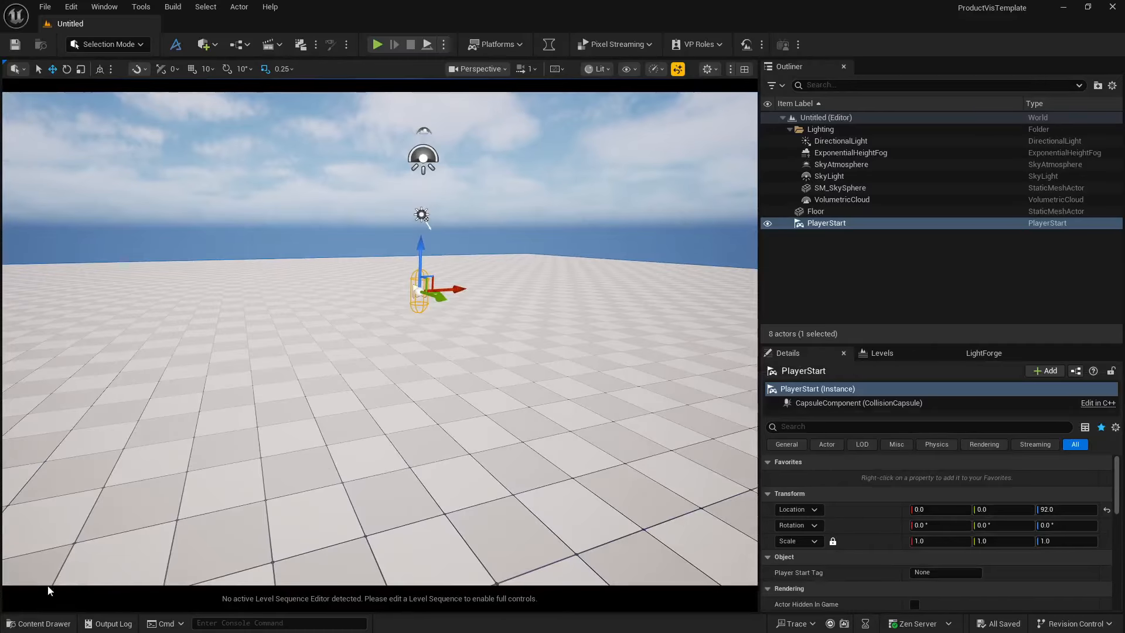
Import waterbottle.fbx into the BottleViz Model folder using the default import settings
{"action": "left_click", "coordinate": [39, 622]}
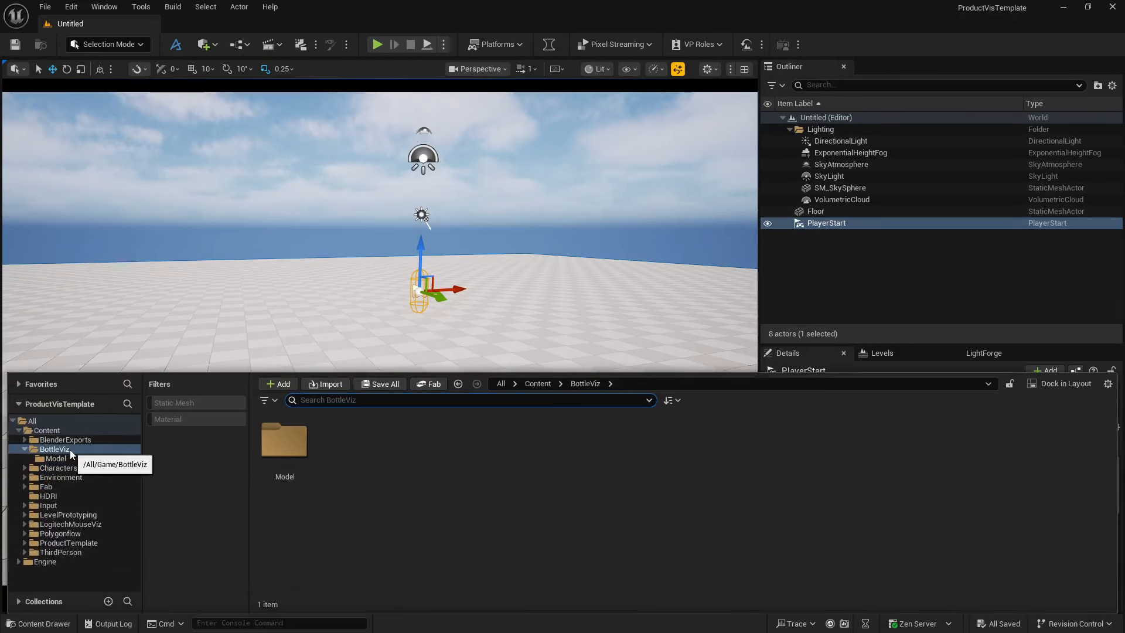
{"action": "double_click", "coordinate": [284, 453]}
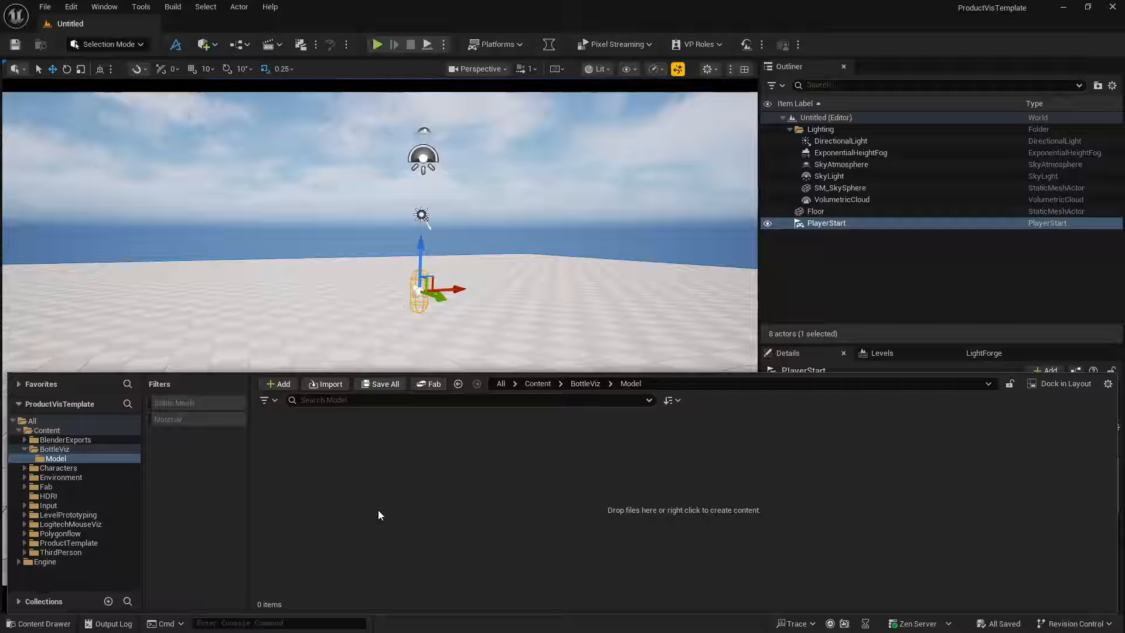
{"action": "right_click", "coordinate": [424, 497]}
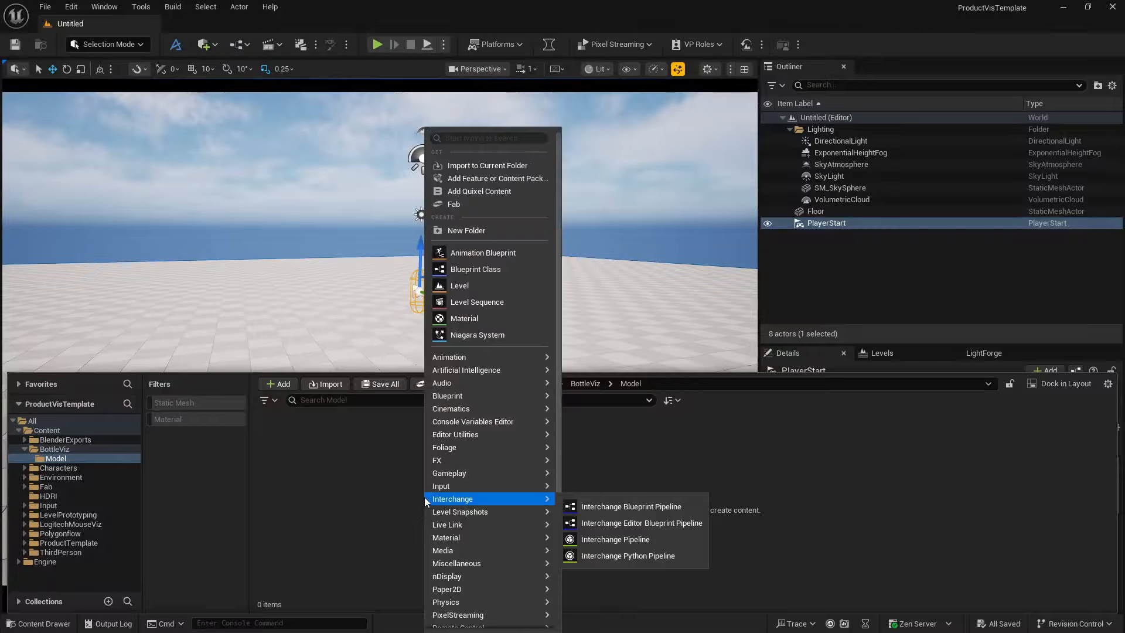
{"action": "left_click", "coordinate": [502, 163]}
{"action": "scroll", "coordinate": [350, 223], "scroll_direction": "down", "scroll_amount": 2}
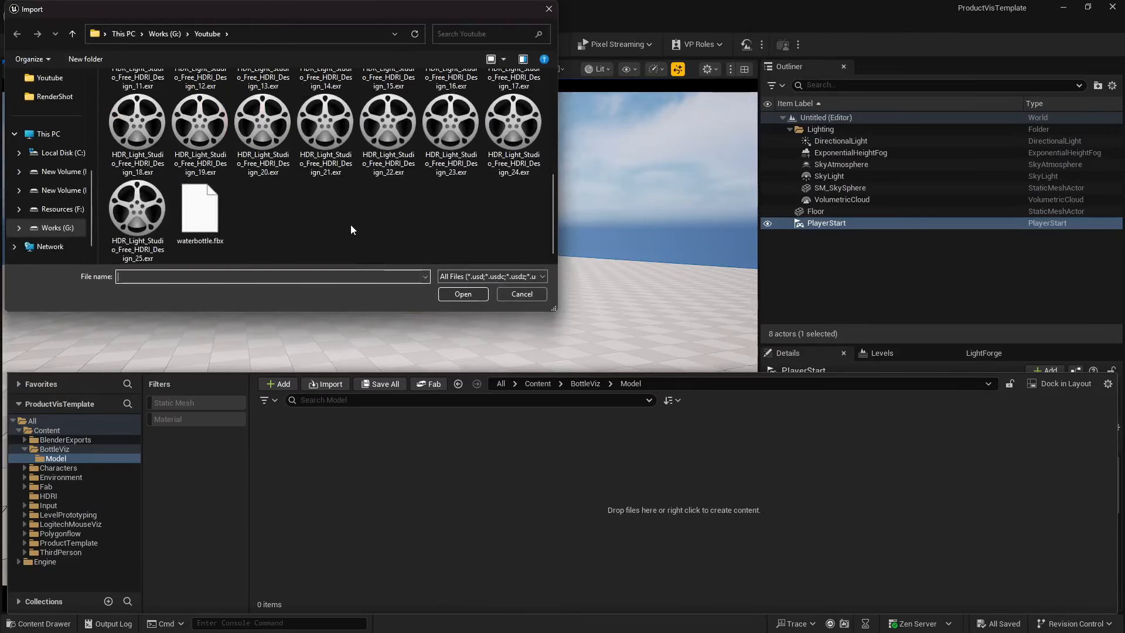
{"action": "left_click", "coordinate": [217, 232]}
{"action": "left_click", "coordinate": [477, 293]}
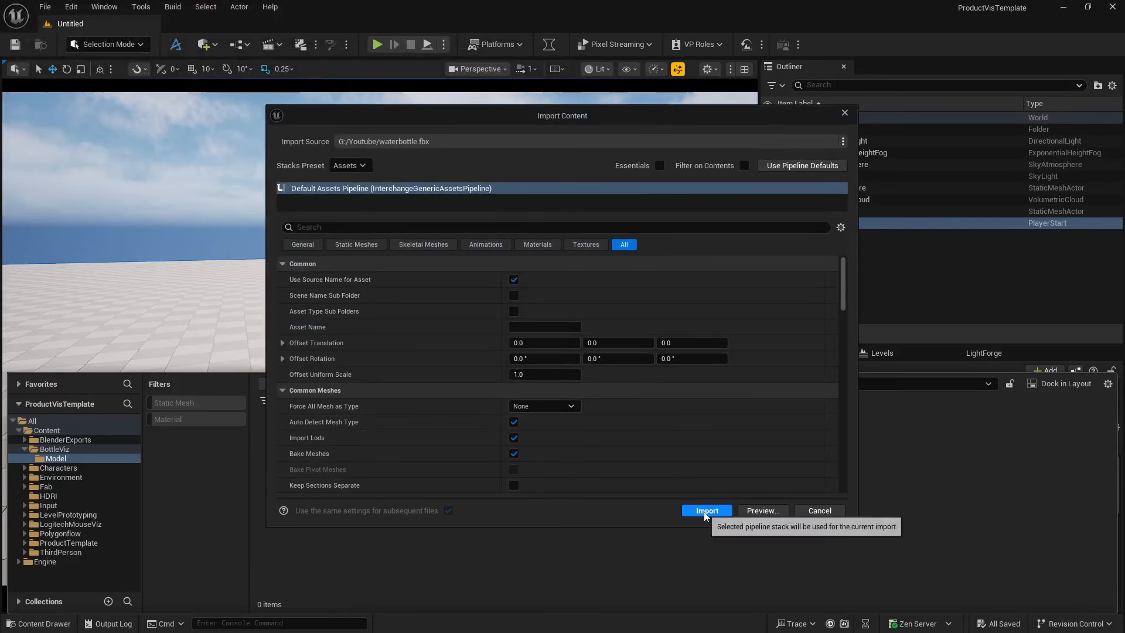
{"action": "left_click", "coordinate": [705, 511]}
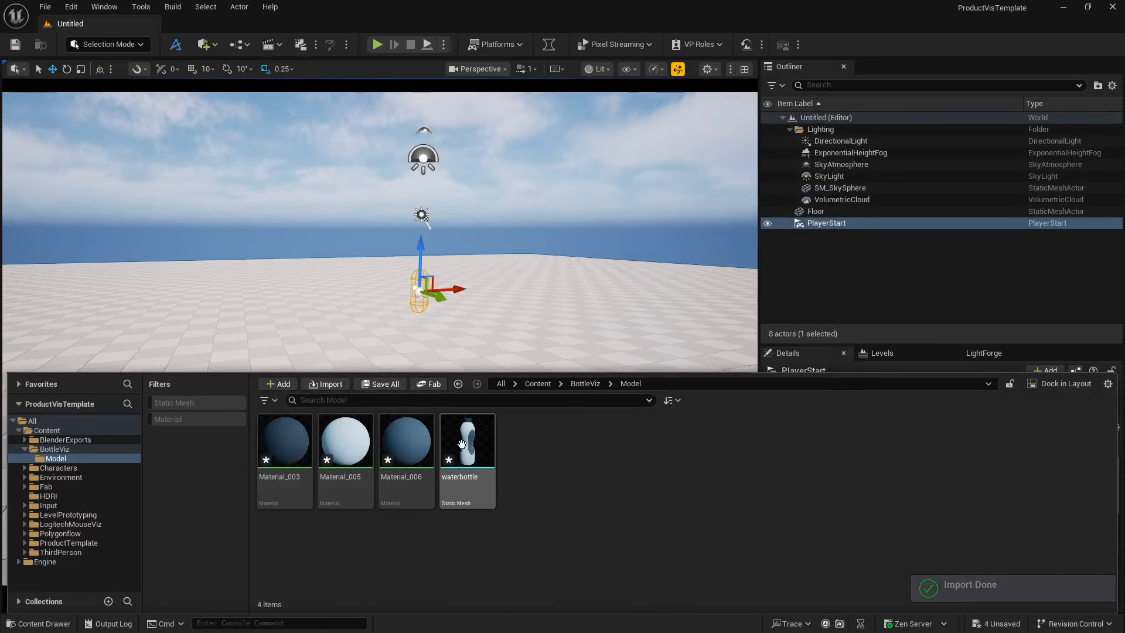
Place the waterbottle mesh in the level near the player start and scale it uniformly to 5
{"action": "left_click_drag", "start_coordinate": [476, 454], "coordinate": [432, 338]}
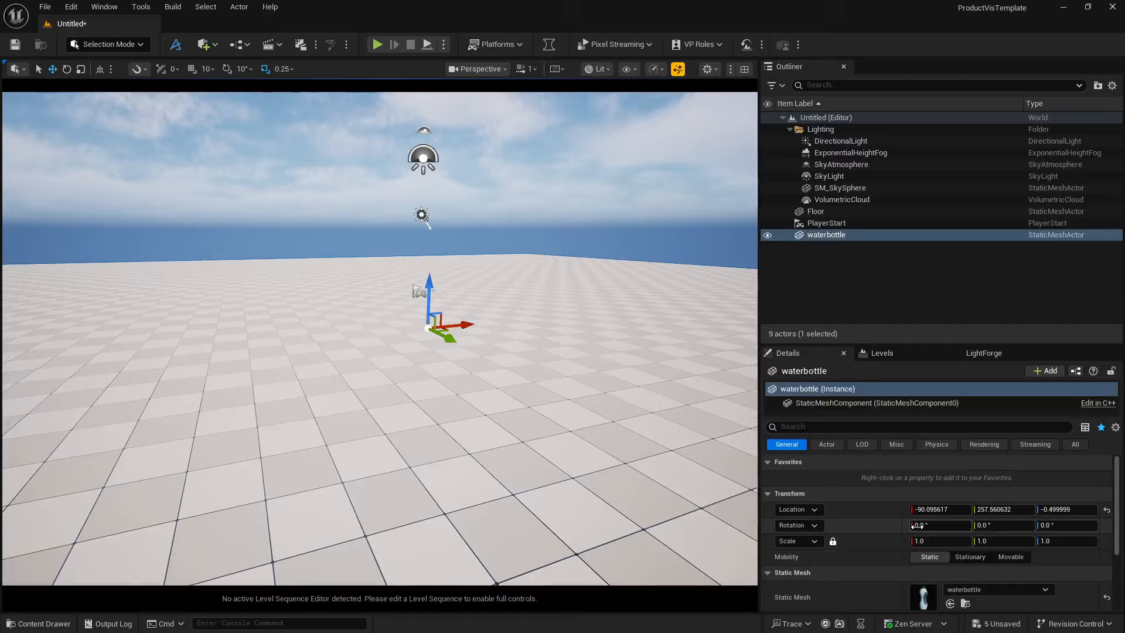
{"action": "left_click", "coordinate": [929, 540]}
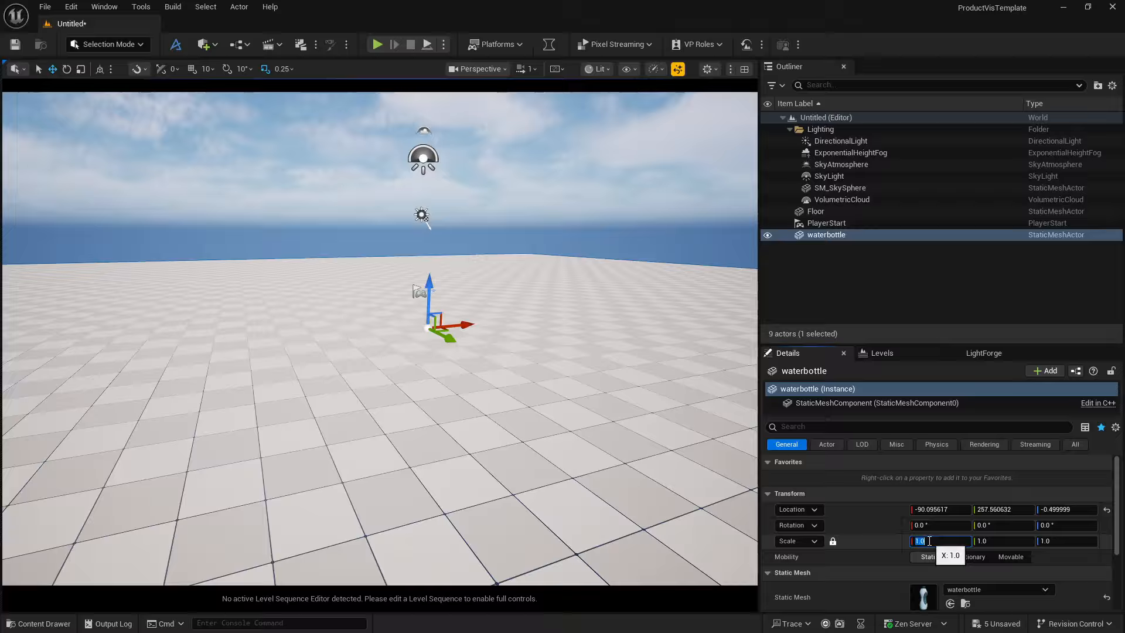
{"action": "type", "text": "5"}
{"action": "key", "text": "Return"}
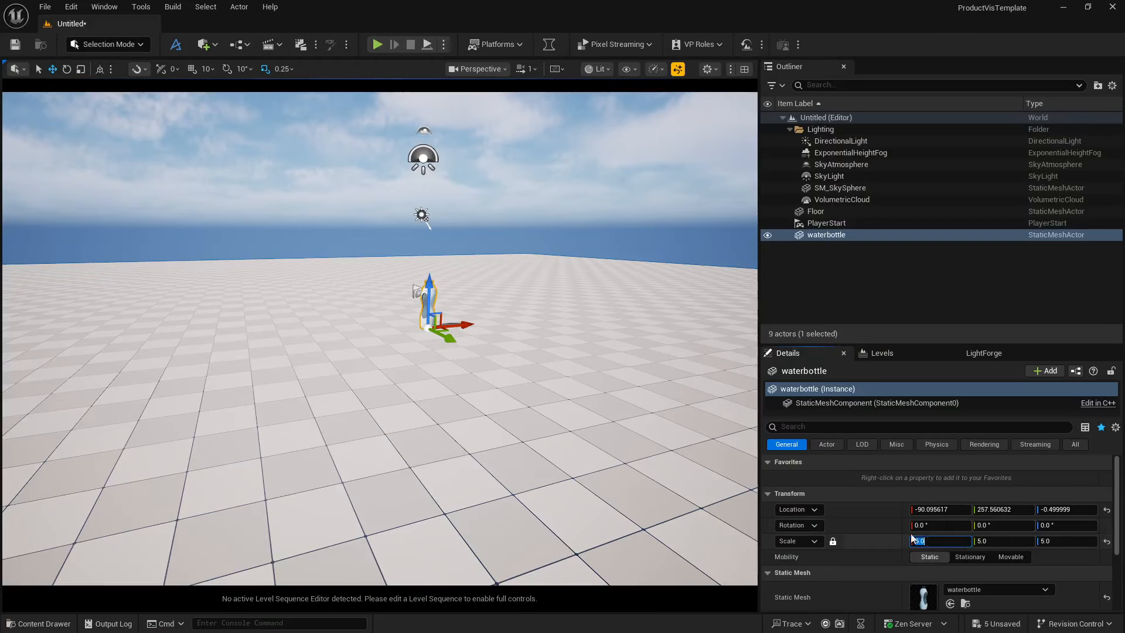
Delete the PlayerStart actor from the level
{"action": "right_click_drag", "start_coordinate": [586, 434], "coordinate": [659, 439]}
{"action": "key", "text": "w"}
{"action": "key", "text": "w"}
{"action": "left_click", "coordinate": [842, 224]}
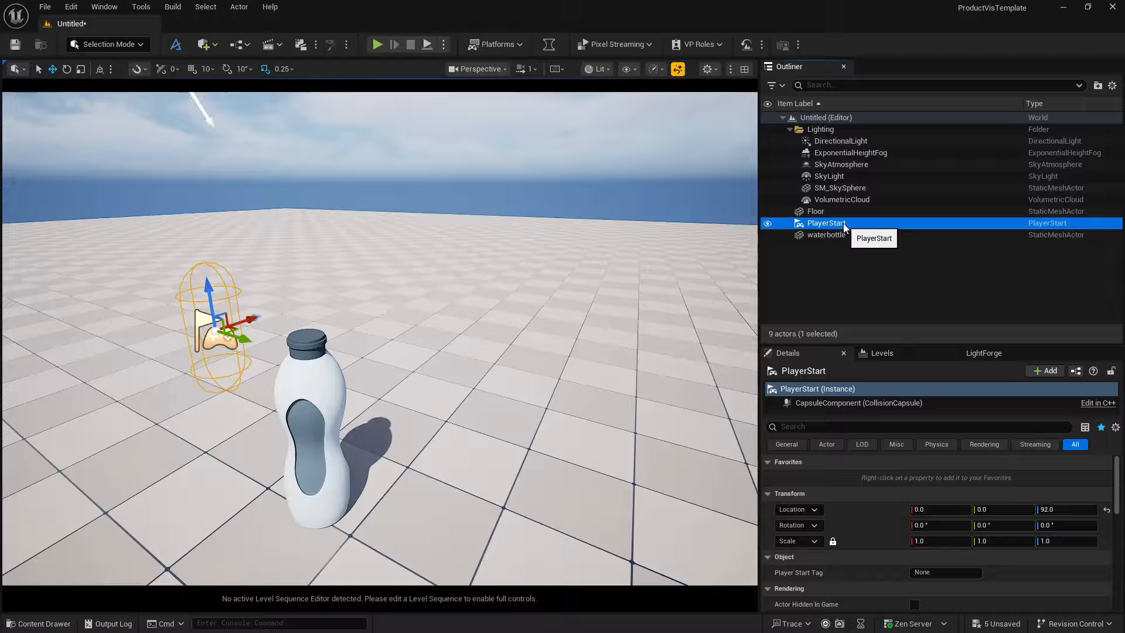
{"action": "key", "text": "Delete"}
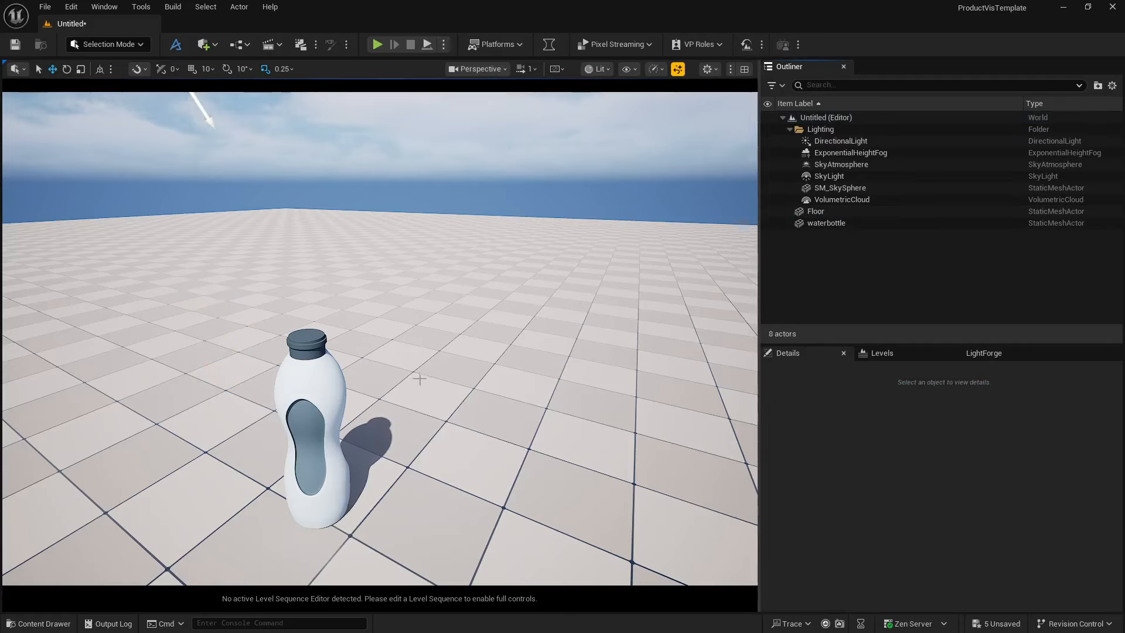
Try deleting the floor from the level, and undo the deletion
{"action": "scroll", "coordinate": [428, 381], "scroll_direction": "down", "scroll_amount": 5}
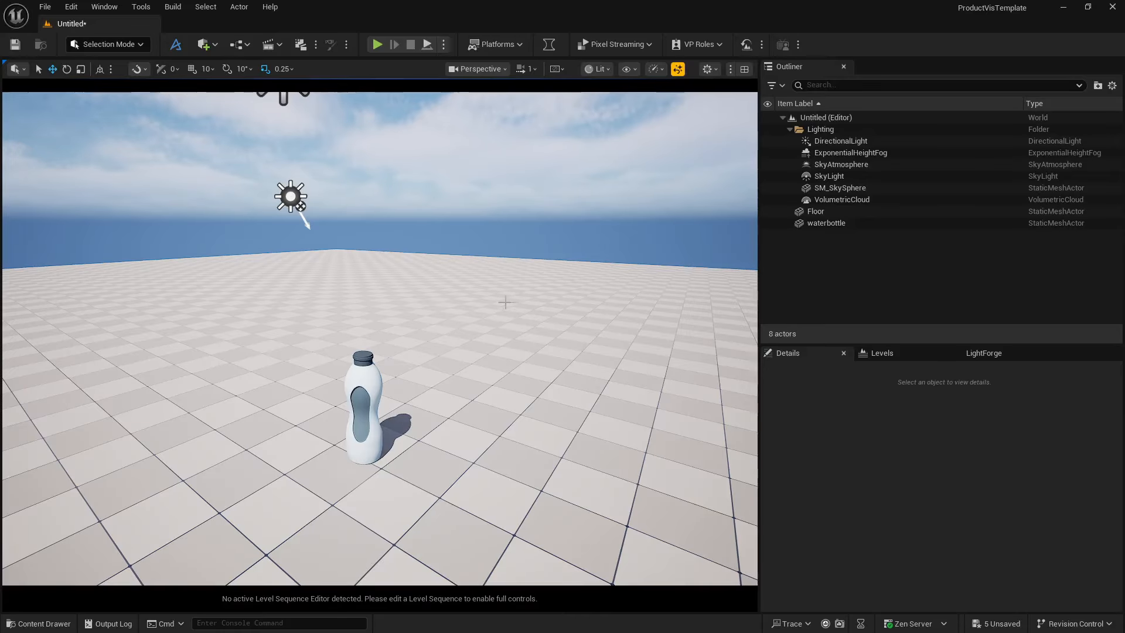
{"action": "right_click_drag", "start_coordinate": [422, 416], "coordinate": [407, 383]}
{"action": "key", "text": "s"}
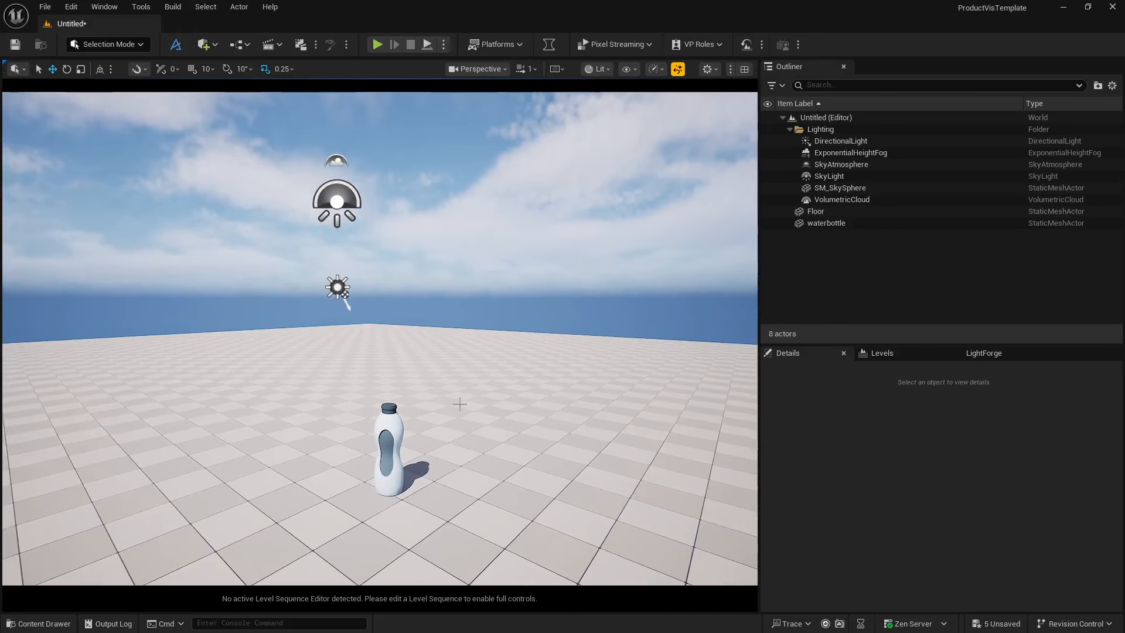
{"action": "left_click", "coordinate": [460, 403]}
{"action": "key", "text": "Delete"}
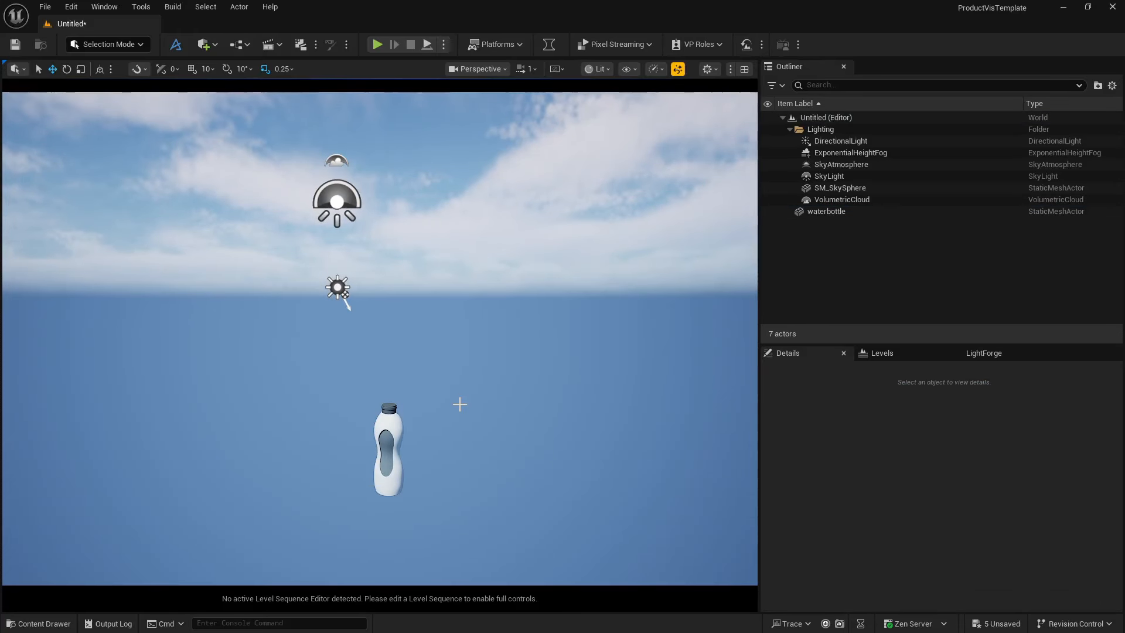
{"action": "key", "text": "ctrl+z"}
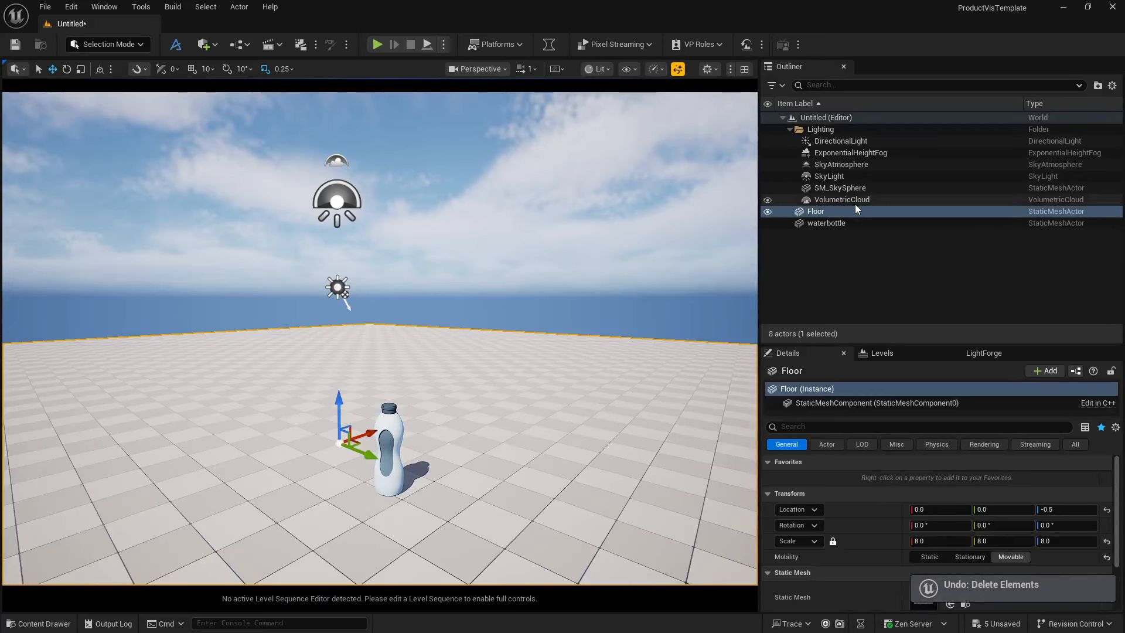
Hide the waterbottle and switch the editor to Modeling mode
{"action": "left_click", "coordinate": [826, 224]}
{"action": "left_click", "coordinate": [767, 223]}
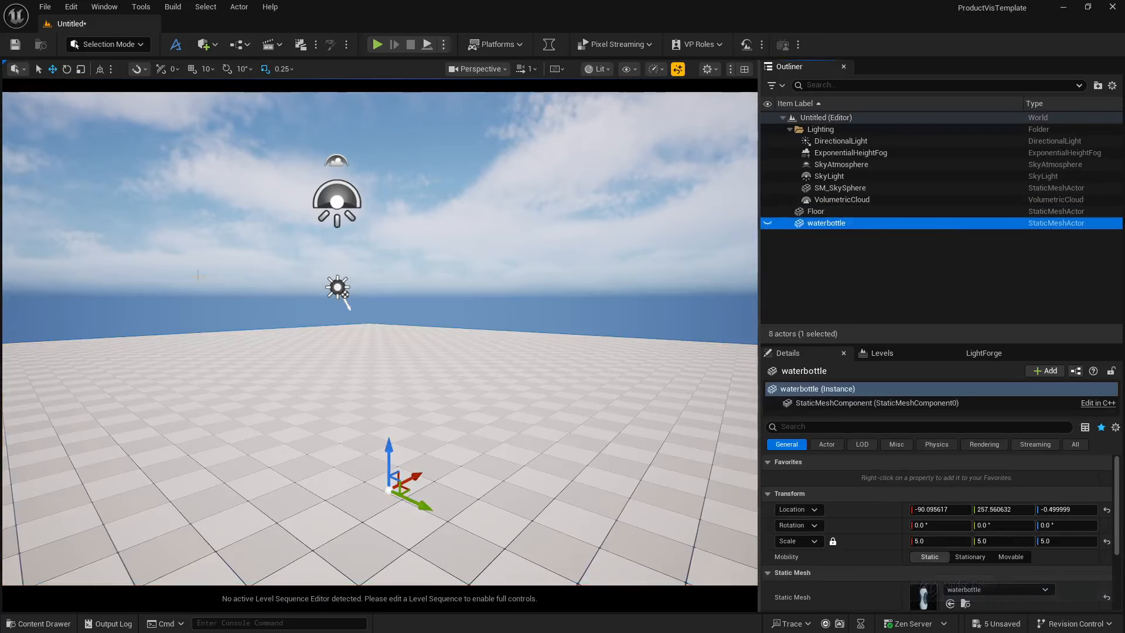
{"action": "left_click", "coordinate": [122, 47]}
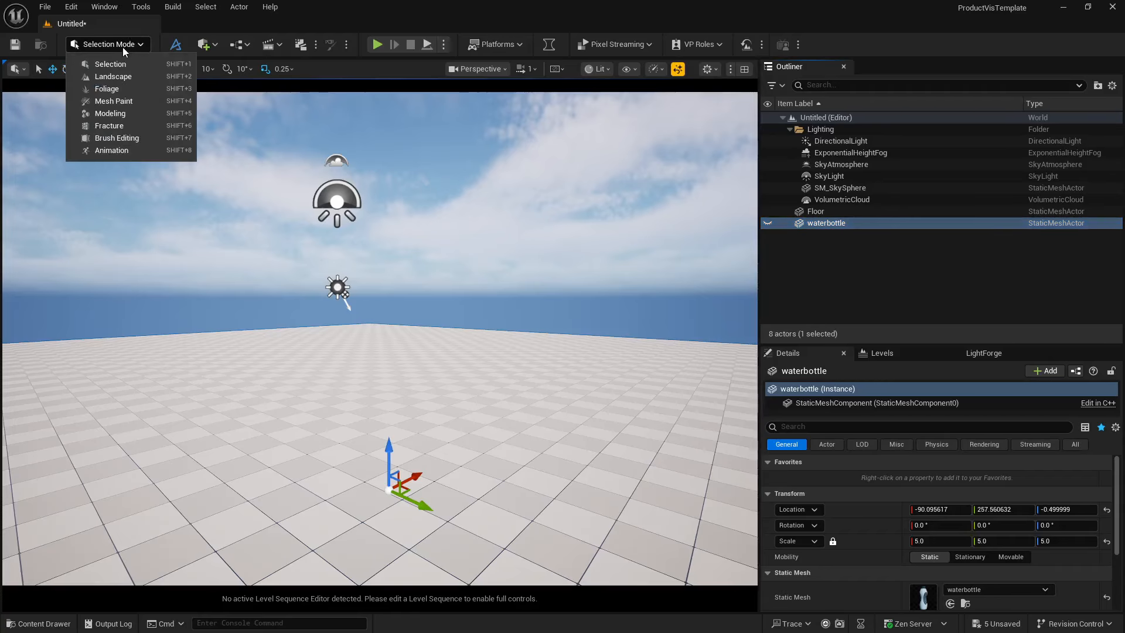
{"action": "left_click", "coordinate": [108, 113]}
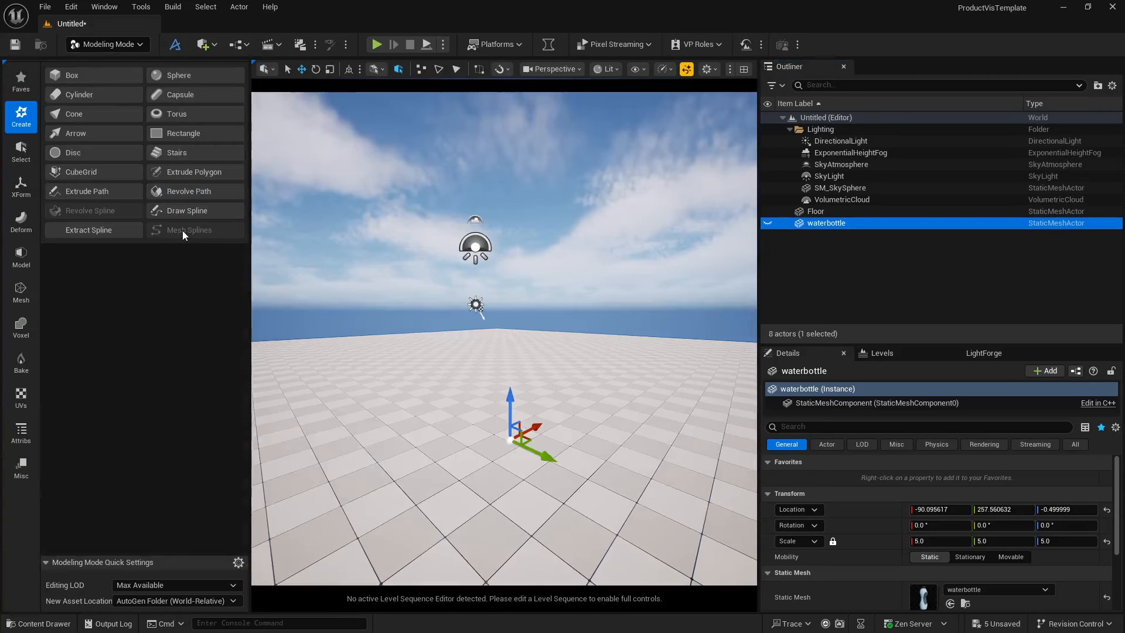
Place a new rectangle mesh on the floor with width and depth 1000 and 60 subdivisions in both directions
{"action": "left_click", "coordinate": [206, 138]}
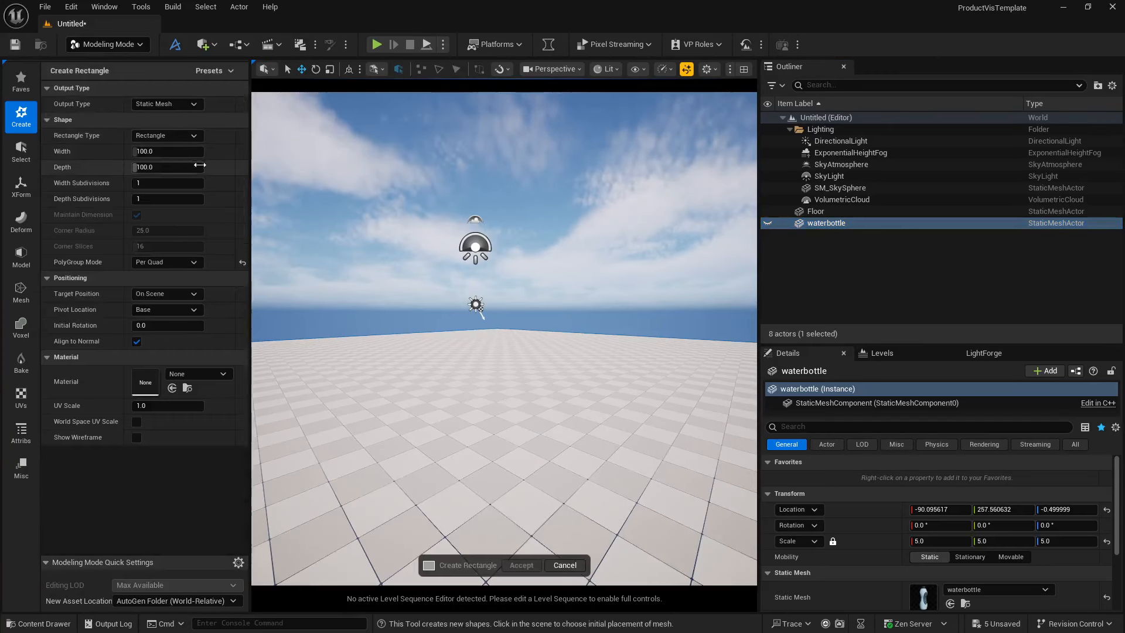
{"action": "left_click", "coordinate": [155, 152]}
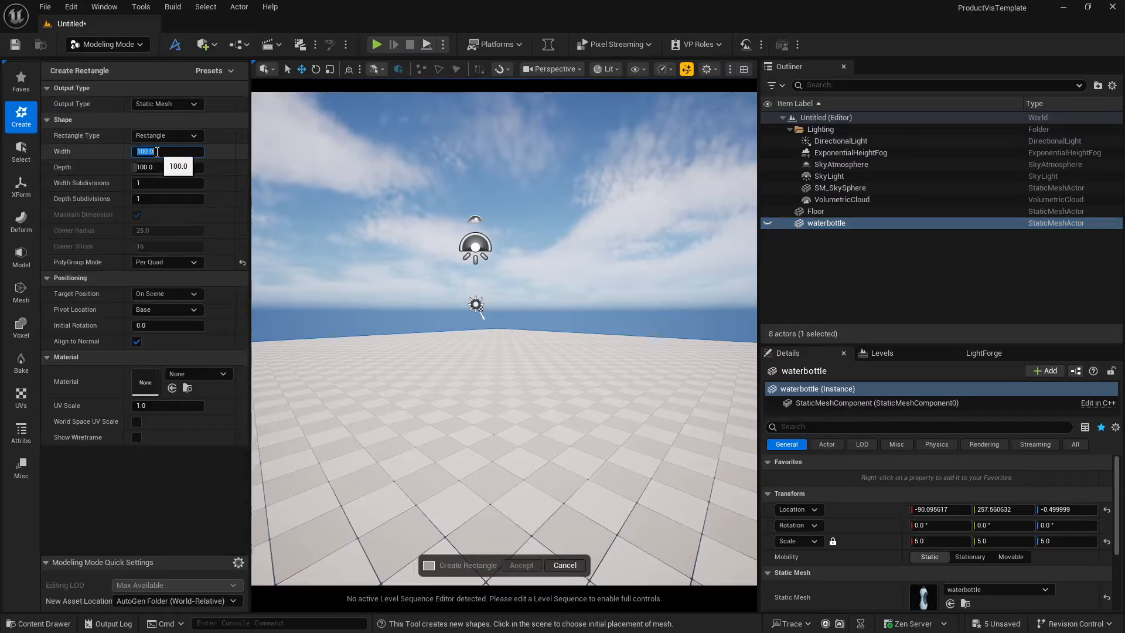
{"action": "type", "text": "1000"}
{"action": "key", "text": "Tab"}
{"action": "type", "text": "1000"}
{"action": "key", "text": "Tab"}
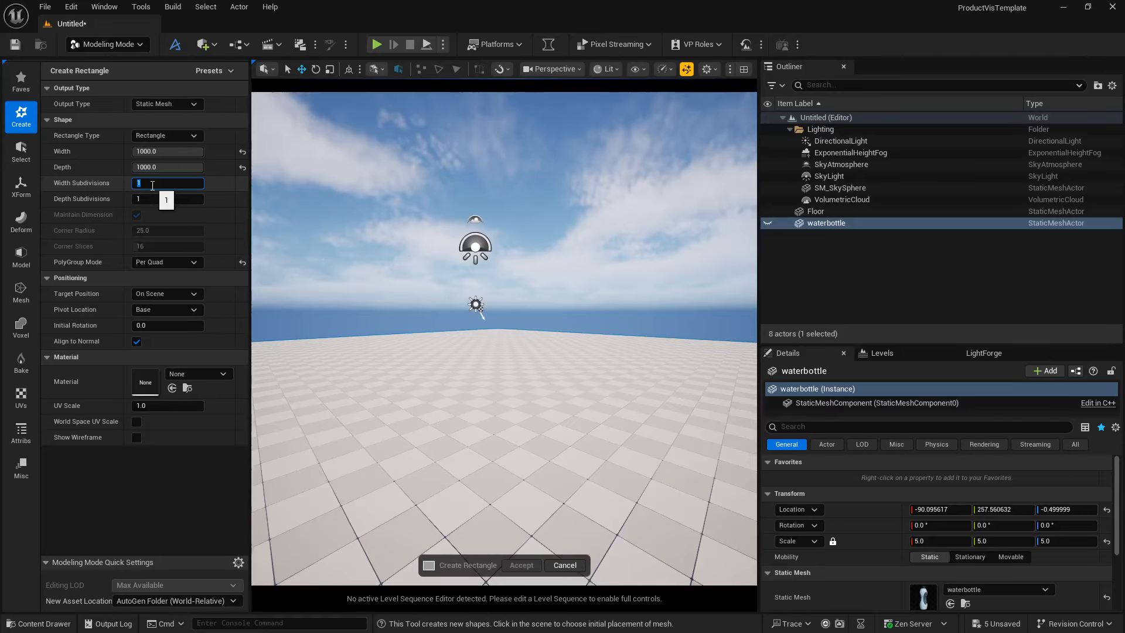
{"action": "type", "text": "60"}
{"action": "key", "text": "Tab"}
{"action": "key", "text": "Tab"}
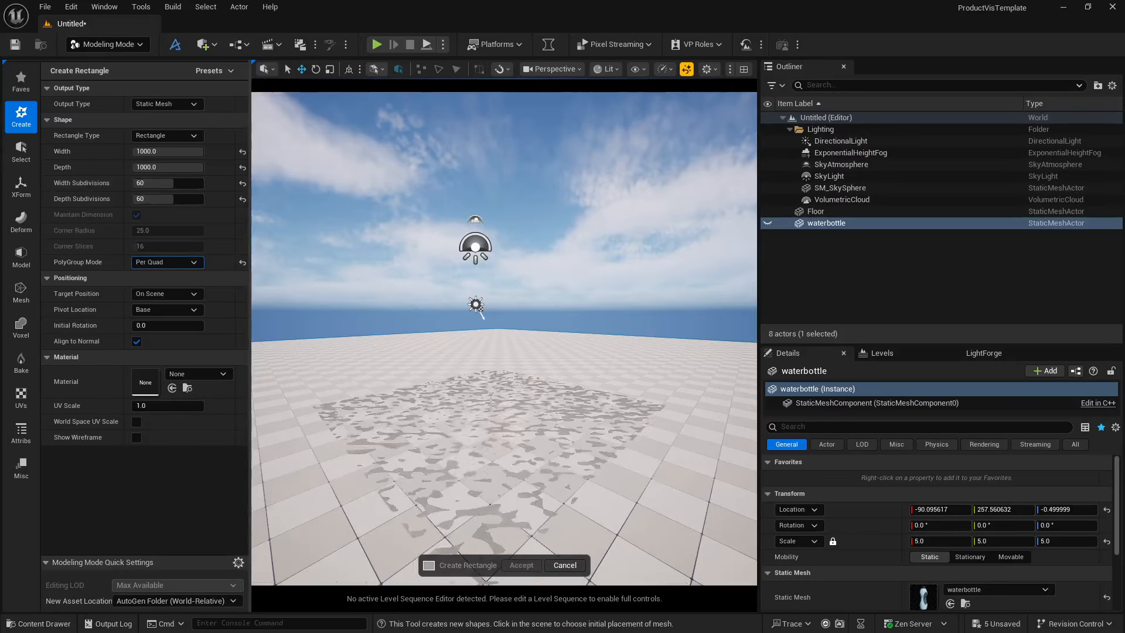
{"action": "left_click", "coordinate": [489, 404]}
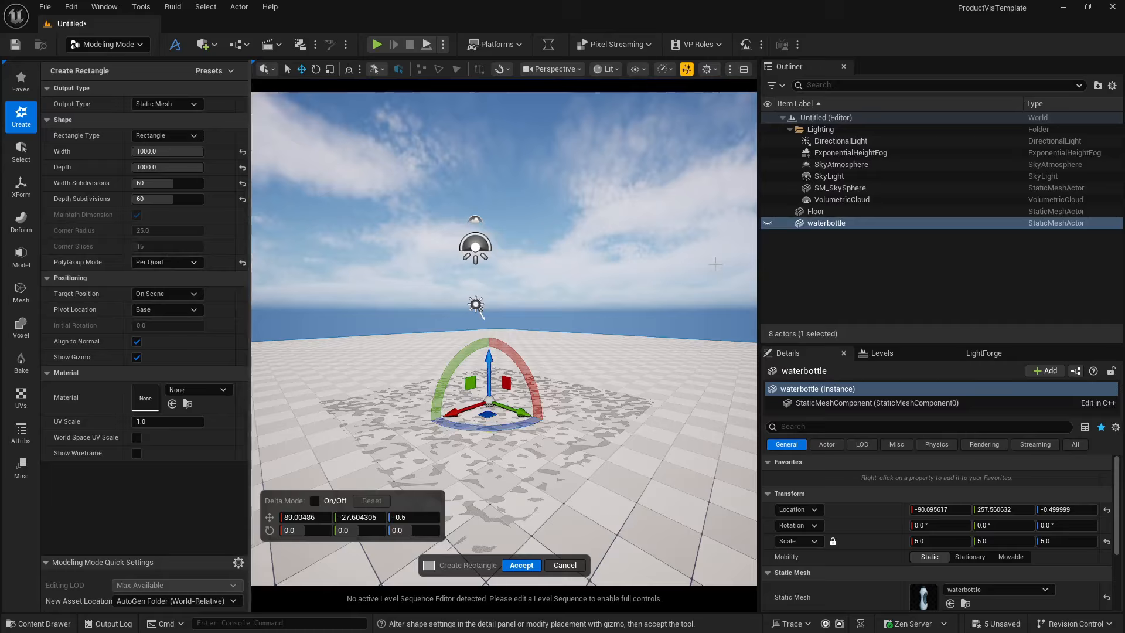
Unhide the waterbottle, set the rectangle's width and depth to 5000, and accept the new mesh
{"action": "left_click", "coordinate": [767, 223]}
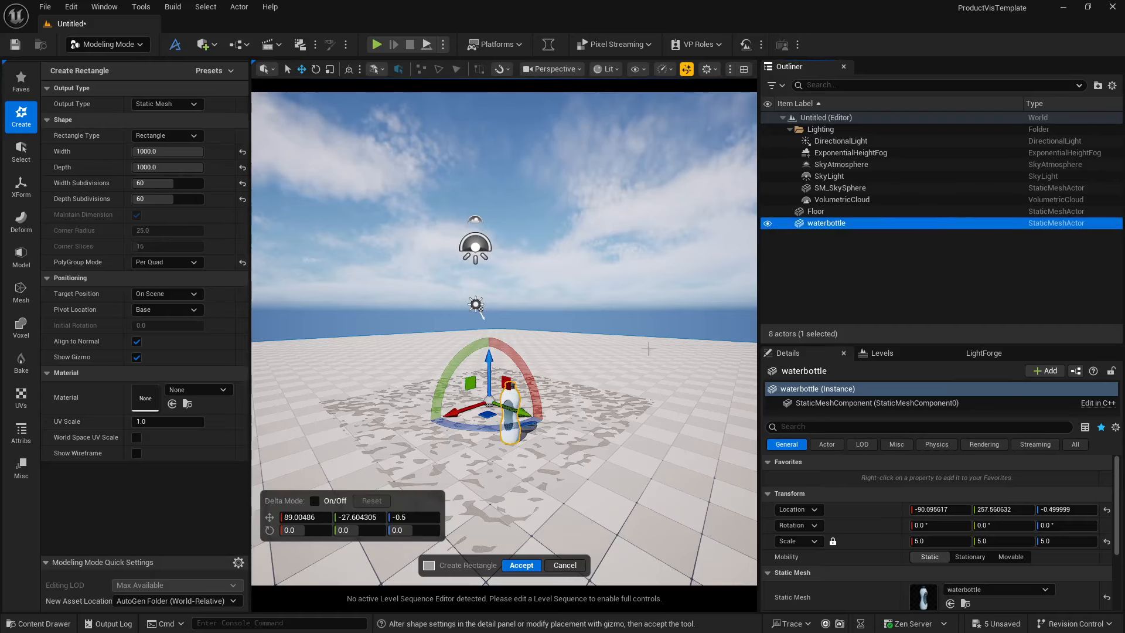
{"action": "left_click", "coordinate": [165, 152]}
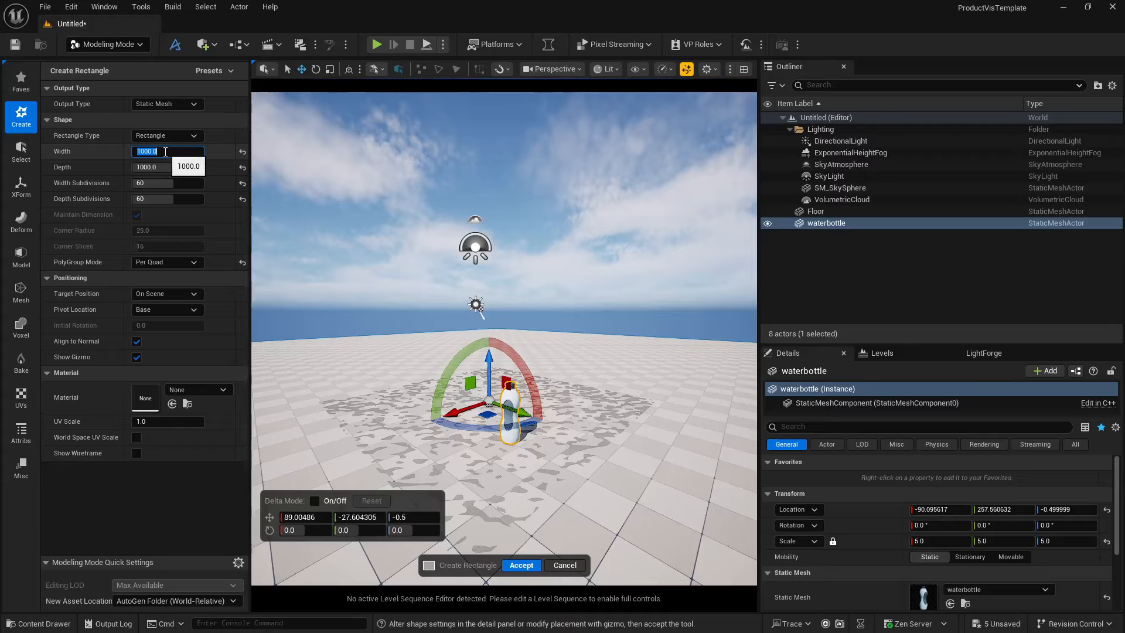
{"action": "type", "text": "5000"}
{"action": "key", "text": "Tab"}
{"action": "type", "text": "5"}
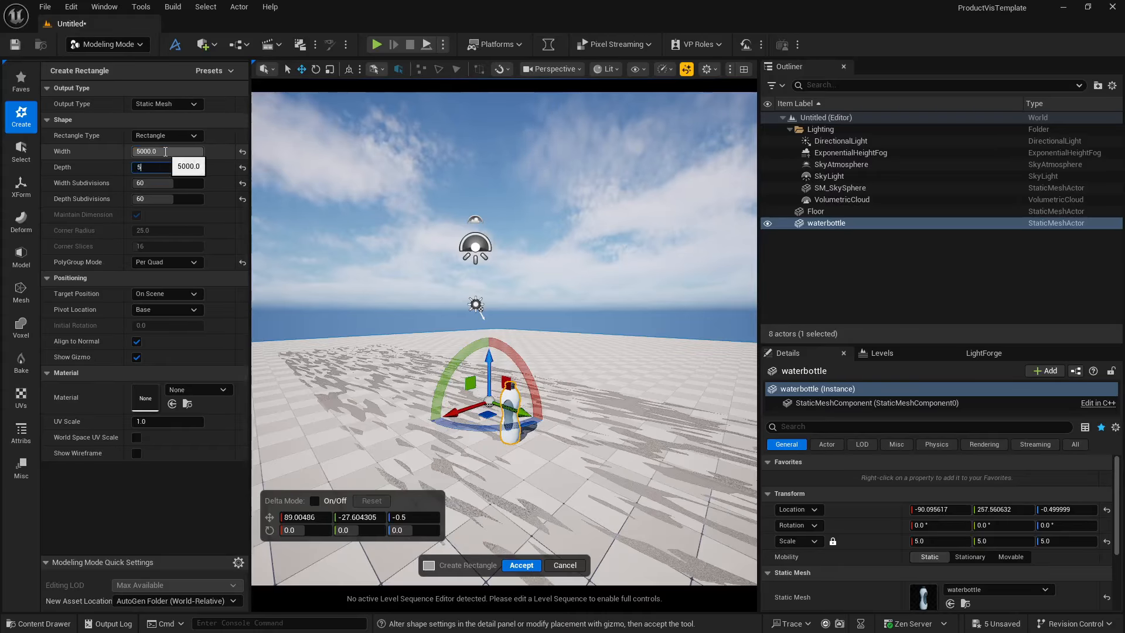
{"action": "type", "text": "000"}
{"action": "key", "text": "Tab"}
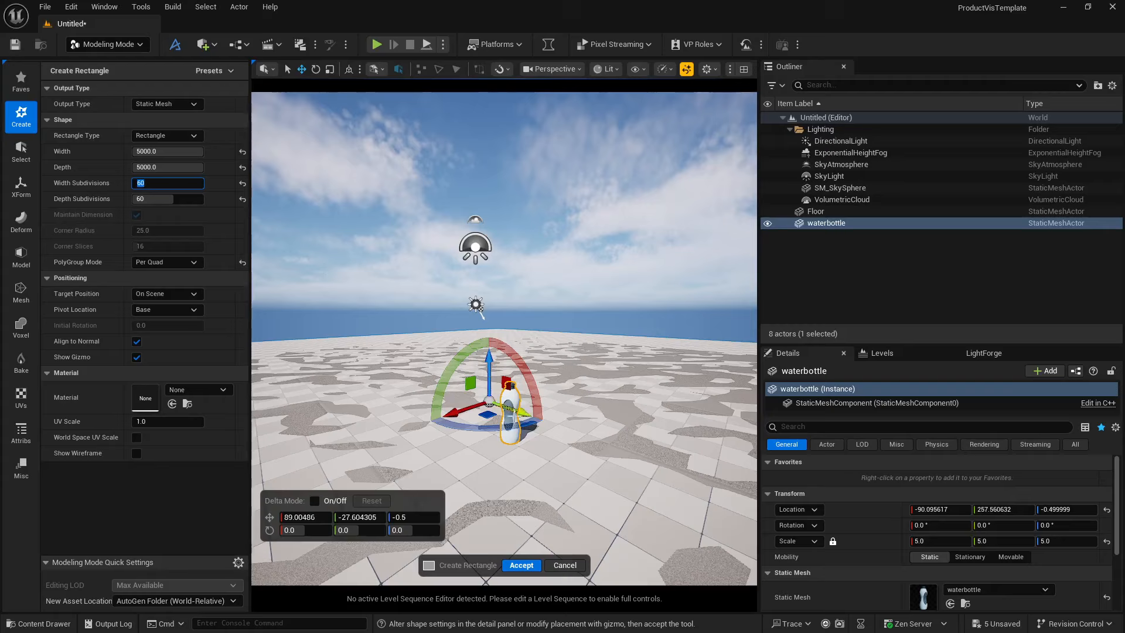
{"action": "left_click", "coordinate": [521, 564]}
Delete the original Floor actor so that only the new rectangle serves as ground
{"action": "left_click", "coordinate": [839, 210]}
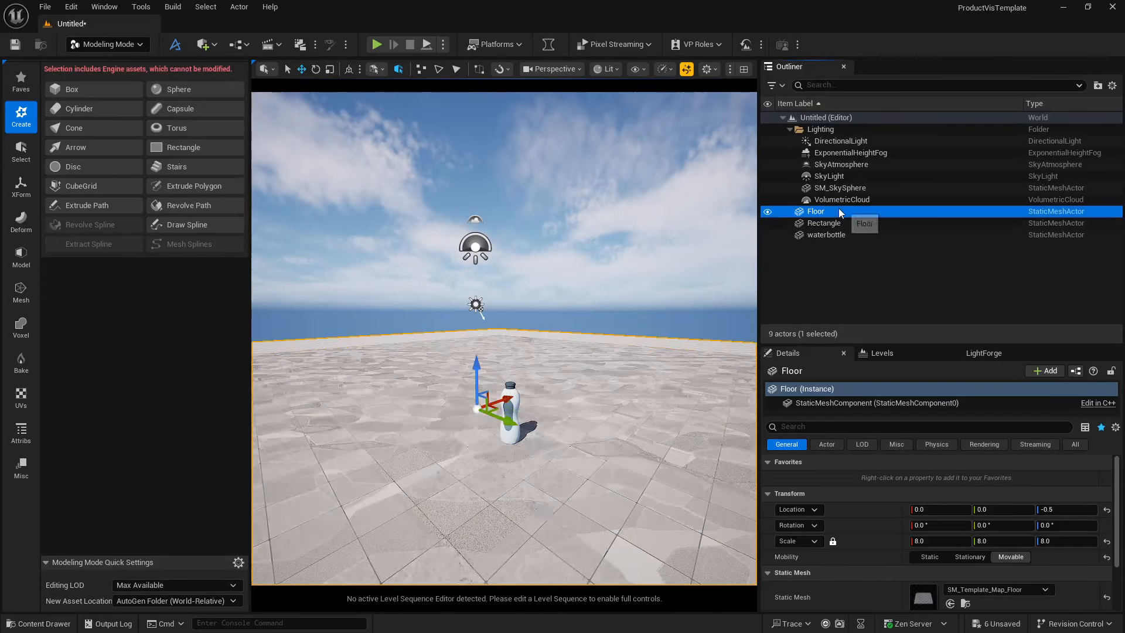
{"action": "key", "text": "Delete"}
{"action": "right_click_drag", "start_coordinate": [501, 379], "coordinate": [498, 444]}
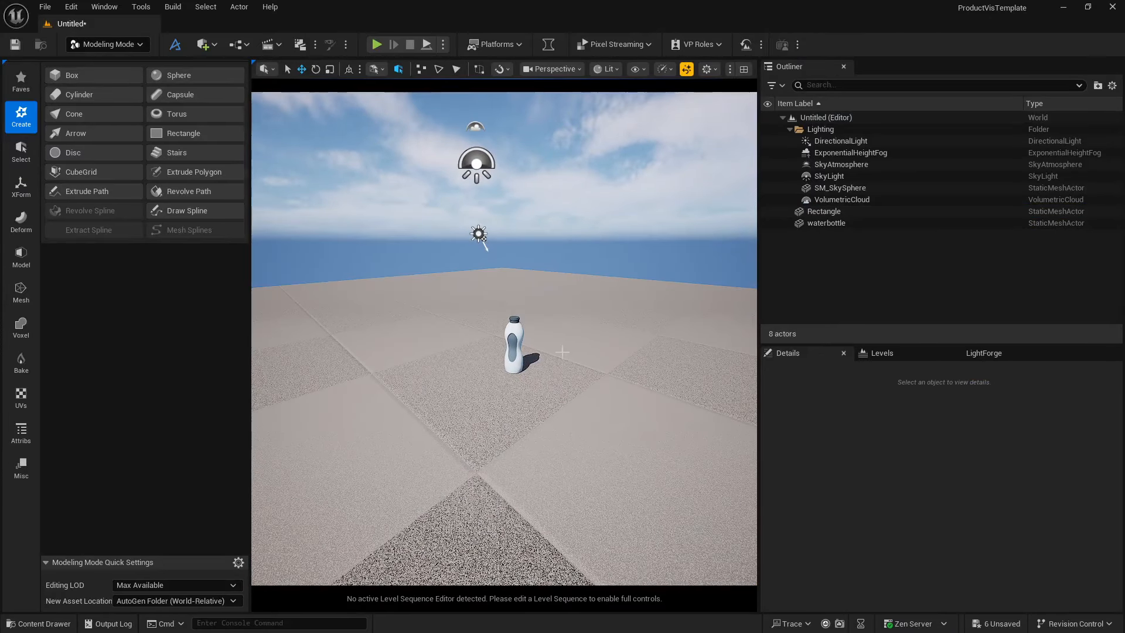
Switch the editor from Modeling mode back to Selection mode
{"action": "right_click_drag", "start_coordinate": [556, 349], "coordinate": [540, 417]}
{"action": "key", "text": "s"}
{"action": "key", "text": "d"}
{"action": "key", "text": "w"}
{"action": "key", "text": "a"}
{"action": "key", "text": "w"}
{"action": "key", "text": "s"}
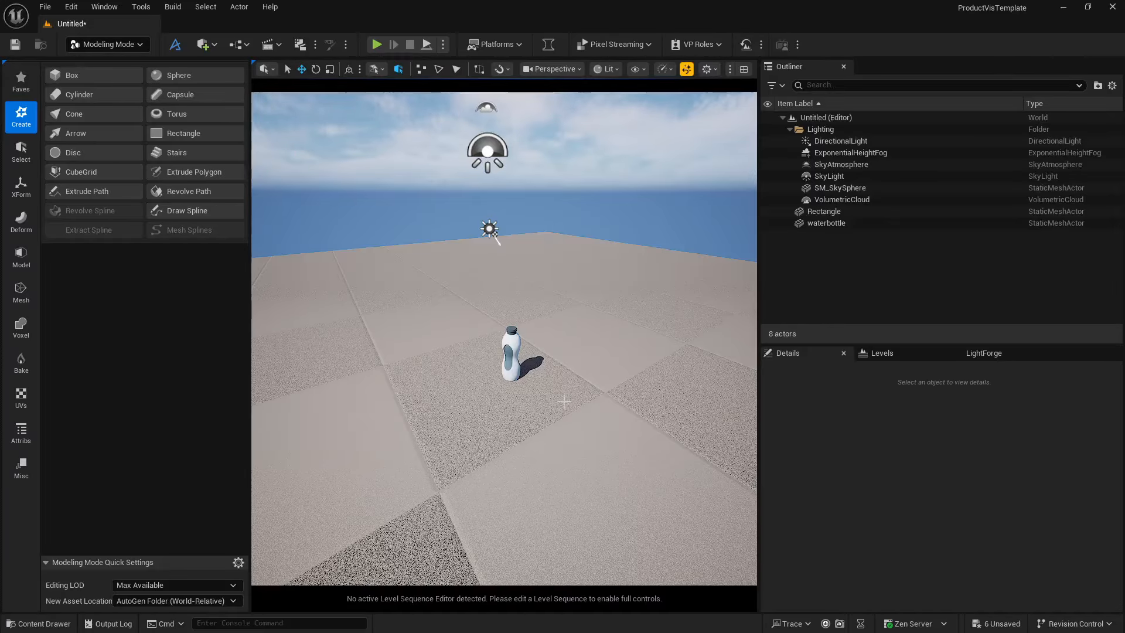
{"action": "left_click", "coordinate": [117, 44]}
{"action": "left_click", "coordinate": [103, 65]}
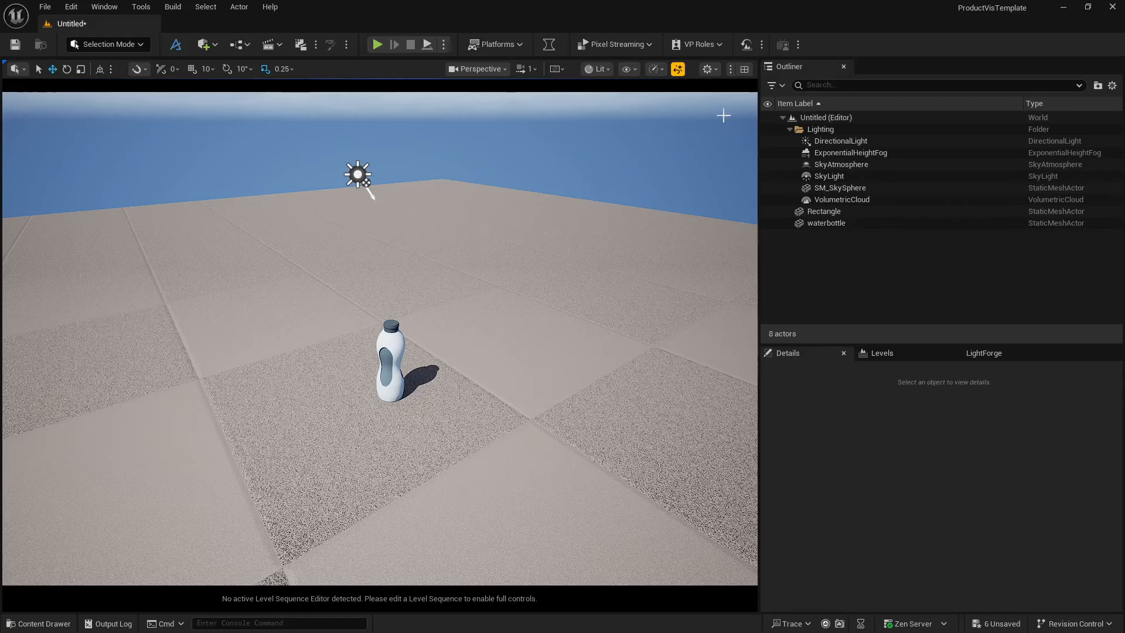
Add a Cine Camera Actor beside the bottle and turn it about -90 degrees around Z to face the bottle
{"action": "left_click", "coordinate": [205, 45]}
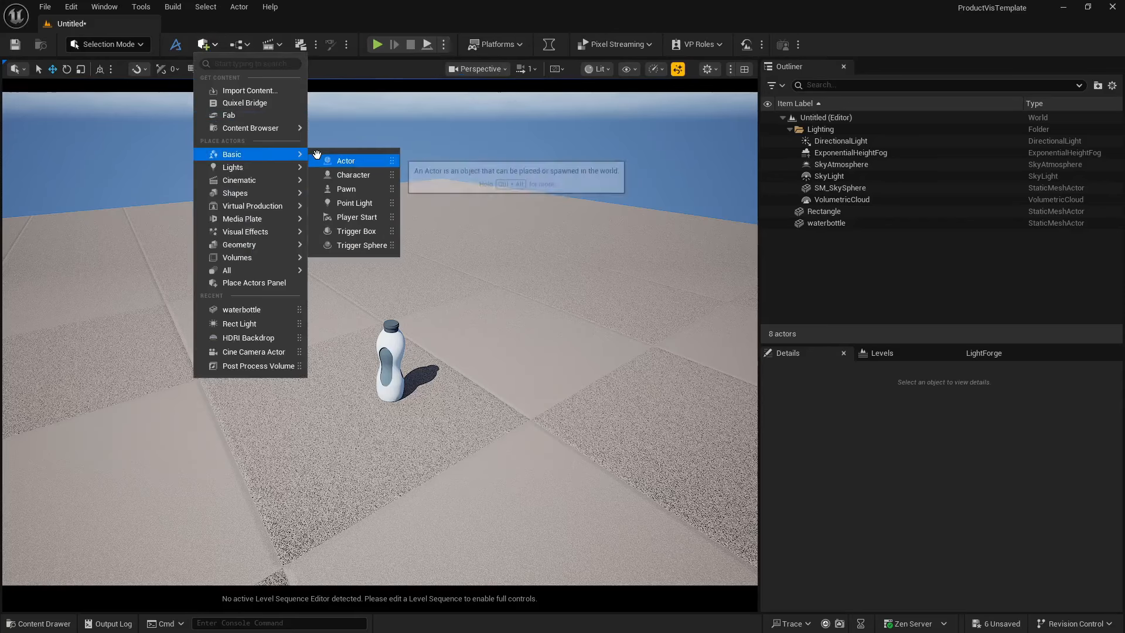
{"action": "mouse_move", "coordinate": [288, 186]}
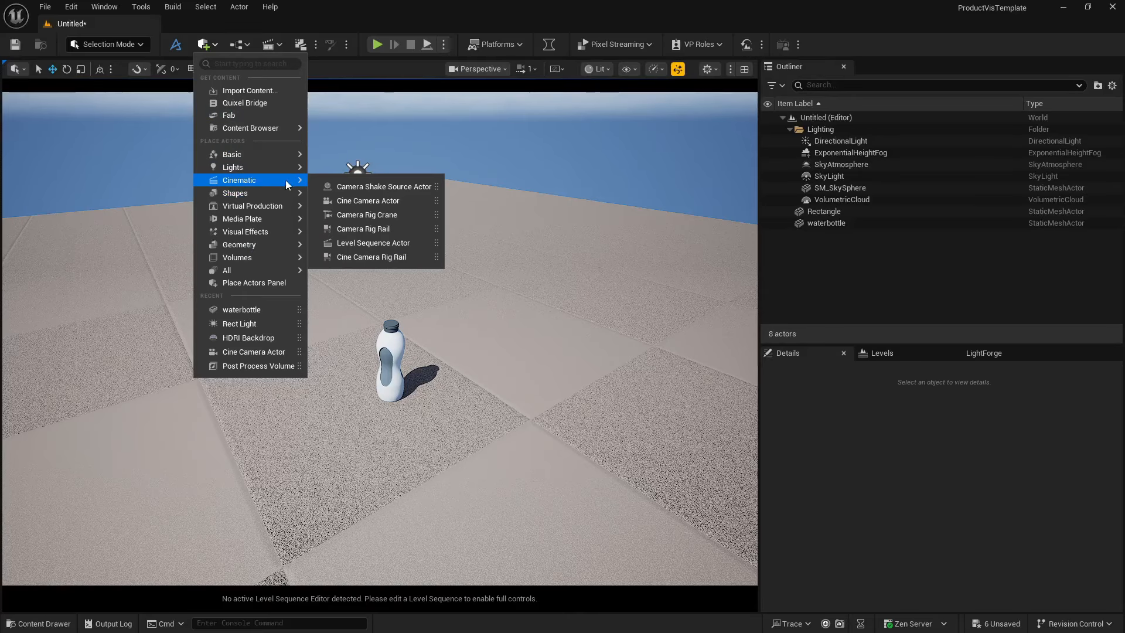
{"action": "left_click_drag", "start_coordinate": [377, 203], "coordinate": [416, 335]}
{"action": "left_click", "coordinate": [453, 437]}
{"action": "key", "text": "e"}
Change from the single maximized viewport to the side-by-side layout and make the second viewport look through the CineCameraActor
{"action": "left_click", "coordinate": [490, 70]}
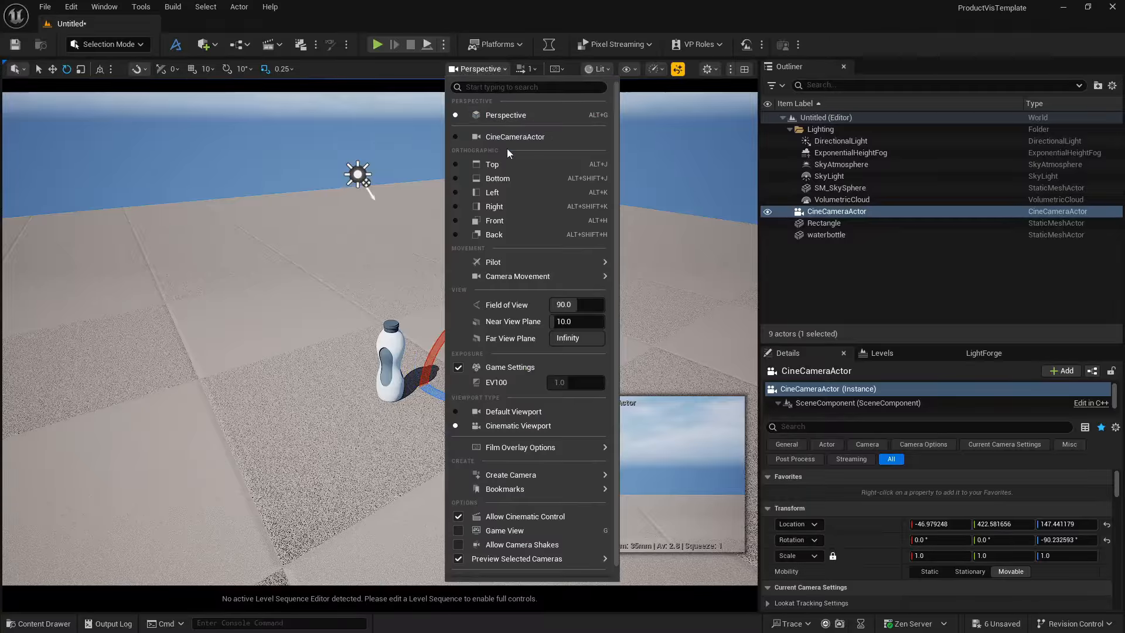
{"action": "left_click", "coordinate": [742, 71]}
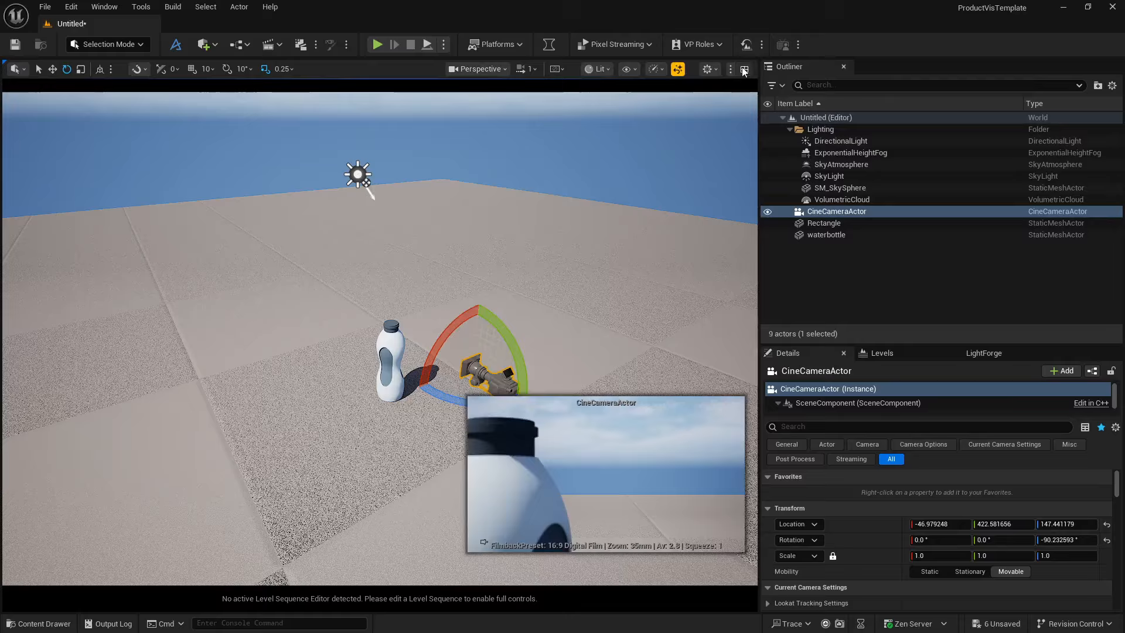
{"action": "left_click", "coordinate": [742, 71]}
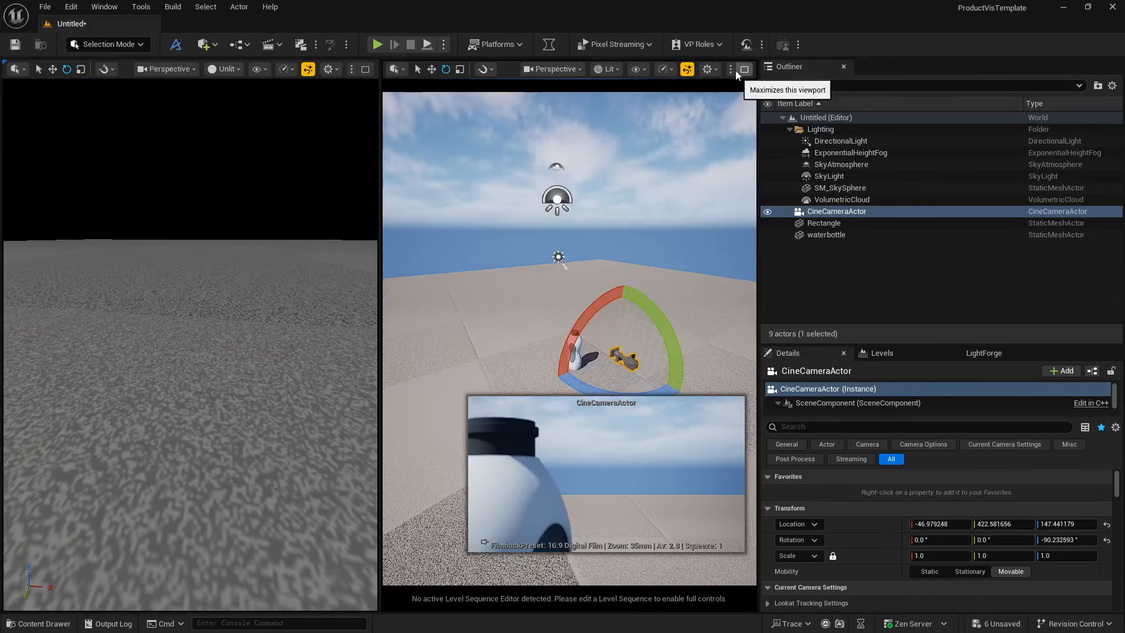
{"action": "left_click", "coordinate": [553, 69]}
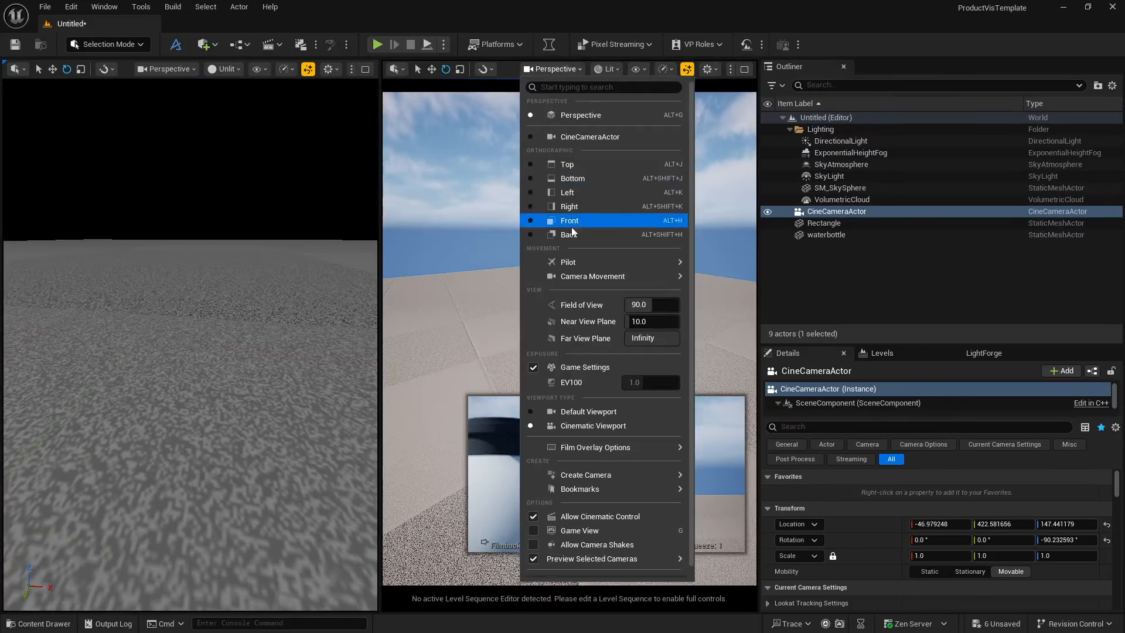
{"action": "left_click", "coordinate": [554, 137]}
Set the free perspective viewport from Unlit to Lit shading with the bottle and camera in view
{"action": "right_click_drag", "start_coordinate": [241, 304], "coordinate": [221, 138]}
{"action": "left_click", "coordinate": [228, 69]}
{"action": "left_click", "coordinate": [232, 118]}
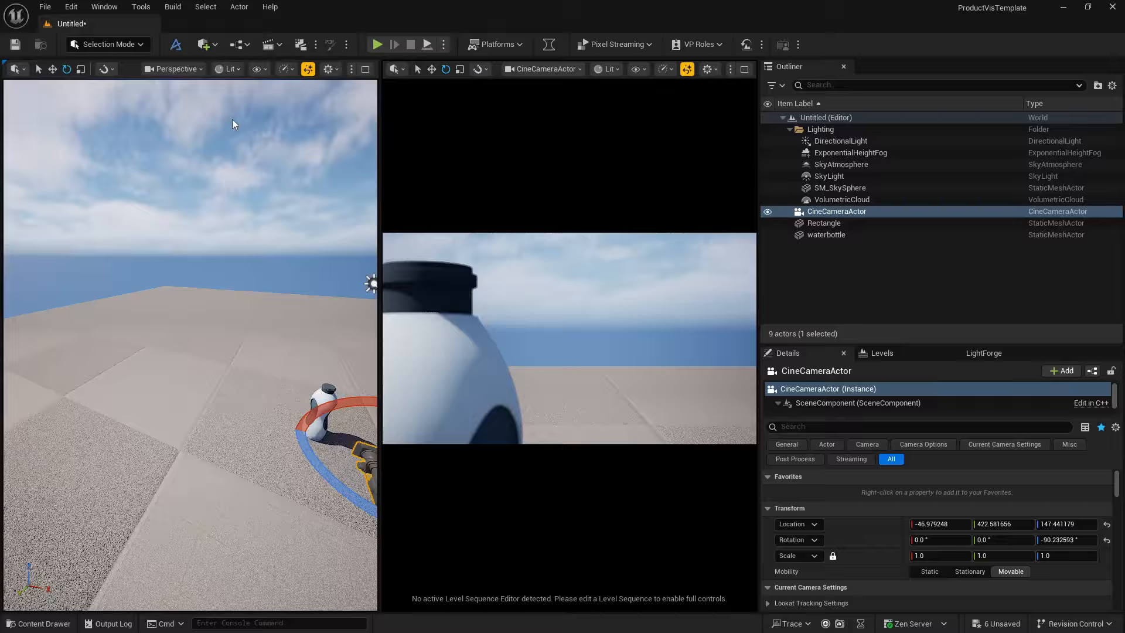
{"action": "right_click_drag", "start_coordinate": [226, 279], "coordinate": [275, 293]}
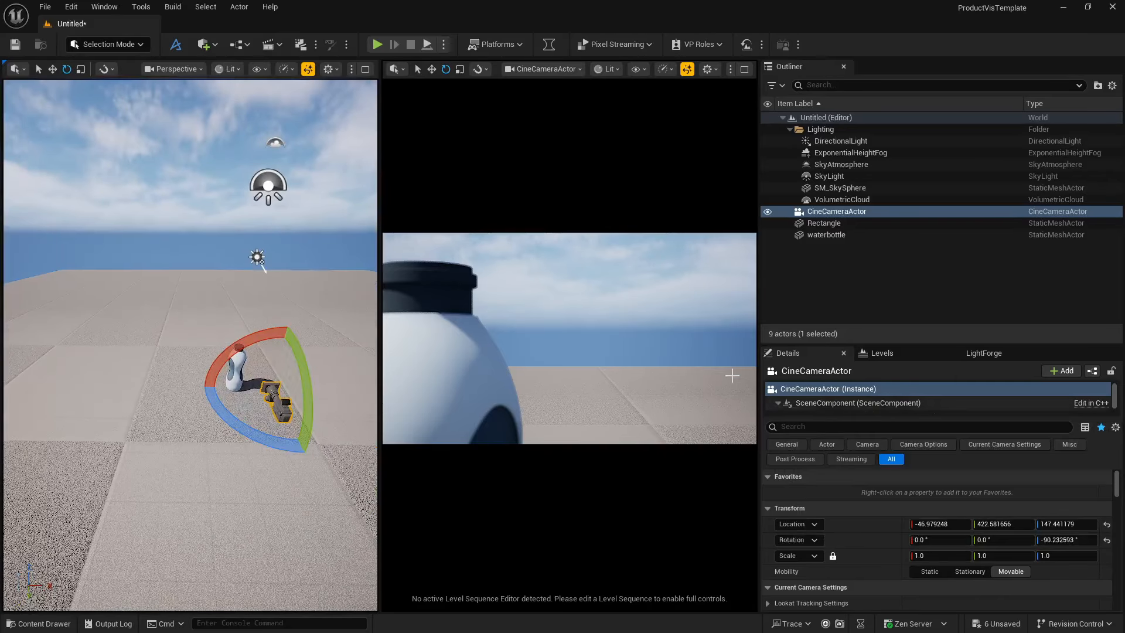
Select the CineCameraActor, activate the move gizmo and set the camera's Filmback preset to 16:9 Film
{"action": "left_click", "coordinate": [842, 202]}
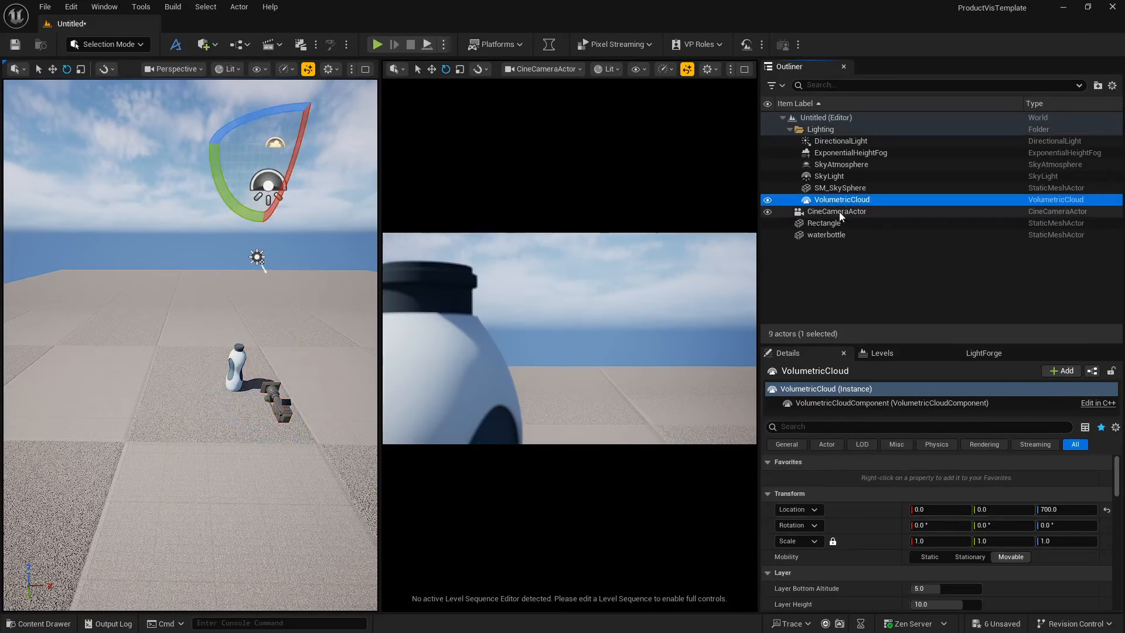
{"action": "left_click", "coordinate": [838, 212]}
{"action": "key", "text": "w"}
{"action": "scroll", "coordinate": [873, 545], "scroll_direction": "down", "scroll_amount": 2}
{"action": "scroll", "coordinate": [873, 545], "scroll_direction": "down", "scroll_amount": 4}
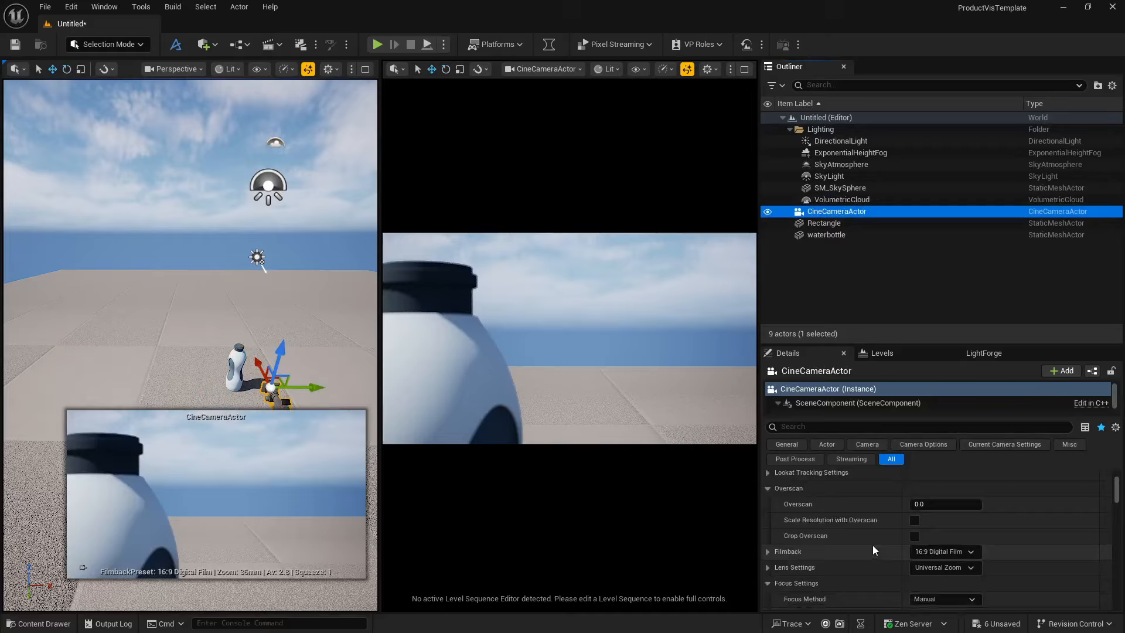
{"action": "left_click", "coordinate": [952, 497]}
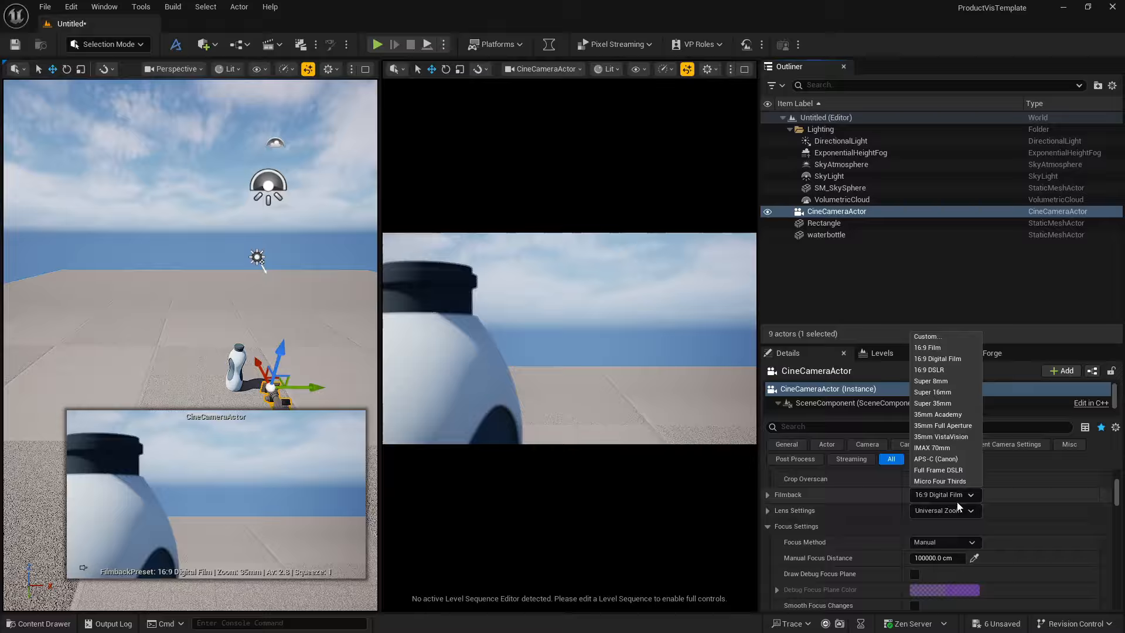
{"action": "left_click", "coordinate": [955, 346]}
Make the camera's filmback portrait by setting Sensor Width to 13.5 mm and Sensor Height to 24 mm
{"action": "left_click", "coordinate": [767, 494]}
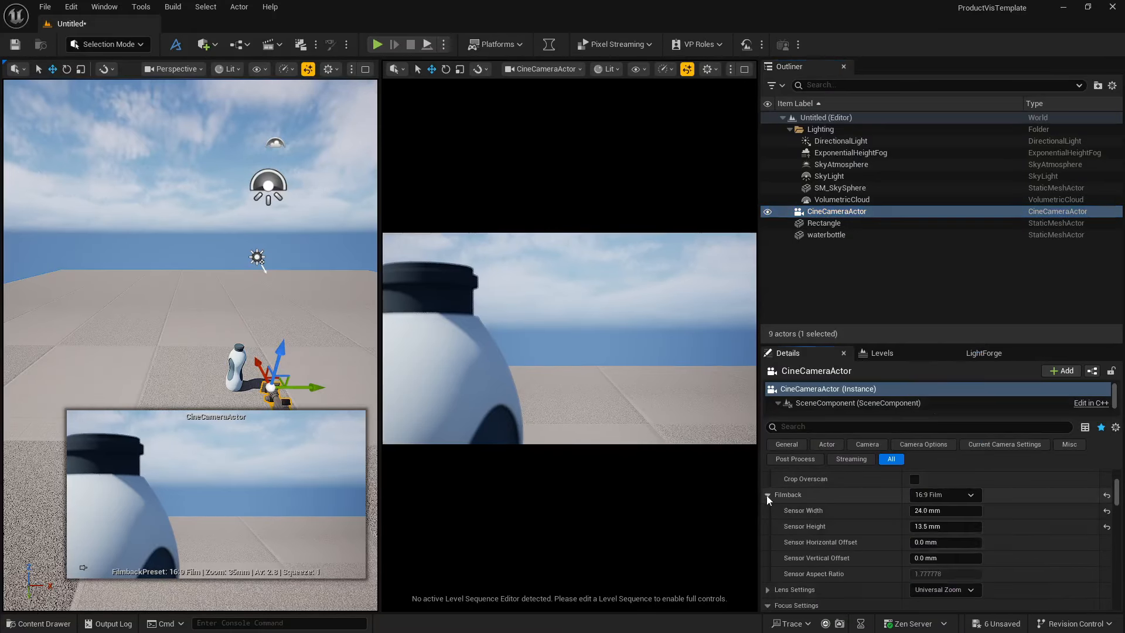
{"action": "left_click", "coordinate": [944, 509]}
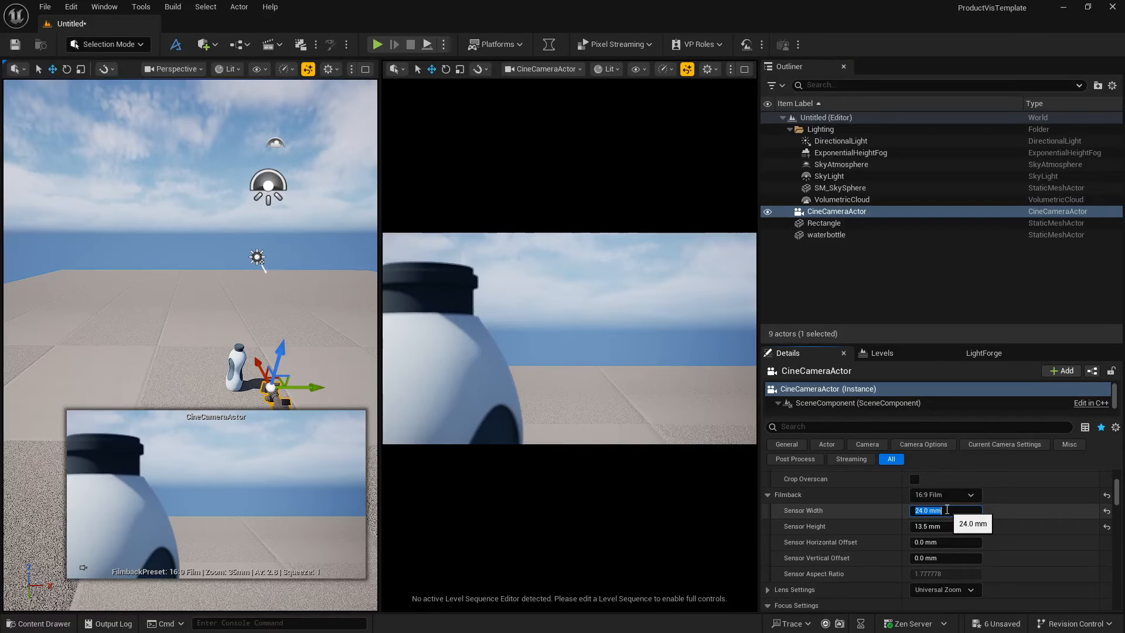
{"action": "type", "text": "13.5"}
{"action": "key", "text": "Tab"}
{"action": "type", "text": "24"}
{"action": "key", "text": "Tab"}
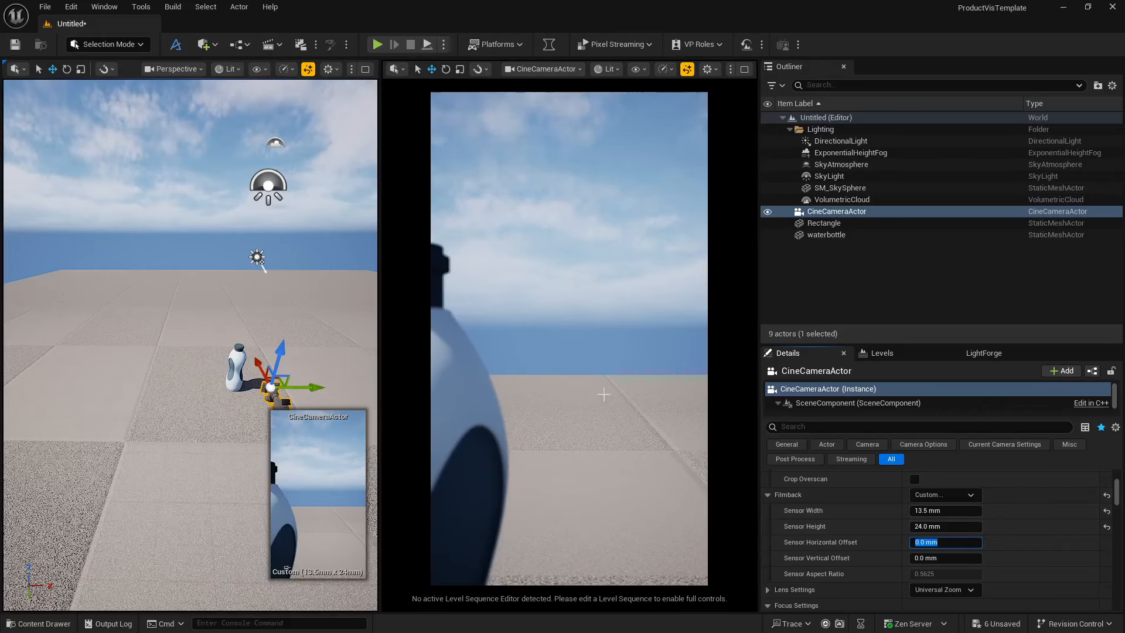
Shift the camera sideways to about -123 on X and set its yaw rotation to exactly -90 degrees
{"action": "left_click_drag", "start_coordinate": [308, 387], "coordinate": [276, 386]}
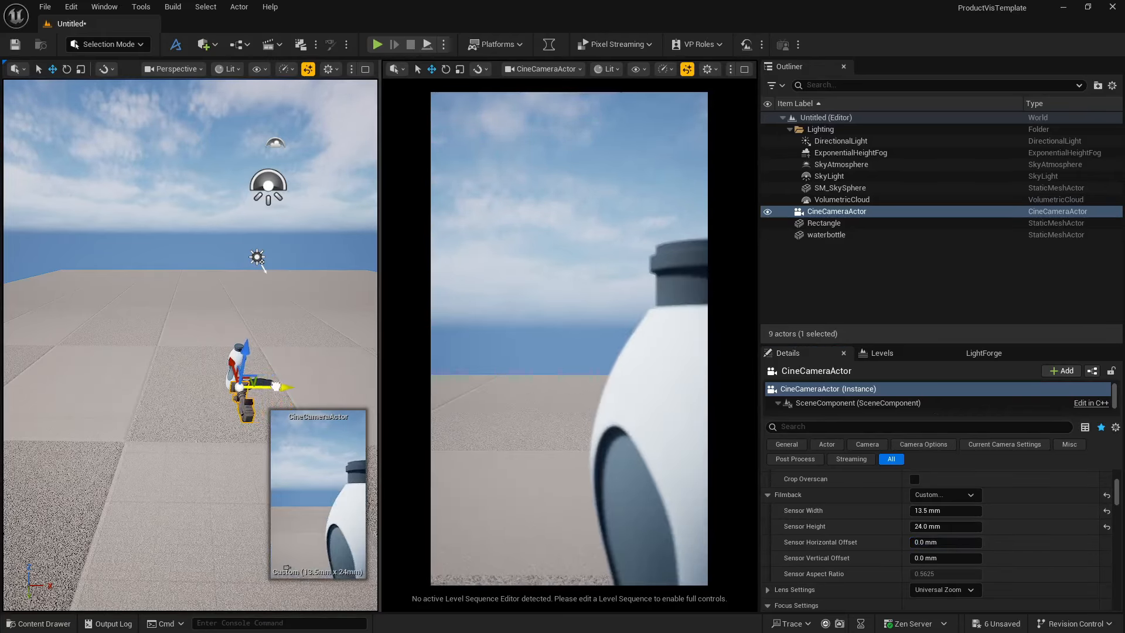
{"action": "key", "text": "f"}
{"action": "scroll", "coordinate": [913, 471], "scroll_direction": "up", "scroll_amount": 5}
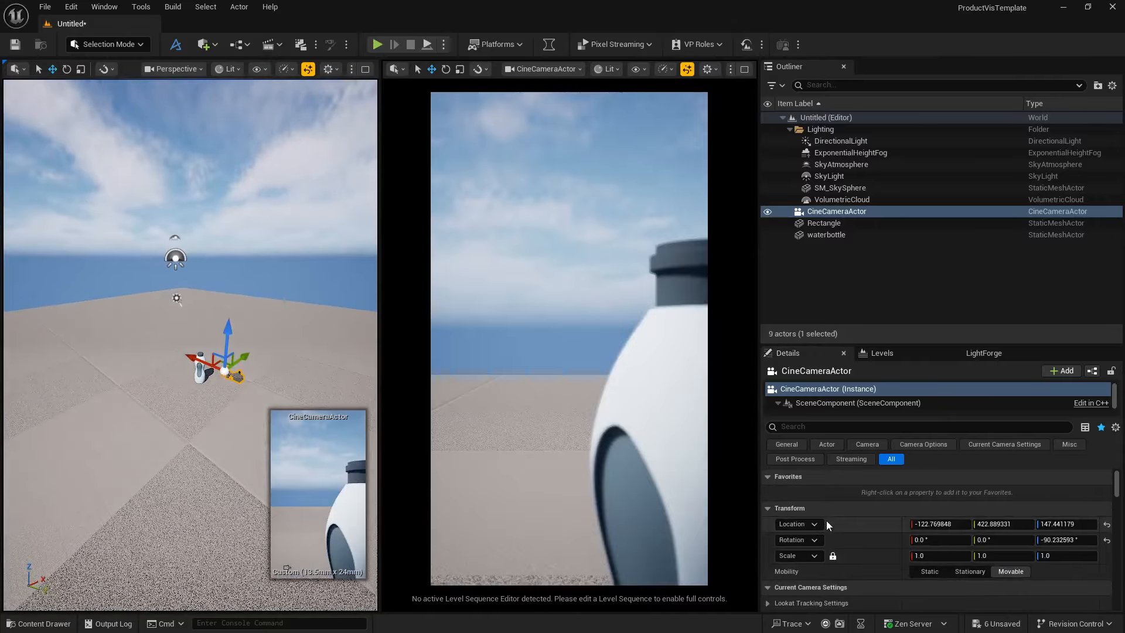
{"action": "left_click", "coordinate": [1057, 540]}
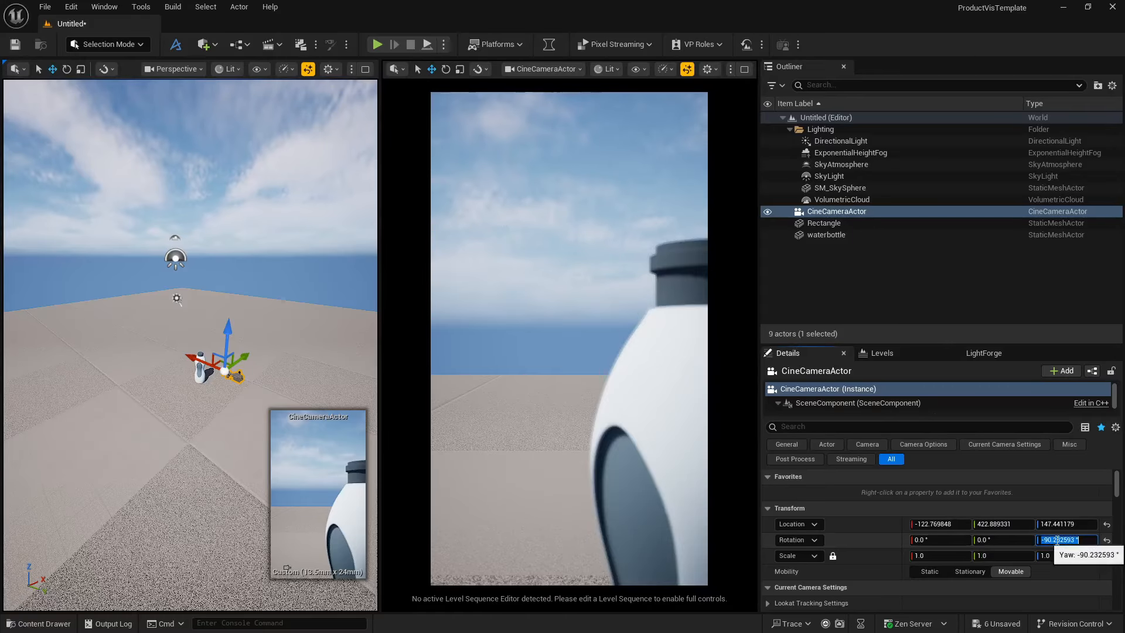
{"action": "type", "text": "-90"}
{"action": "key", "text": "Return"}
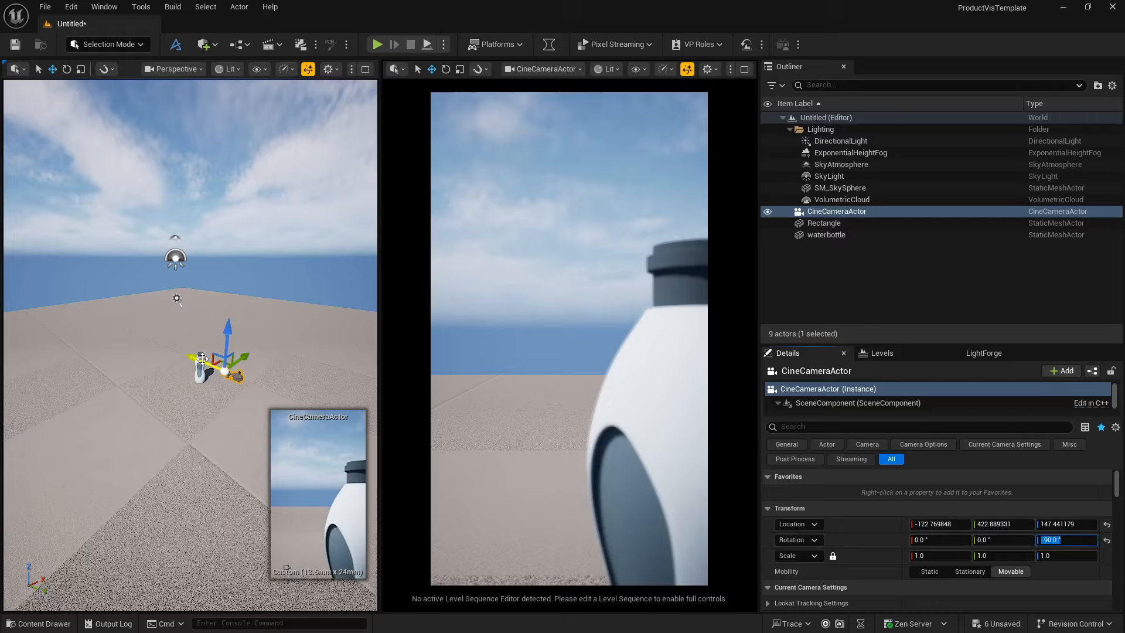
Pull the camera back from the bottle to about 847 on Y and shift it sideways to about -82 on X
{"action": "left_click_drag", "start_coordinate": [203, 359], "coordinate": [286, 391]}
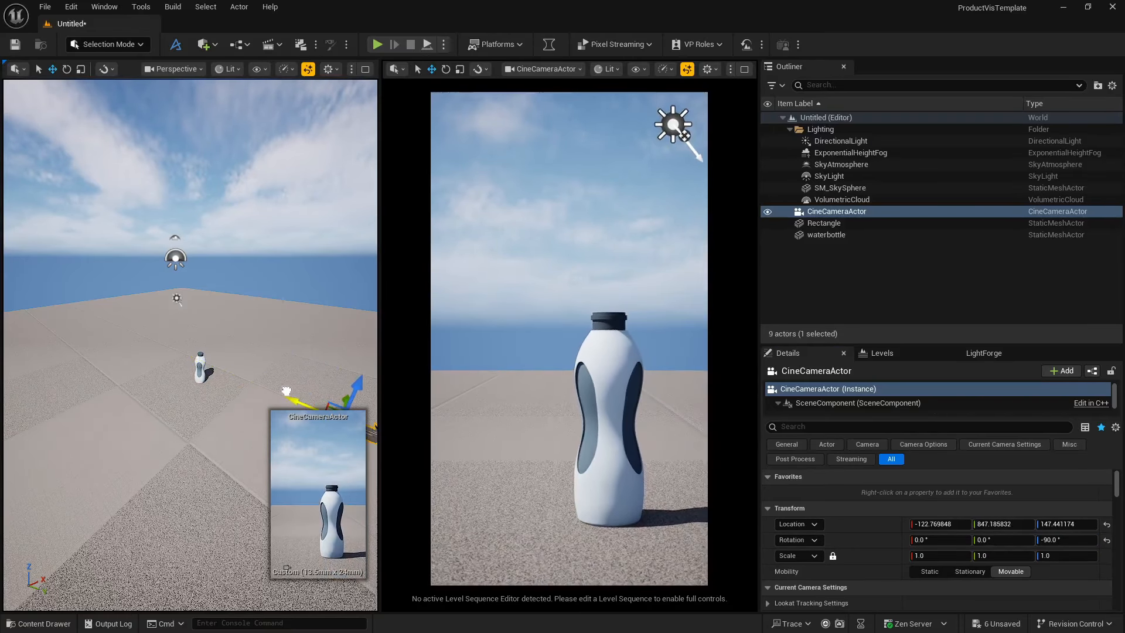
{"action": "right_click_drag", "start_coordinate": [331, 394], "coordinate": [281, 423]}
{"action": "left_click_drag", "start_coordinate": [217, 389], "coordinate": [230, 384]}
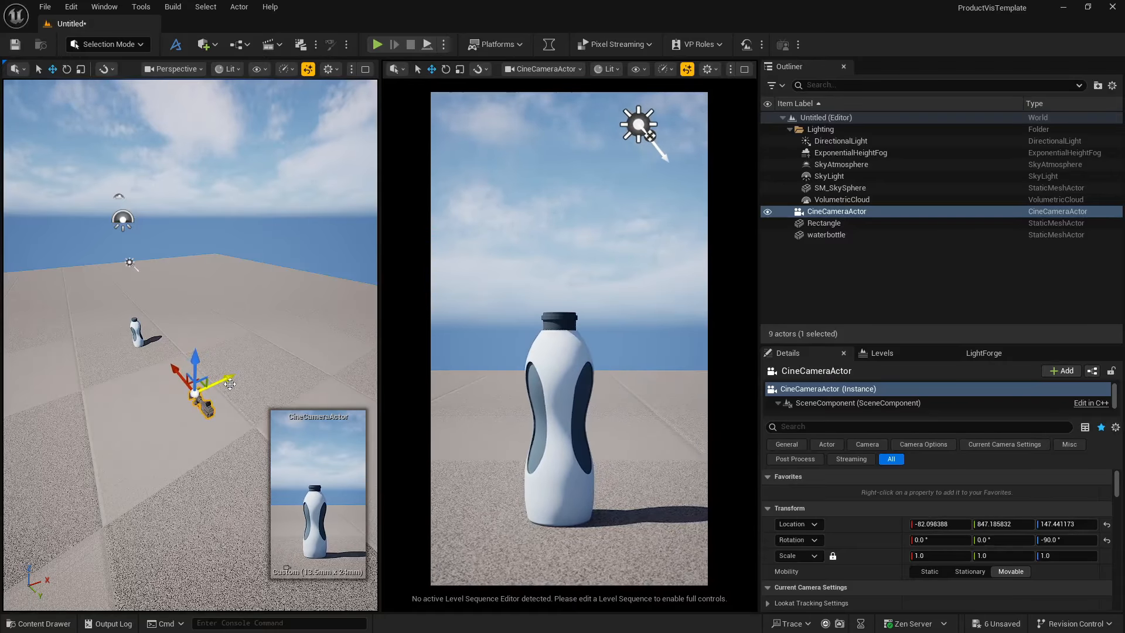
Set the camera's Focus Method to Tracking and choose waterbottle as the Actor to Track
{"action": "scroll", "coordinate": [828, 561], "scroll_direction": "down", "scroll_amount": 6}
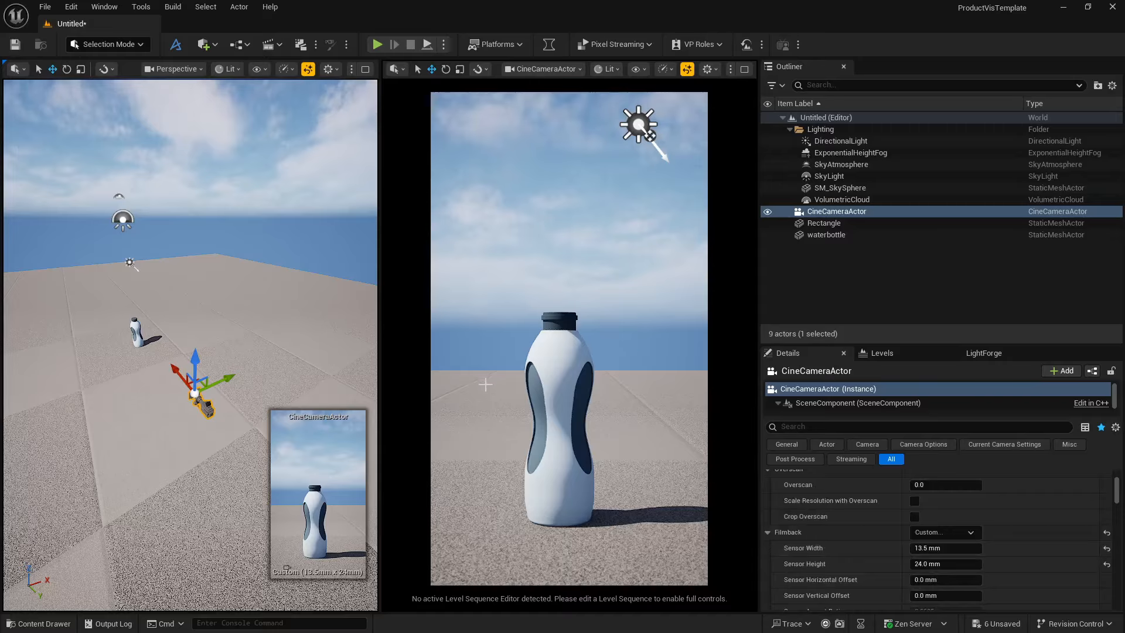
{"action": "scroll", "coordinate": [854, 553], "scroll_direction": "down", "scroll_amount": 4}
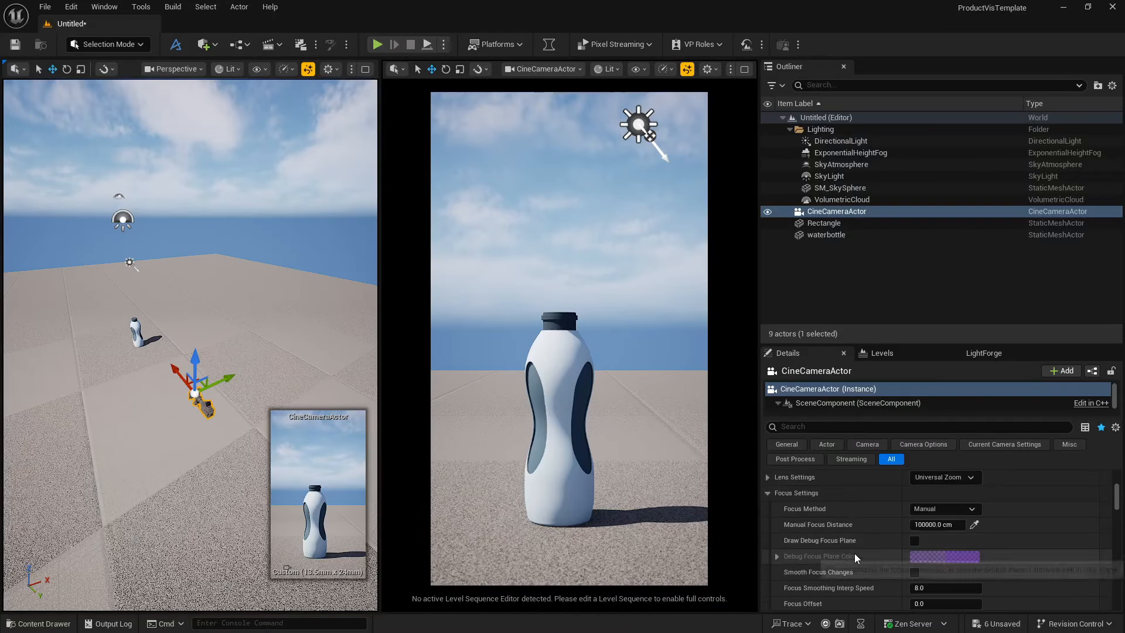
{"action": "left_click", "coordinate": [949, 508]}
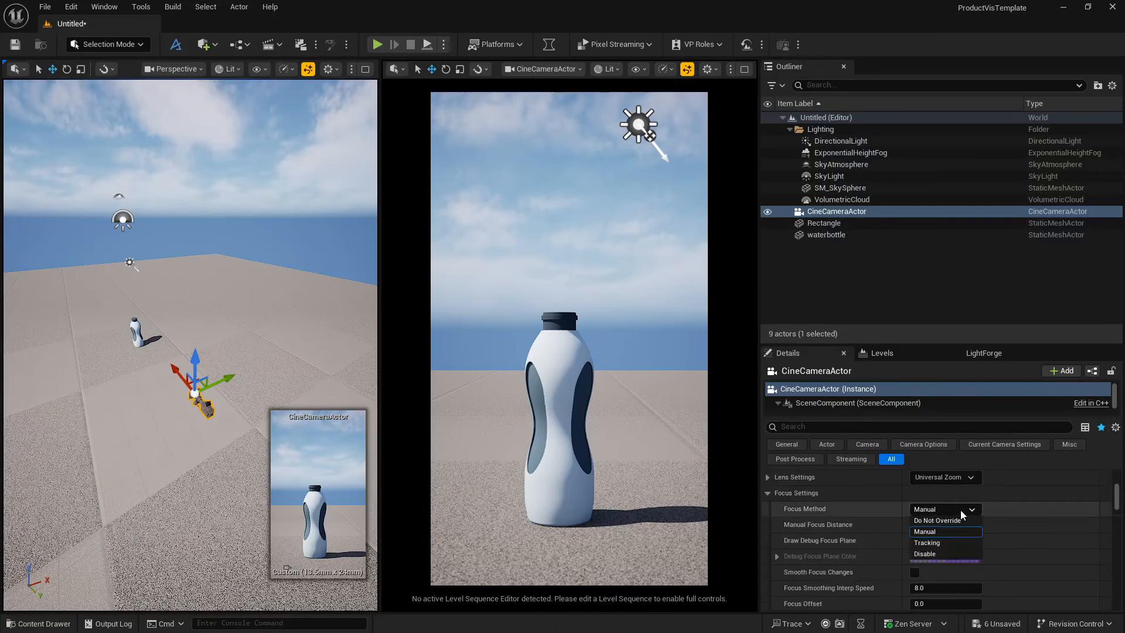
{"action": "left_click", "coordinate": [946, 542]}
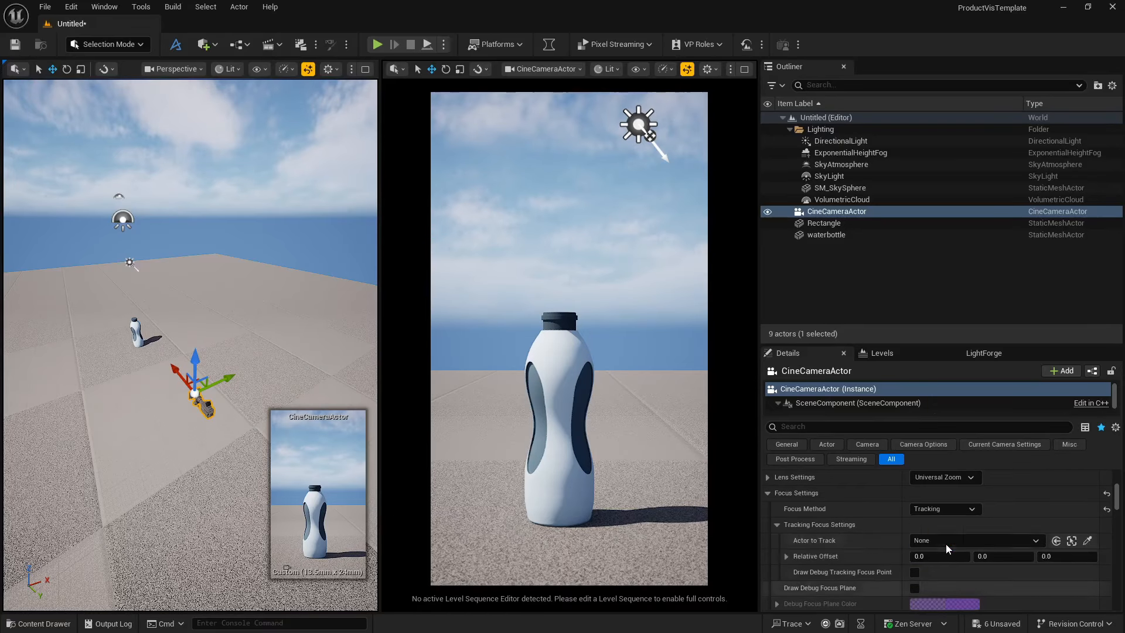
{"action": "left_click", "coordinate": [1087, 540]}
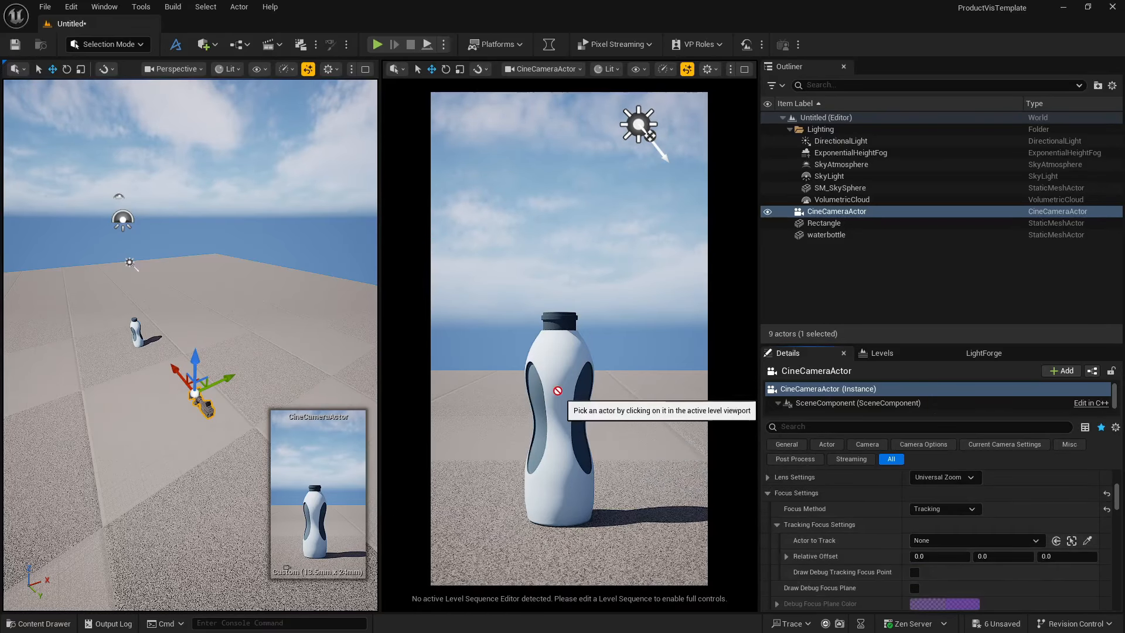
{"action": "left_click", "coordinate": [1018, 542]}
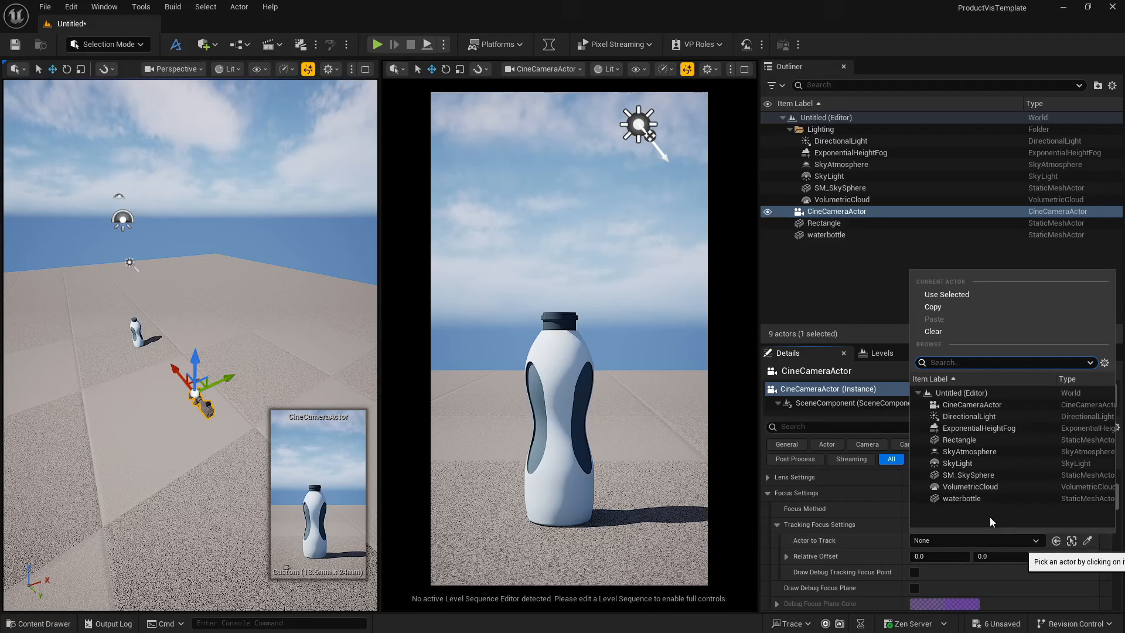
{"action": "left_click", "coordinate": [977, 498]}
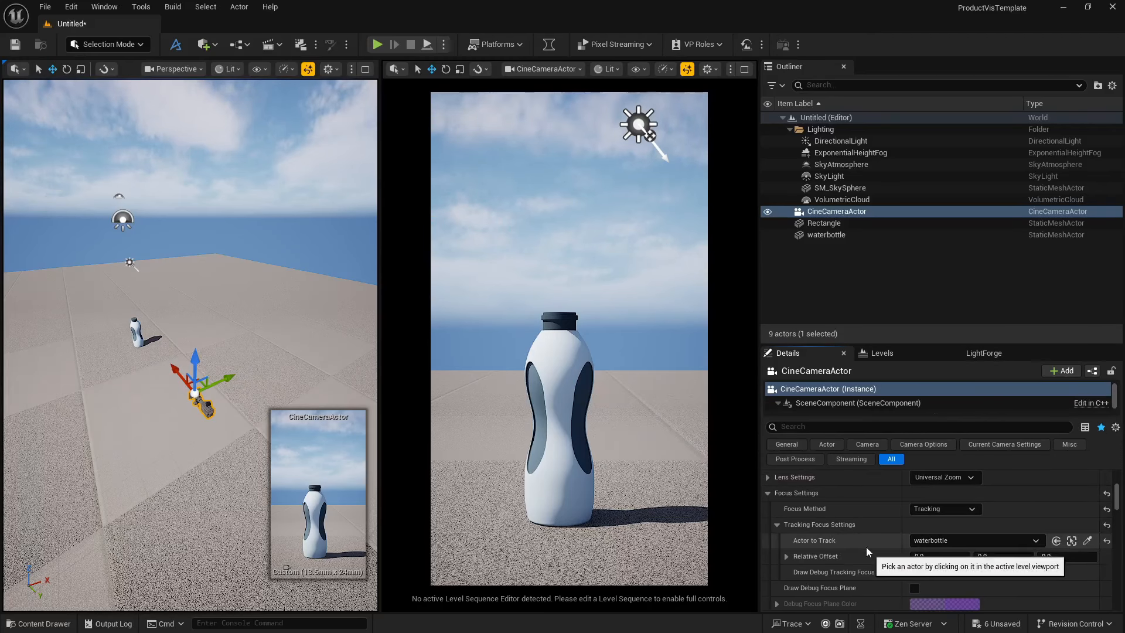
Set the camera's Current Focal Length to 75
{"action": "scroll", "coordinate": [865, 546], "scroll_direction": "down", "scroll_amount": 3}
{"action": "scroll", "coordinate": [868, 545], "scroll_direction": "down", "scroll_amount": 4}
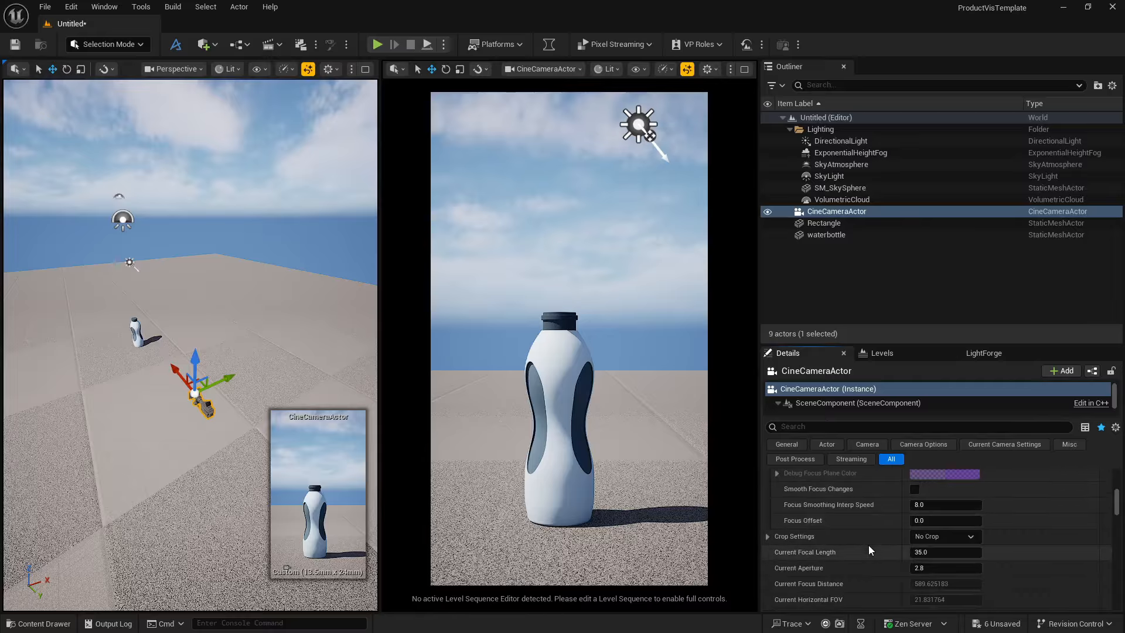
{"action": "left_click", "coordinate": [918, 533]}
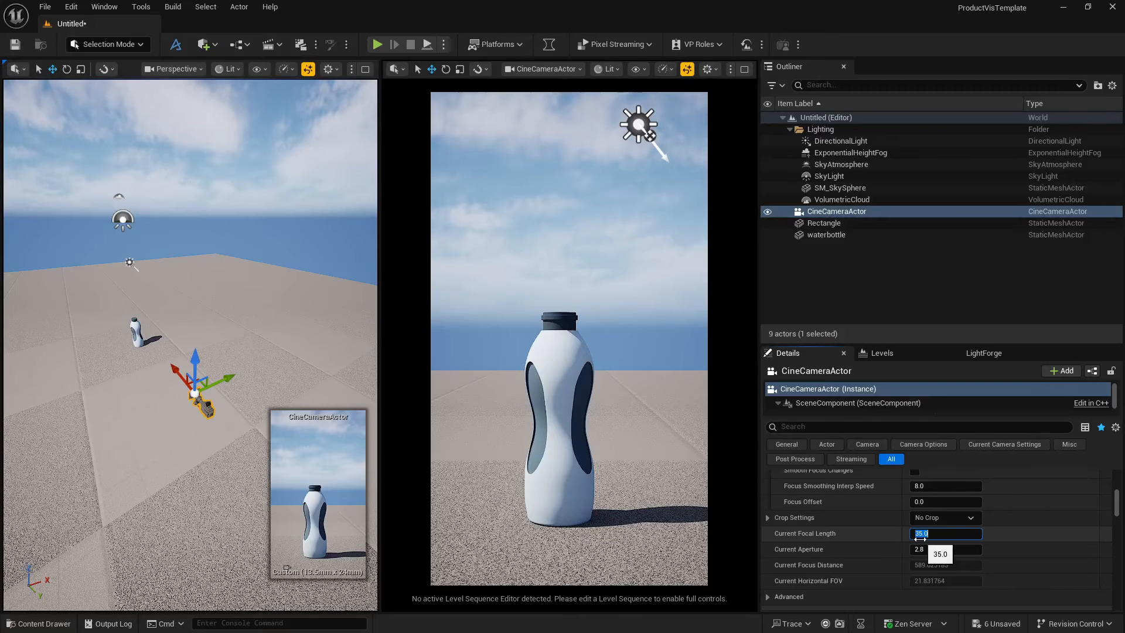
{"action": "type", "text": "7"}
{"action": "type", "text": "5"}
{"action": "key", "text": "Return"}
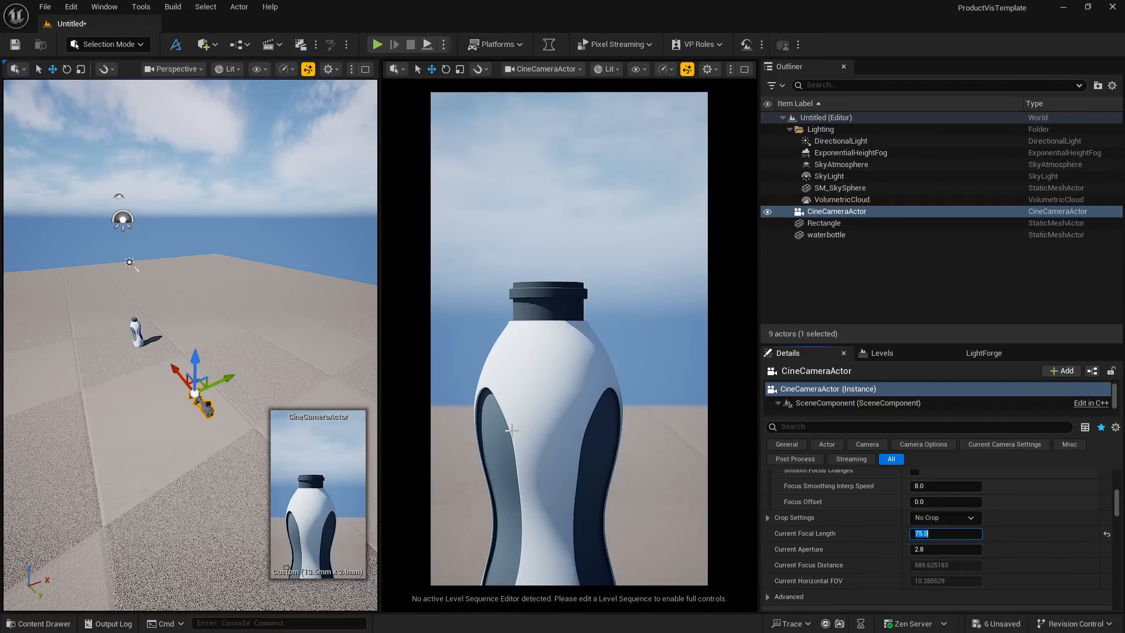
Move the camera back to about 1293 on Y so the whole bottle fits the frame, and set Current Aperture to 1.2
{"action": "left_click_drag", "start_coordinate": [177, 371], "coordinate": [353, 588]}
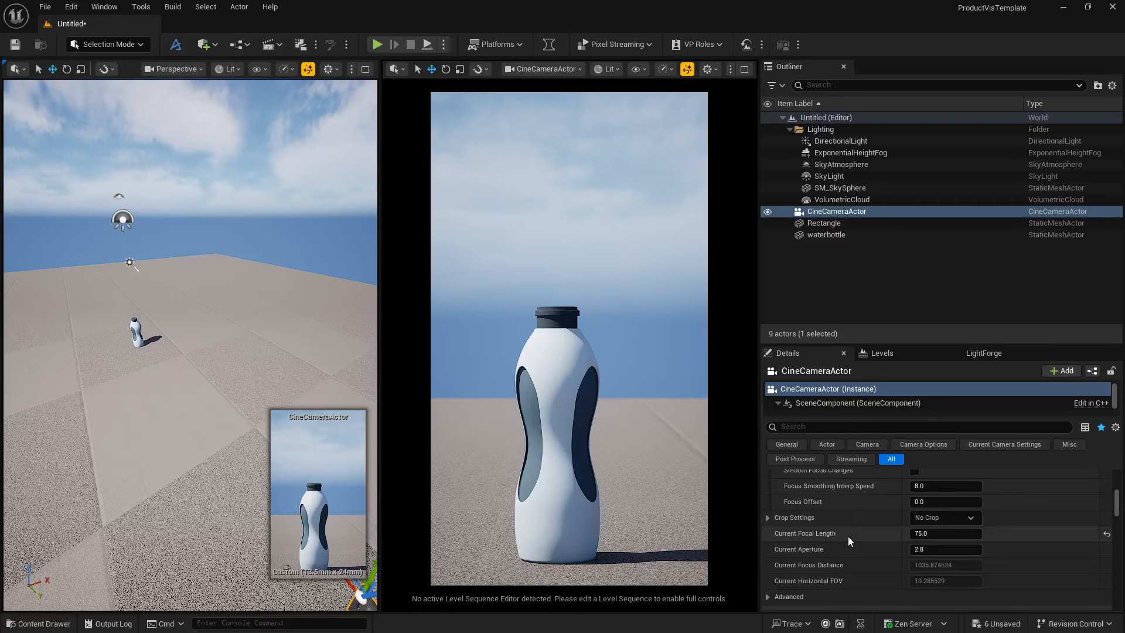
{"action": "left_click", "coordinate": [925, 550]}
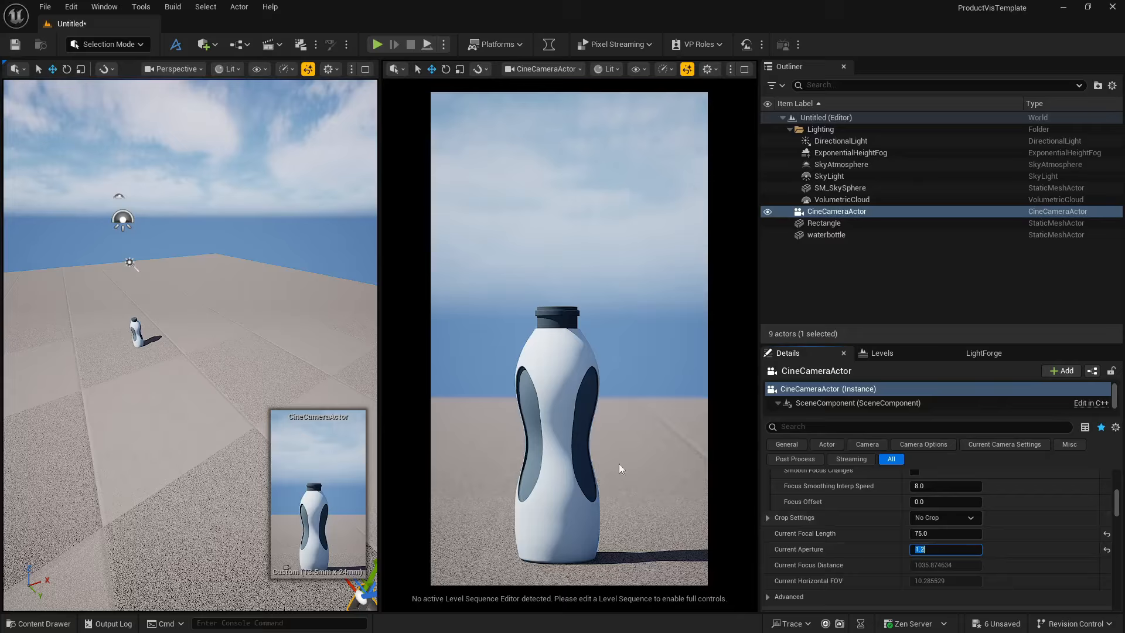
Set the camera's pitch to -12 degrees and raise the camera to about 336 on Z so it looks down at the bottle
{"action": "scroll", "coordinate": [889, 526], "scroll_direction": "up", "scroll_amount": 10}
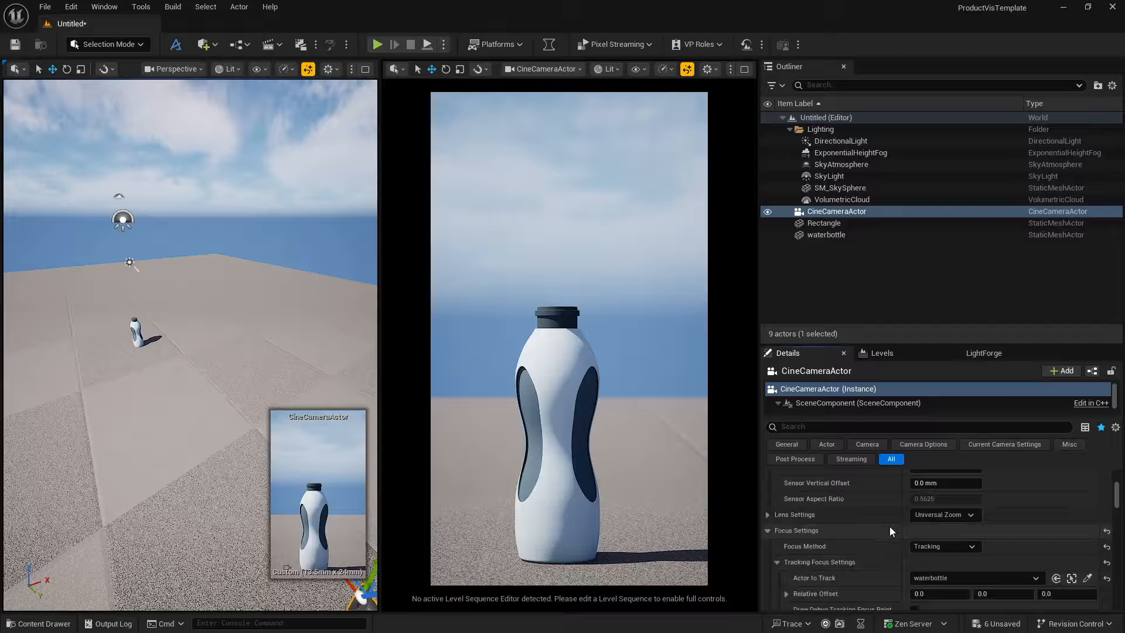
{"action": "scroll", "coordinate": [889, 526], "scroll_direction": "up", "scroll_amount": 3}
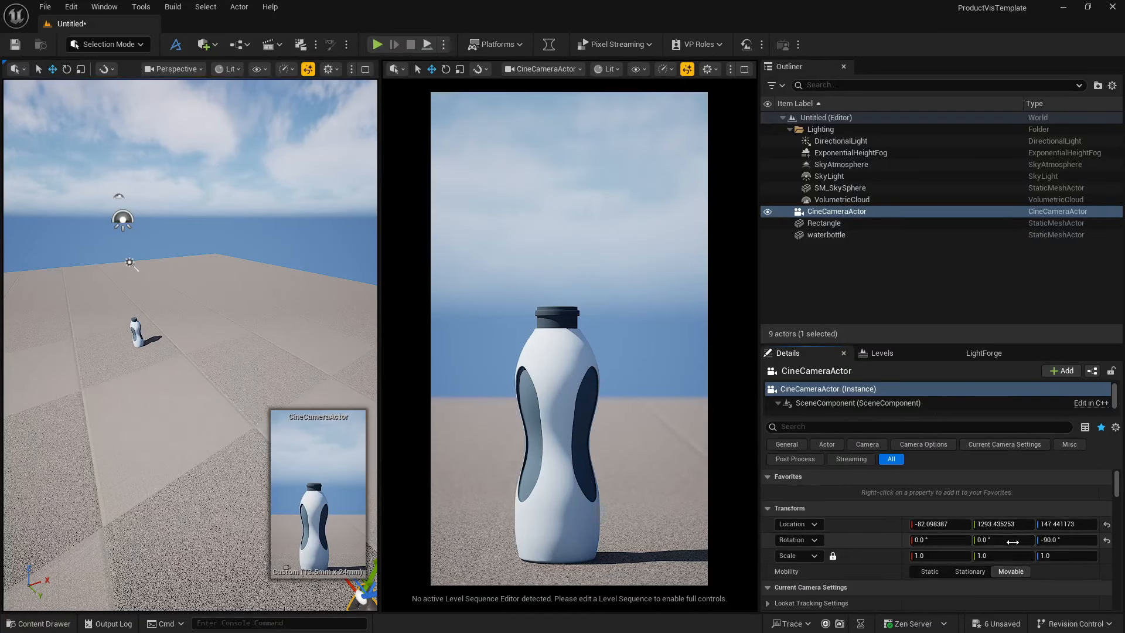
{"action": "left_click_drag", "start_coordinate": [1003, 539], "coordinate": [990, 540]}
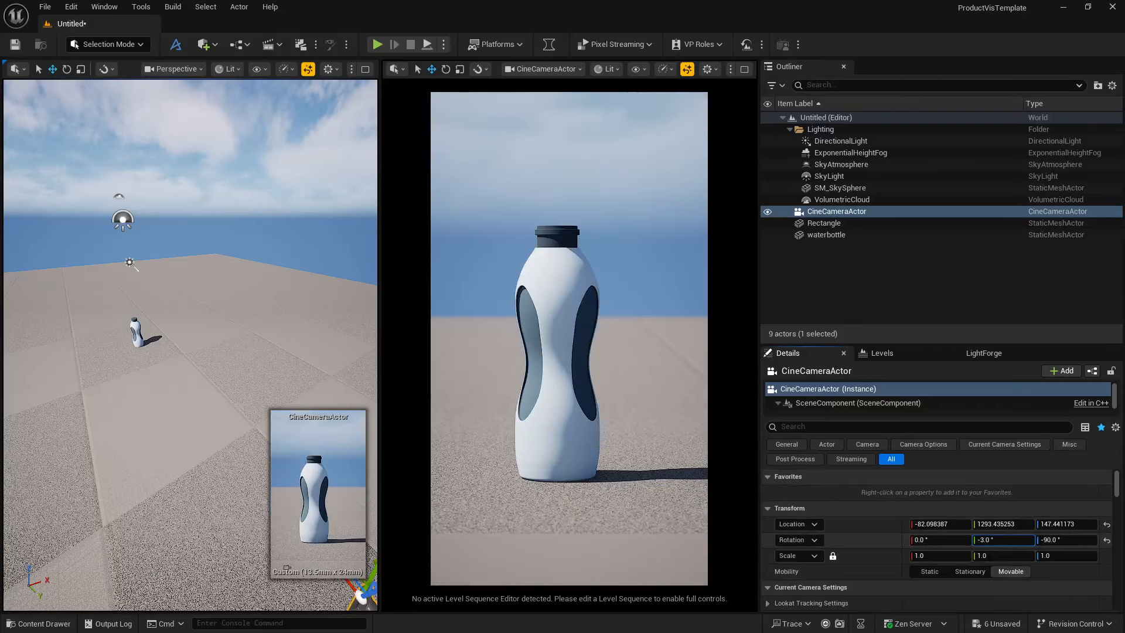
{"action": "left_click", "coordinate": [995, 540]}
{"action": "type", "text": "-1"}
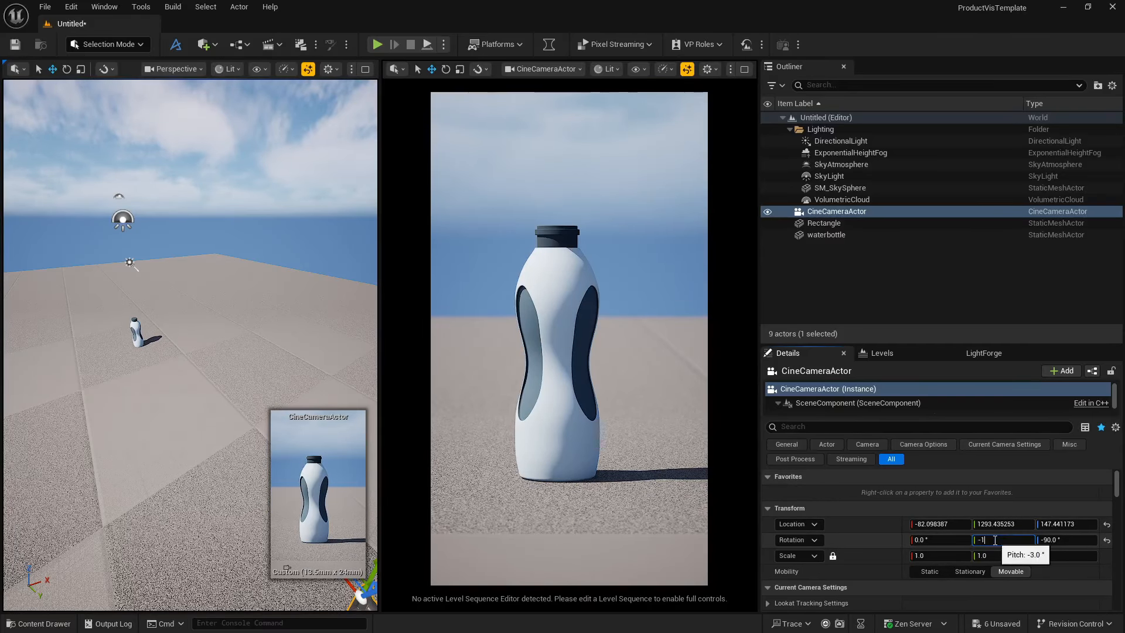
{"action": "type", "text": "2"}
{"action": "key", "text": "Return"}
{"action": "right_click_drag", "start_coordinate": [239, 378], "coordinate": [375, 401]}
{"action": "left_click_drag", "start_coordinate": [221, 390], "coordinate": [219, 318]}
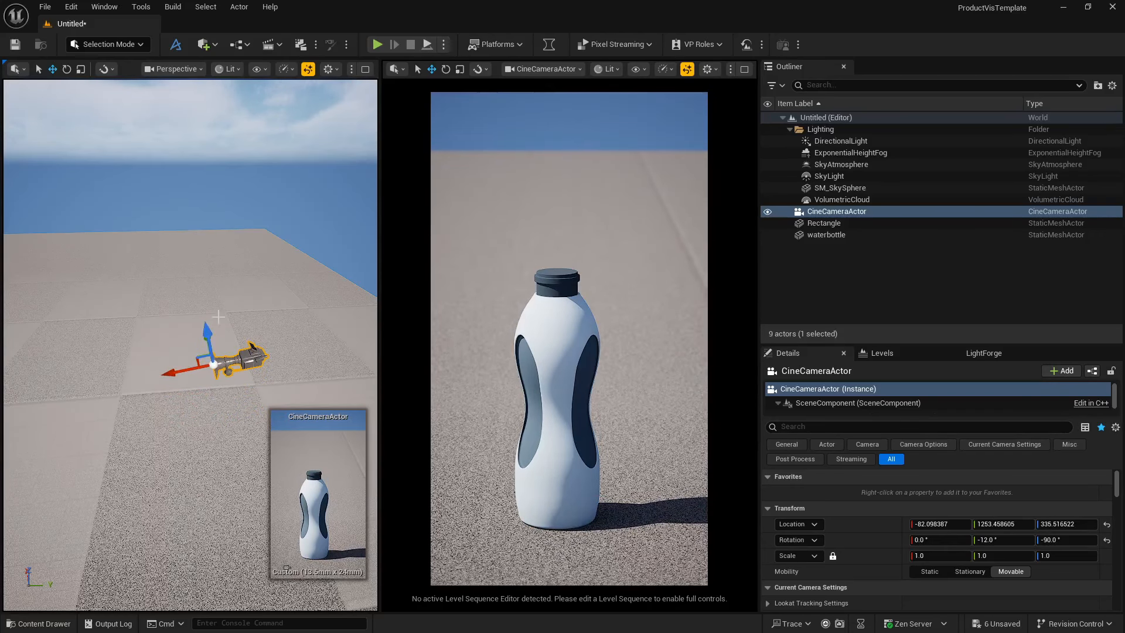
Set the camera's pitch to -24 degrees and reposition it to about 1080 on Y and 450 on Z to reframe the bottle
{"action": "left_click", "coordinate": [994, 538]}
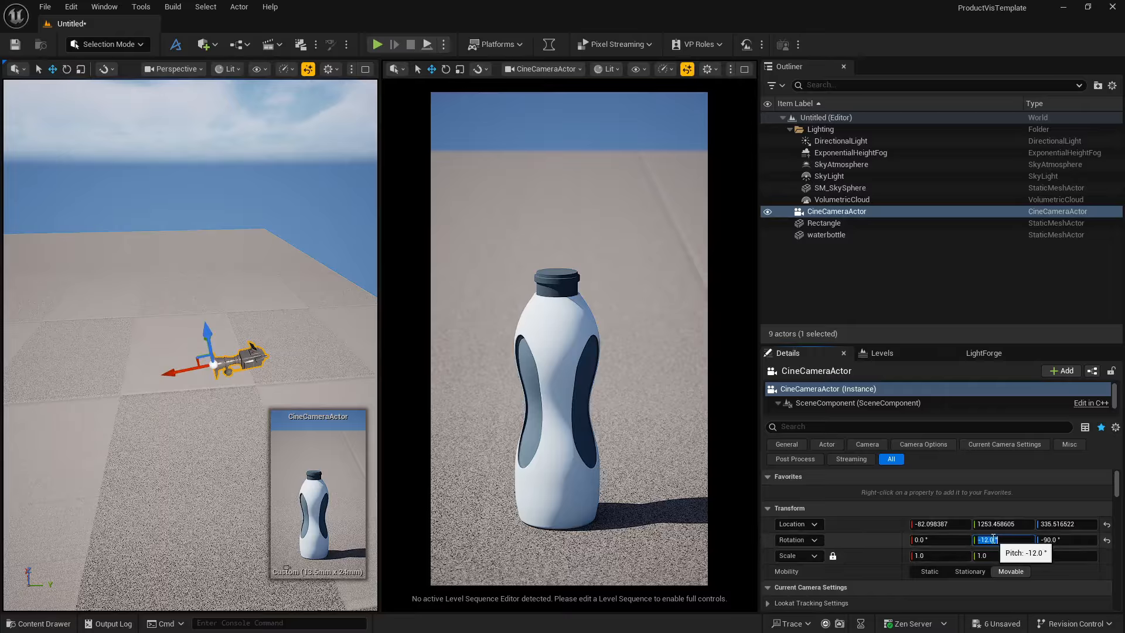
{"action": "type", "text": "-24"}
{"action": "key", "text": "Return"}
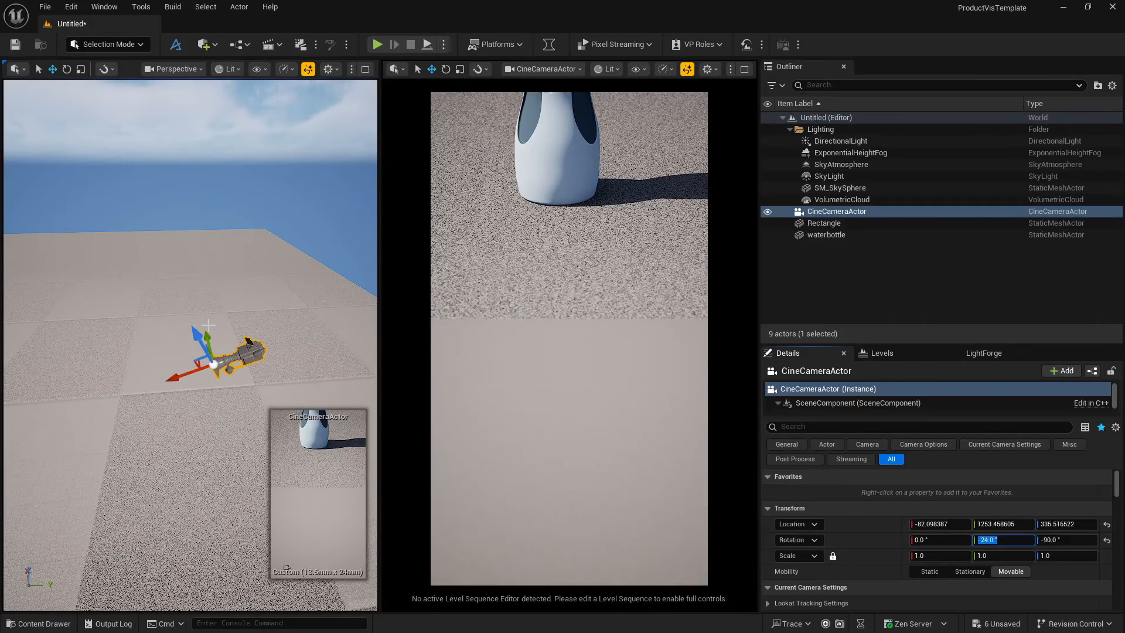
{"action": "left_click_drag", "start_coordinate": [209, 323], "coordinate": [190, 151]}
{"action": "left_click_drag", "start_coordinate": [133, 293], "coordinate": [39, 302]}
{"action": "right_click_drag", "start_coordinate": [138, 328], "coordinate": [214, 320]}
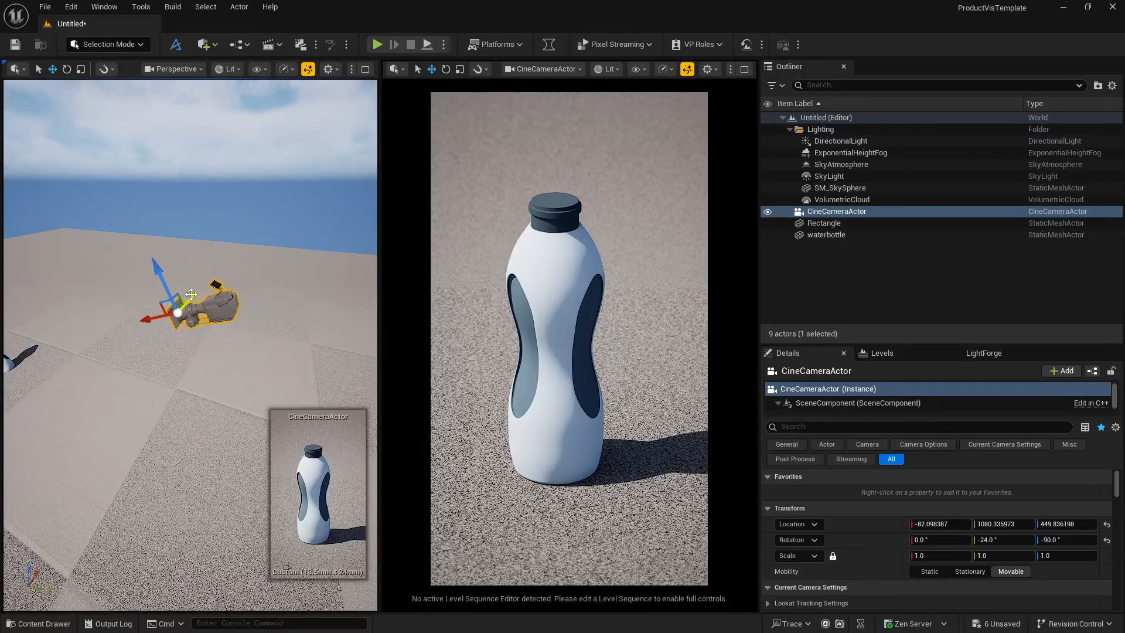
Shift the camera to about -88 on X and, using world-space axes, raise it to about 486 on Z
{"action": "left_click_drag", "start_coordinate": [191, 295], "coordinate": [187, 294]}
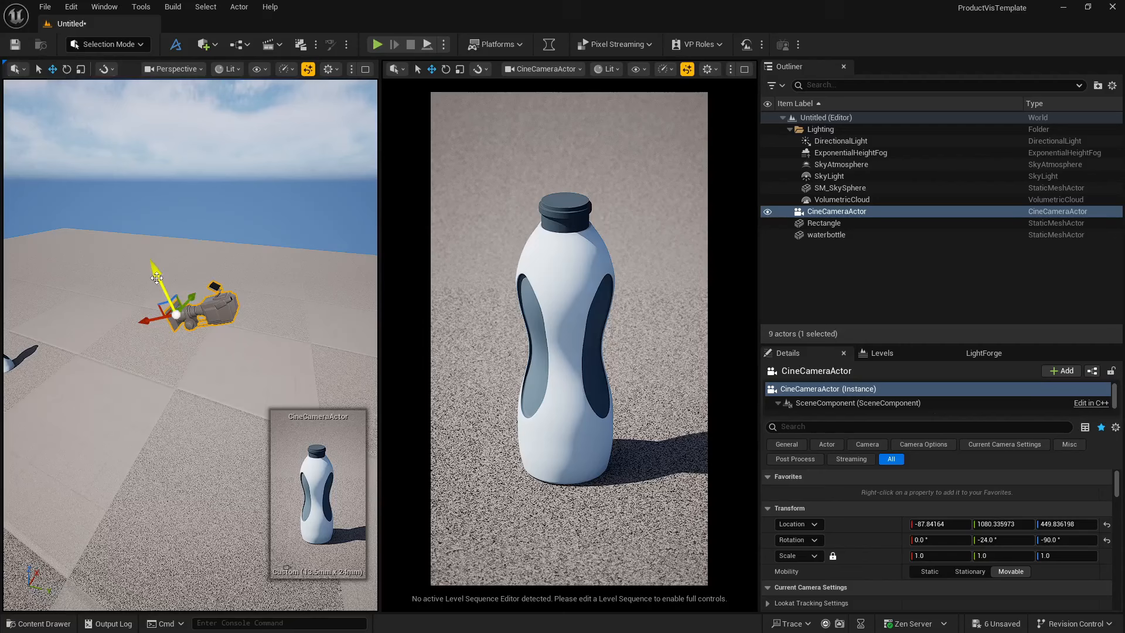
{"action": "key", "text": "ctrl+grave"}
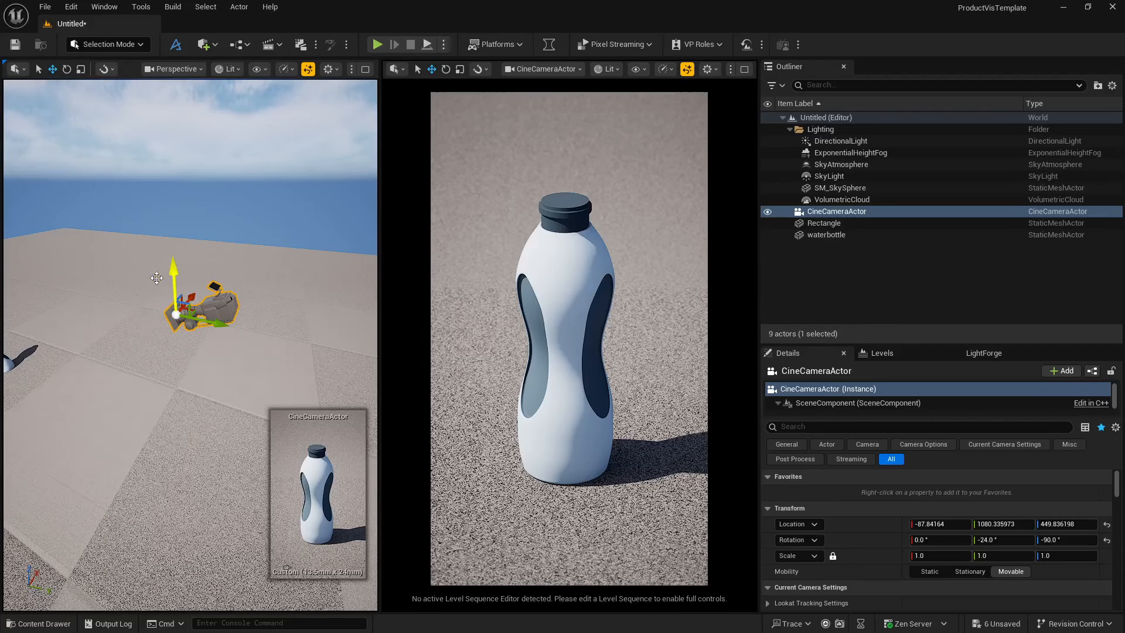
{"action": "left_click_drag", "start_coordinate": [176, 276], "coordinate": [174, 245]}
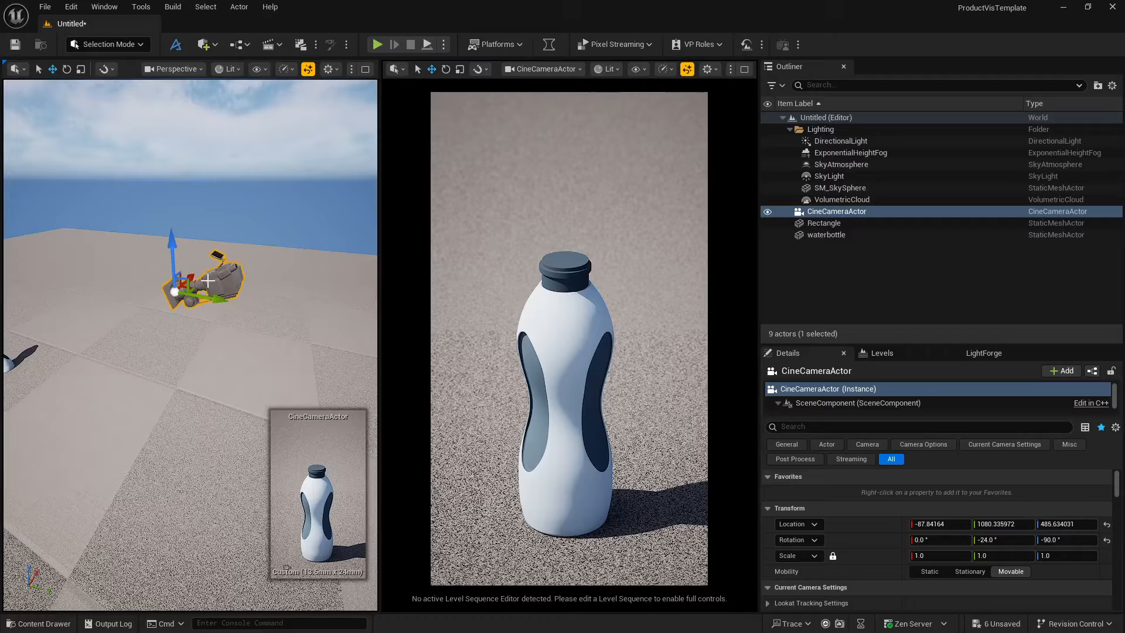
Lock the CineCameraActor's movement and select the water bottle
{"action": "right_click", "coordinate": [893, 211]}
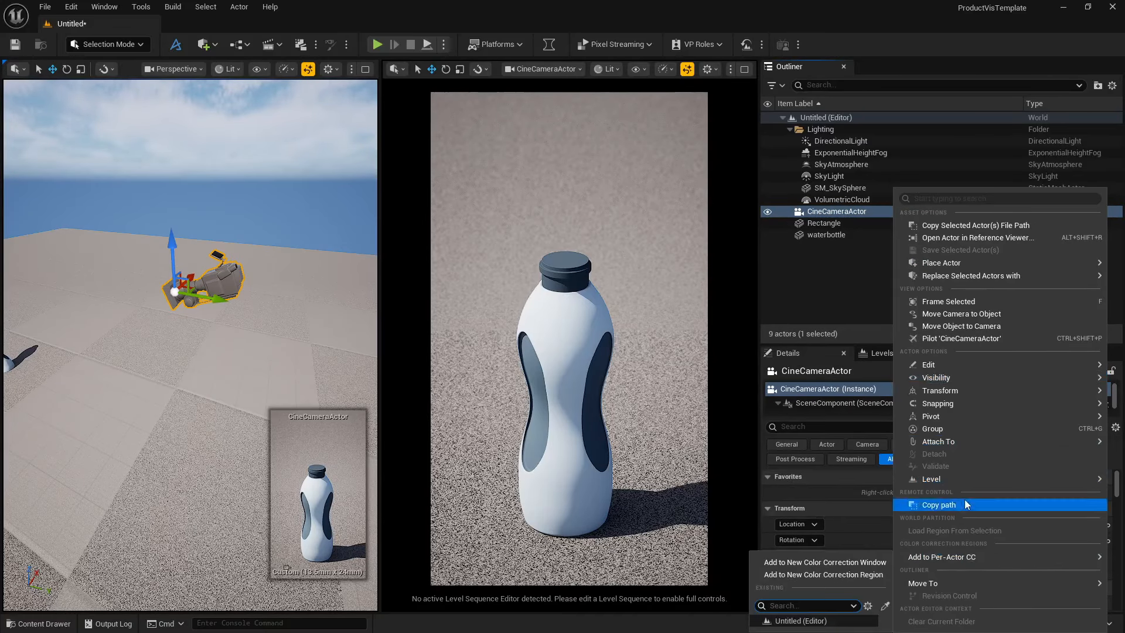
{"action": "mouse_move", "coordinate": [944, 391]}
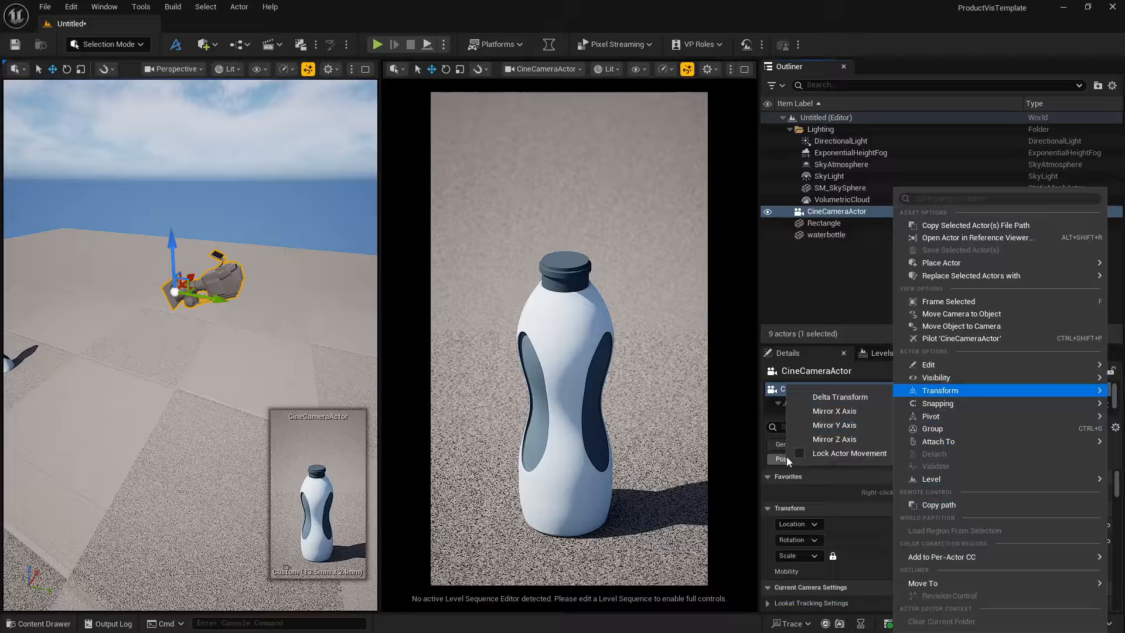
{"action": "left_click", "coordinate": [797, 454]}
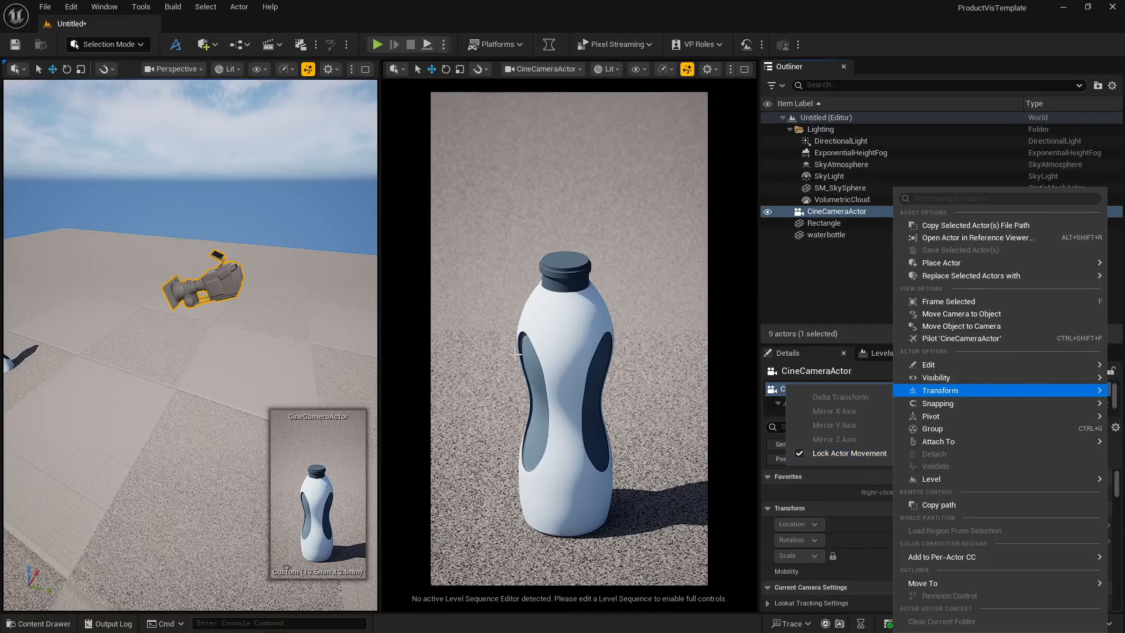
{"action": "left_click", "coordinate": [555, 314]}
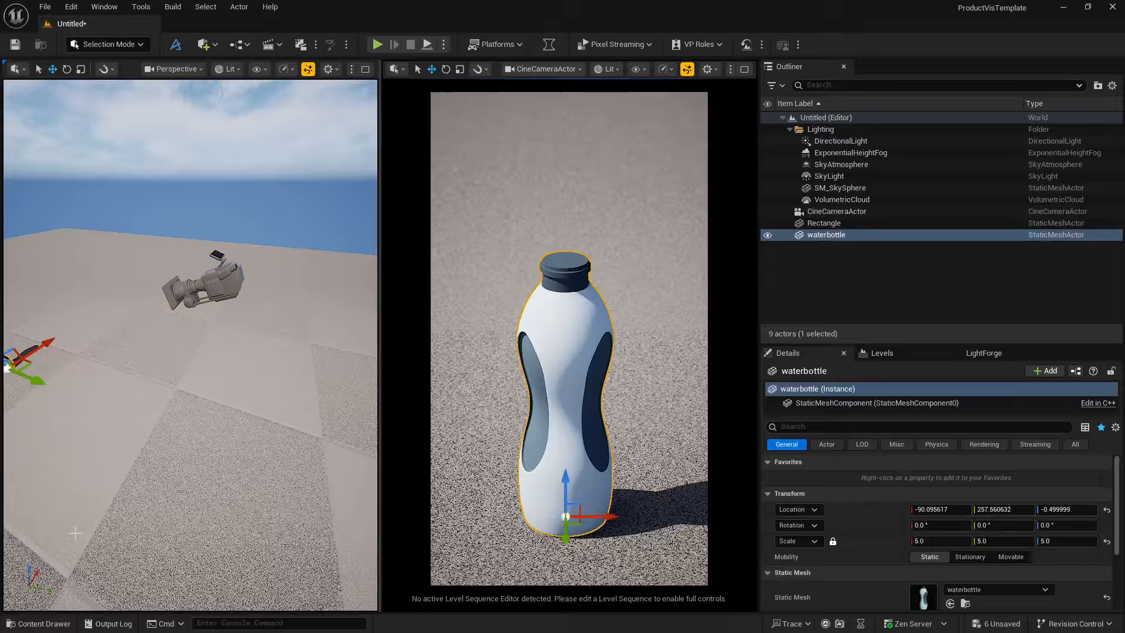
Create a material named Metal in the BottleViz Model folder and apply it to the bottle's body
{"action": "left_click", "coordinate": [34, 623]}
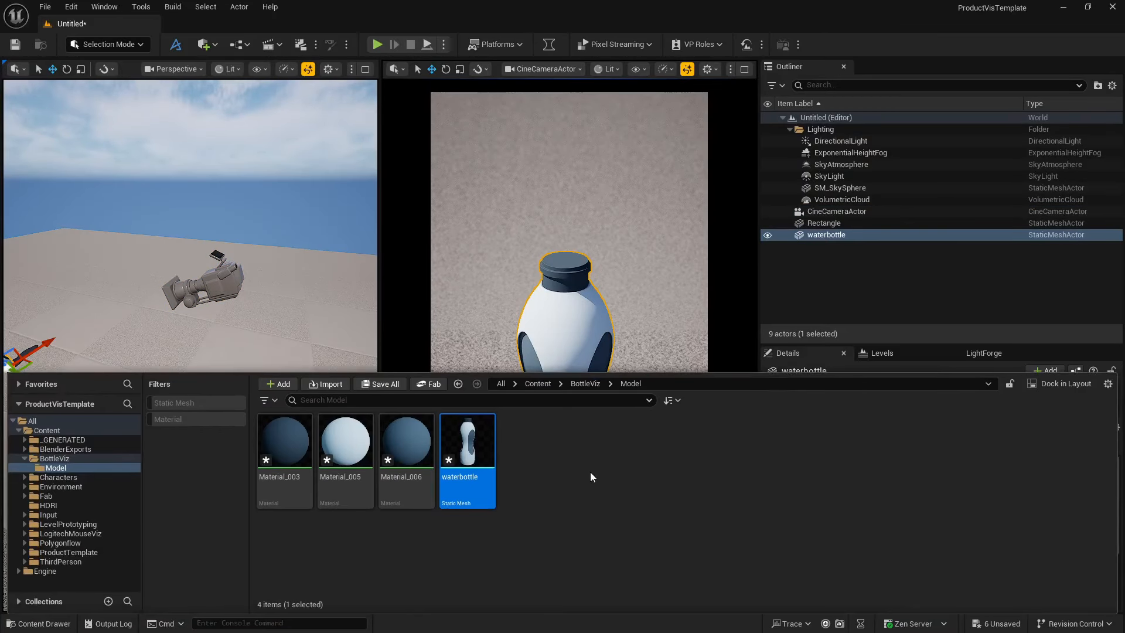
{"action": "right_click", "coordinate": [589, 472]}
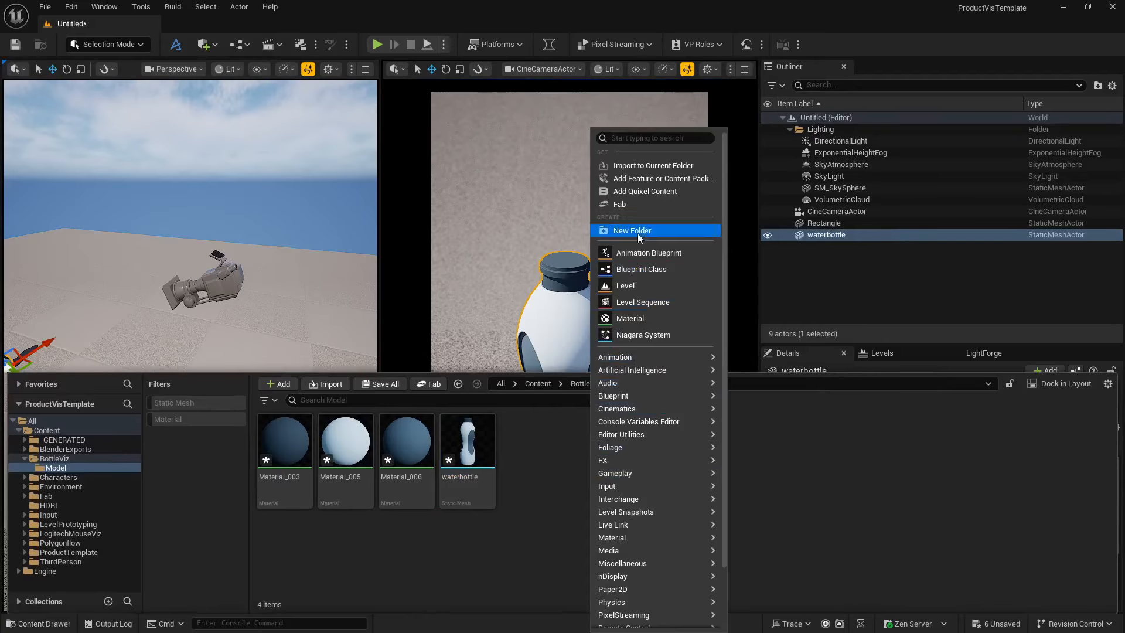
{"action": "left_click", "coordinate": [636, 318]}
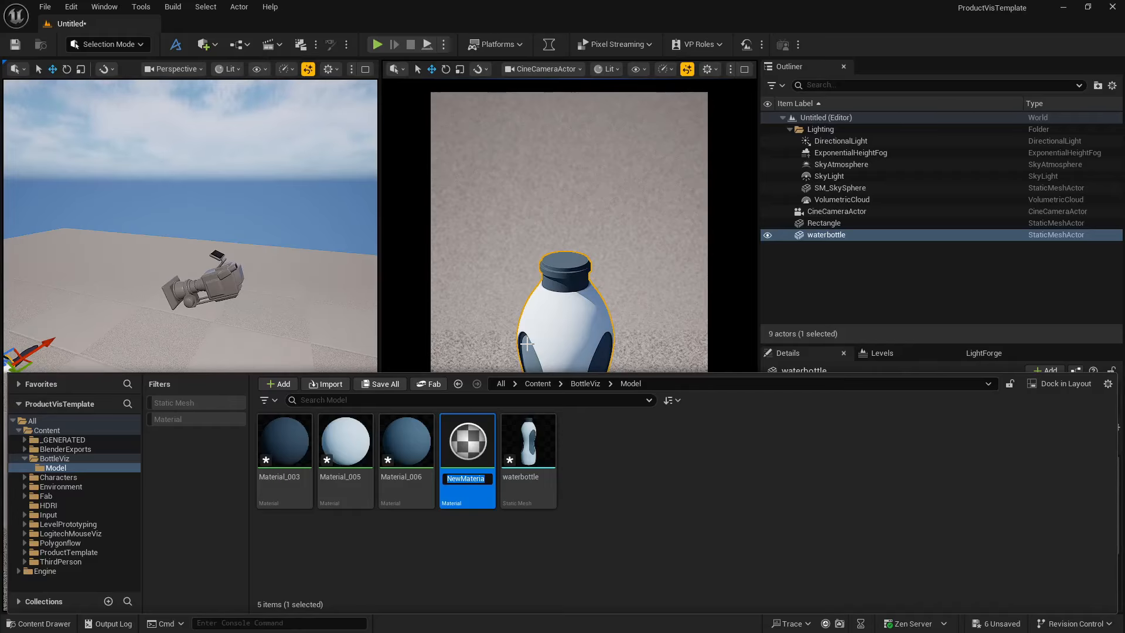
{"action": "type", "text": "Metal"}
{"action": "key", "text": "Return"}
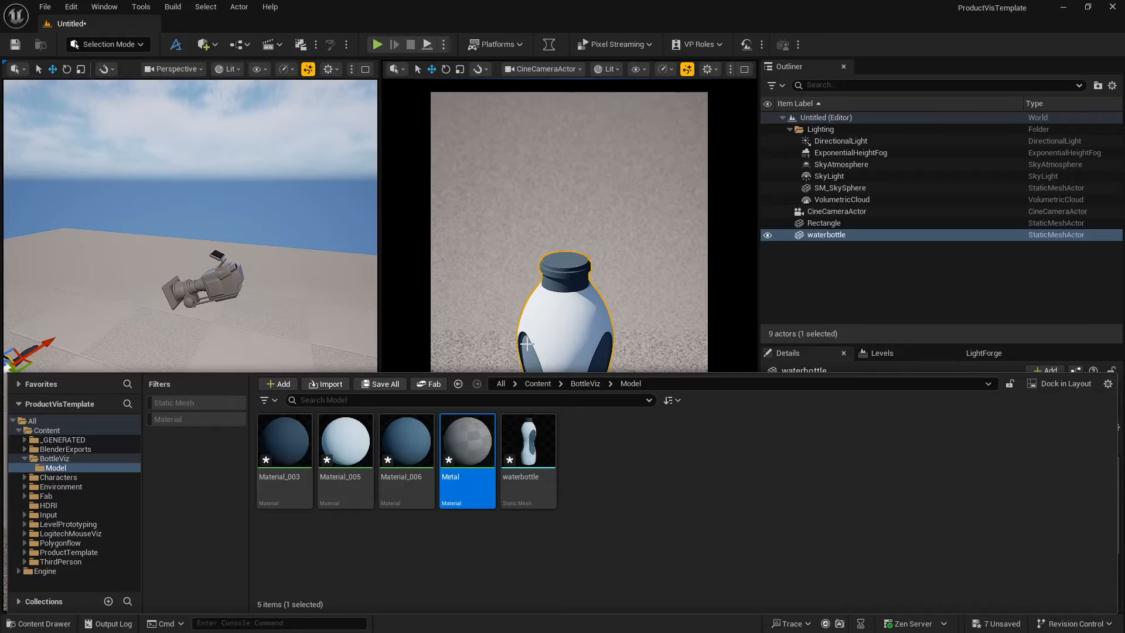
{"action": "left_click_drag", "start_coordinate": [469, 440], "coordinate": [561, 341]}
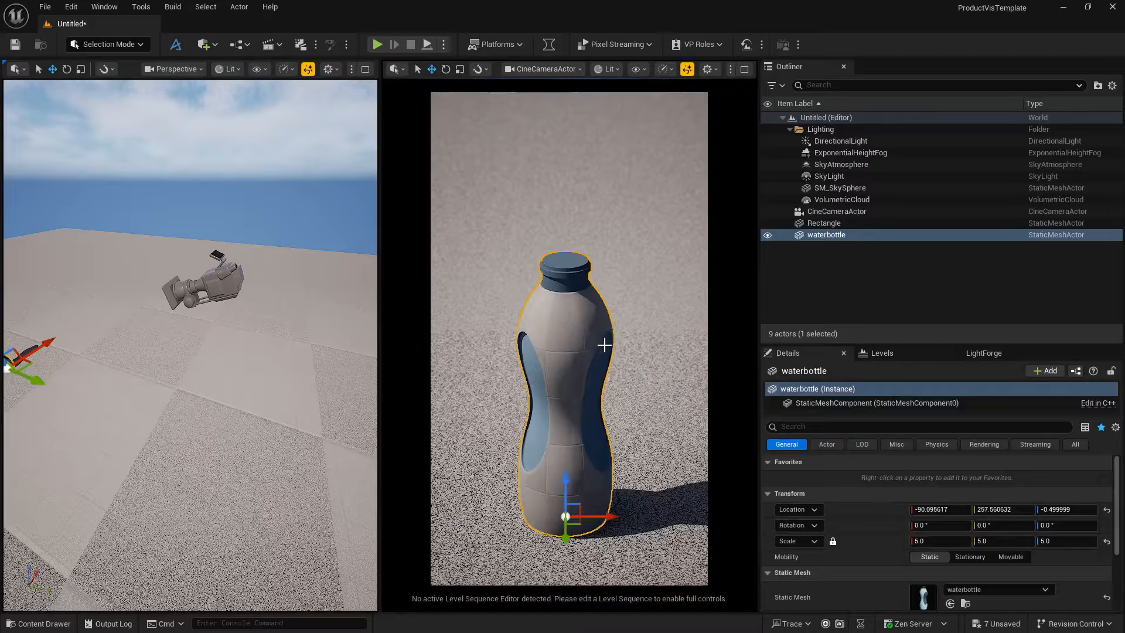
Open the Metal material for editing in a floating window, enlarged in height to show the preview and graph
{"action": "left_click", "coordinate": [37, 623]}
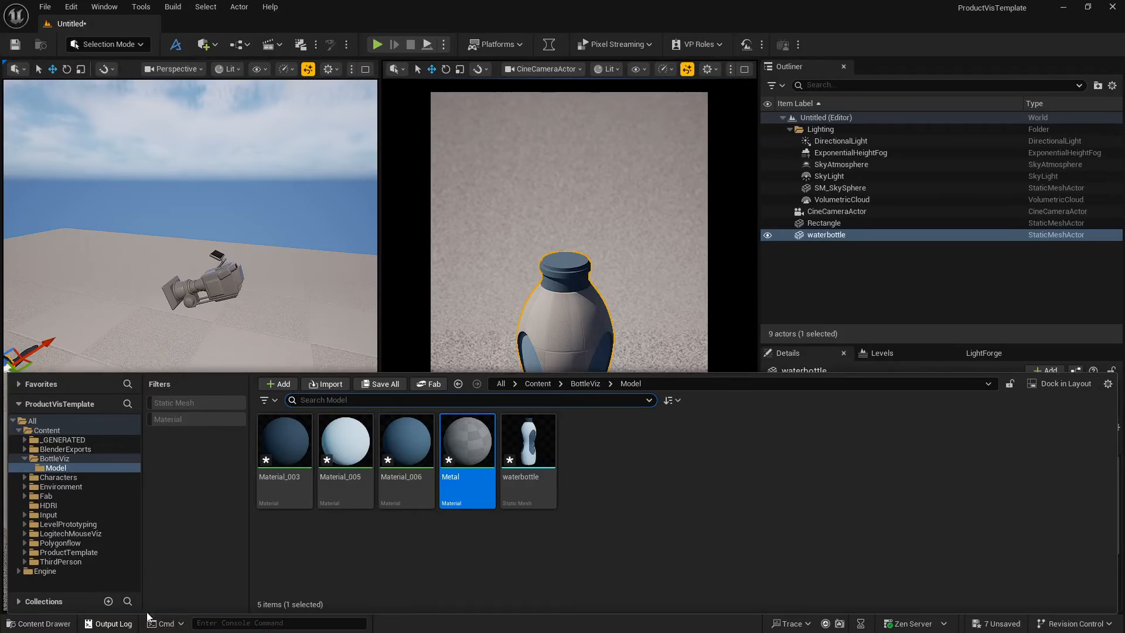
{"action": "double_click", "coordinate": [467, 445]}
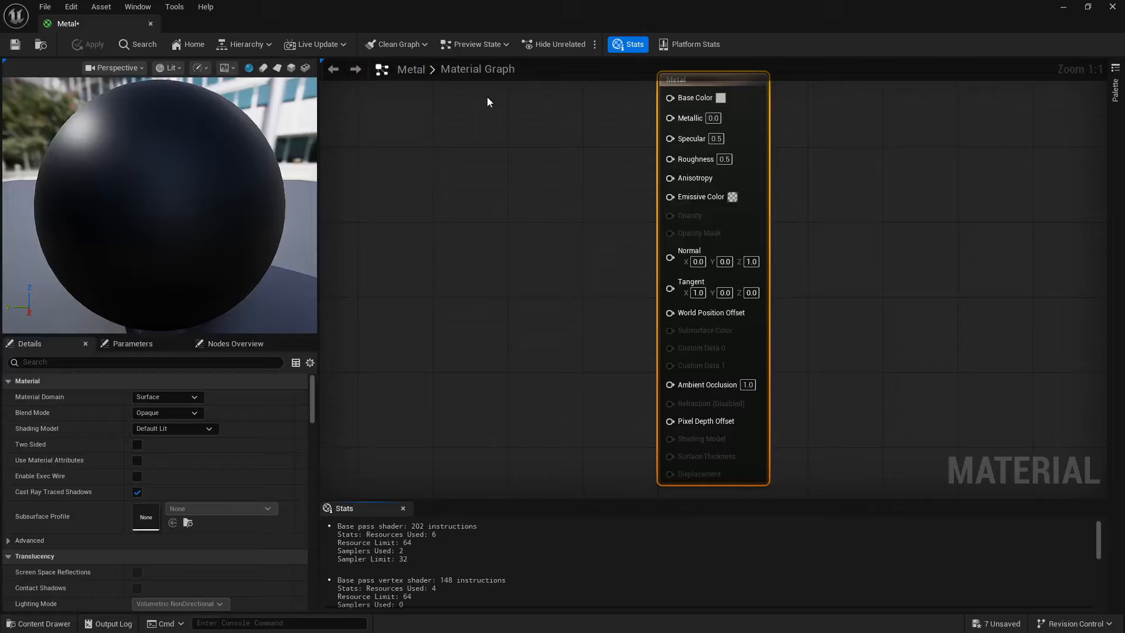
{"action": "left_click_drag", "start_coordinate": [507, 18], "coordinate": [598, 92]}
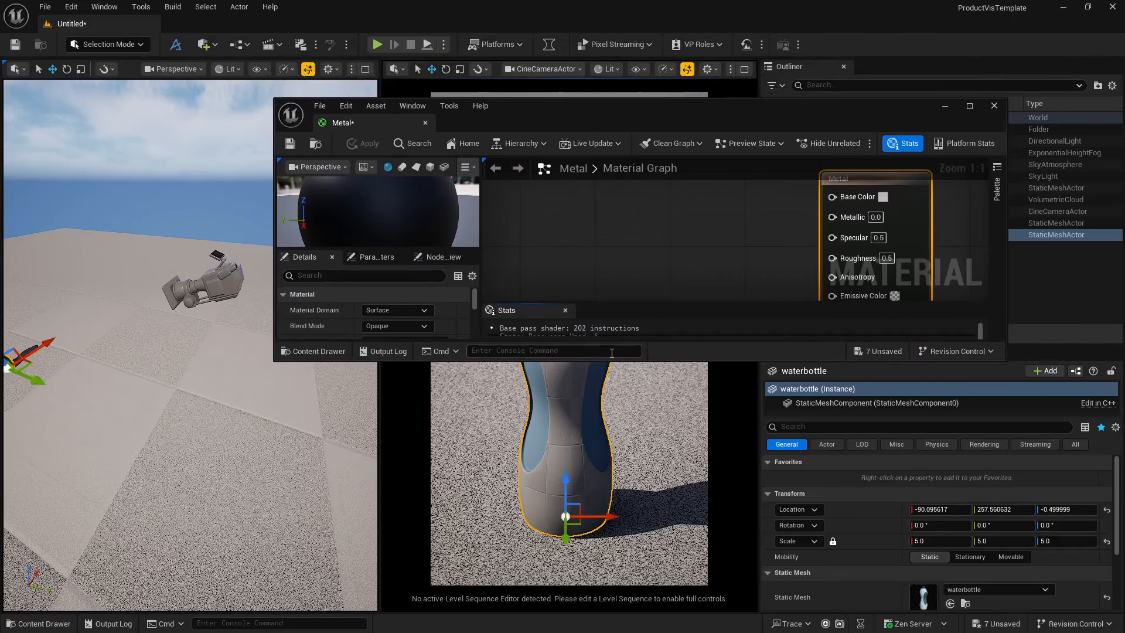
{"action": "left_click_drag", "start_coordinate": [608, 360], "coordinate": [608, 556]}
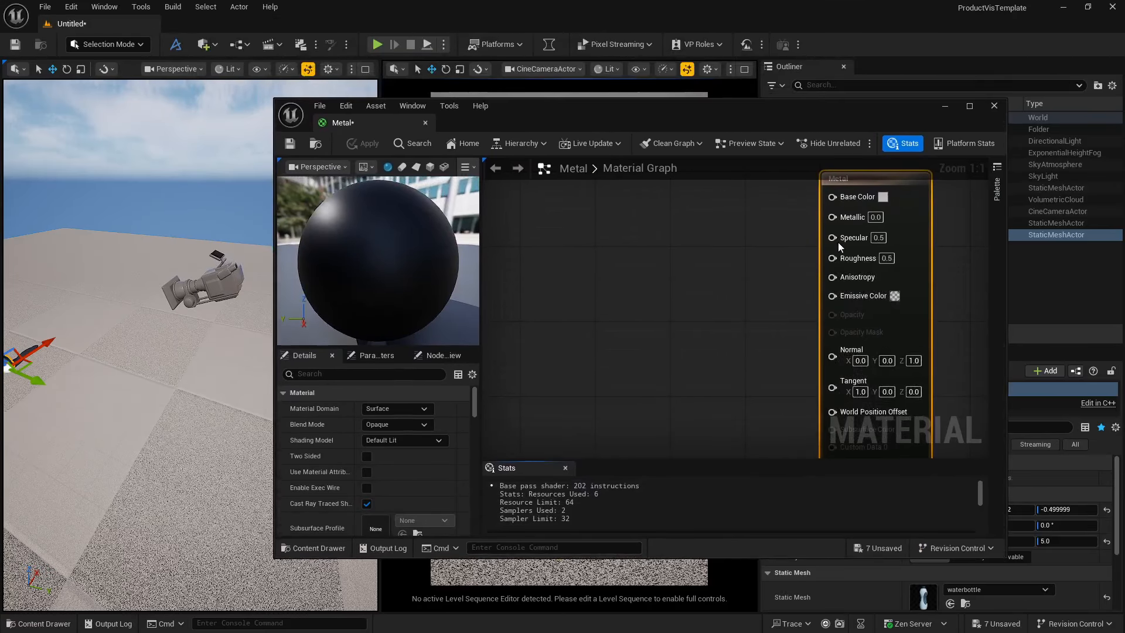
Promote the Metal material's Base Color and Metallic inputs to parameters and place their nodes clear of the output node
{"action": "right_click", "coordinate": [832, 196]}
{"action": "left_click", "coordinate": [864, 225]}
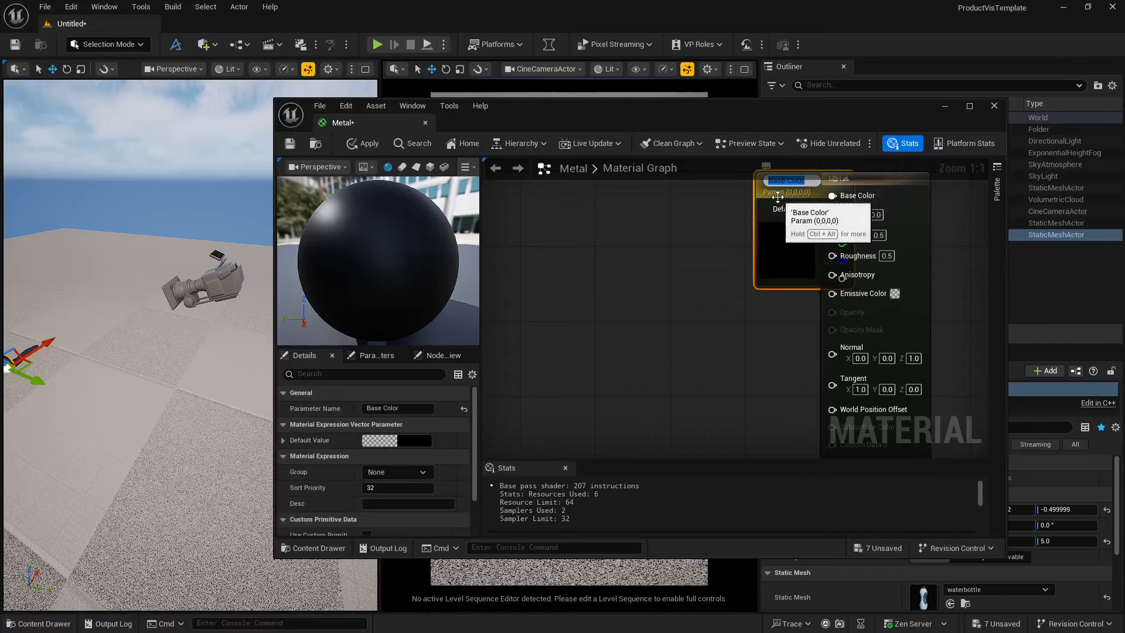
{"action": "left_click_drag", "start_coordinate": [777, 197], "coordinate": [589, 184]}
{"action": "right_click", "coordinate": [851, 216]}
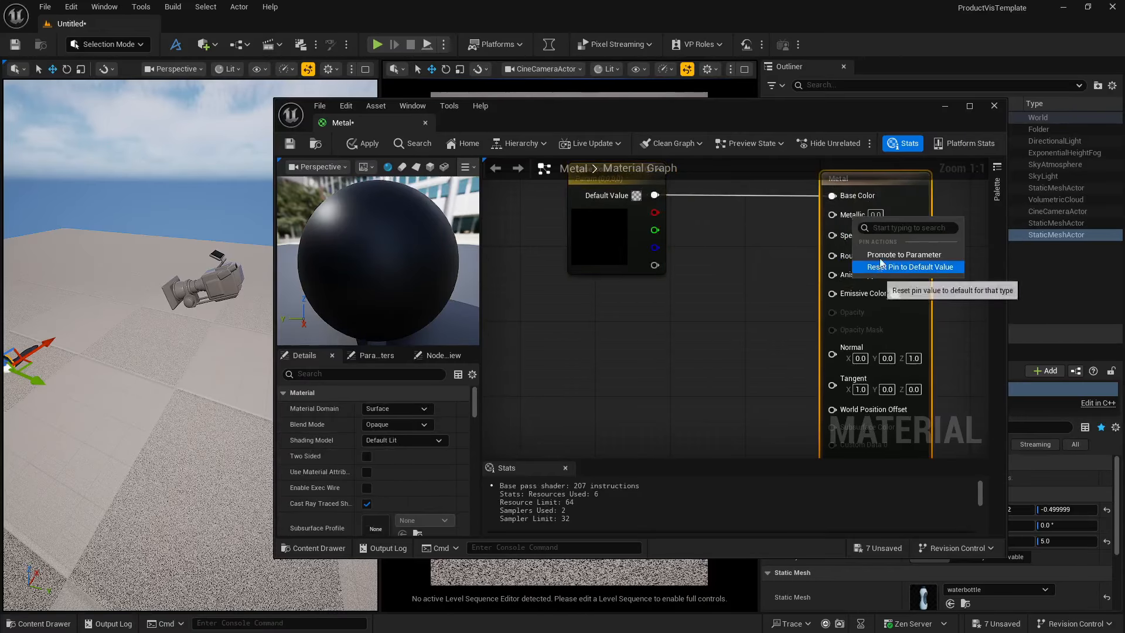
{"action": "left_click", "coordinate": [879, 225]}
{"action": "left_click_drag", "start_coordinate": [786, 197], "coordinate": [542, 342]}
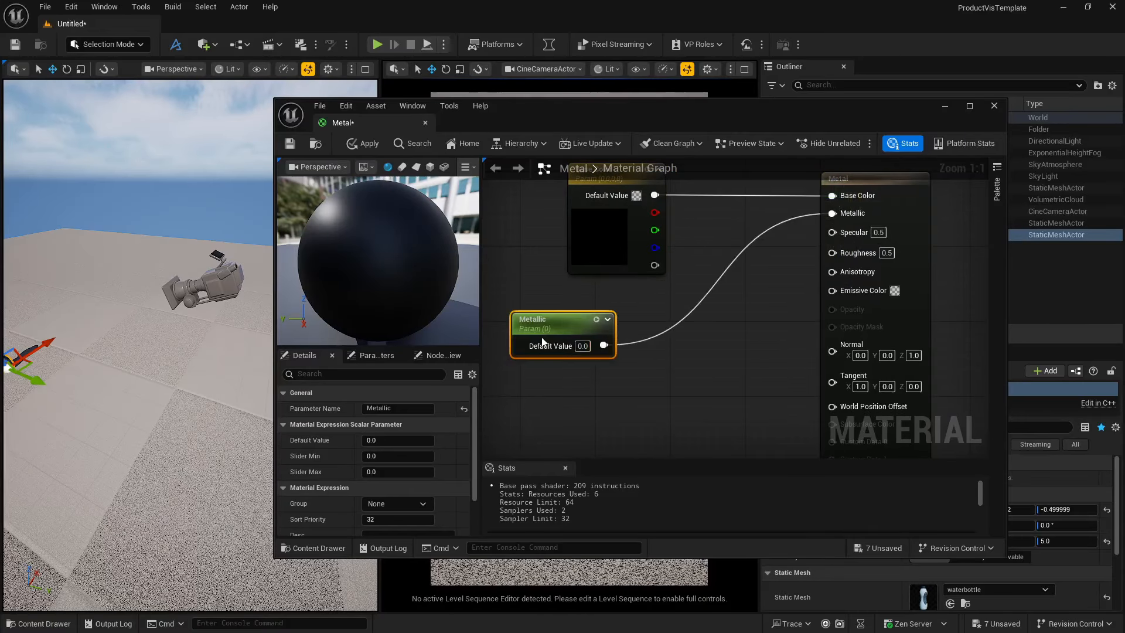
Promote the Specular and Roughness inputs to parameters and arrange their nodes below the Metallic node
{"action": "right_click", "coordinate": [849, 235]}
{"action": "left_click", "coordinate": [874, 273]}
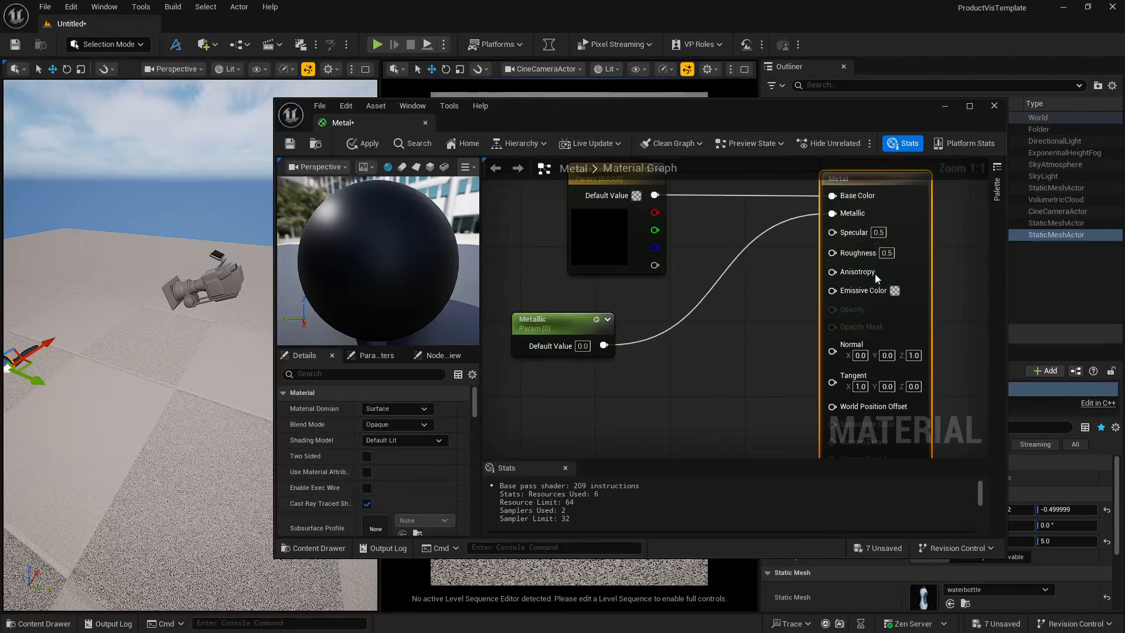
{"action": "left_click_drag", "start_coordinate": [781, 215], "coordinate": [554, 419]}
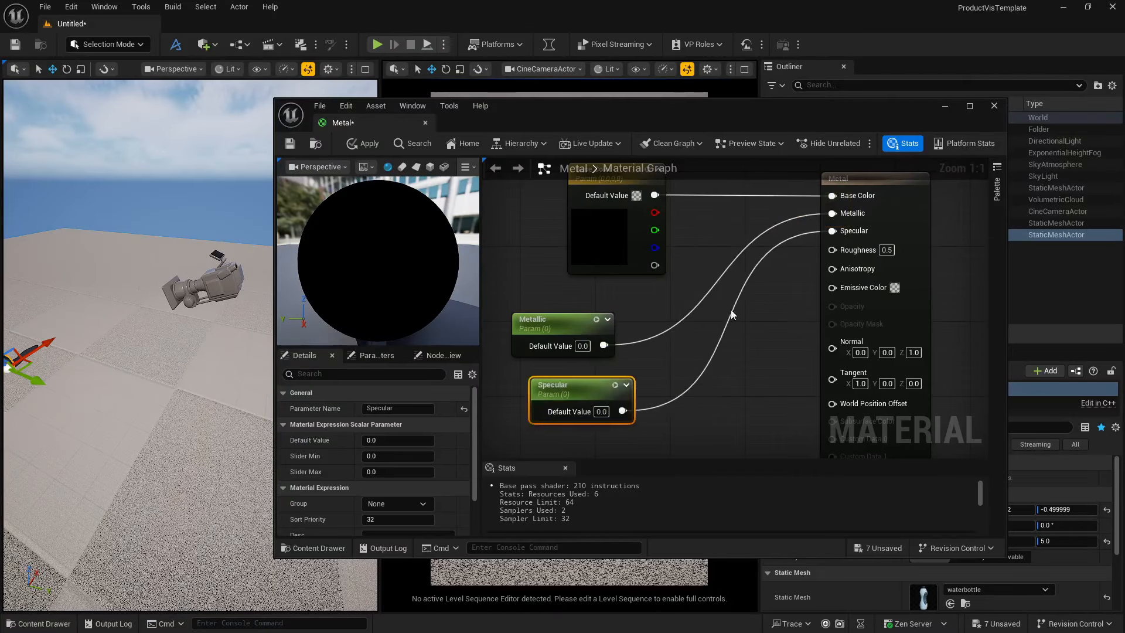
{"action": "right_click", "coordinate": [867, 251]}
{"action": "left_click", "coordinate": [888, 291]}
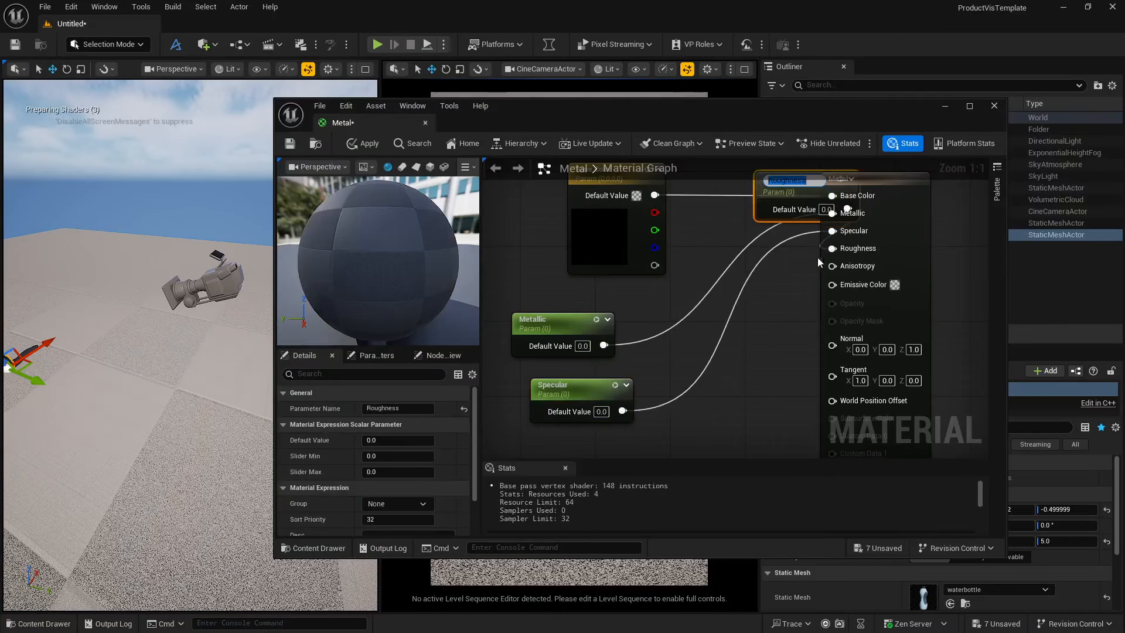
{"action": "left_click_drag", "start_coordinate": [770, 202], "coordinate": [554, 355]}
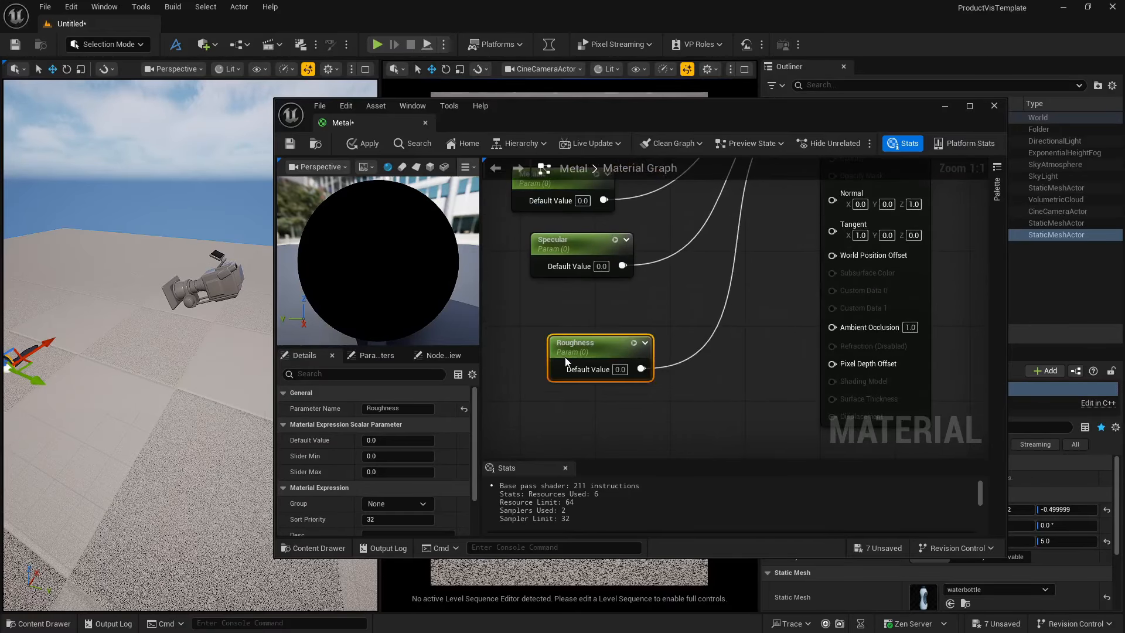
Set the default values of the Specular and Metallic parameters to 1
{"action": "left_click", "coordinate": [611, 361]}
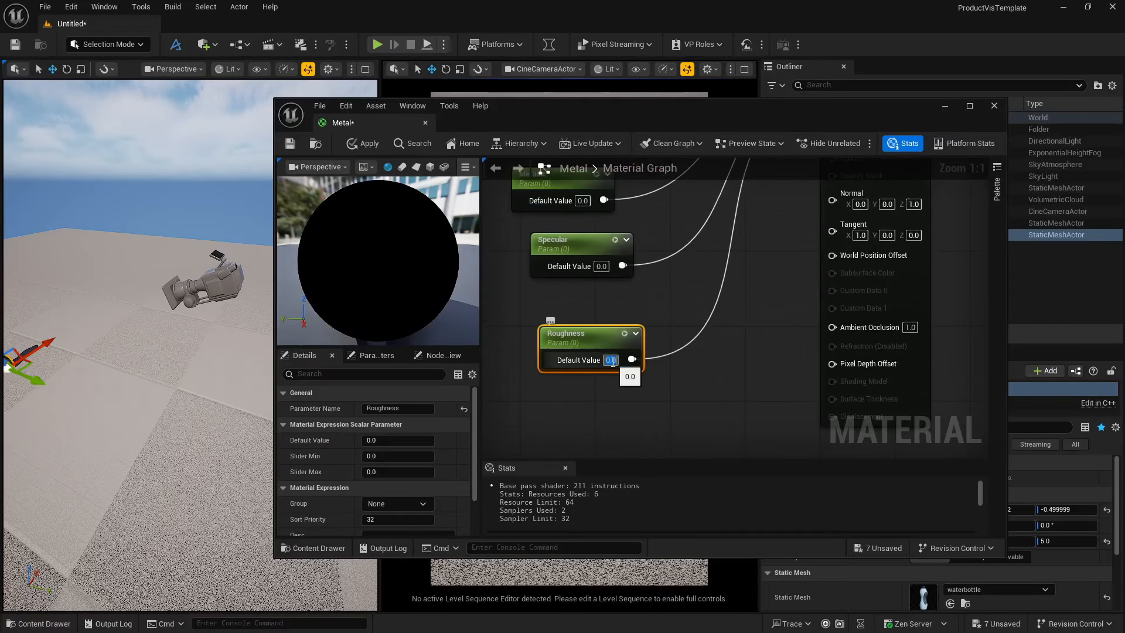
{"action": "left_click", "coordinate": [602, 266]}
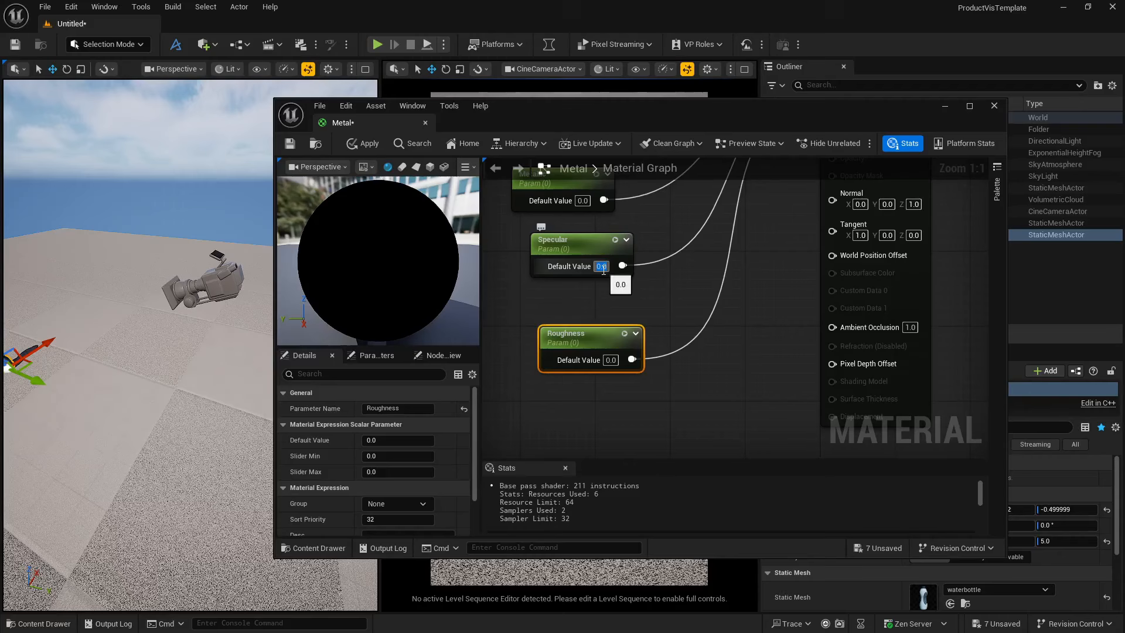
{"action": "type", "text": "1"}
{"action": "key", "text": "Return"}
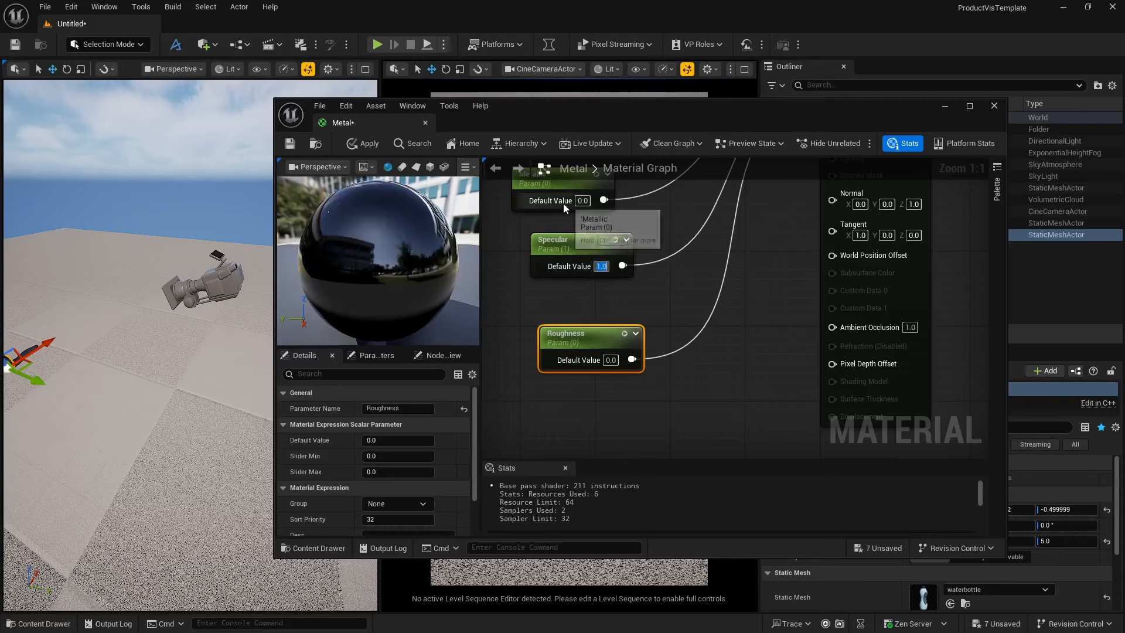
{"action": "left_click", "coordinate": [581, 200]}
{"action": "type", "text": "1"}
{"action": "key", "text": "Return"}
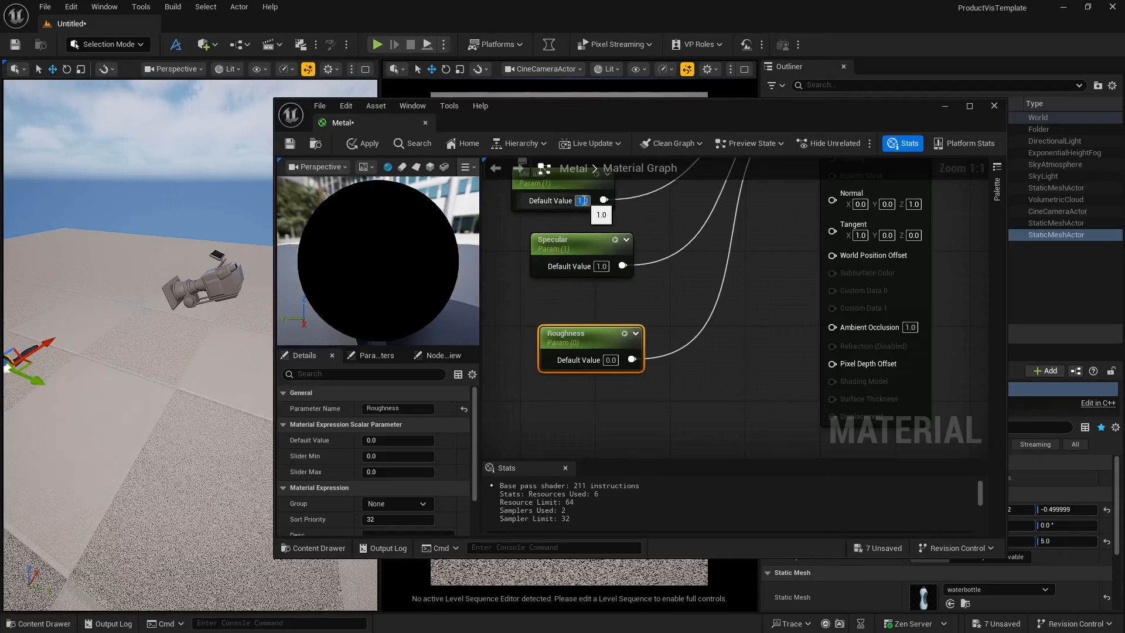
Set the Roughness parameter's default value to 1, then reduce it to 0.1
{"action": "right_click_drag", "start_coordinate": [509, 266], "coordinate": [534, 348]}
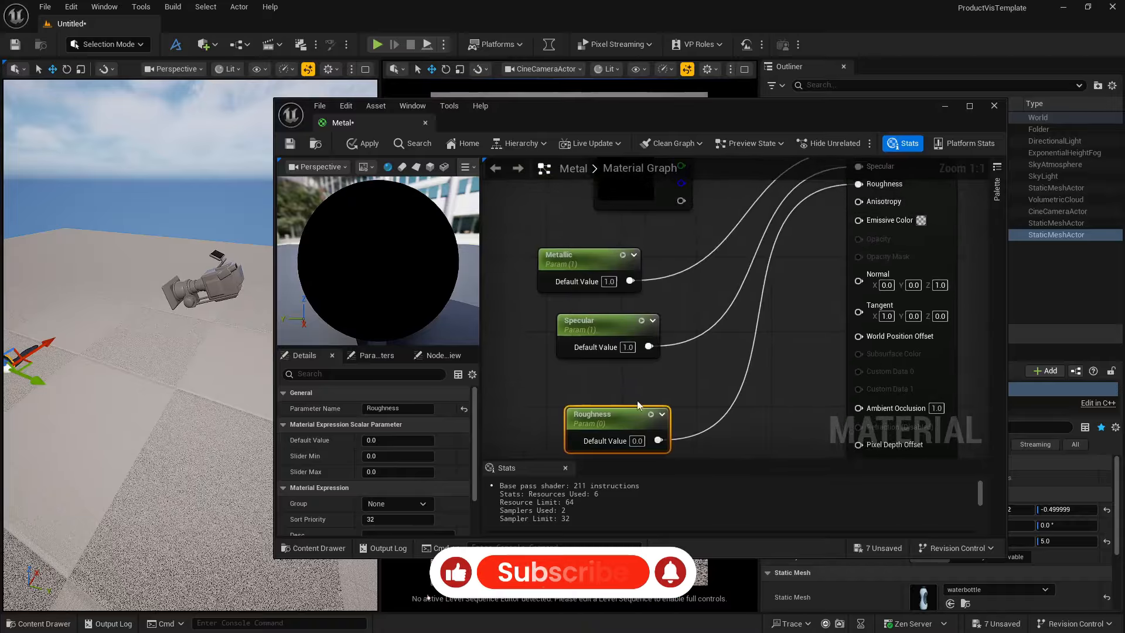
{"action": "left_click", "coordinate": [637, 441]}
{"action": "type", "text": "1"}
{"action": "key", "text": "Return"}
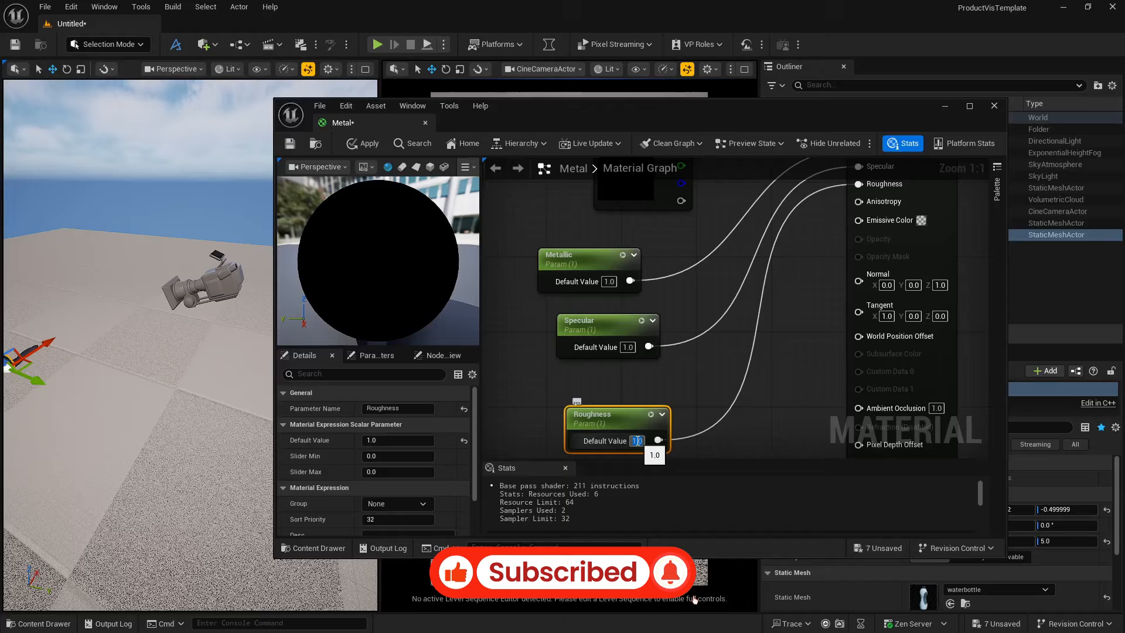
{"action": "type", "text": "0.1"}
{"action": "key", "text": "Return"}
Set the Base Color parameter's default value to a medium blue, hex 739DE5FF
{"action": "right_click_drag", "start_coordinate": [666, 229], "coordinate": [658, 285]}
{"action": "double_click", "coordinate": [630, 234]}
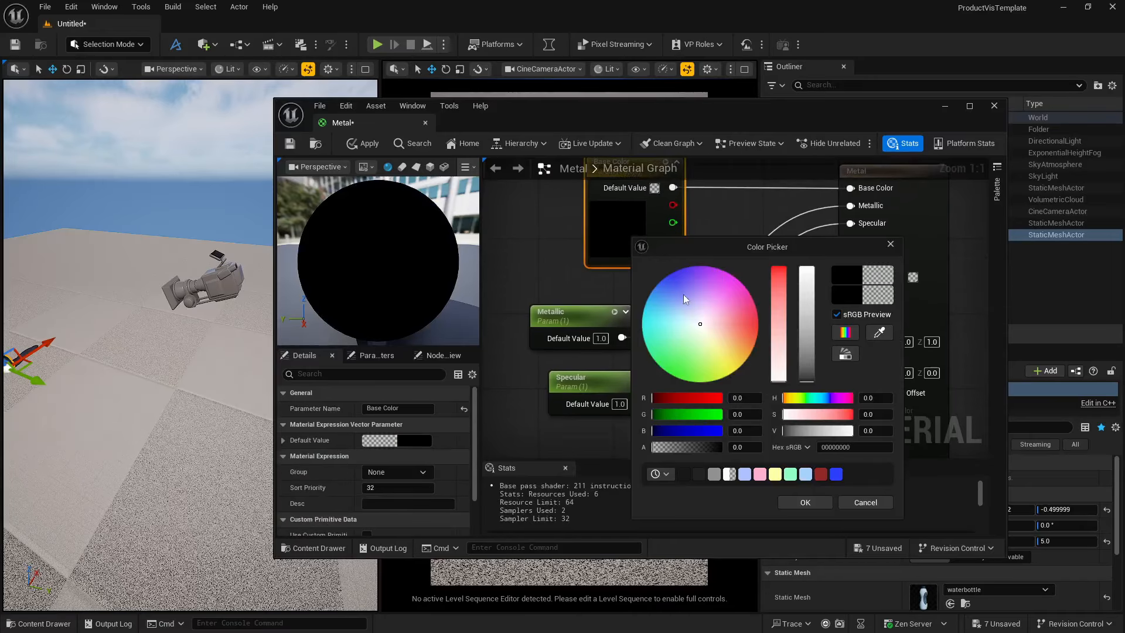
{"action": "left_click", "coordinate": [667, 292]}
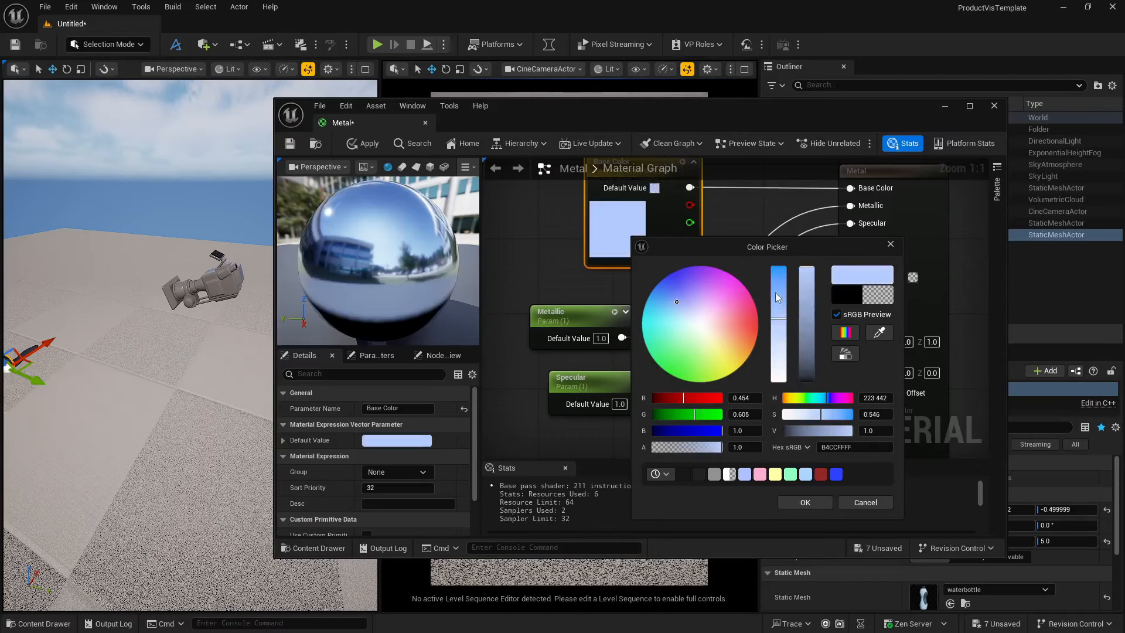
{"action": "left_click", "coordinate": [807, 291]}
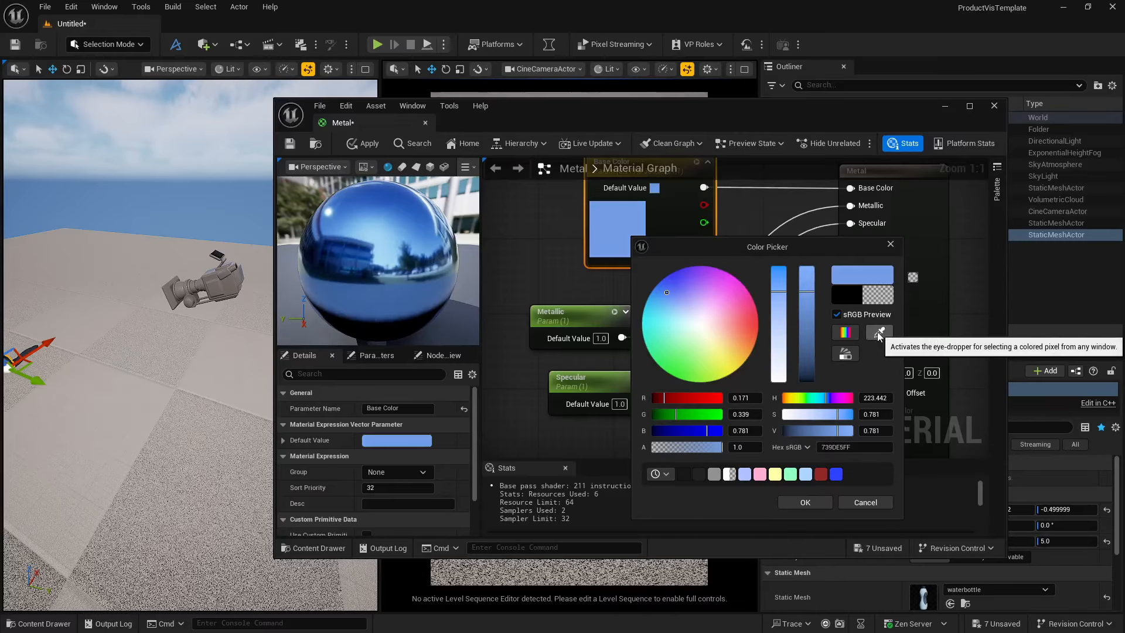
{"action": "left_click", "coordinate": [803, 503]}
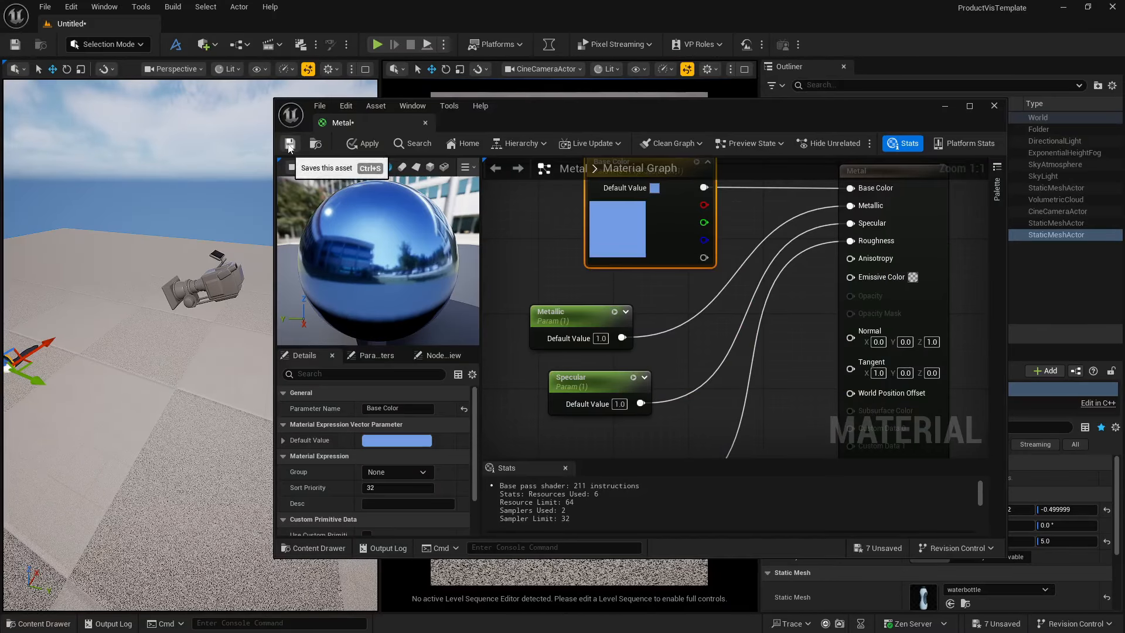
Replace the Base Color default with a sampled greyish olive, hex 7A7D6AFF, and save and close the Metal material
{"action": "double_click", "coordinate": [621, 218]}
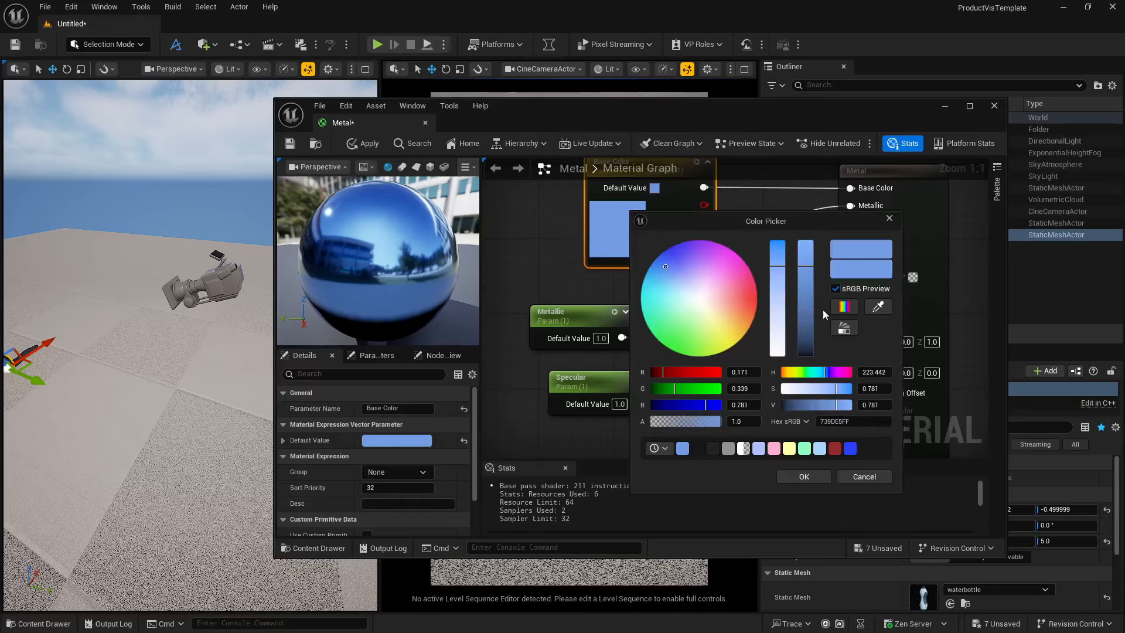
{"action": "left_click", "coordinate": [878, 306]}
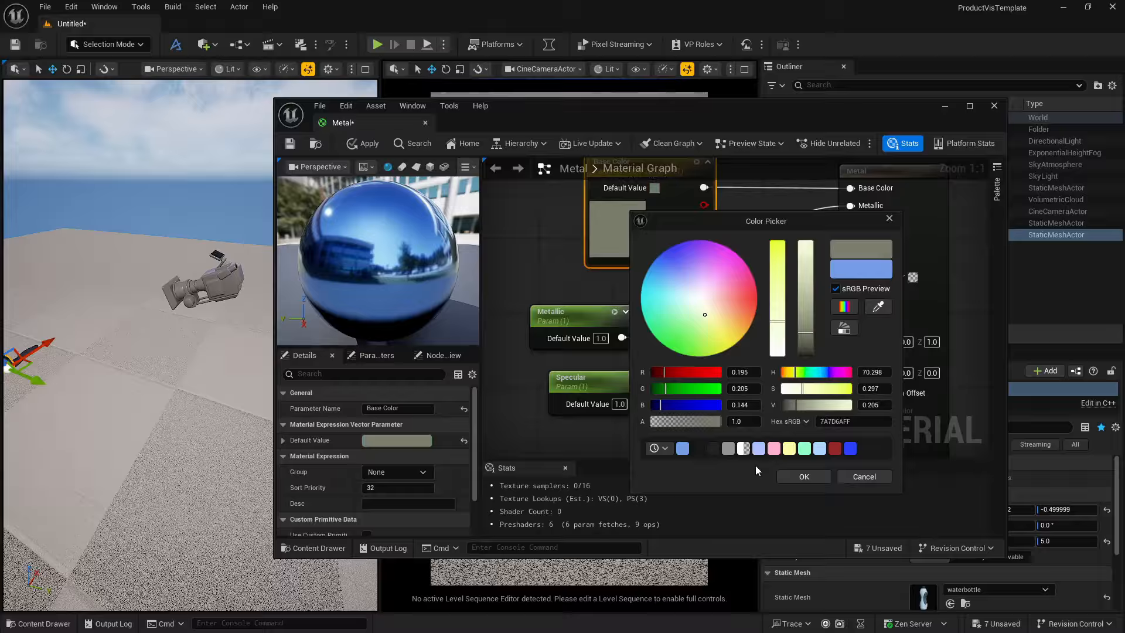
{"action": "left_click", "coordinate": [802, 476]}
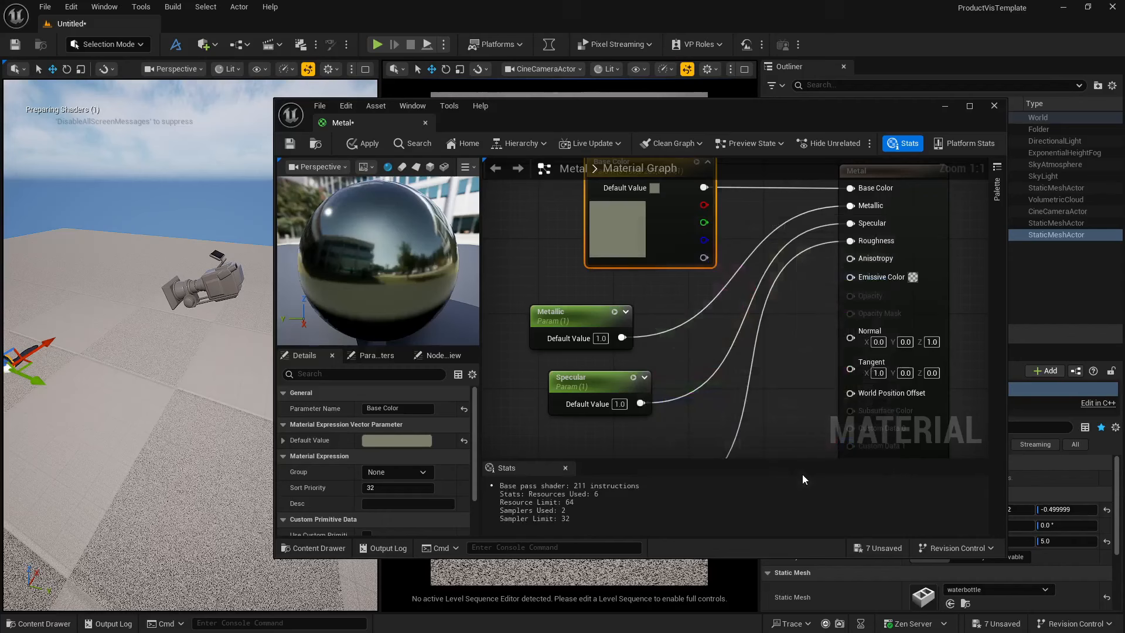
{"action": "left_click", "coordinate": [289, 144]}
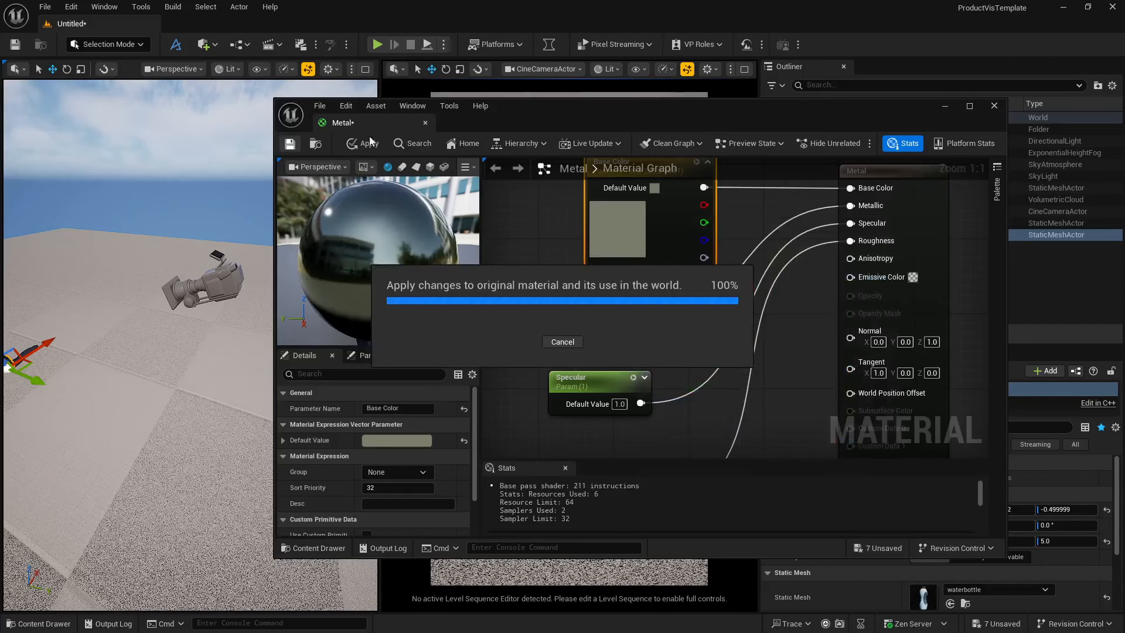
{"action": "left_click", "coordinate": [424, 123]}
Create a material instance from the Metal material in the Model folder, keeping the name Metal_Inst
{"action": "left_click", "coordinate": [39, 623]}
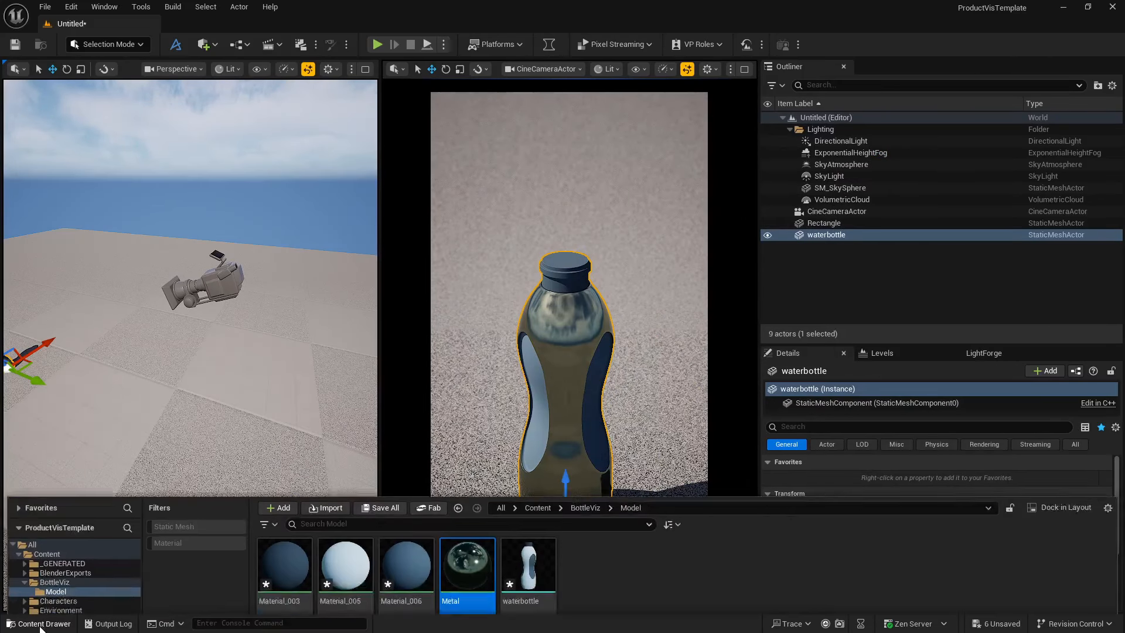
{"action": "right_click", "coordinate": [474, 454]}
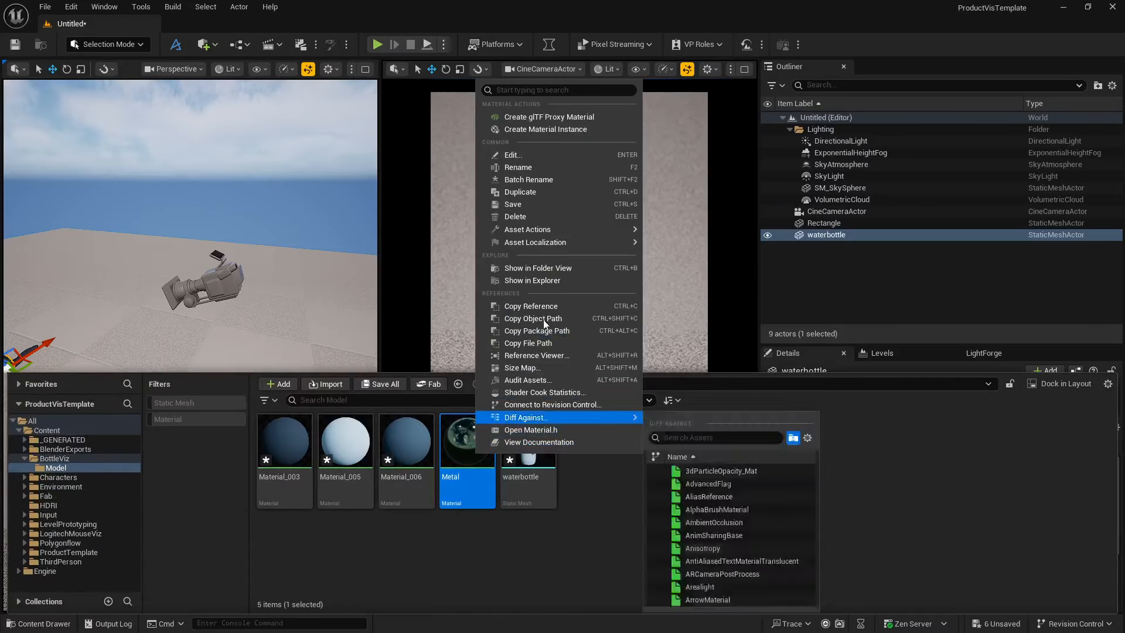
{"action": "left_click", "coordinate": [583, 130]}
{"action": "key", "text": "Return"}
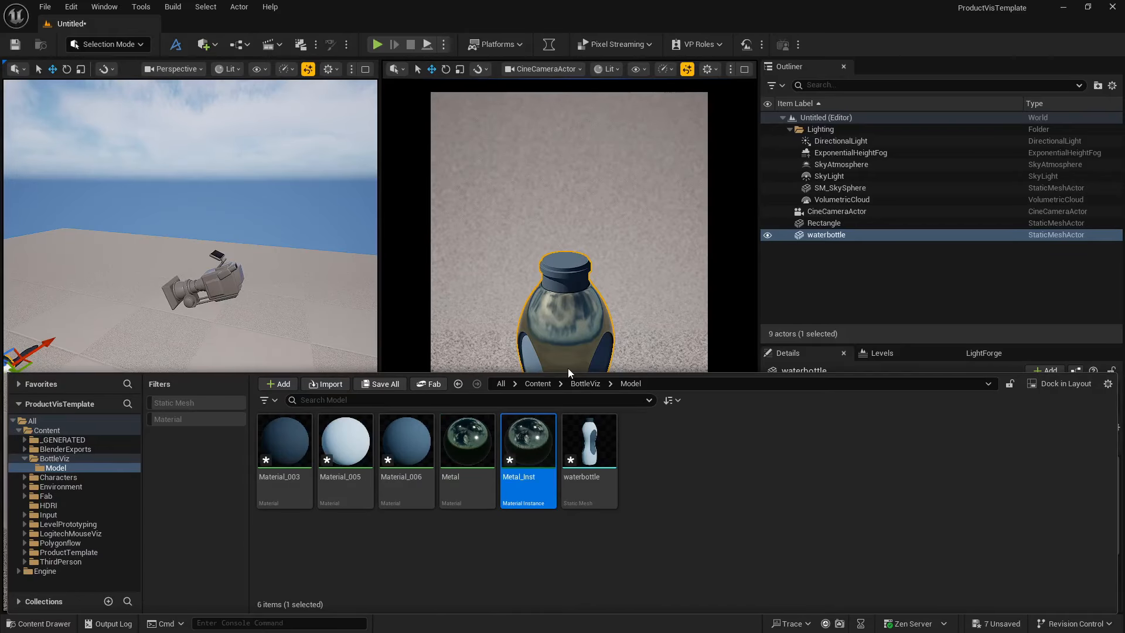
Assign Metal_Inst to material Element 1 of the waterbottle
{"action": "left_click", "coordinate": [811, 350]}
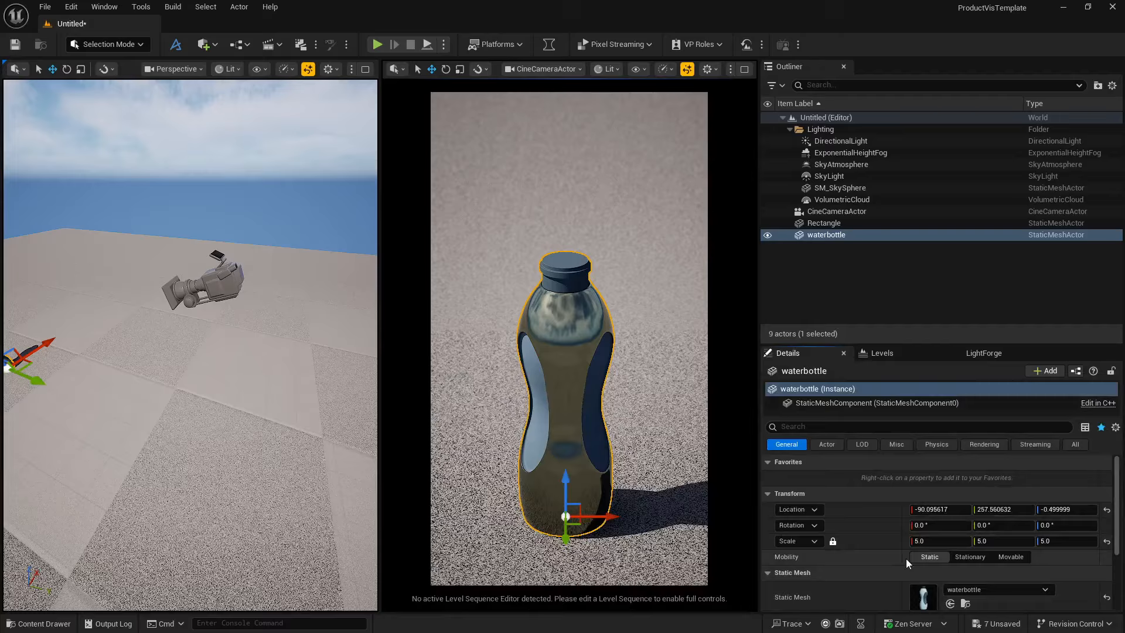
{"action": "scroll", "coordinate": [906, 558], "scroll_direction": "down", "scroll_amount": 5}
{"action": "left_click", "coordinate": [950, 553]}
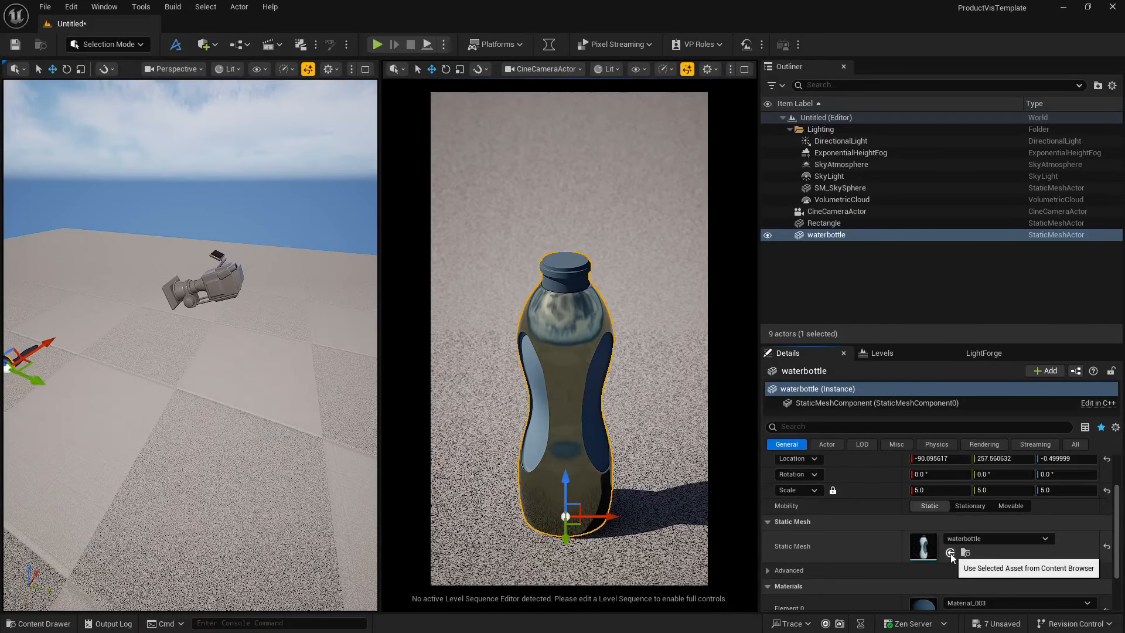
{"action": "scroll", "coordinate": [877, 547], "scroll_direction": "down", "scroll_amount": 3}
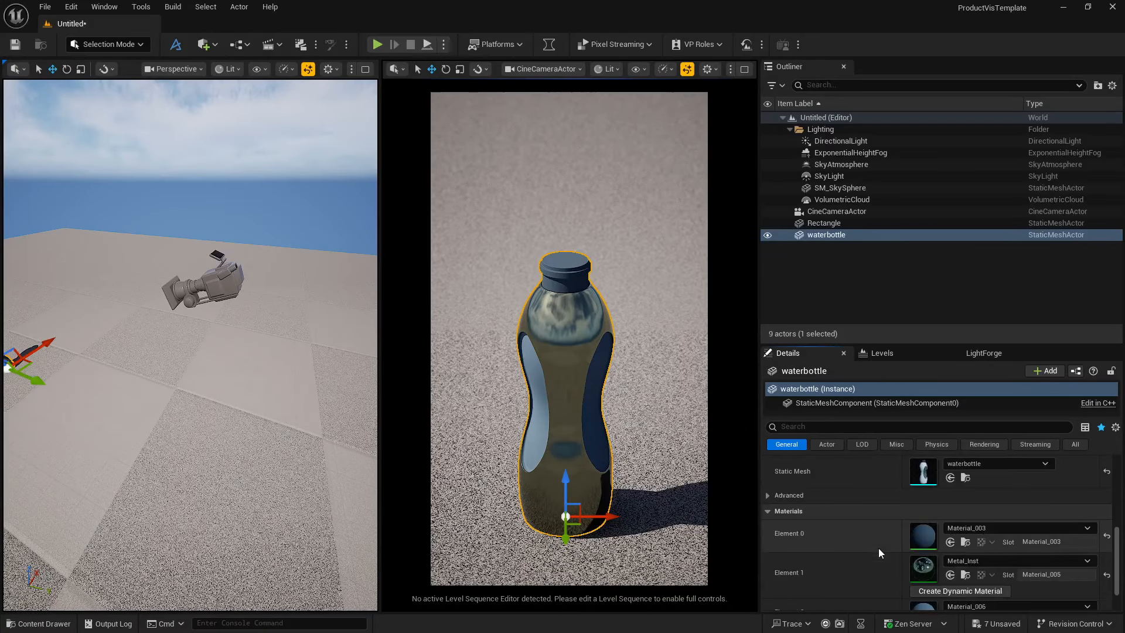
{"action": "scroll", "coordinate": [878, 547], "scroll_direction": "down", "scroll_amount": 2}
Open Metal_Inst and enable its Metallic, Roughness and Specular parameter overrides
{"action": "left_click", "coordinate": [966, 538]}
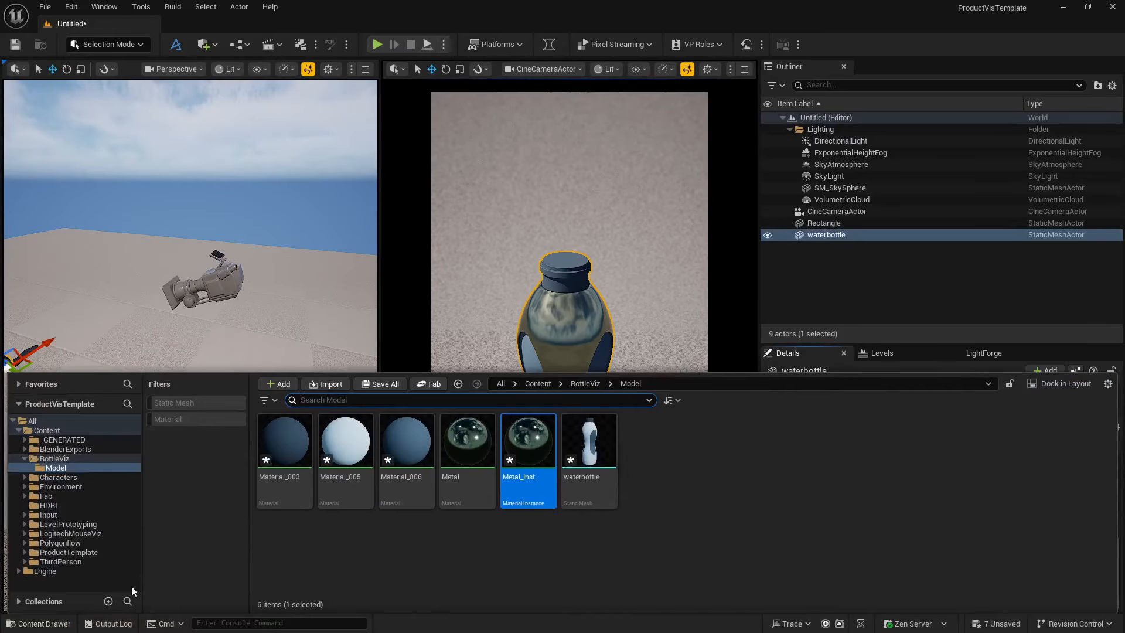
{"action": "double_click", "coordinate": [526, 452]}
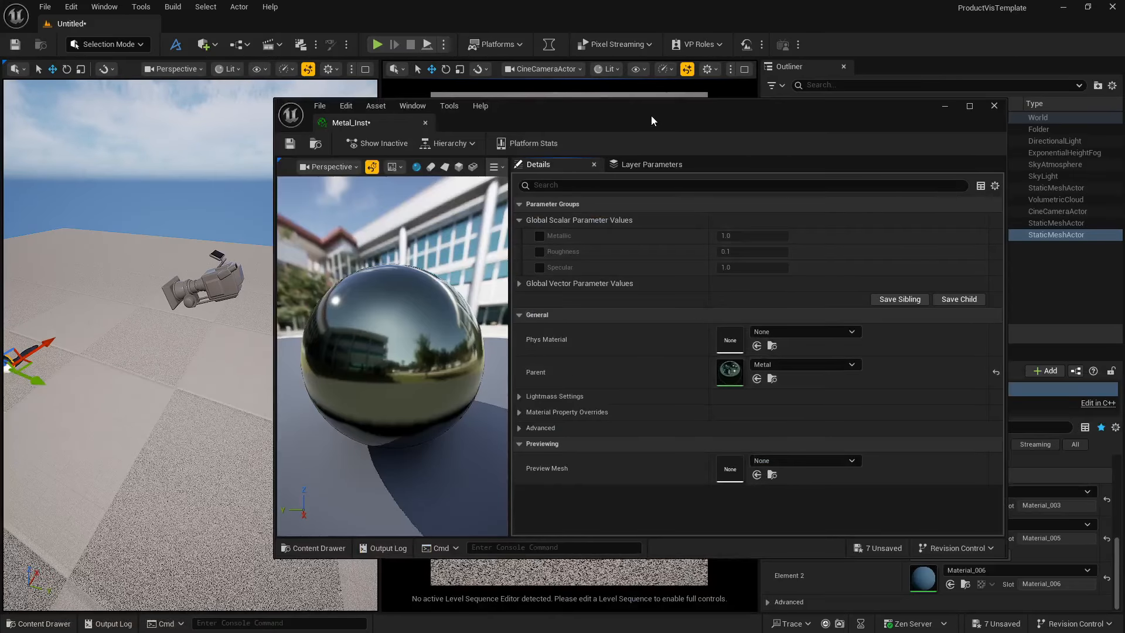
{"action": "left_click_drag", "start_coordinate": [652, 115], "coordinate": [791, 100]}
{"action": "left_click", "coordinate": [679, 221]}
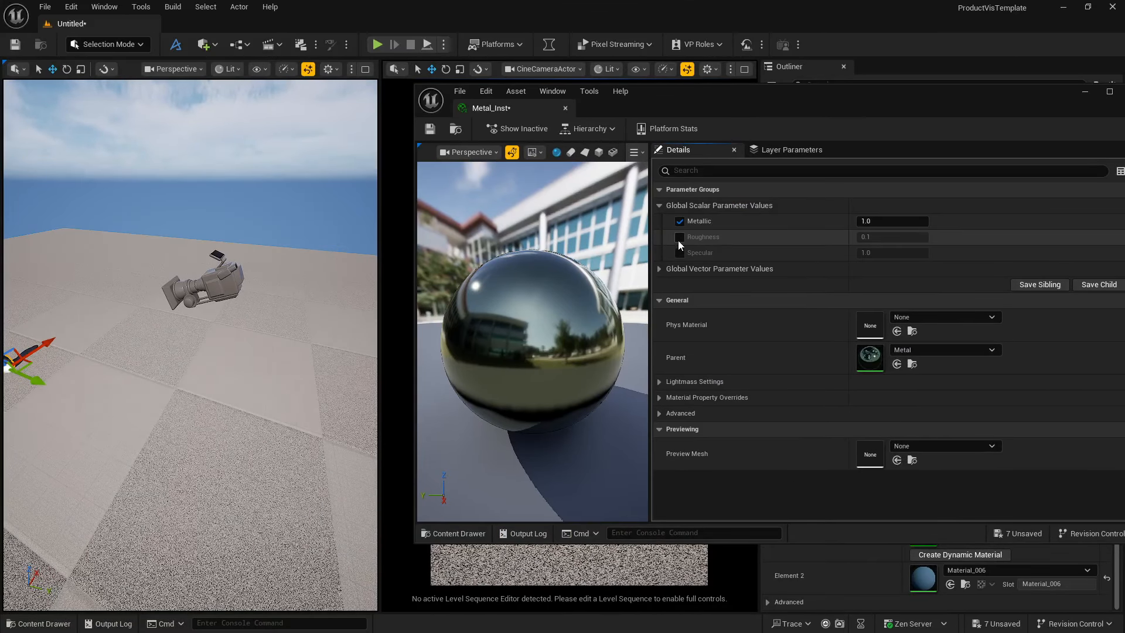
{"action": "left_click", "coordinate": [679, 237]}
{"action": "left_click", "coordinate": [679, 252]}
Shrink and move the Metal_Inst editor clear of the bottle view, and enable the Base Color override
{"action": "left_click_drag", "start_coordinate": [414, 173], "coordinate": [654, 173]}
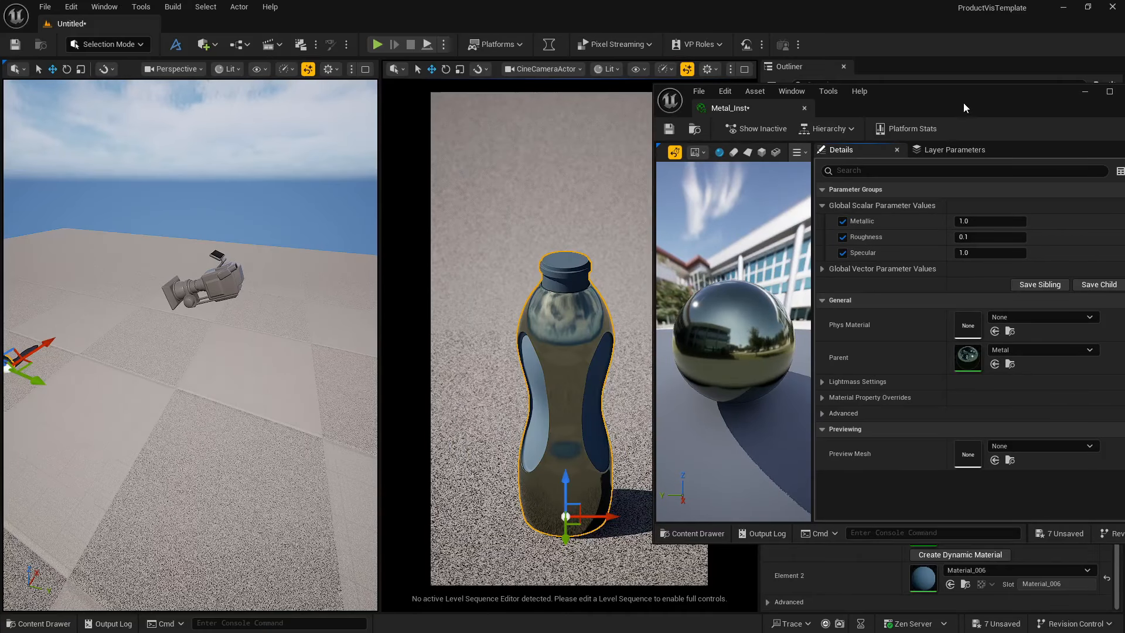
{"action": "left_click_drag", "start_coordinate": [962, 102], "coordinate": [281, 114]}
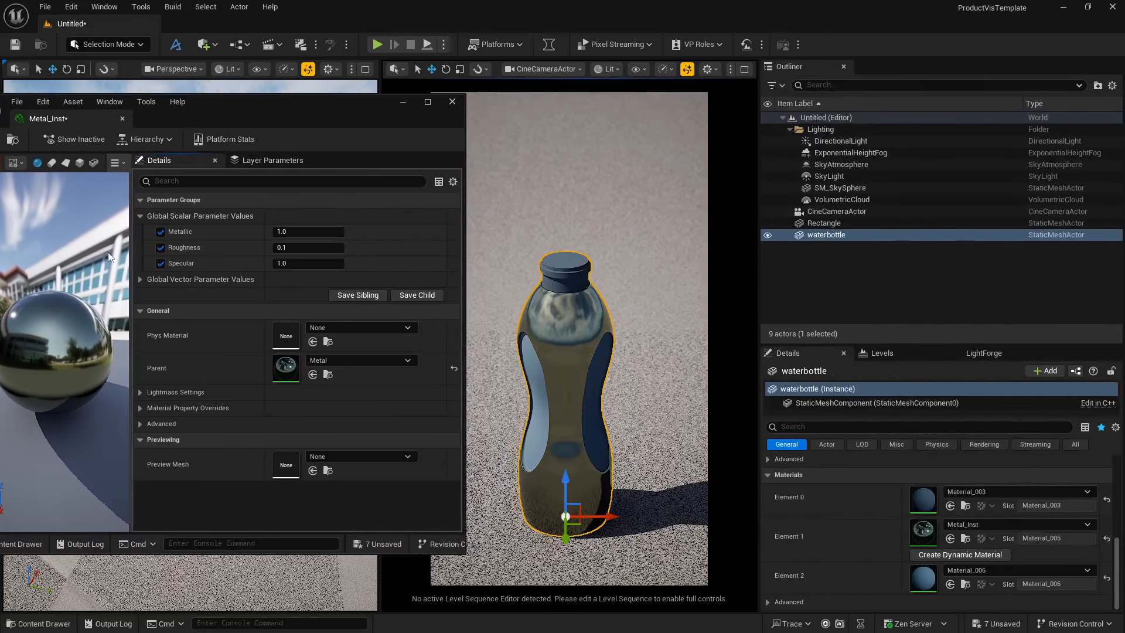
{"action": "left_click", "coordinate": [138, 279]}
{"action": "left_click", "coordinate": [162, 295]}
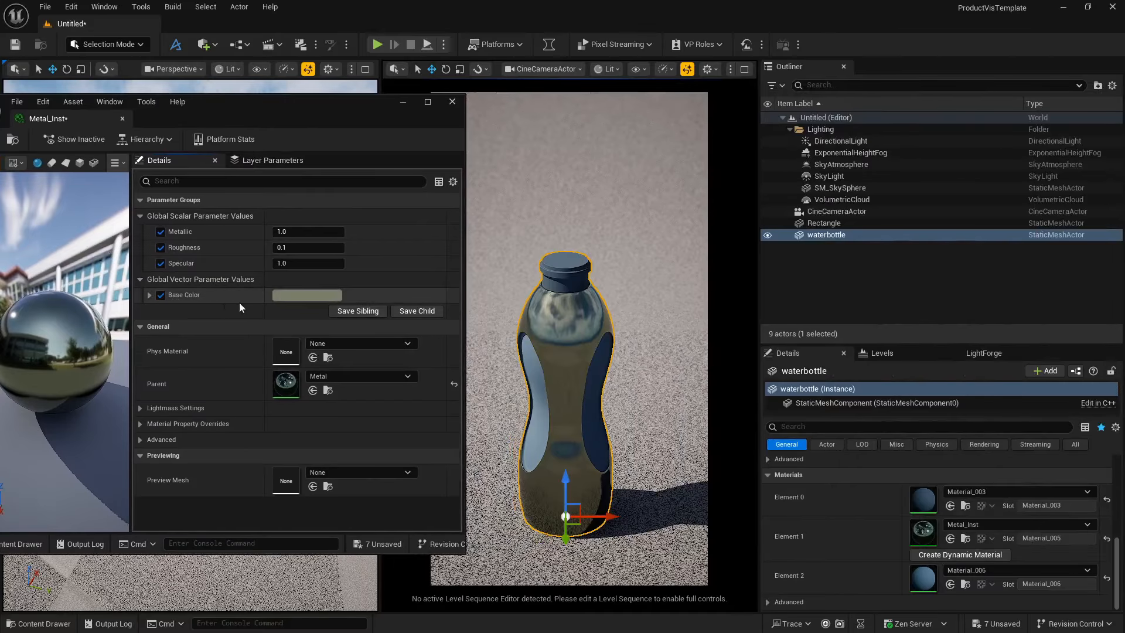
Set Metal_Inst's Base Color to a lighter, more saturated olive, hex B2BA84FF
{"action": "left_click", "coordinate": [313, 295]}
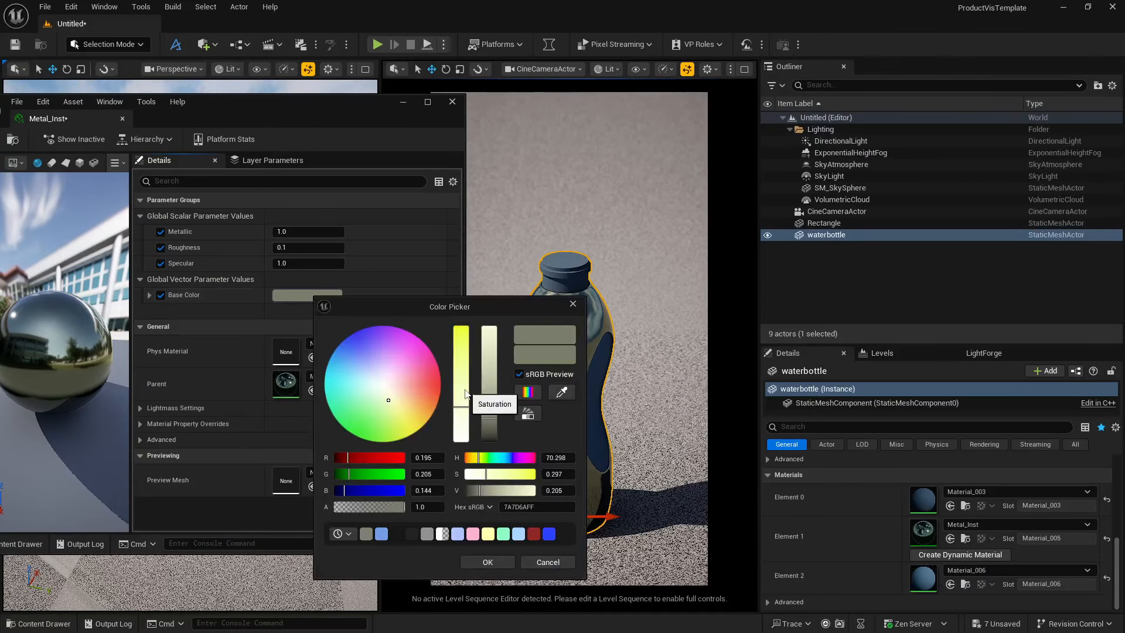
{"action": "left_click_drag", "start_coordinate": [461, 383], "coordinate": [489, 385]}
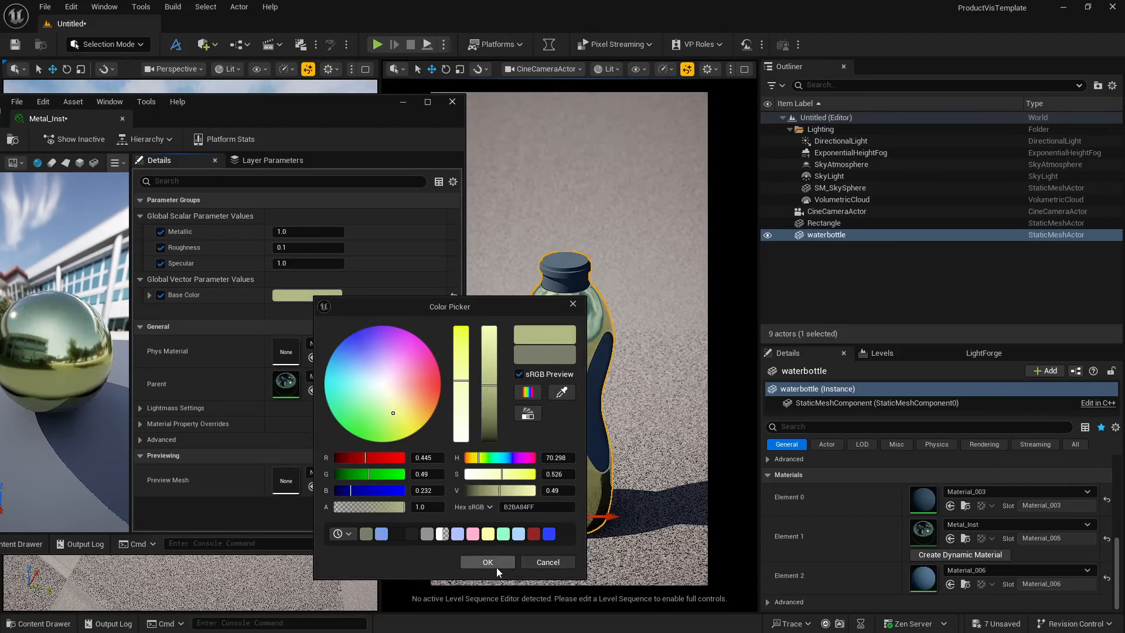
{"action": "left_click", "coordinate": [488, 562]}
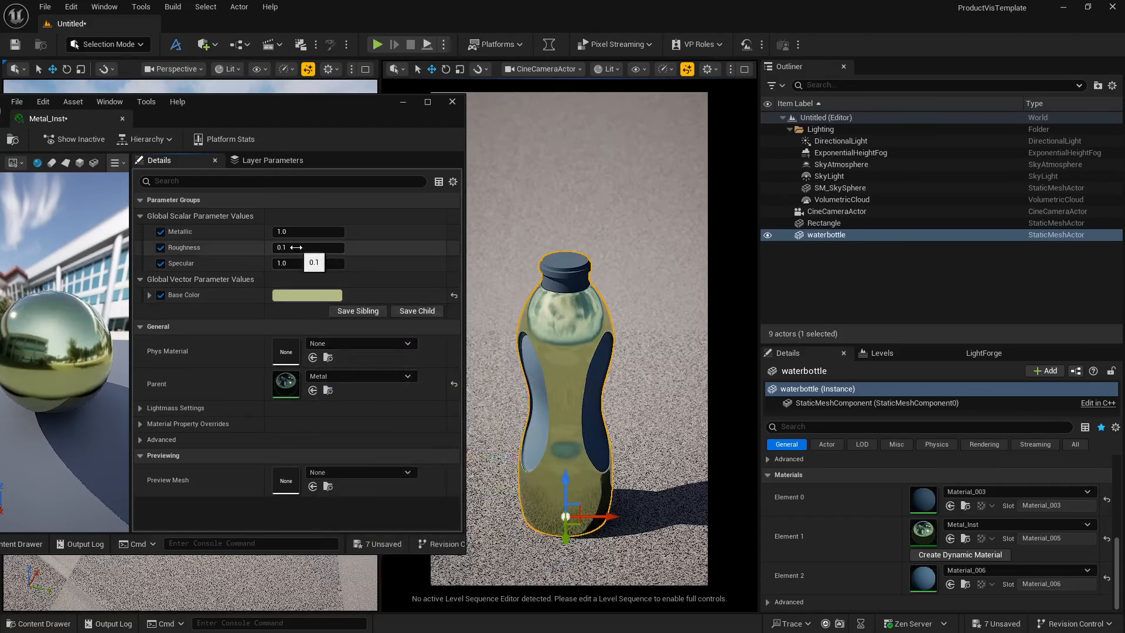
Set Metal_Inst's Roughness to 0.348 and its Specular to 0.5, keeping both overrides enabled
{"action": "mouse_move", "coordinate": [308, 248]}
{"action": "left_mouse_down"}
{"action": "mouse_move", "coordinate": [346, 247]}
{"action": "mouse_move", "coordinate": [312, 248]}
{"action": "mouse_move", "coordinate": [323, 247]}
{"action": "left_mouse_up"}
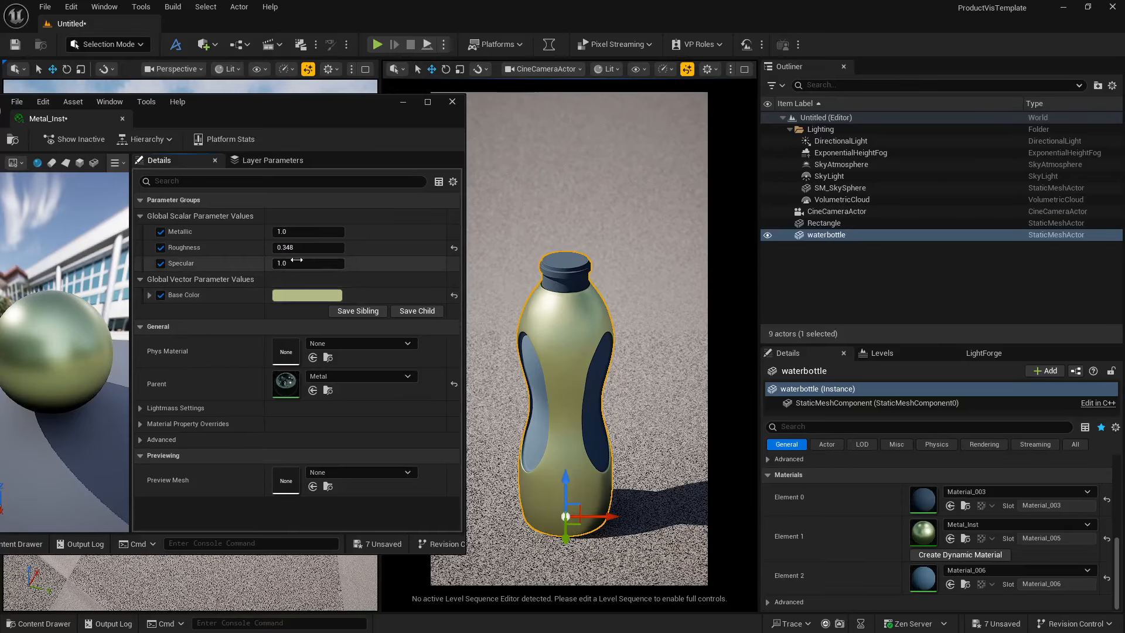
{"action": "left_click", "coordinate": [297, 259]}
{"action": "left_click", "coordinate": [161, 265]}
{"action": "left_click", "coordinate": [161, 264]}
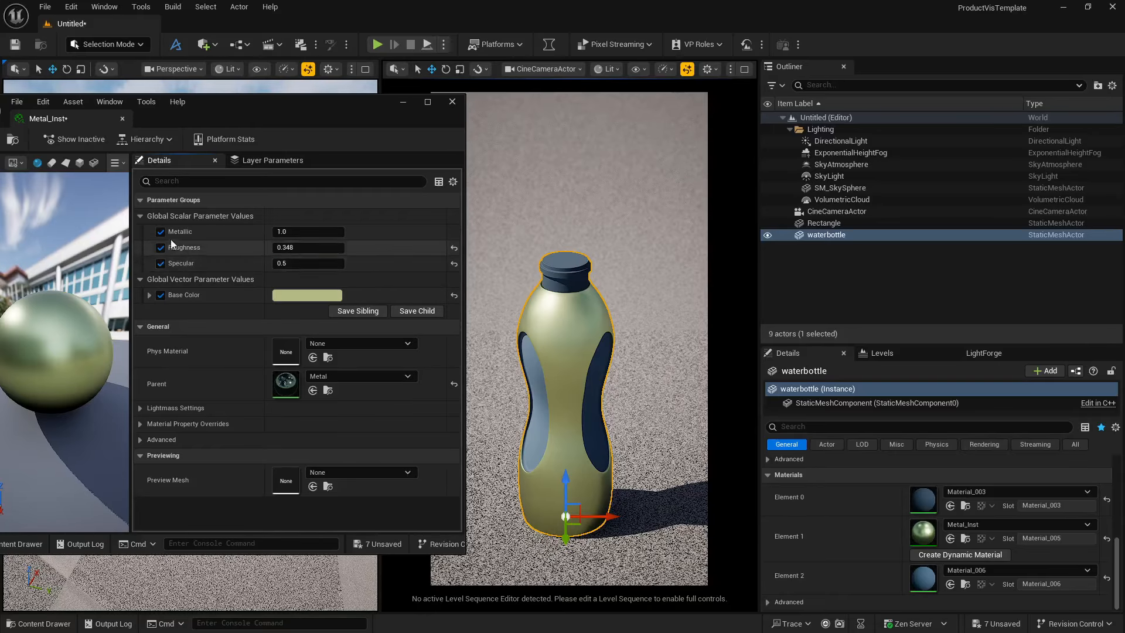
Sample a darker muted olive for Metal_Inst's Base Color, set its Roughness to 0.356 and close the instance
{"action": "left_click", "coordinate": [304, 296]}
{"action": "left_click", "coordinate": [552, 392]}
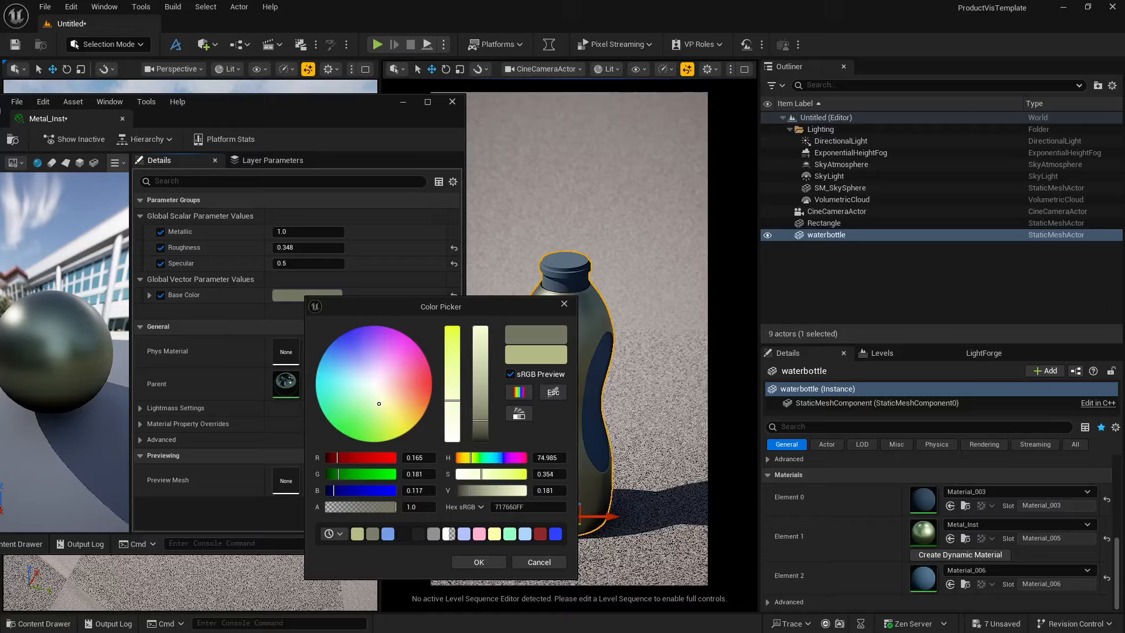
{"action": "left_click", "coordinate": [495, 561]}
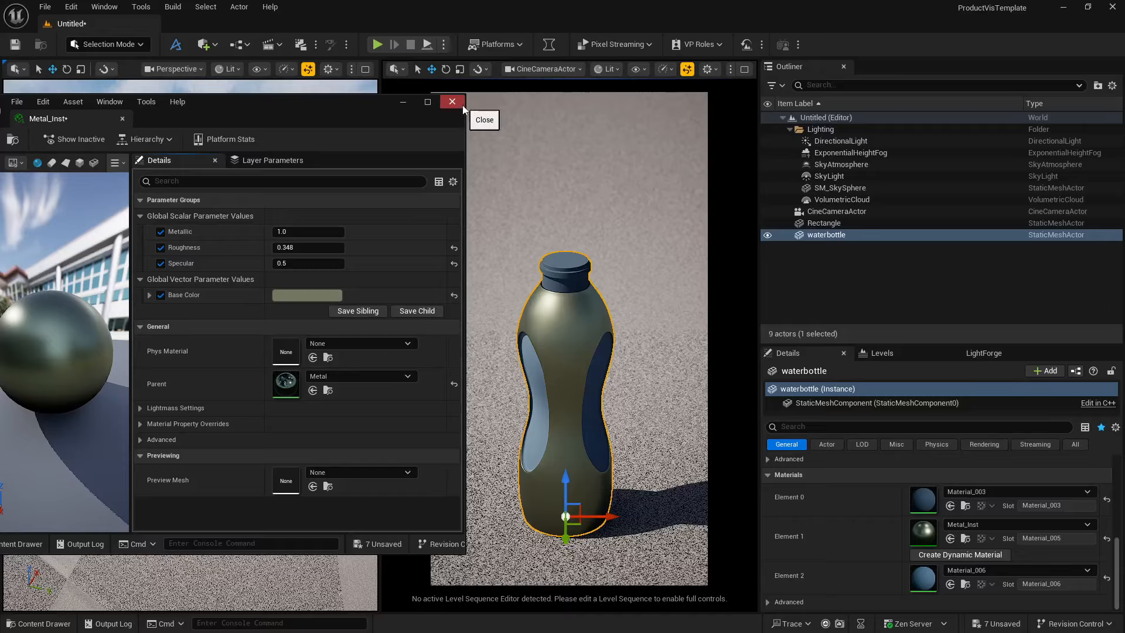
{"action": "mouse_move", "coordinate": [294, 248]}
{"action": "left_mouse_down"}
{"action": "mouse_move", "coordinate": [283, 248]}
{"action": "mouse_move", "coordinate": [294, 247]}
{"action": "left_mouse_up"}
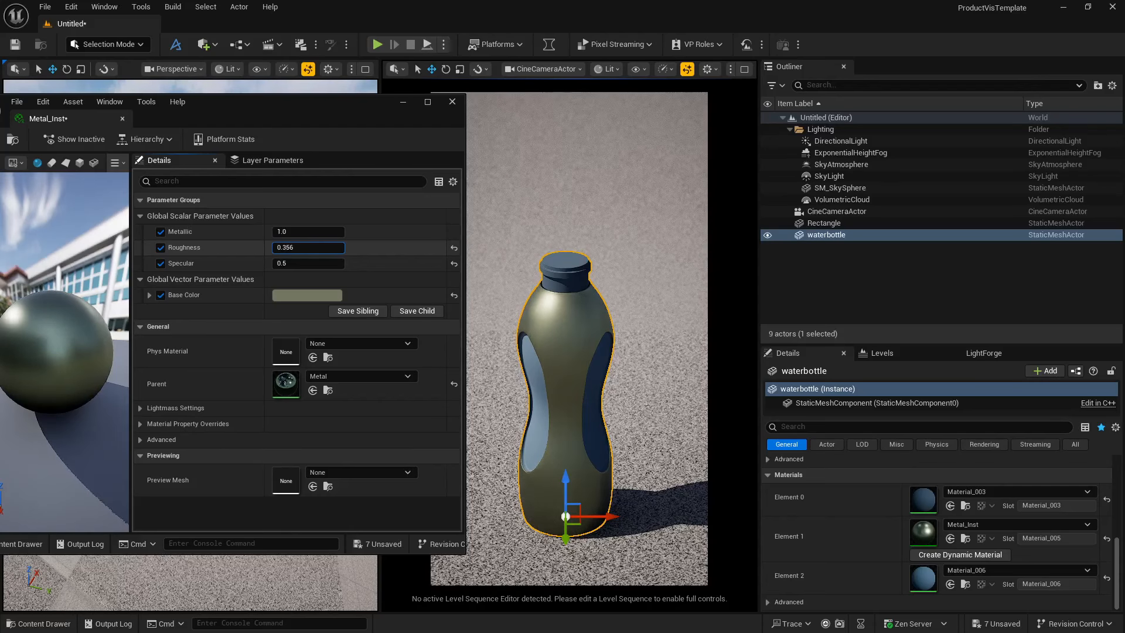
{"action": "left_click", "coordinate": [452, 103]}
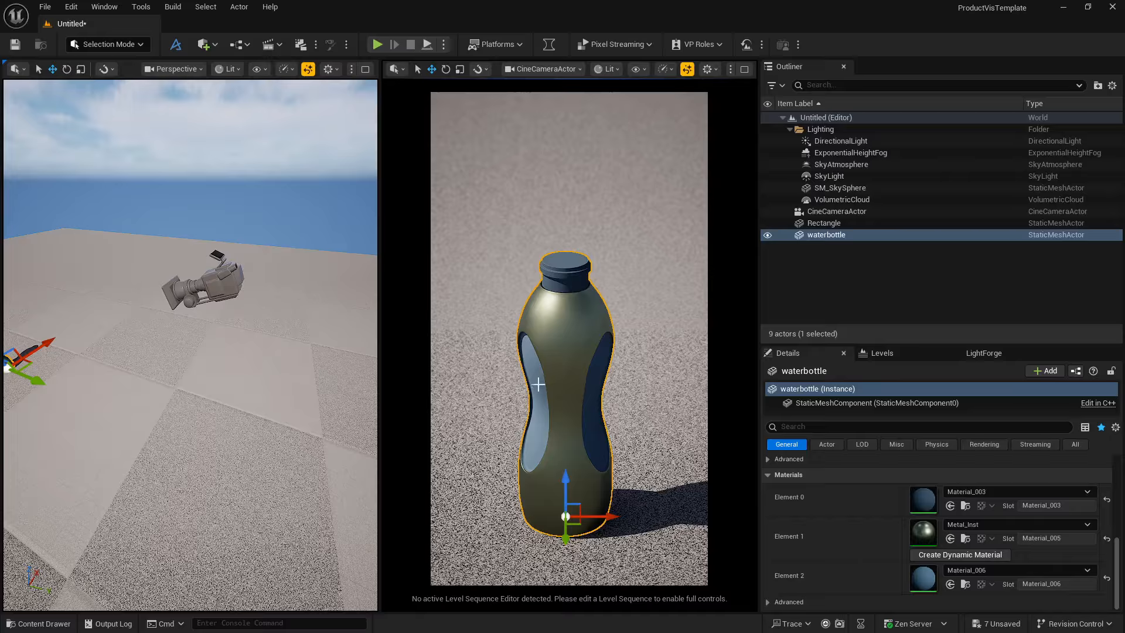
Reopen Metal_Inst from the waterbottle's Element 1, copy its Base Color value and close the instance
{"action": "double_click", "coordinate": [931, 535]}
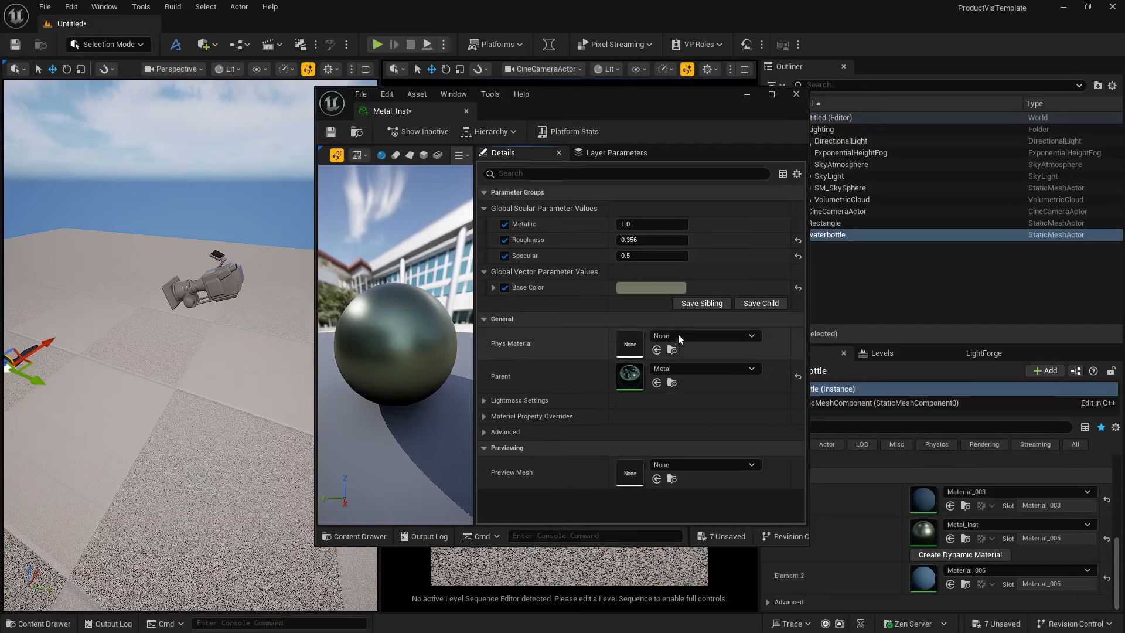
{"action": "right_click", "coordinate": [658, 291]}
{"action": "left_click", "coordinate": [688, 355]}
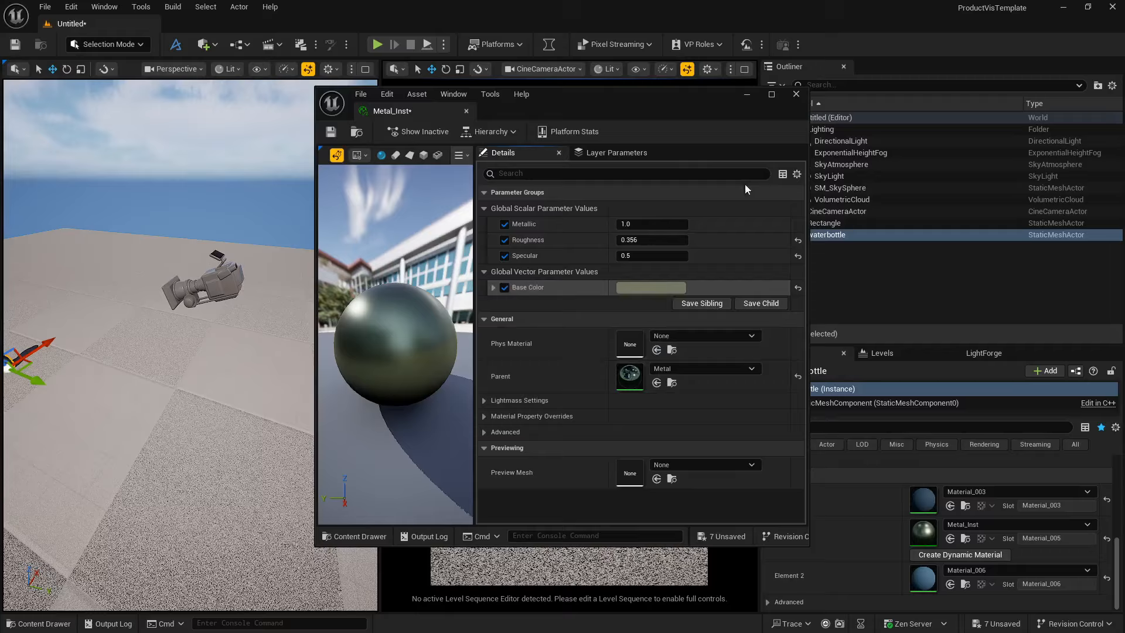
{"action": "left_click", "coordinate": [796, 93]}
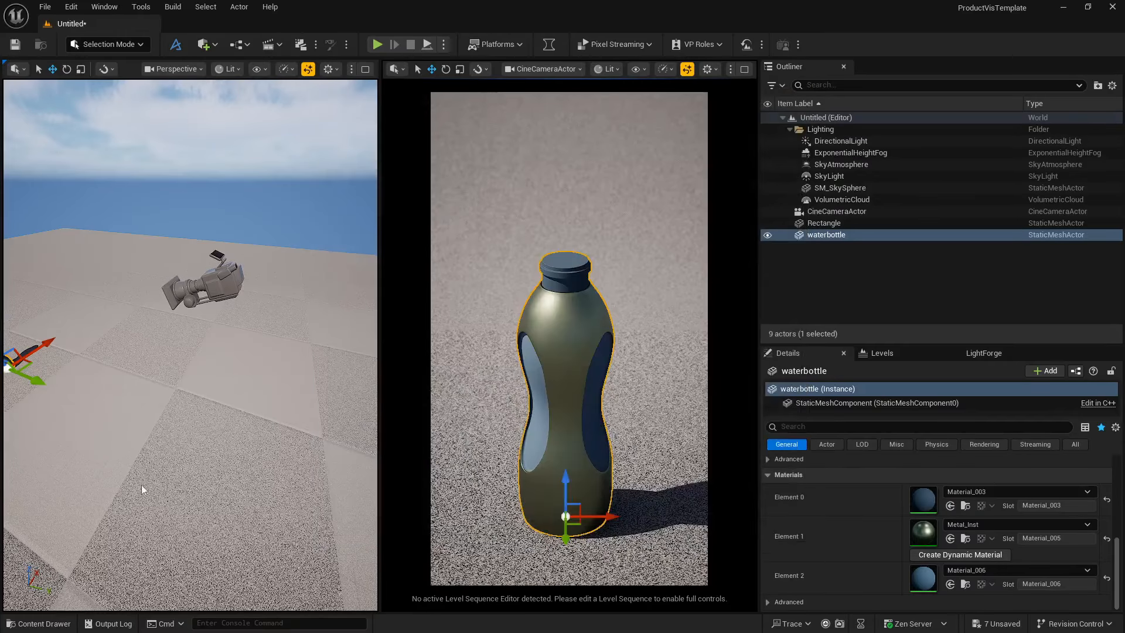
Create a new material named Plastic in the Model folder
{"action": "left_click", "coordinate": [26, 624]}
{"action": "right_click", "coordinate": [693, 492]}
{"action": "mouse_move", "coordinate": [691, 473]}
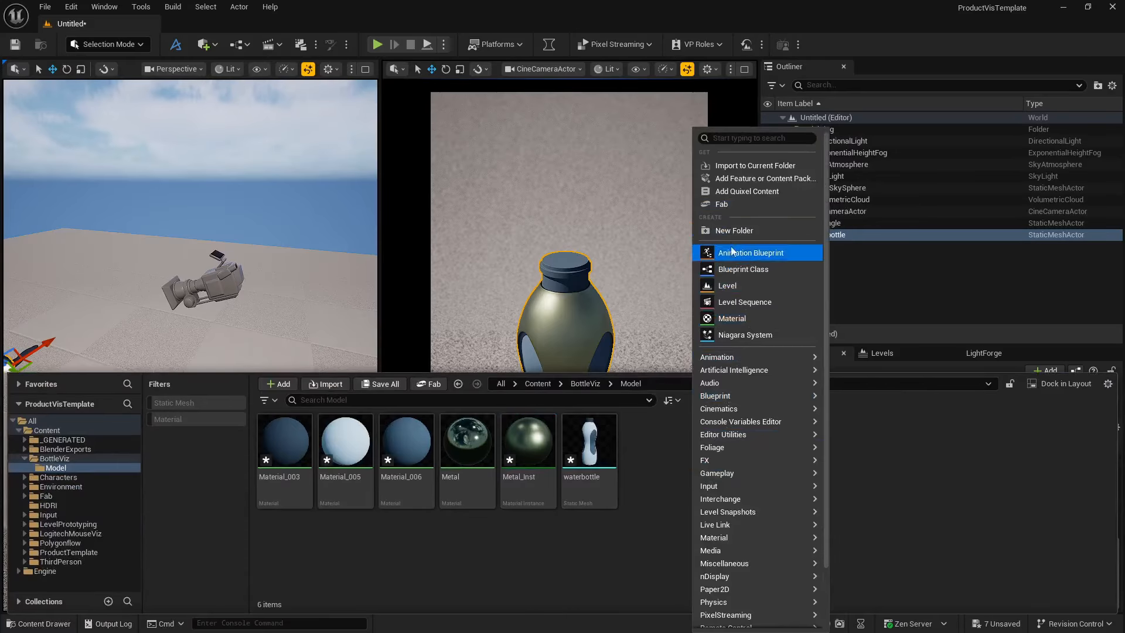
{"action": "left_click", "coordinate": [731, 318]}
{"action": "type", "text": "Plastic"}
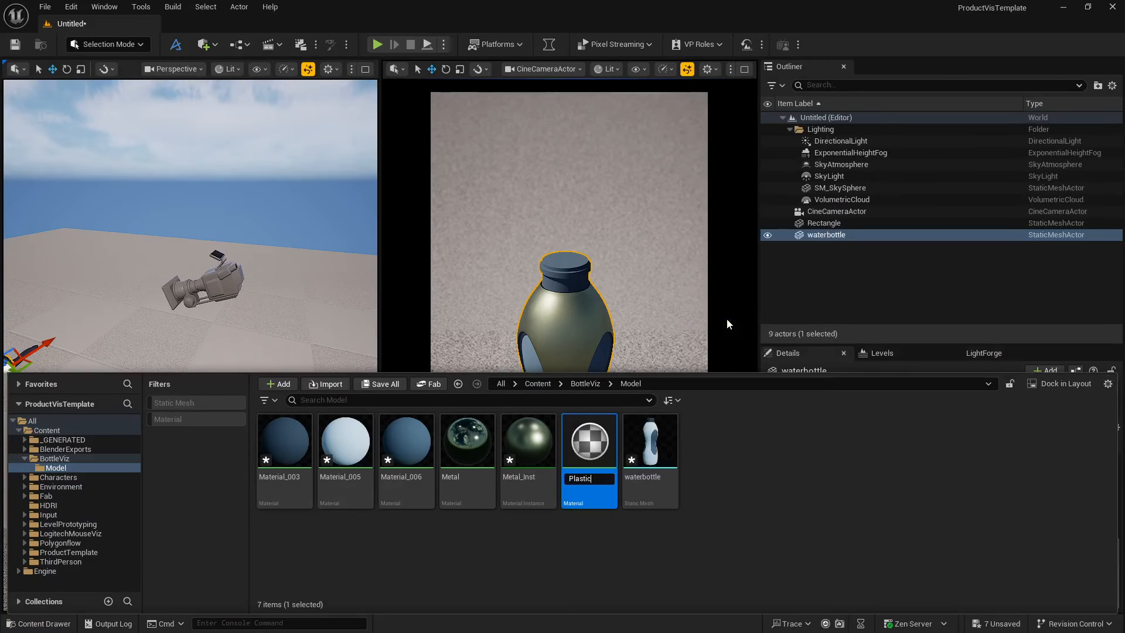
{"action": "key", "text": "Return"}
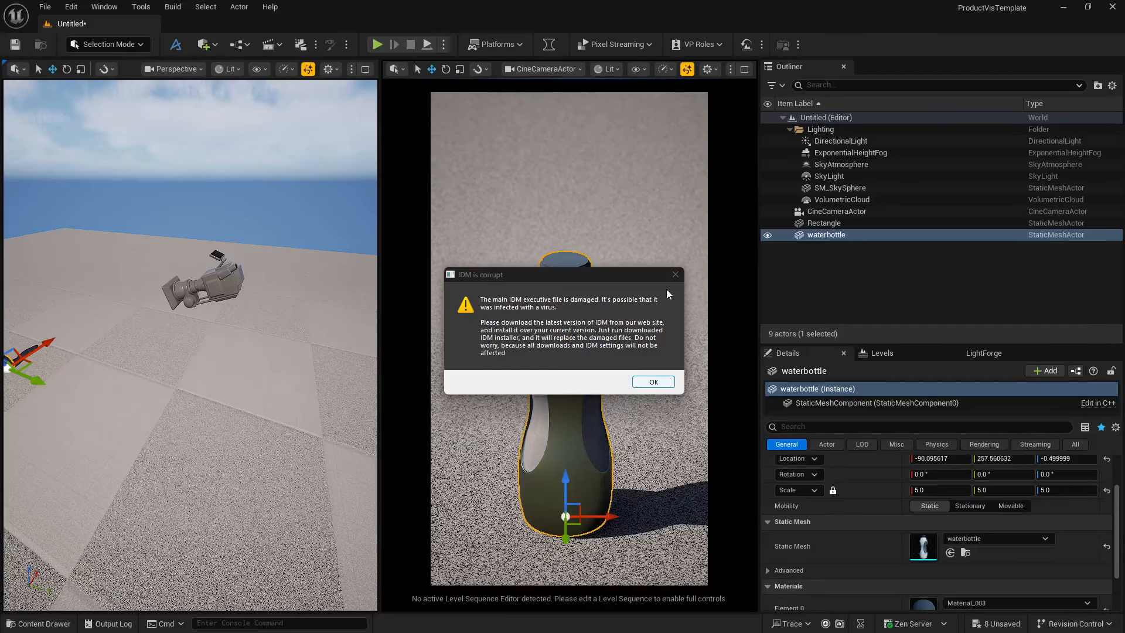
Dismiss the IDM corruption warning and bring the waterbottle's material slots into view
{"action": "left_click", "coordinate": [675, 274]}
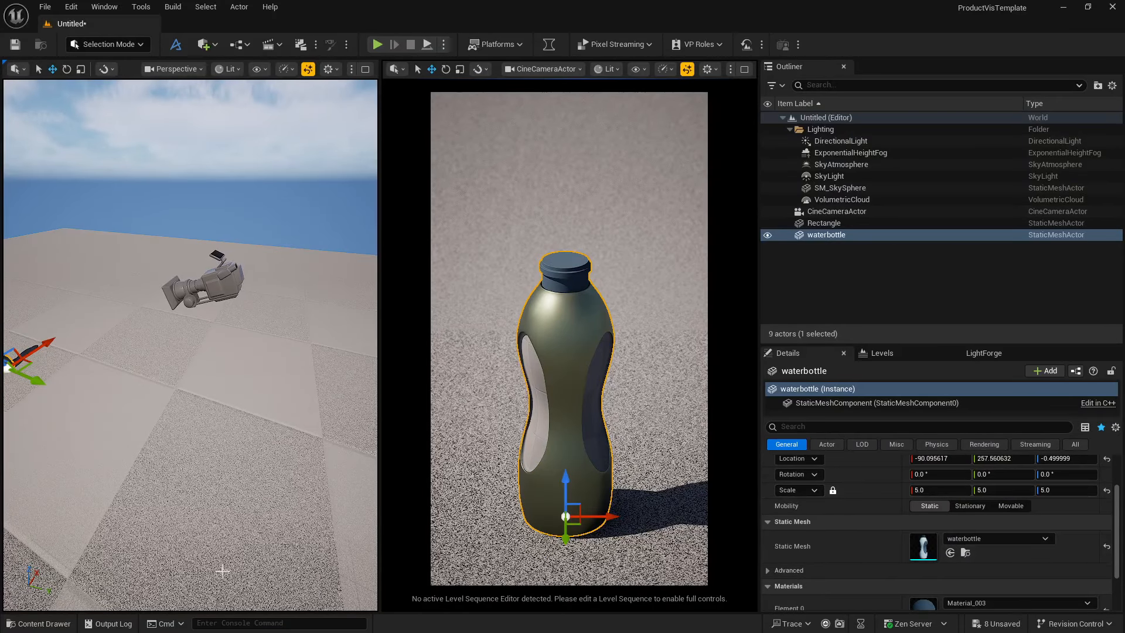
{"action": "left_click", "coordinate": [41, 623]}
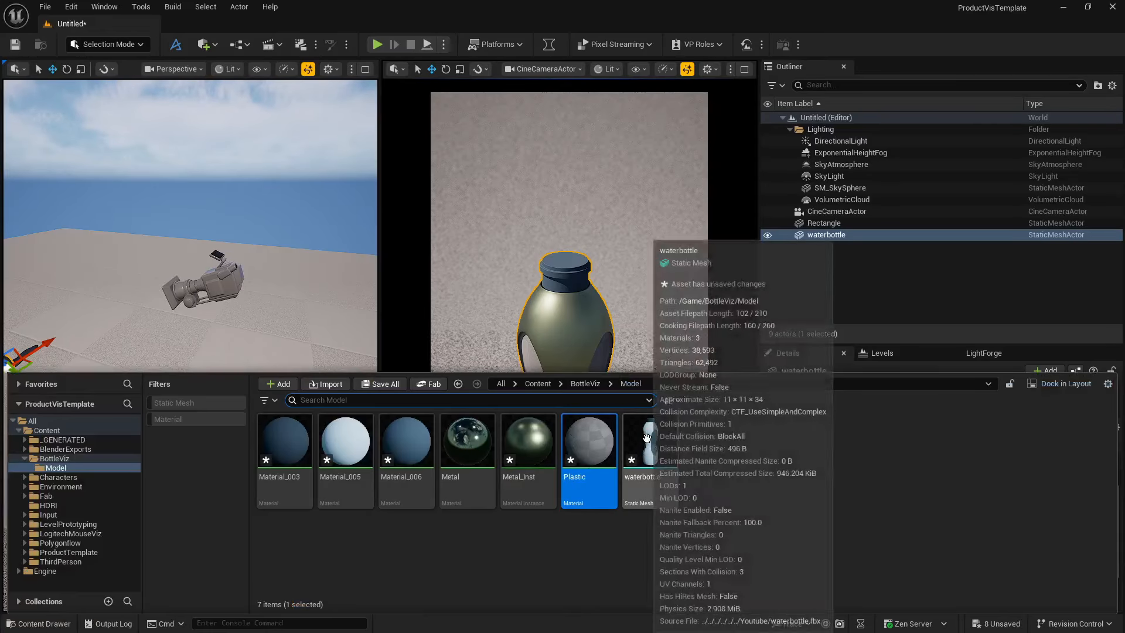
{"action": "left_click", "coordinate": [798, 351]}
{"action": "scroll", "coordinate": [892, 486], "scroll_direction": "down", "scroll_amount": 5}
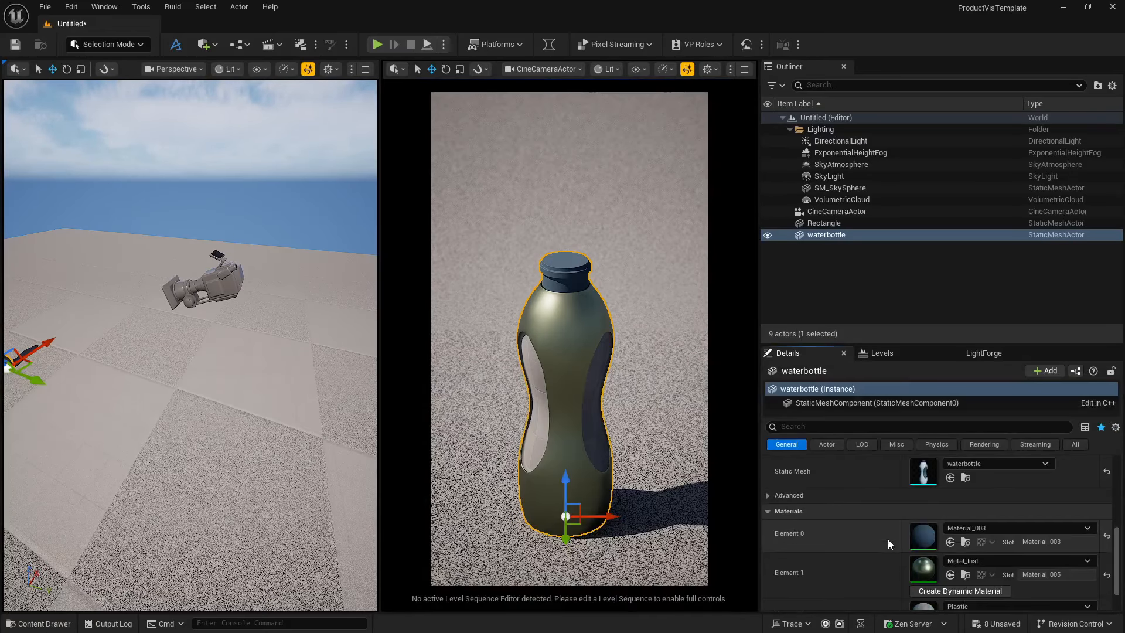
Create a material instance of Plastic named Plastic_Inst and assign it to the water bottle's side grips
{"action": "left_click", "coordinate": [41, 623]}
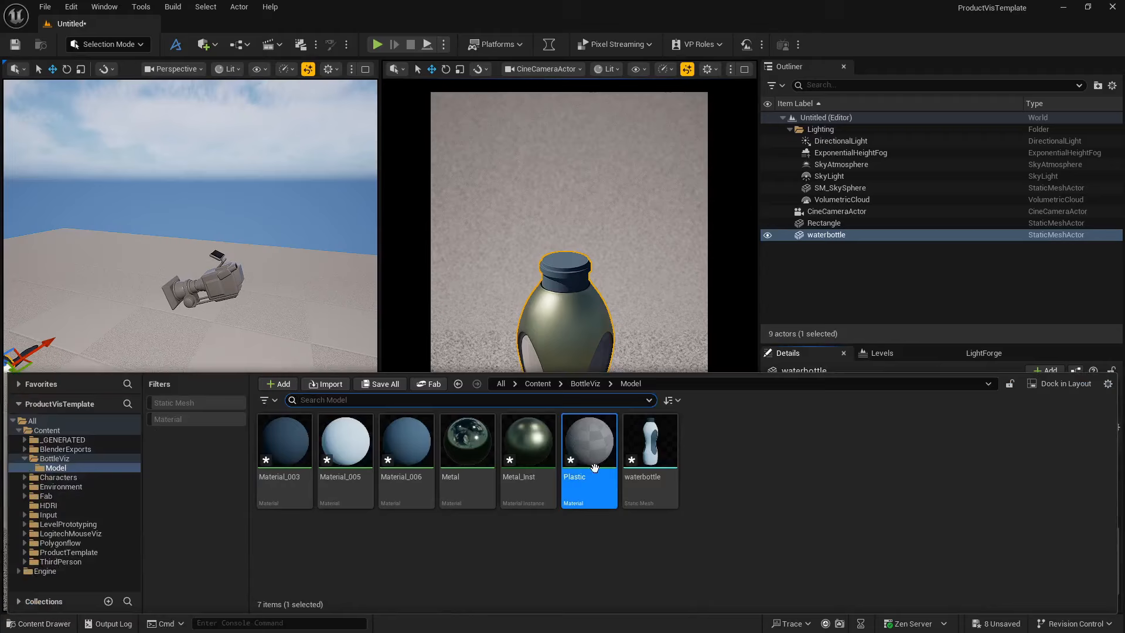
{"action": "right_click", "coordinate": [609, 440]}
{"action": "left_click", "coordinate": [688, 137]}
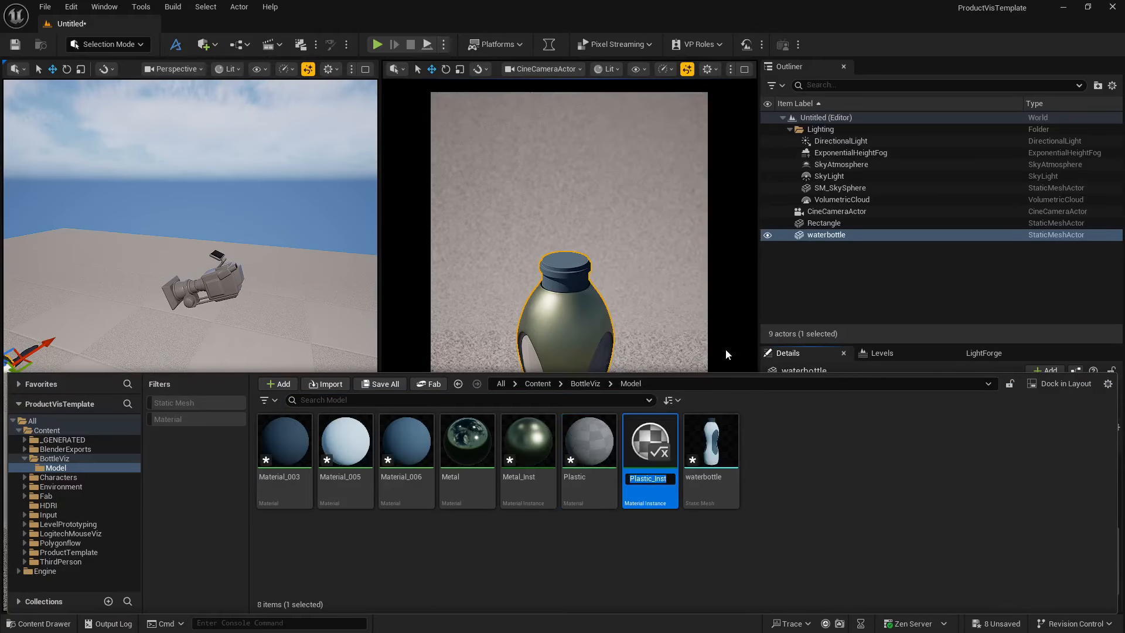
{"action": "key", "text": "Return"}
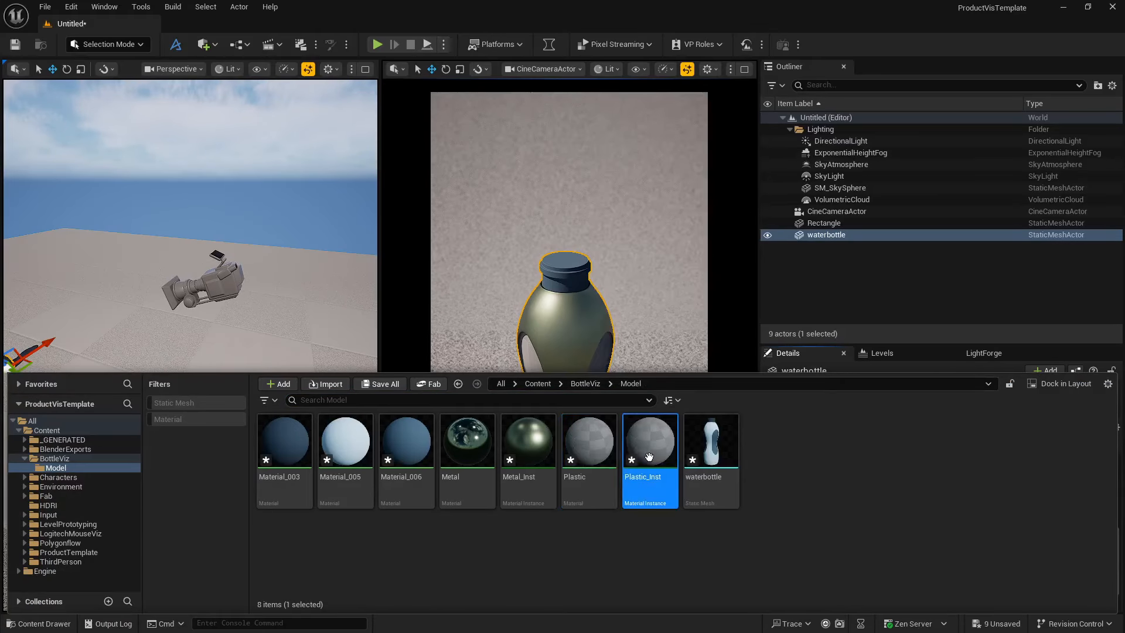
{"action": "left_click_drag", "start_coordinate": [651, 445], "coordinate": [534, 419]}
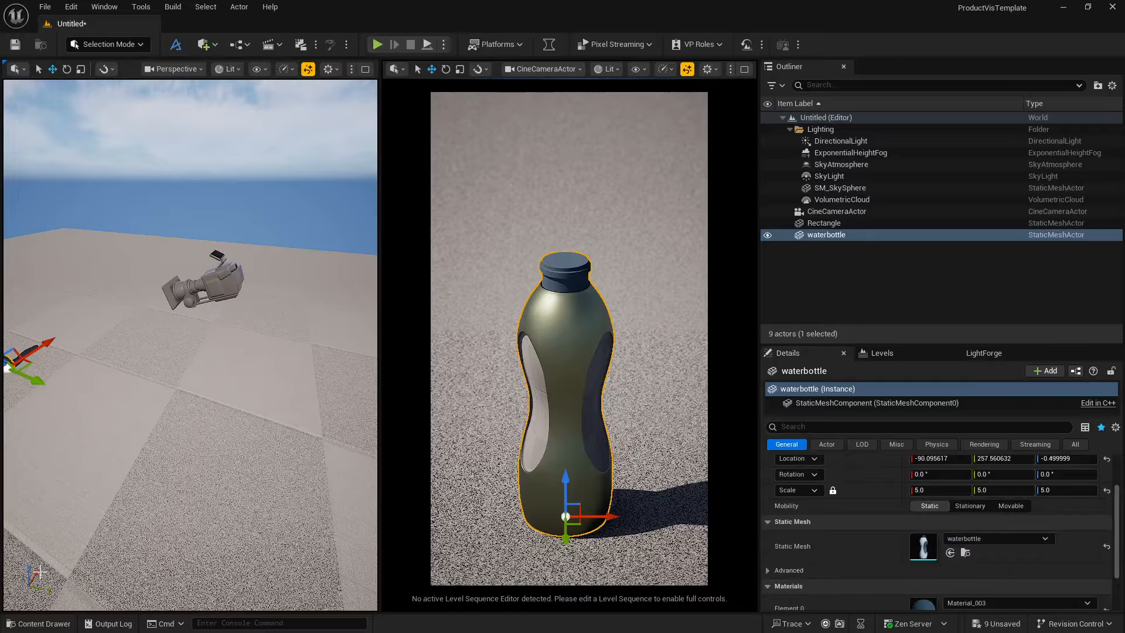
Open the Plastic material and promote its Base Color input to a parameter placed beside the main node
{"action": "left_click", "coordinate": [35, 623]}
{"action": "double_click", "coordinate": [597, 463]}
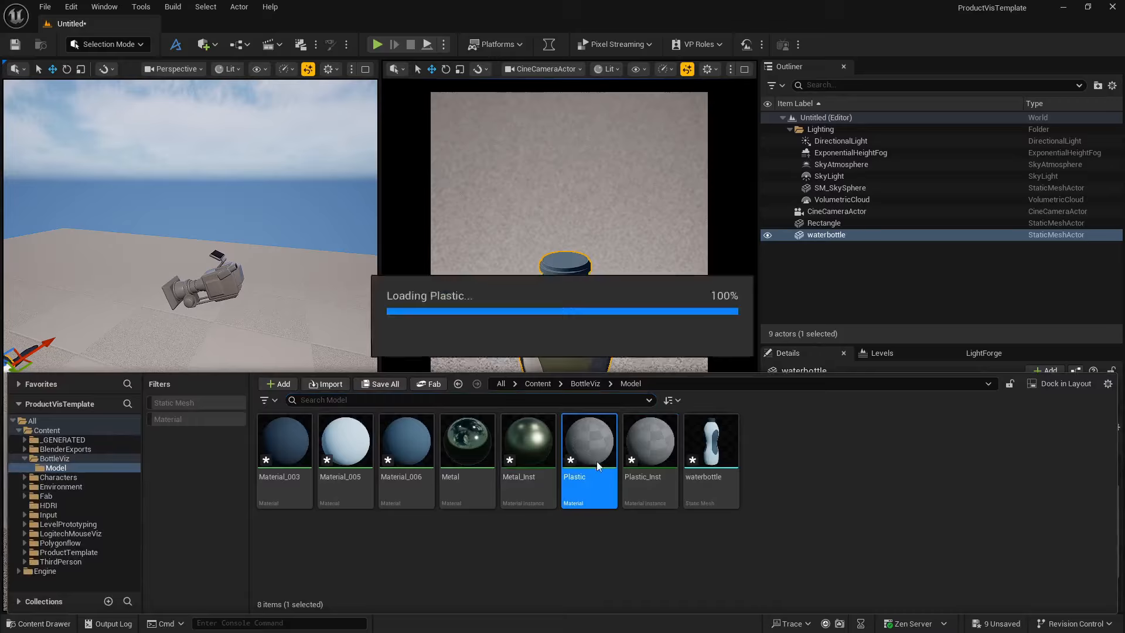
{"action": "right_click", "coordinate": [594, 174]}
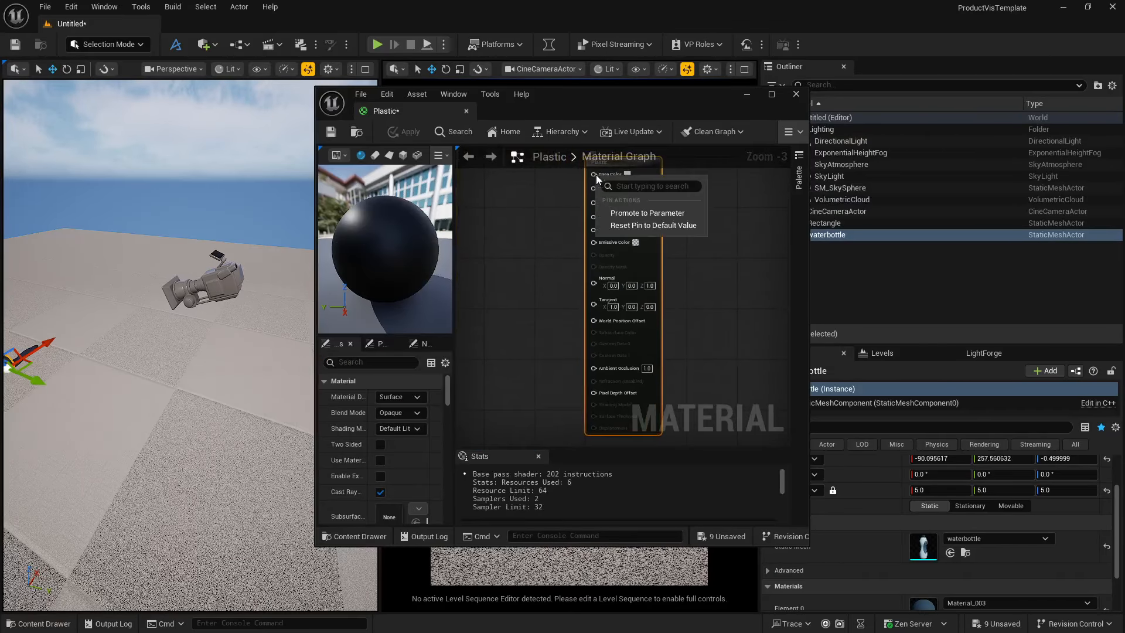
{"action": "left_click", "coordinate": [615, 212]}
{"action": "left_click_drag", "start_coordinate": [551, 178], "coordinate": [478, 177]}
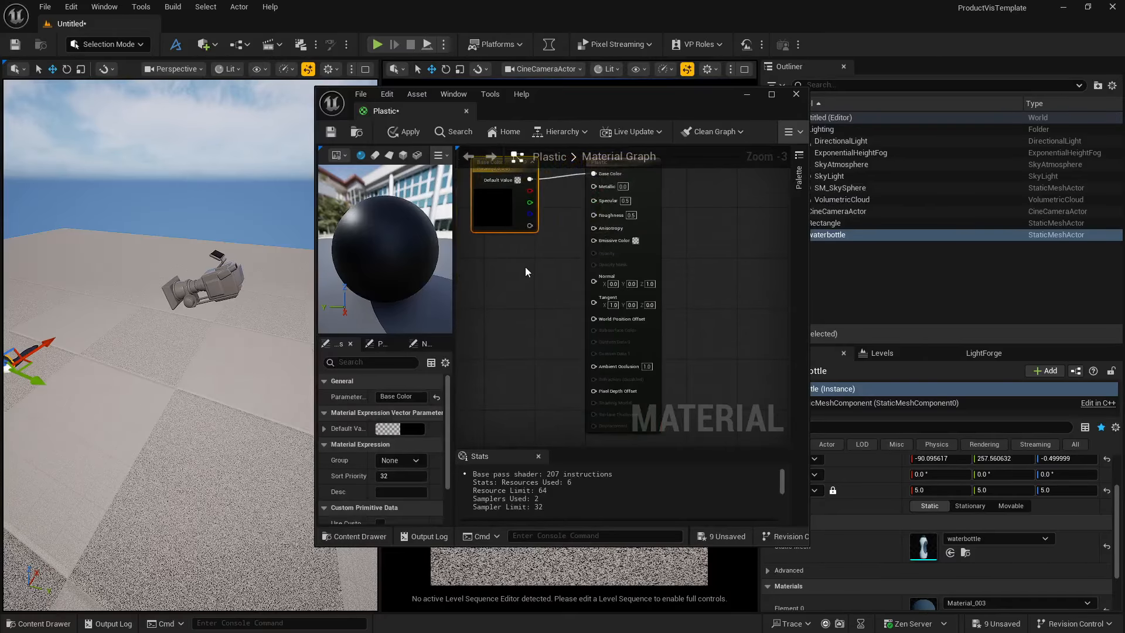
Promote Plastic's Specular and Roughness inputs to parameters and arrange both nodes below the Base Color parameter
{"action": "right_click_drag", "start_coordinate": [525, 271], "coordinate": [595, 323]}
{"action": "right_click", "coordinate": [678, 255]}
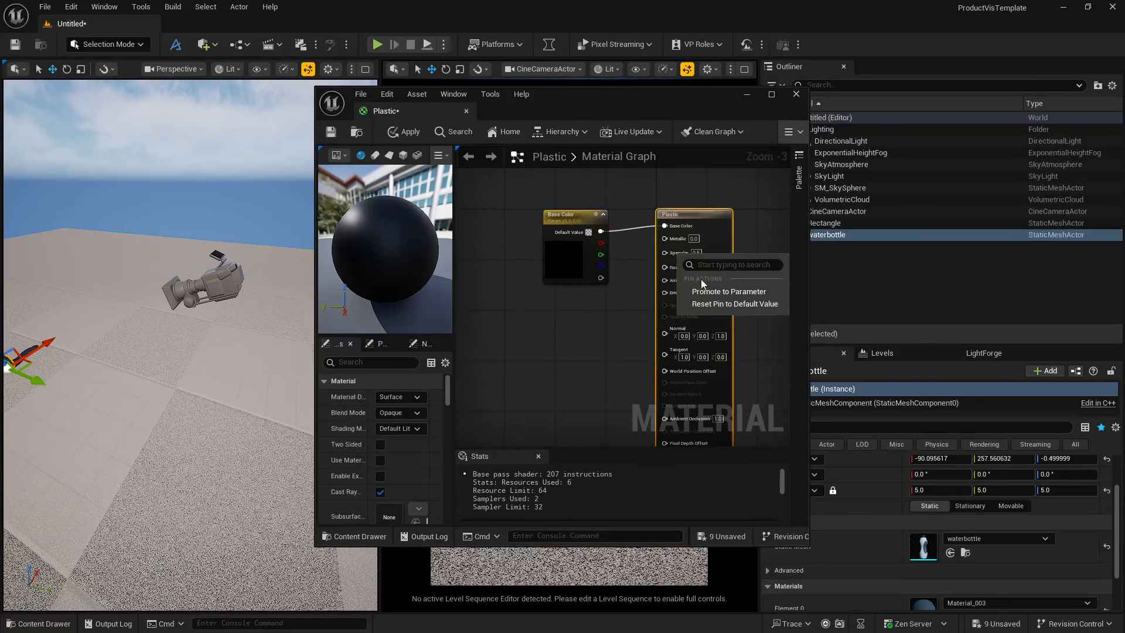
{"action": "left_click", "coordinate": [728, 291]}
{"action": "left_click_drag", "start_coordinate": [639, 226], "coordinate": [535, 312]}
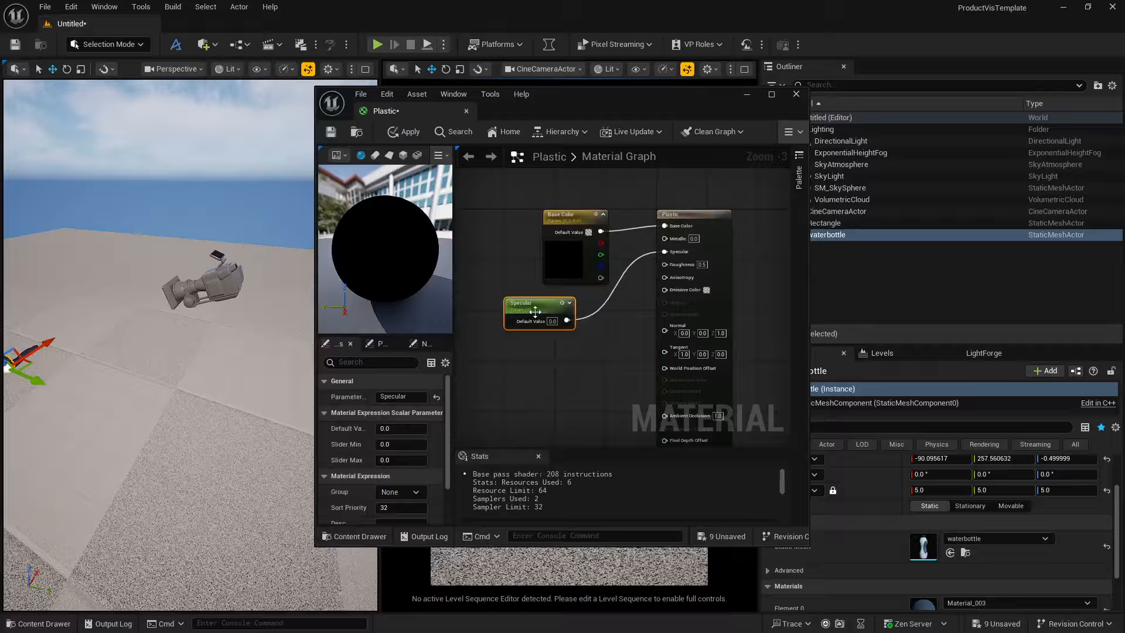
{"action": "right_click", "coordinate": [678, 264]}
{"action": "left_click", "coordinate": [729, 299]}
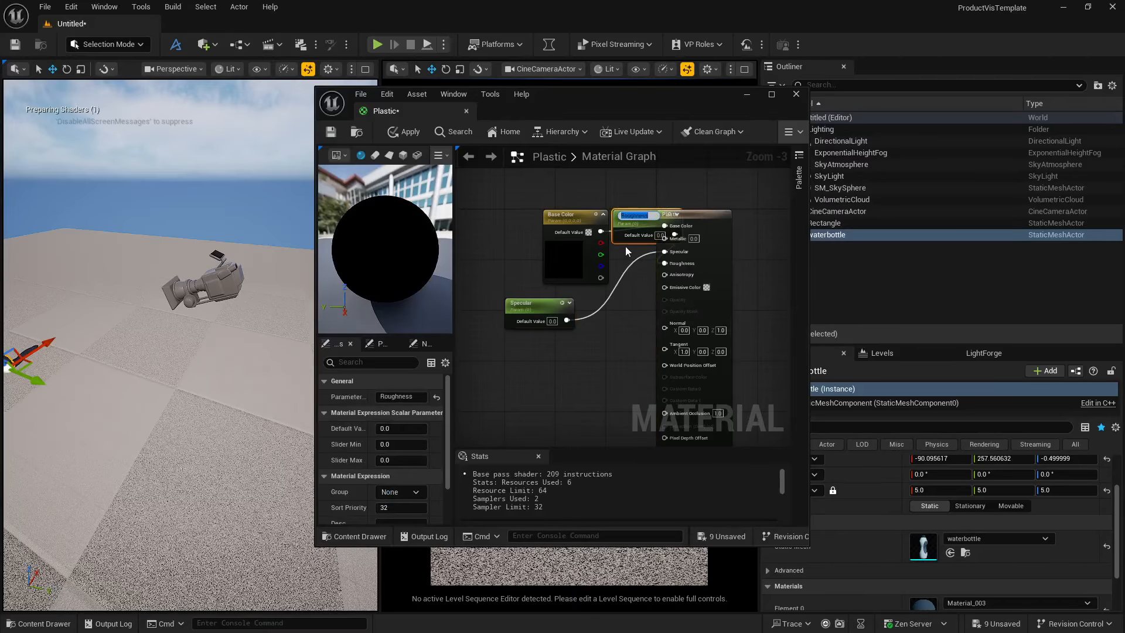
{"action": "left_click_drag", "start_coordinate": [622, 215], "coordinate": [511, 366]}
Set the default value of the Roughness parameter to 0.3 and of the Specular parameter to 0.5
{"action": "left_click", "coordinate": [553, 384]}
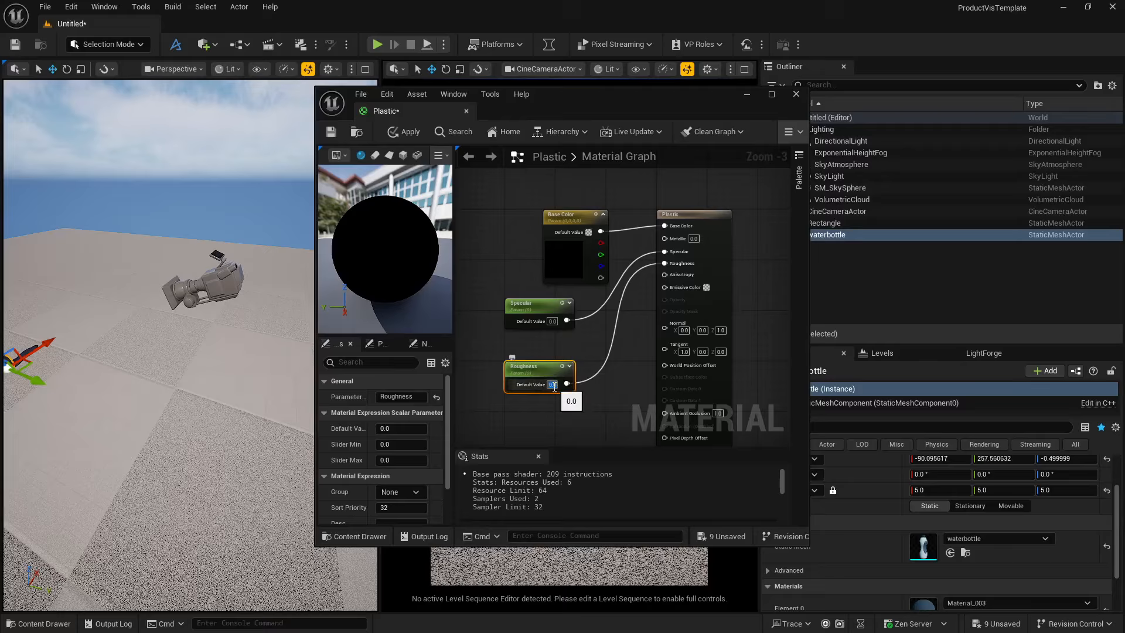
{"action": "type", "text": "0.3"}
{"action": "key", "text": "Return"}
{"action": "left_click", "coordinate": [553, 321]}
{"action": "type", "text": "0.5"}
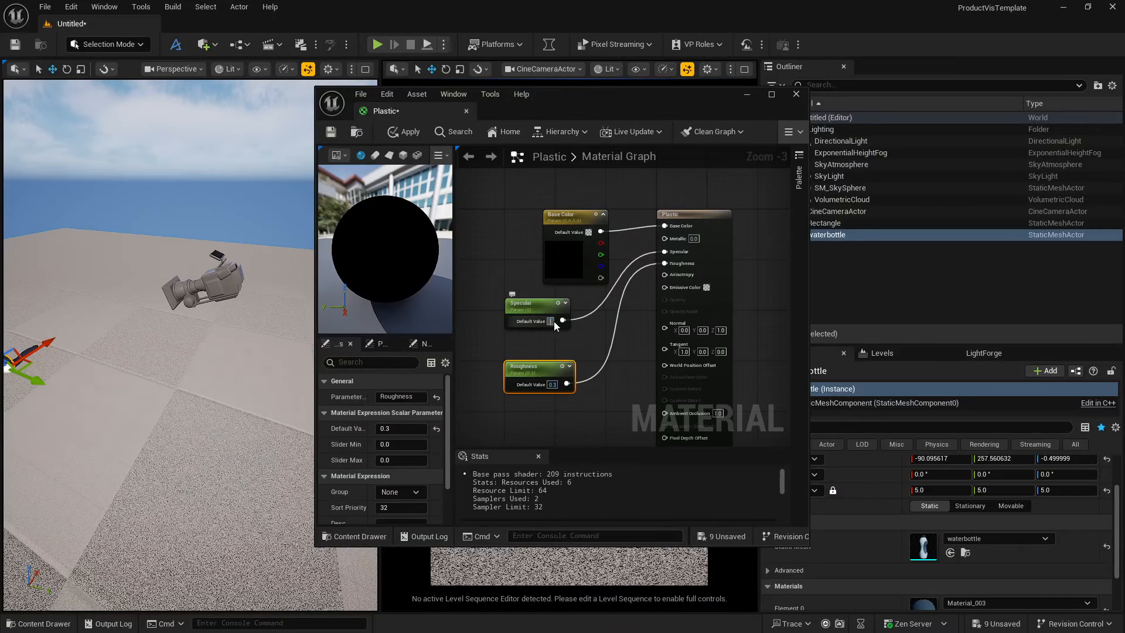
{"action": "key", "text": "Return"}
Save the Plastic material with its new parameters and close its editor
{"action": "double_click", "coordinate": [561, 255]}
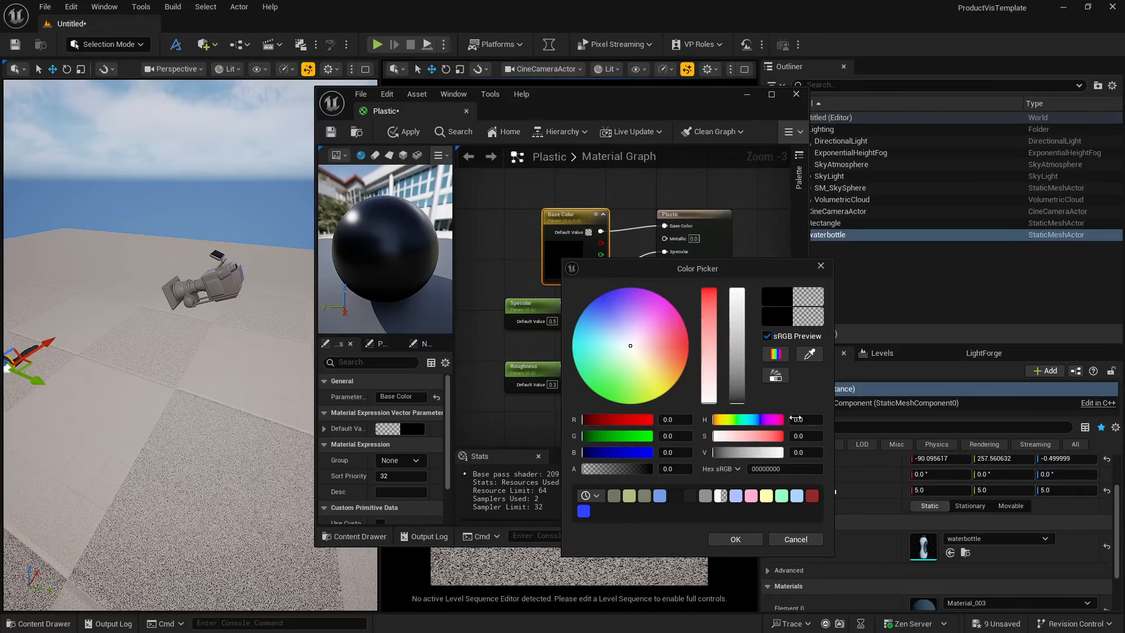
{"action": "left_click", "coordinate": [790, 539]}
{"action": "left_click", "coordinate": [329, 130]}
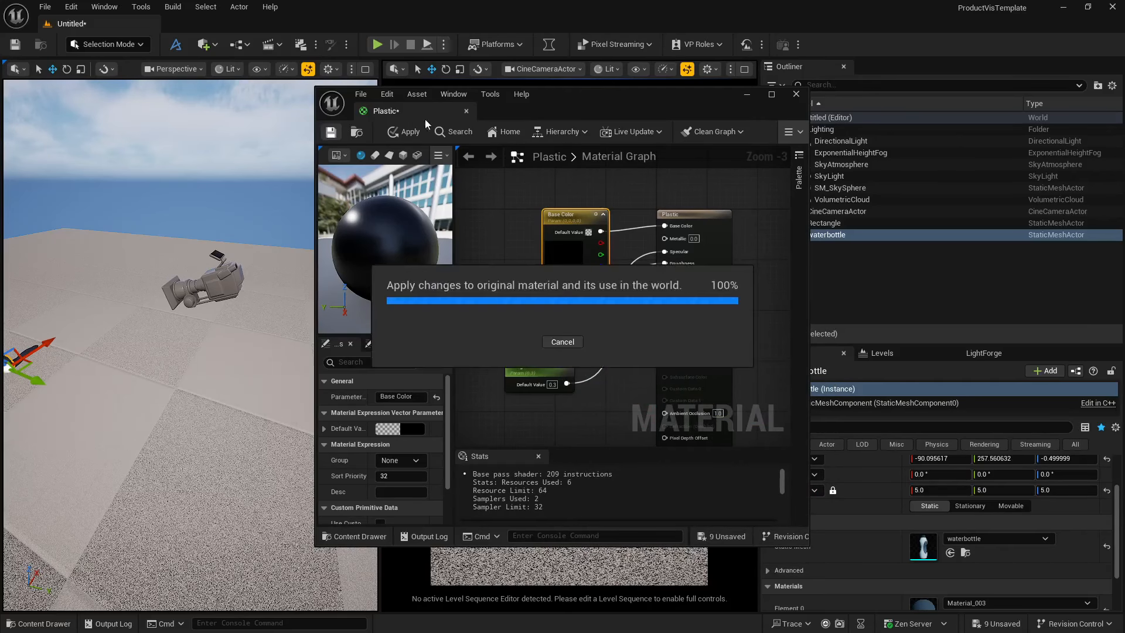
{"action": "left_click", "coordinate": [466, 111]}
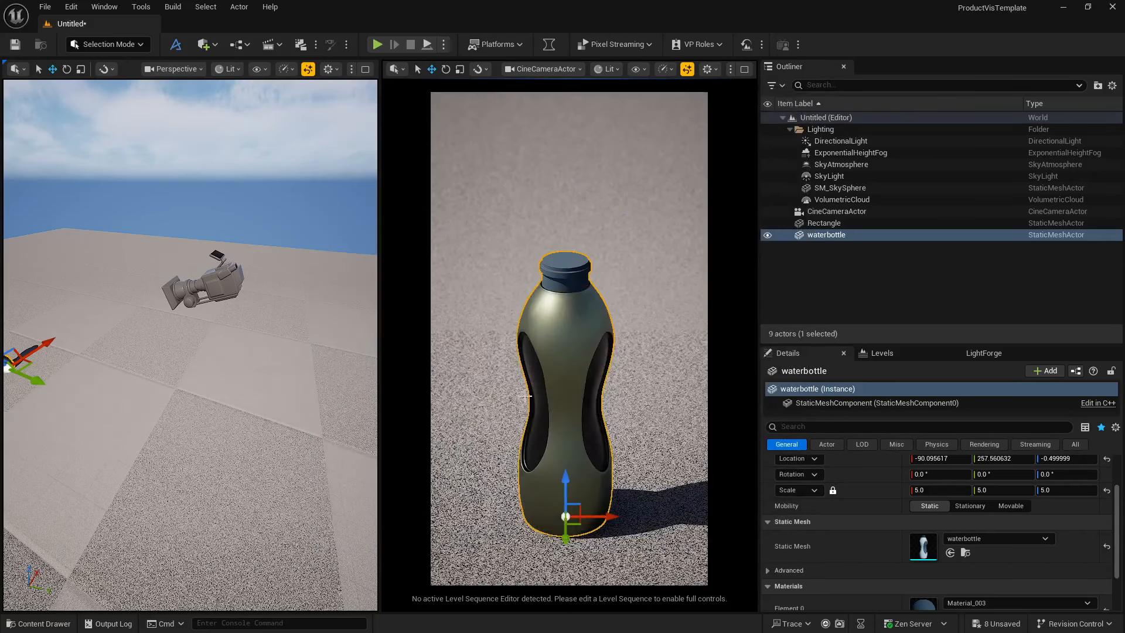
{"action": "left_click", "coordinate": [38, 623]}
{"action": "double_click", "coordinate": [589, 450]}
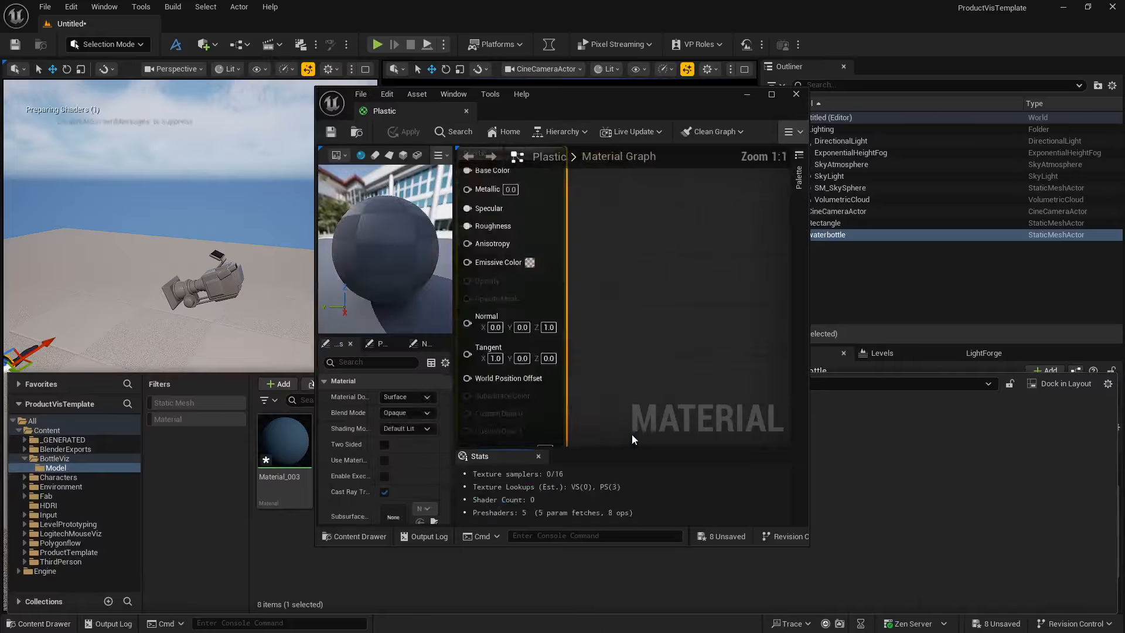
{"action": "left_click", "coordinate": [796, 94]}
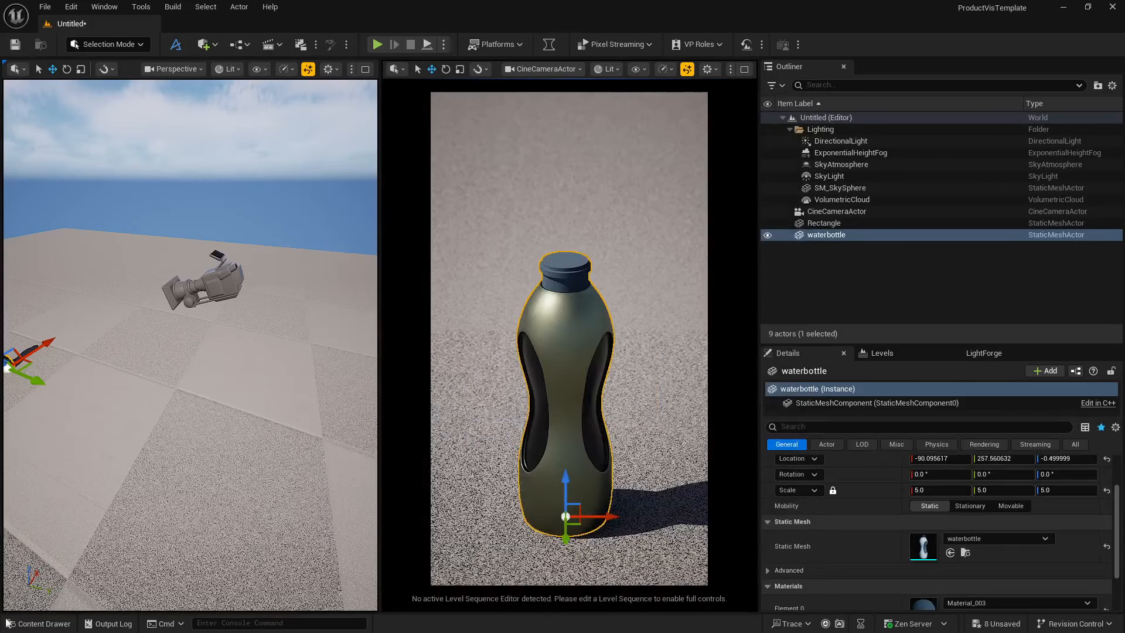
Open Plastic_Inst and enable its Roughness, Specular and Base Color overrides
{"action": "left_click", "coordinate": [38, 623]}
{"action": "left_click", "coordinate": [646, 475]}
{"action": "double_click", "coordinate": [646, 474]}
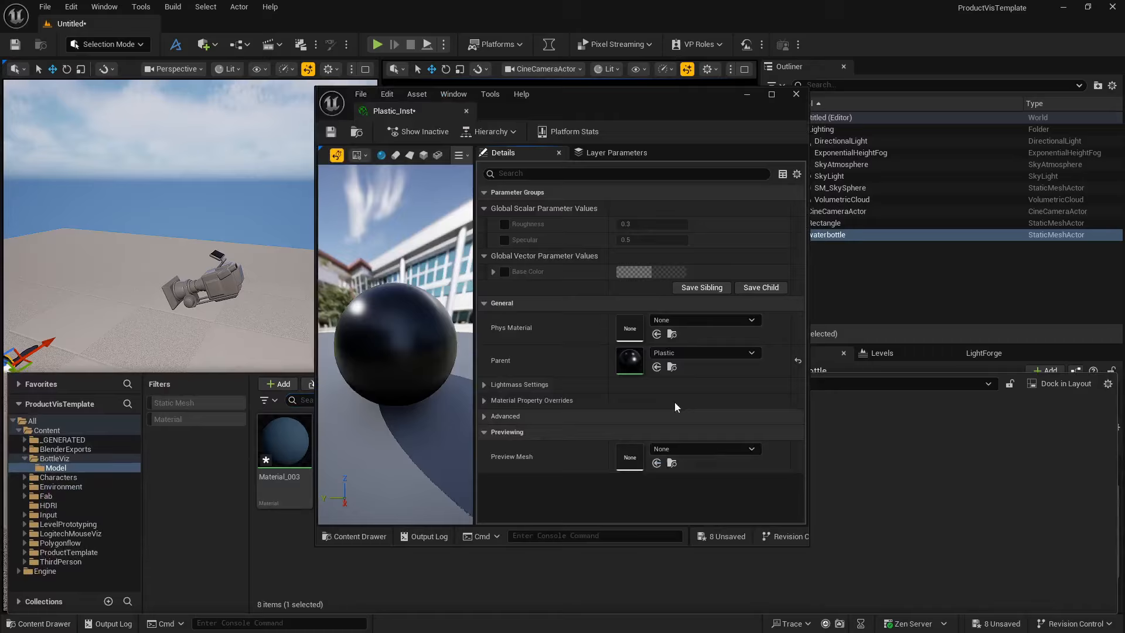
{"action": "left_click", "coordinate": [504, 223]}
{"action": "left_click", "coordinate": [504, 240]}
{"action": "left_click", "coordinate": [505, 272]}
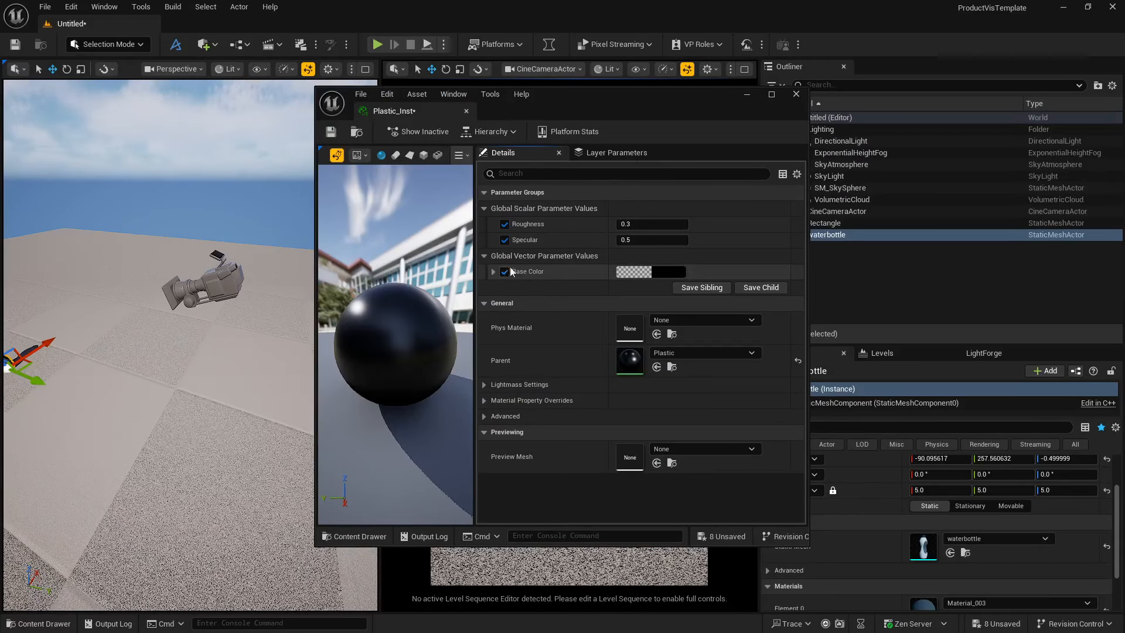
Paste the copied olive into Plastic_Inst's Base Color, then darken and saturate it to hex 484C3AFF
{"action": "left_click_drag", "start_coordinate": [693, 97], "coordinate": [273, 121]}
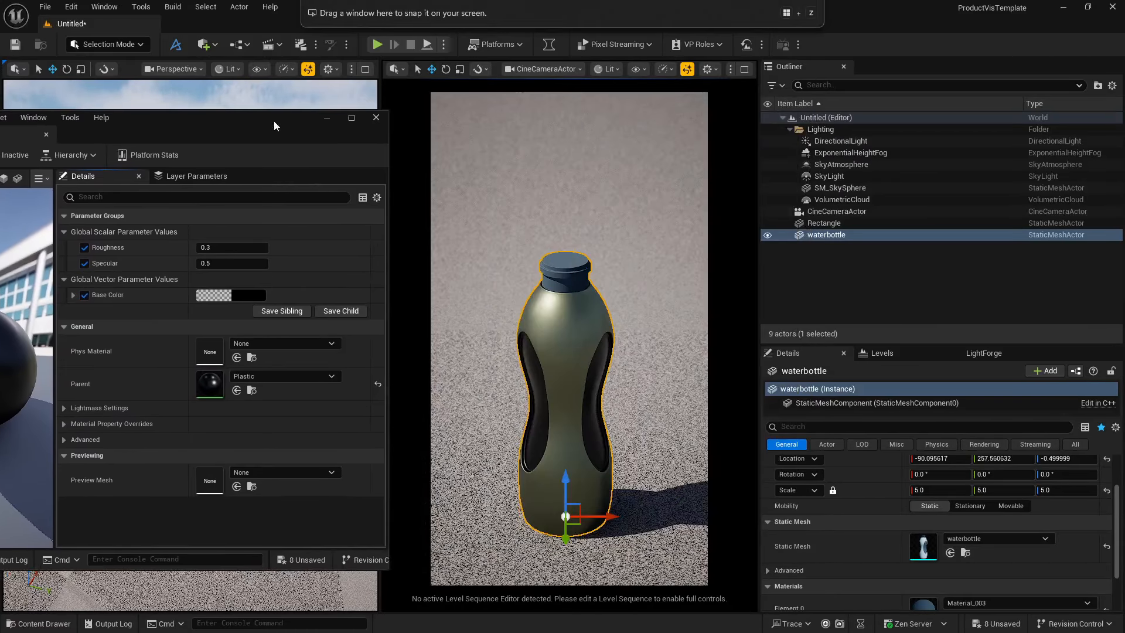
{"action": "right_click", "coordinate": [244, 295]}
{"action": "left_click", "coordinate": [276, 371]}
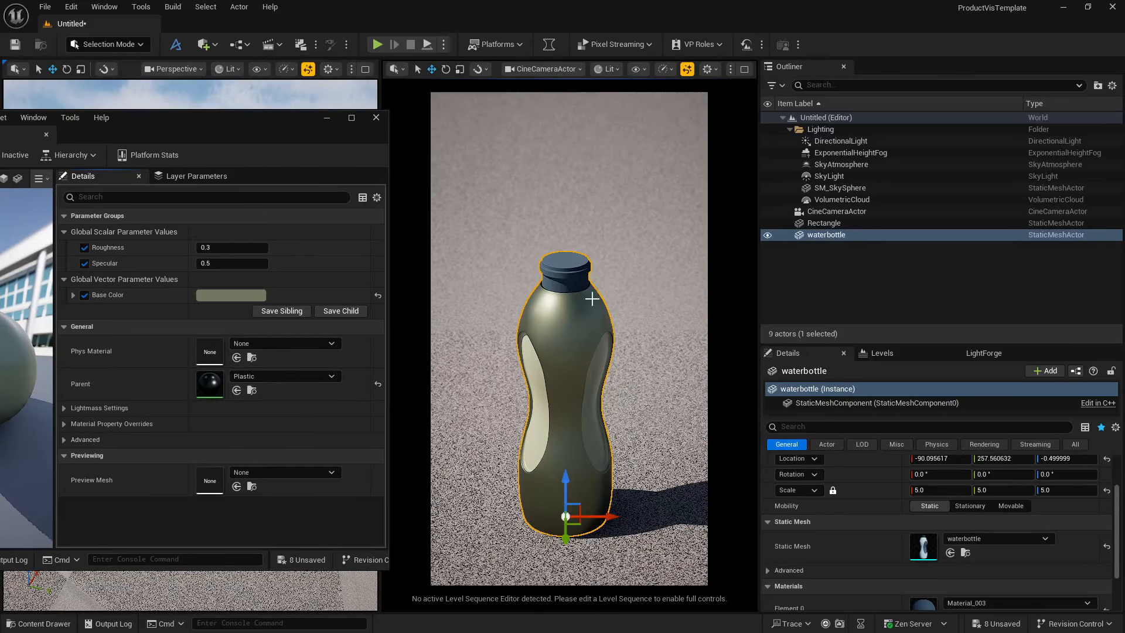
{"action": "left_click", "coordinate": [213, 296]}
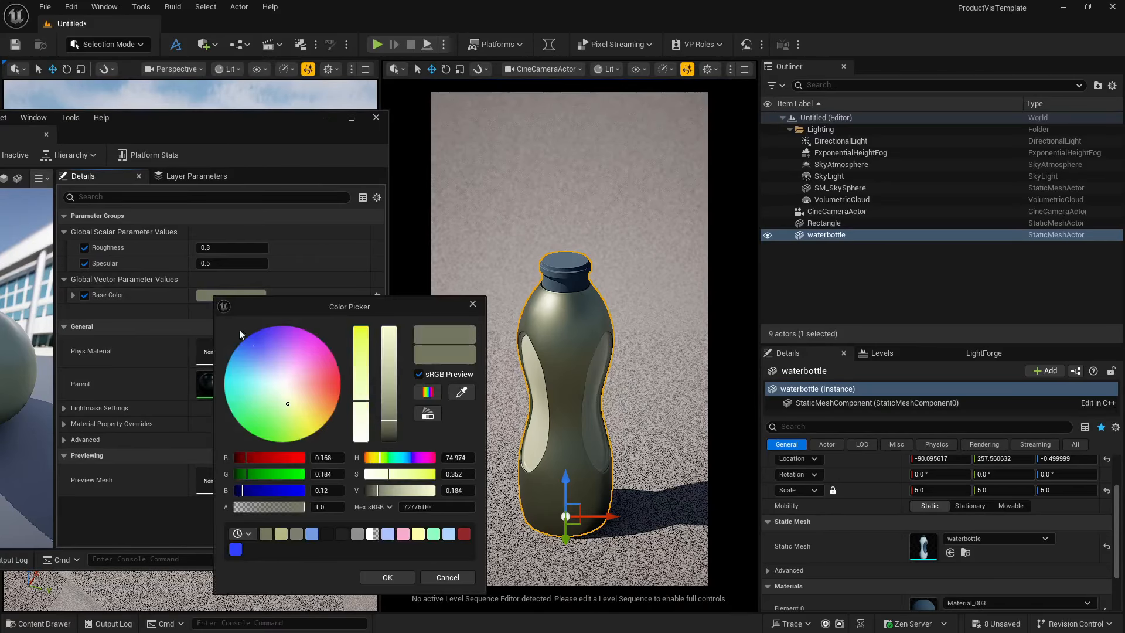
{"action": "left_click_drag", "start_coordinate": [385, 418], "coordinate": [387, 433]}
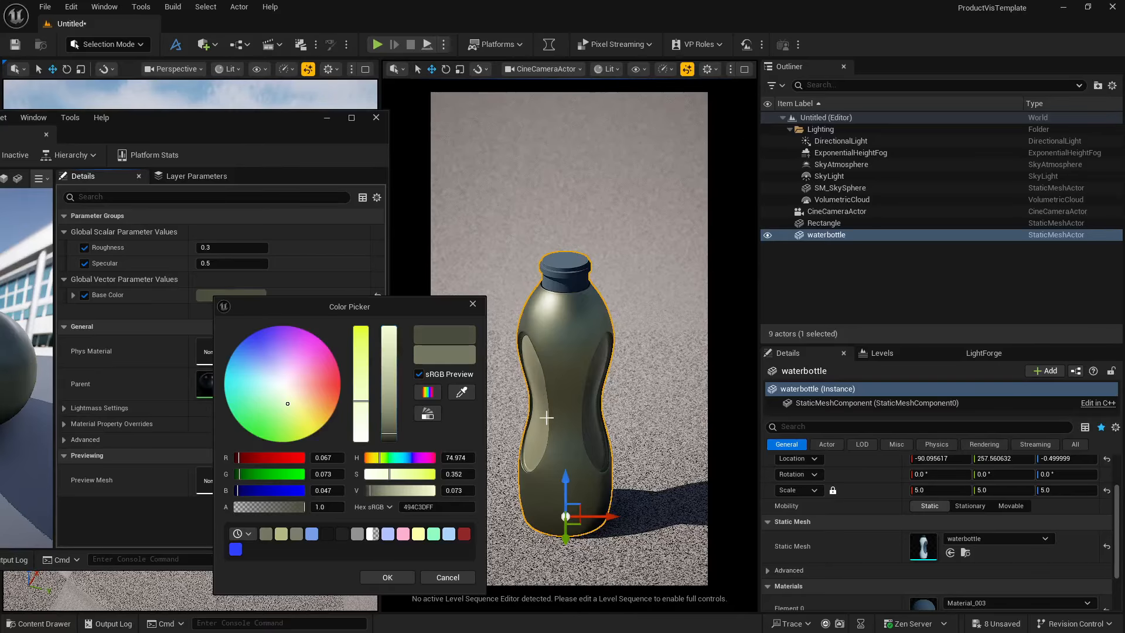
{"action": "mouse_move", "coordinate": [355, 407]}
{"action": "left_mouse_down"}
{"action": "mouse_move", "coordinate": [363, 381]}
{"action": "mouse_move", "coordinate": [363, 391]}
{"action": "left_mouse_up"}
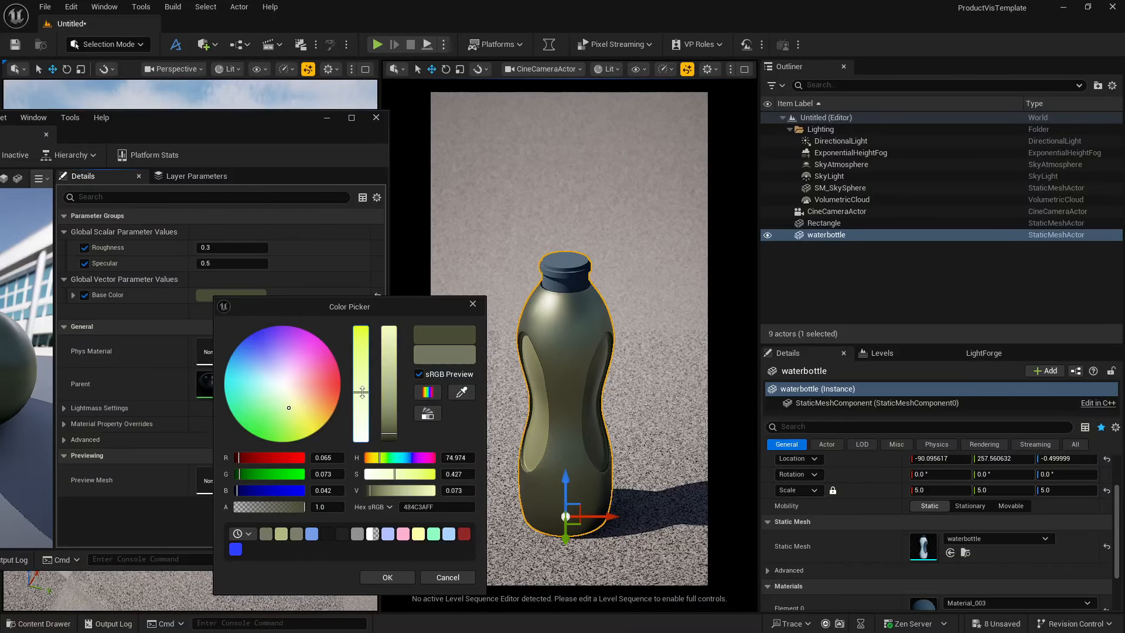
{"action": "left_click", "coordinate": [399, 580]}
Set Plastic_Inst's Specular to 0.958087 and its Roughness to 0.268, and close the instance
{"action": "left_click_drag", "start_coordinate": [221, 266], "coordinate": [275, 266]}
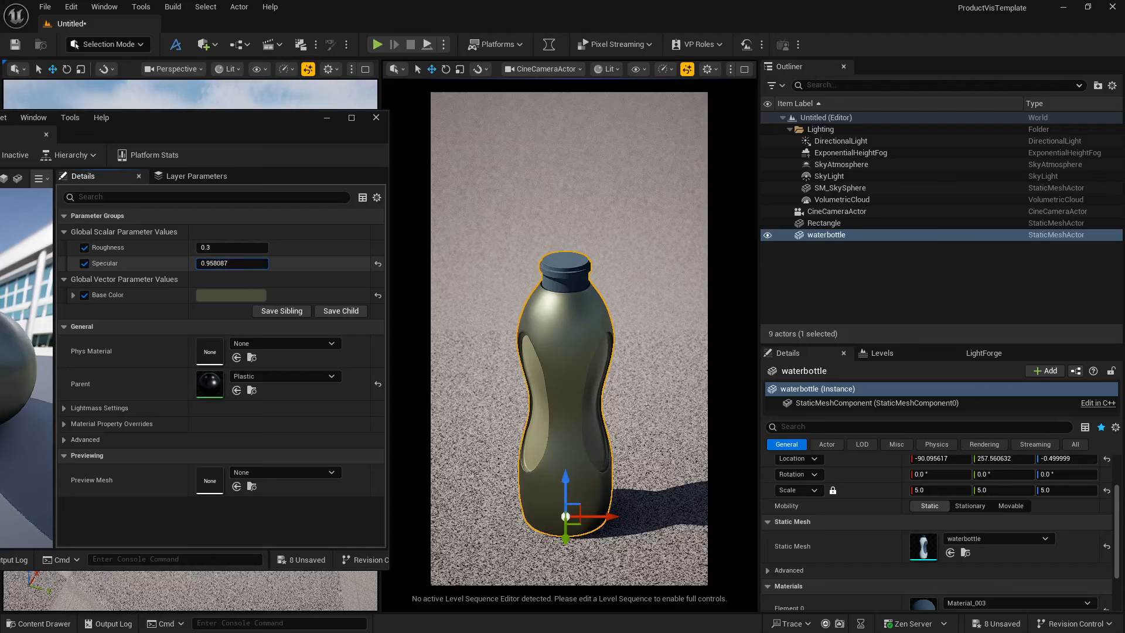
{"action": "left_click_drag", "start_coordinate": [220, 248], "coordinate": [229, 247]}
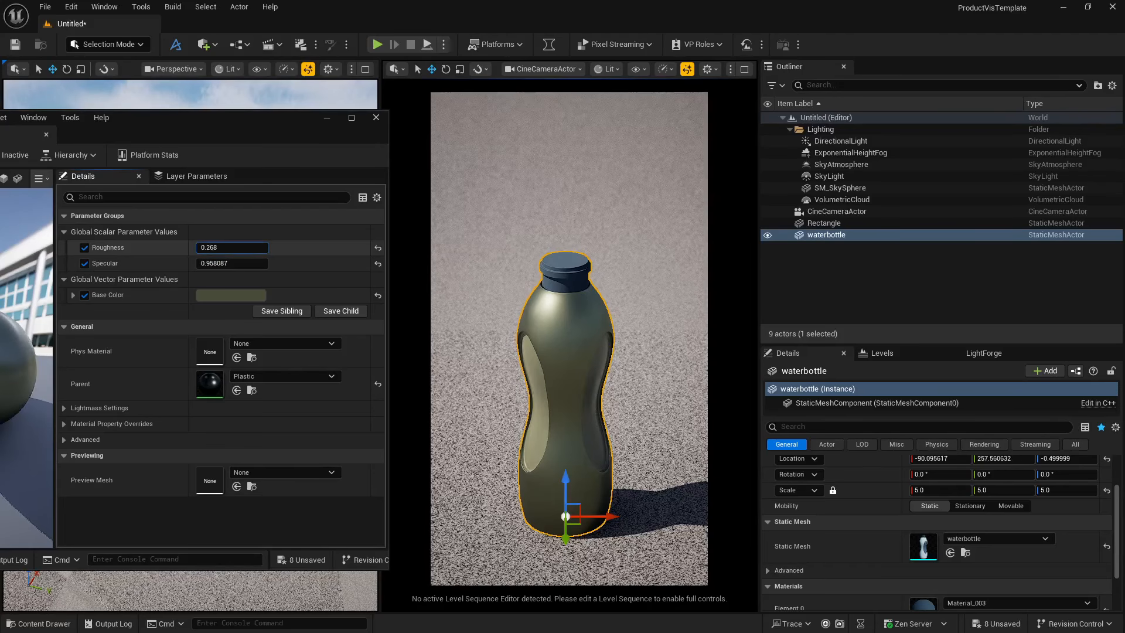
{"action": "left_click", "coordinate": [380, 117]}
Locate Plastic_Inst from the waterbottle's Element 2 and assign it to the bottle's cap
{"action": "scroll", "coordinate": [877, 547], "scroll_direction": "down", "scroll_amount": 3}
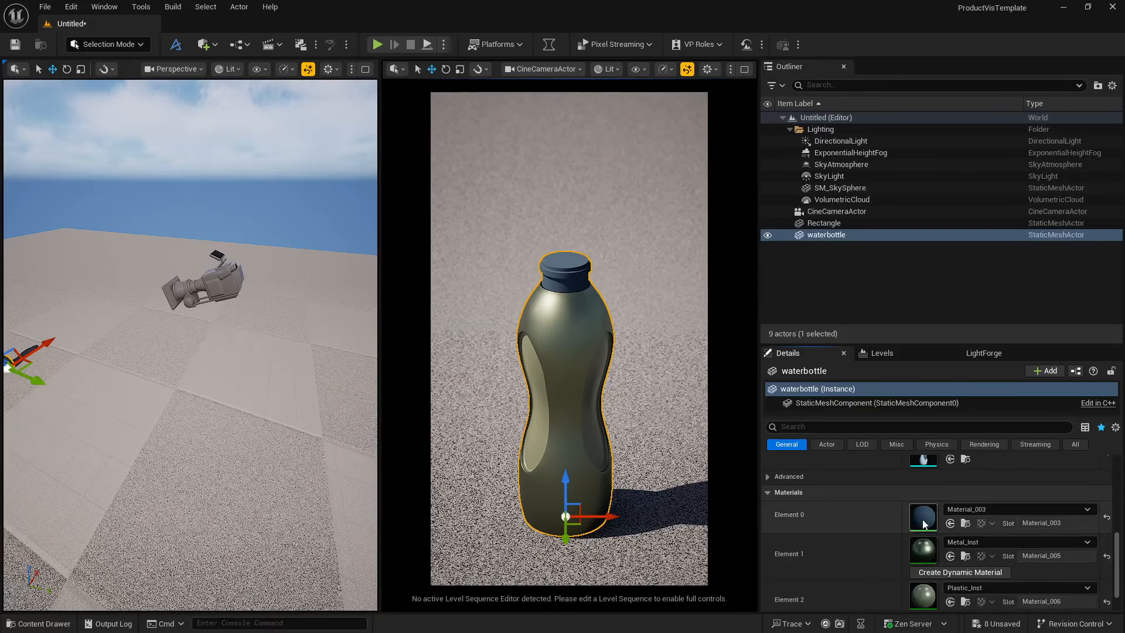
{"action": "left_click", "coordinate": [965, 601]}
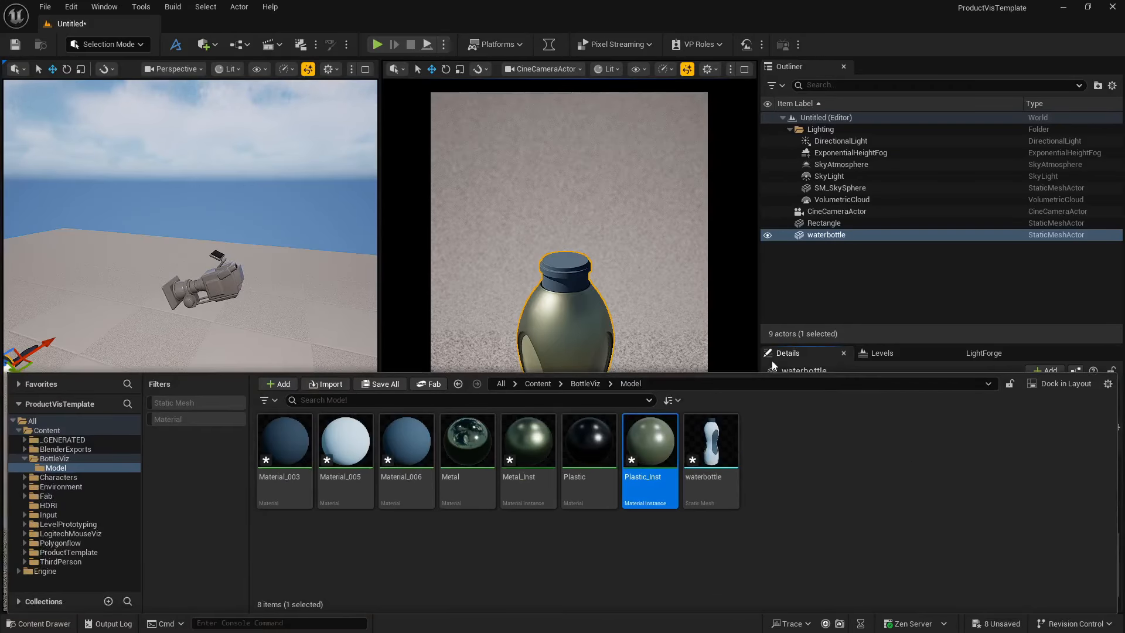
{"action": "left_click", "coordinate": [570, 274]}
{"action": "scroll", "coordinate": [949, 528], "scroll_direction": "up", "scroll_amount": 3}
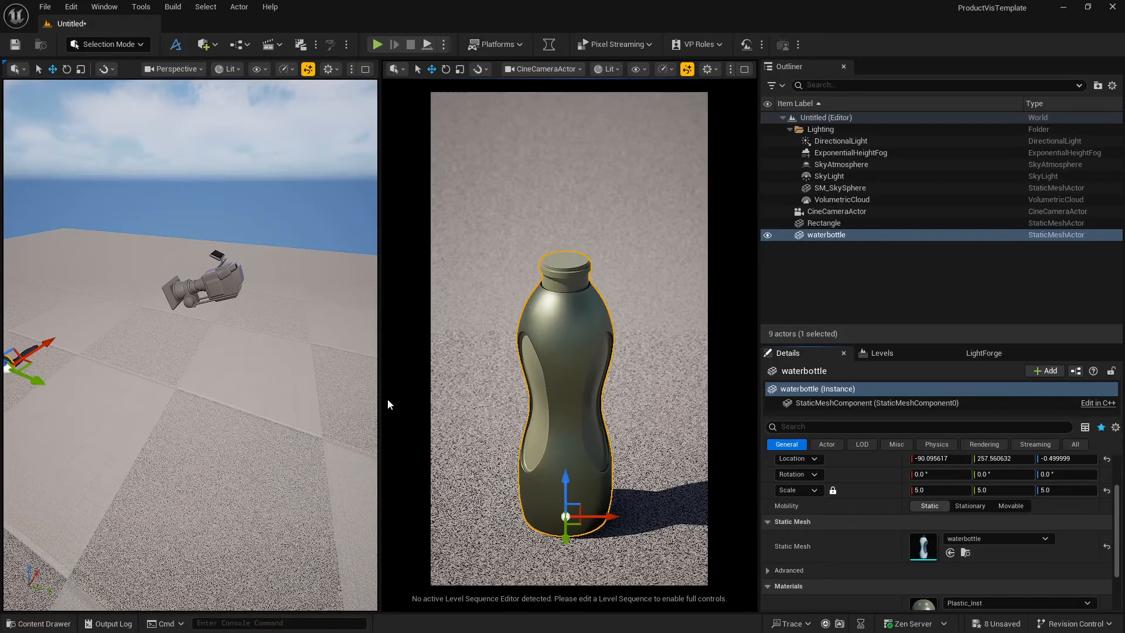
Select the ground rectangle and search the Fab library for "concrete floor" in an enlarged window
{"action": "left_click", "coordinate": [206, 380]}
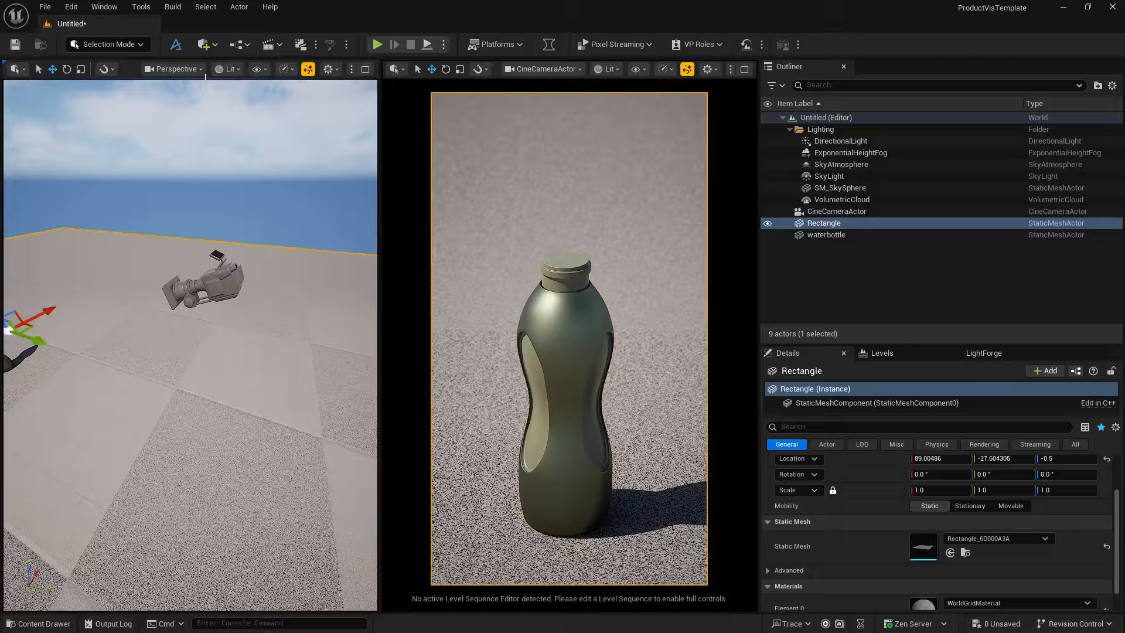
{"action": "left_click", "coordinate": [204, 44]}
{"action": "mouse_move", "coordinate": [239, 169]}
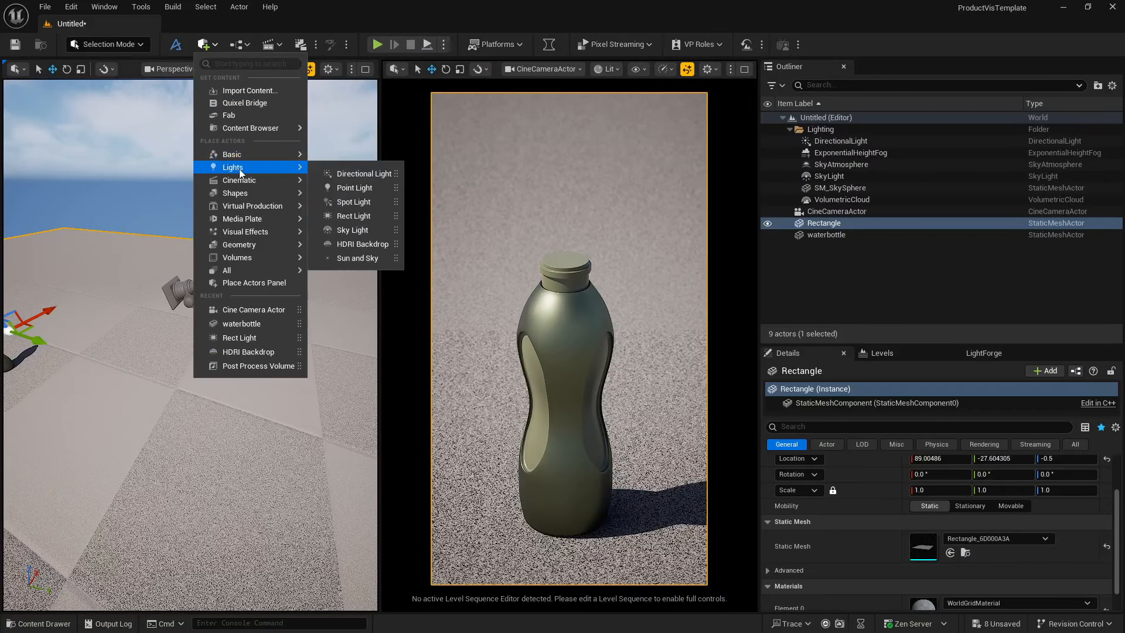
{"action": "left_click", "coordinate": [250, 115]}
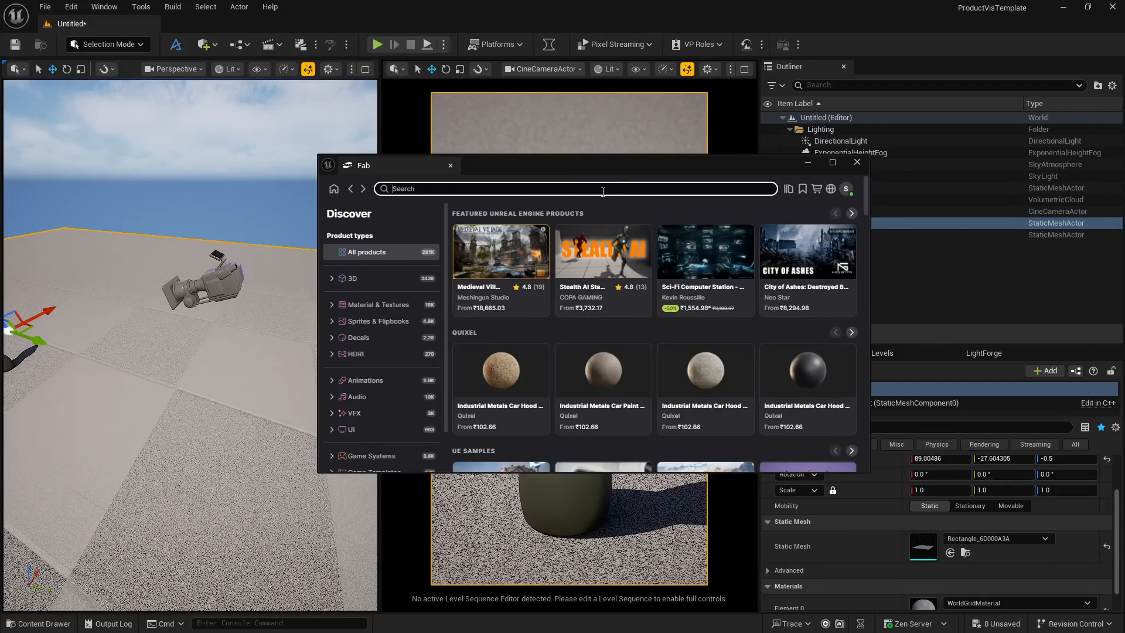
{"action": "type", "text": "concre"}
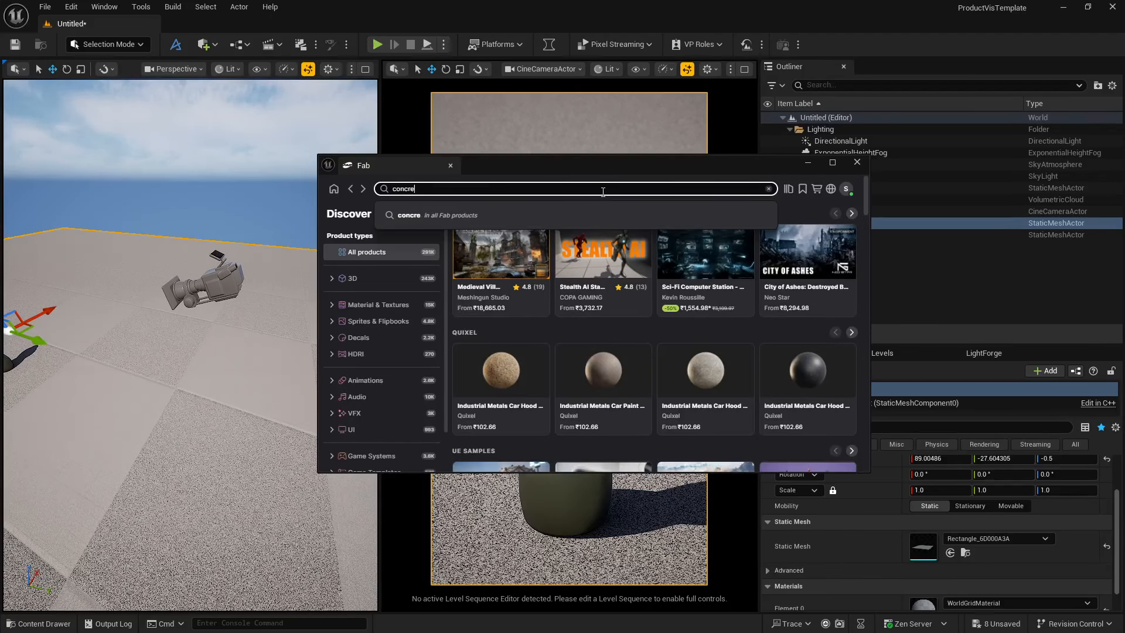
{"action": "type", "text": "te floor"}
{"action": "key", "text": "Return"}
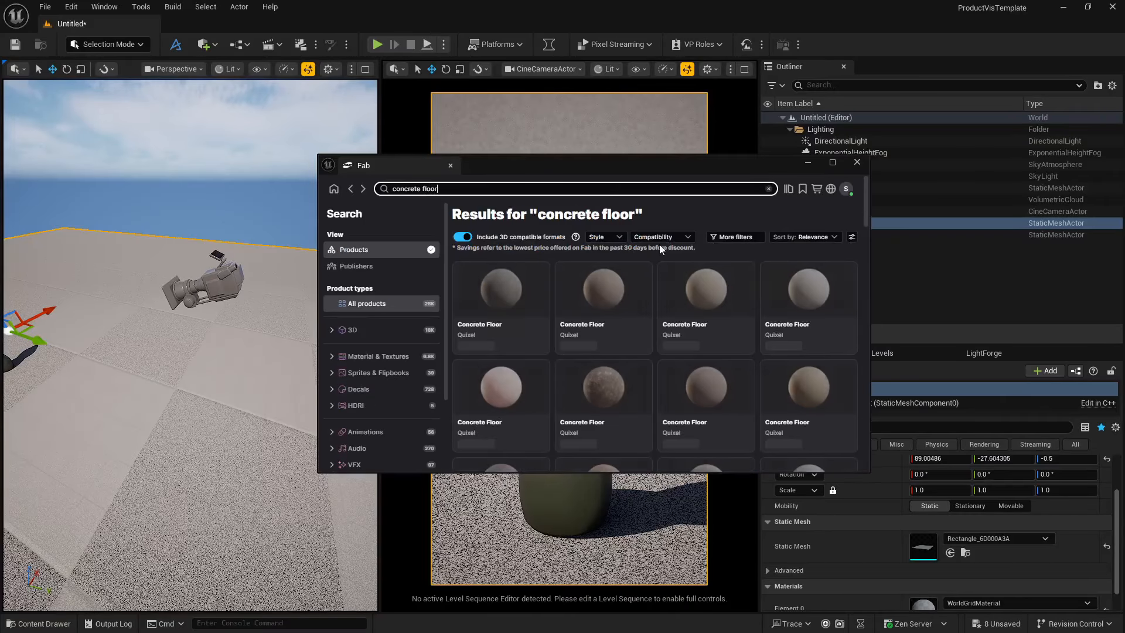
{"action": "left_click", "coordinate": [832, 162]}
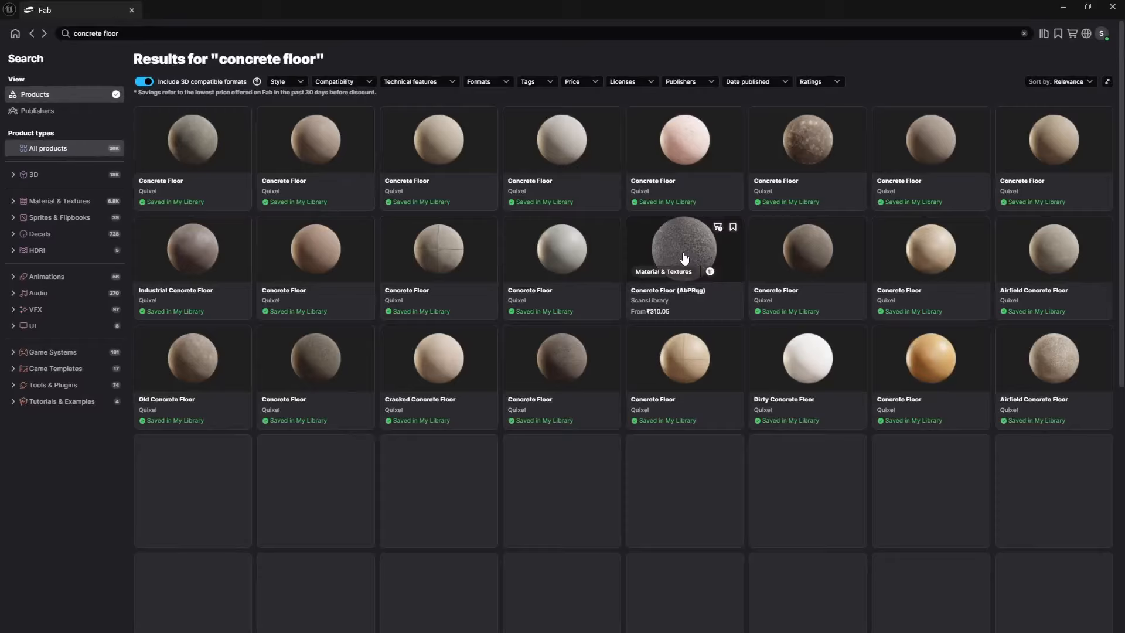
Preview several Quixel concrete floors and add the grey speckled one with square joints to the project at High quality
{"action": "left_click", "coordinate": [699, 342]}
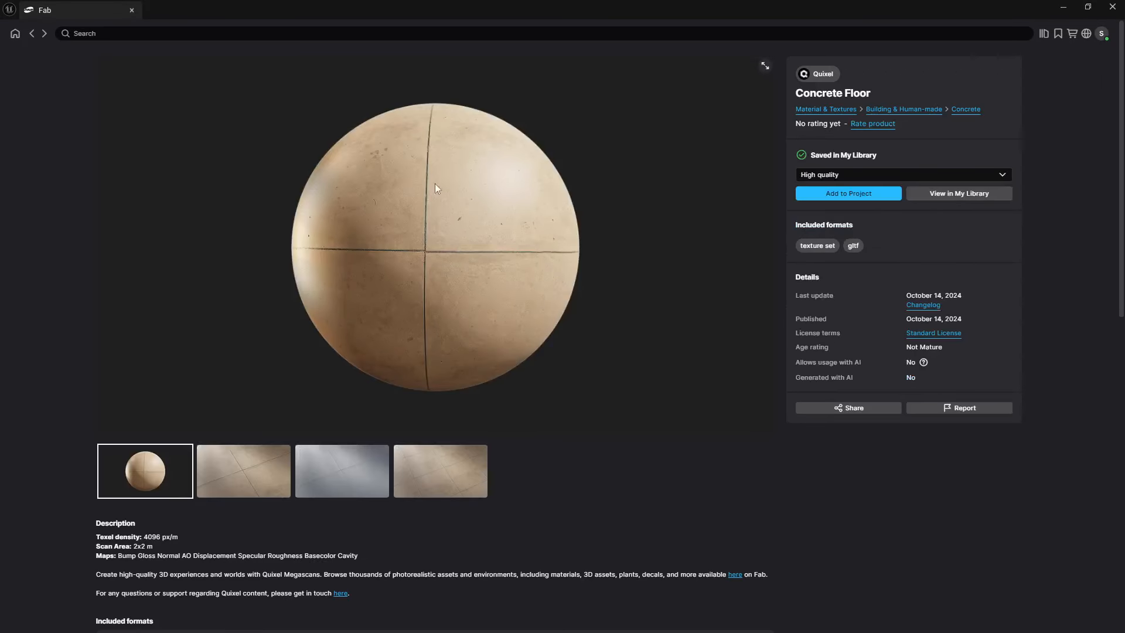
{"action": "left_click", "coordinate": [33, 34]}
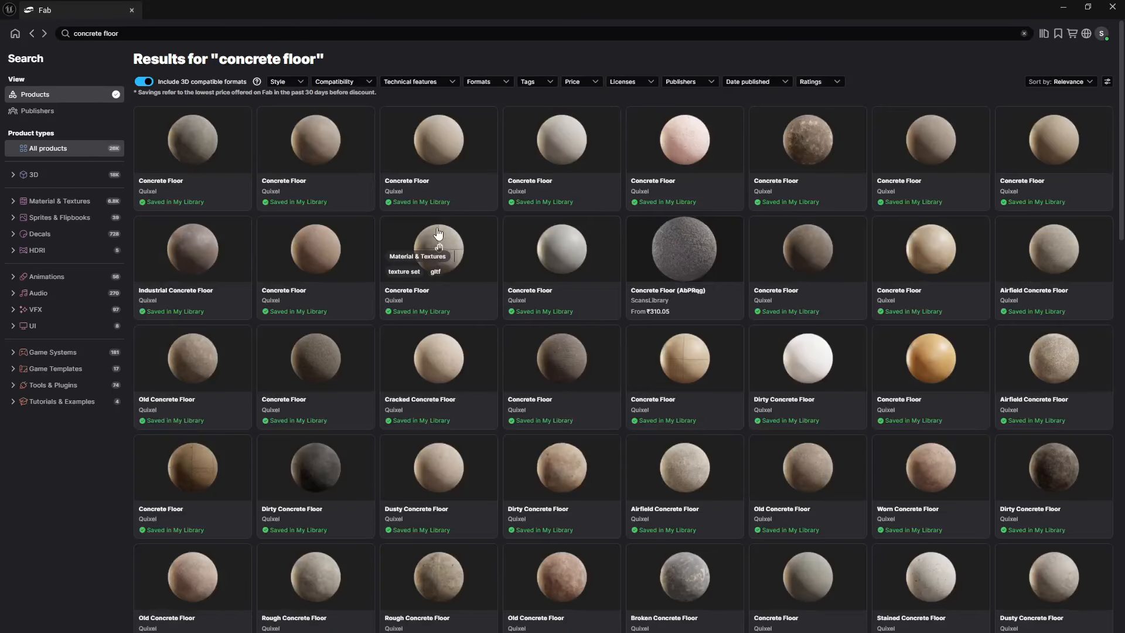
{"action": "left_click", "coordinate": [812, 552]}
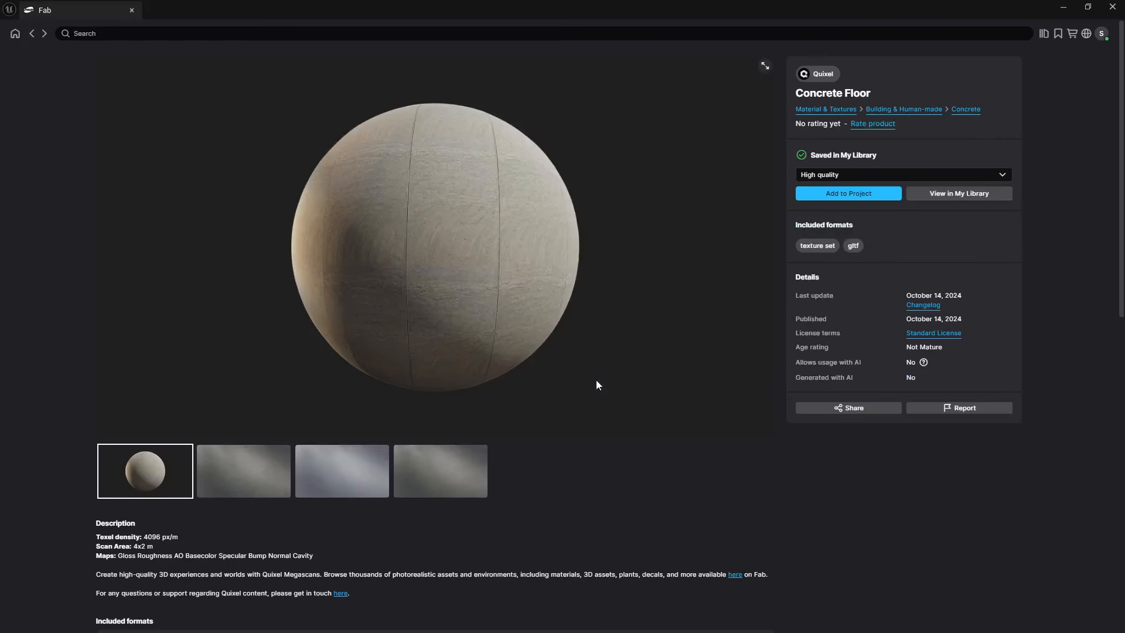
{"action": "left_click", "coordinate": [32, 36]}
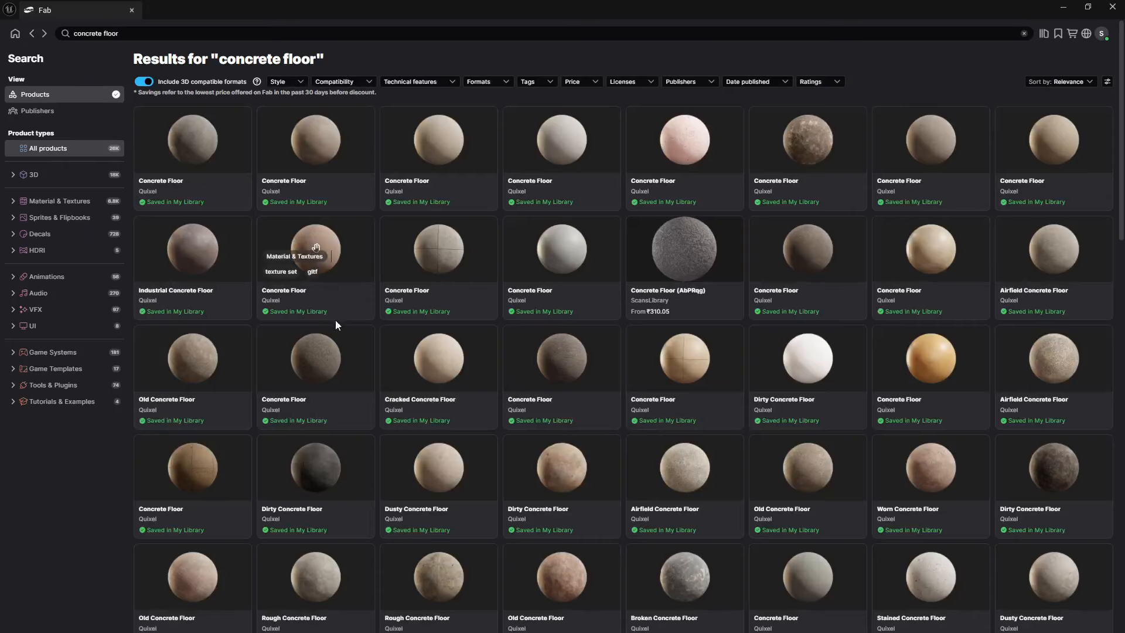
{"action": "left_click", "coordinate": [431, 231]}
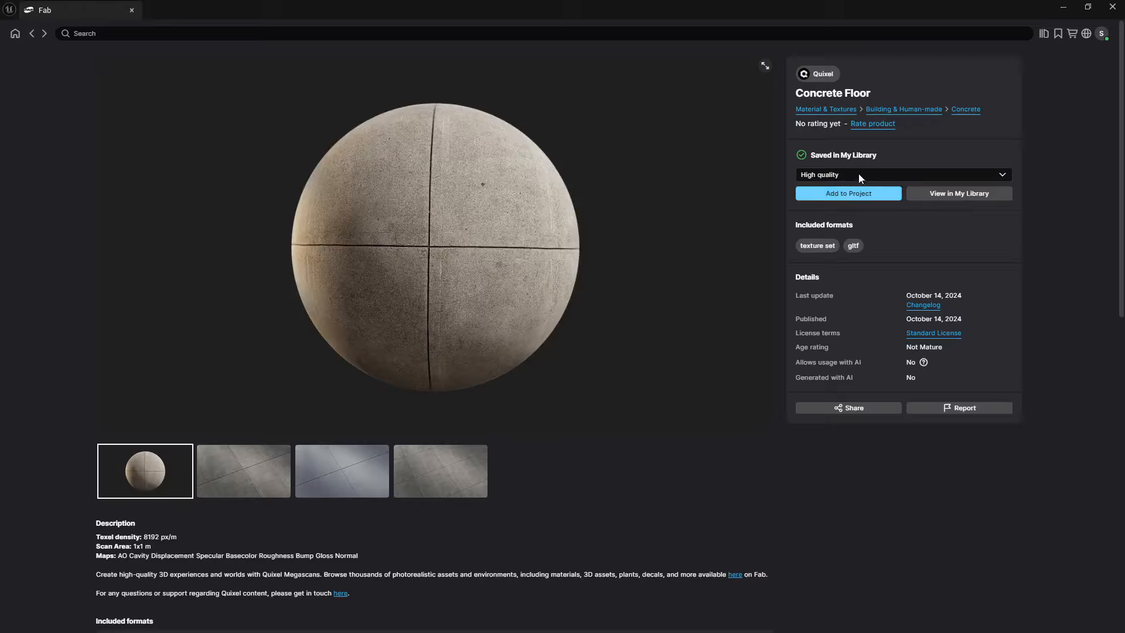
{"action": "left_click", "coordinate": [862, 198]}
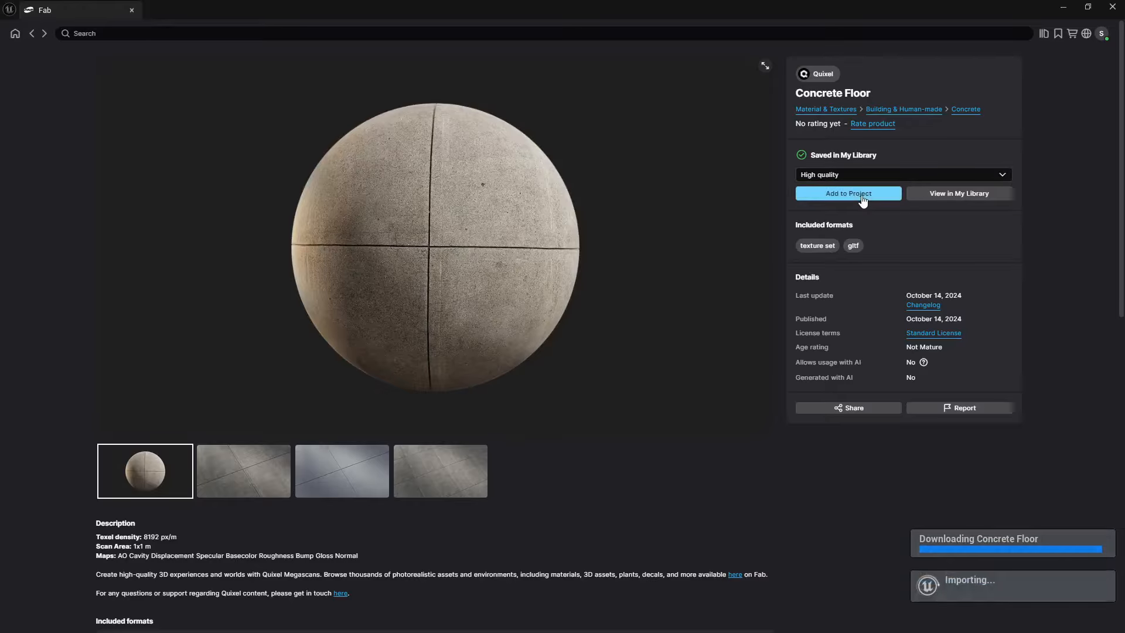
{"action": "left_click", "coordinate": [1087, 7]}
{"action": "left_click", "coordinate": [1010, 55]}
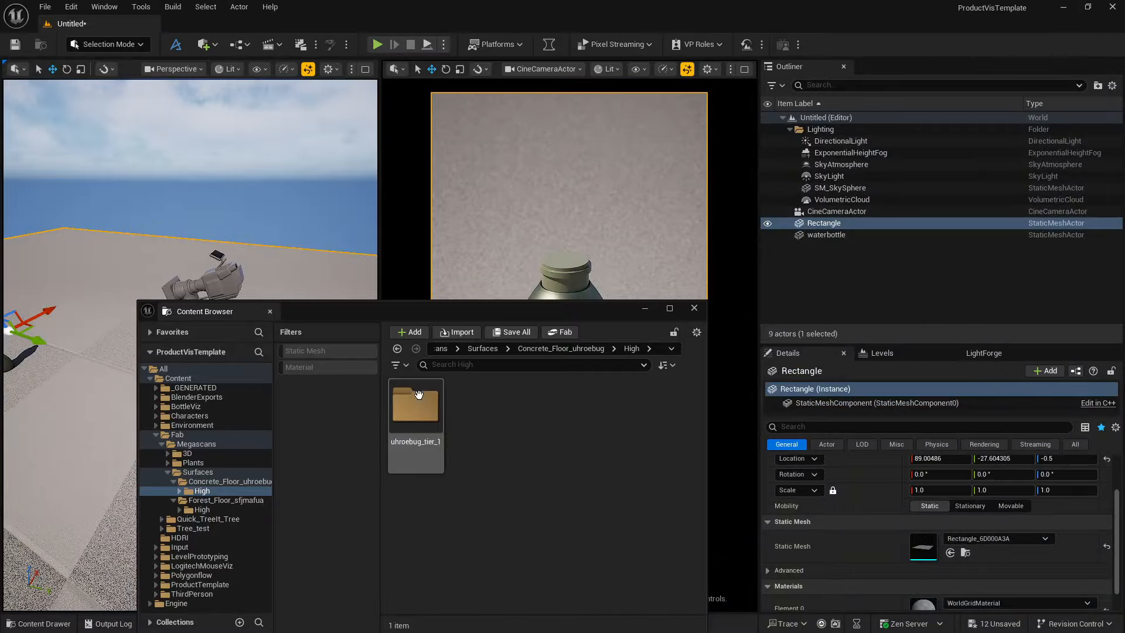
Locate MI_uhroebug in the imported concrete floor's Materials folder, inspect its parent material, and apply MI_uhroebug to the ground rectangle
{"action": "double_click", "coordinate": [429, 408]}
{"action": "double_click", "coordinate": [429, 409]}
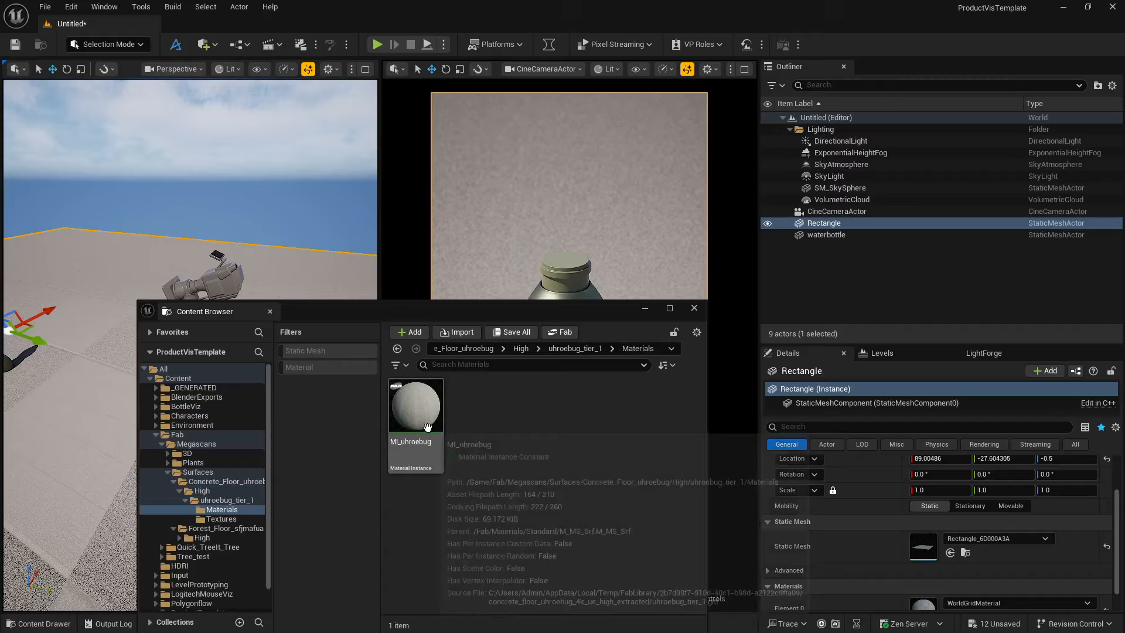
{"action": "double_click", "coordinate": [414, 409]}
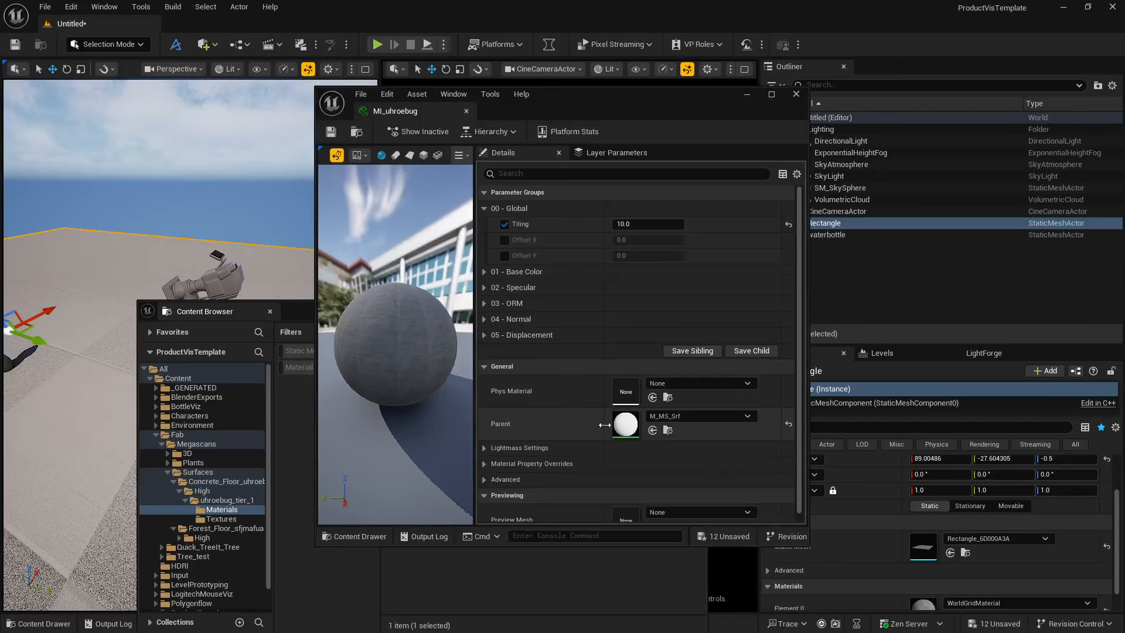
{"action": "double_click", "coordinate": [625, 423]}
{"action": "scroll", "coordinate": [553, 357], "scroll_direction": "up", "scroll_amount": 2}
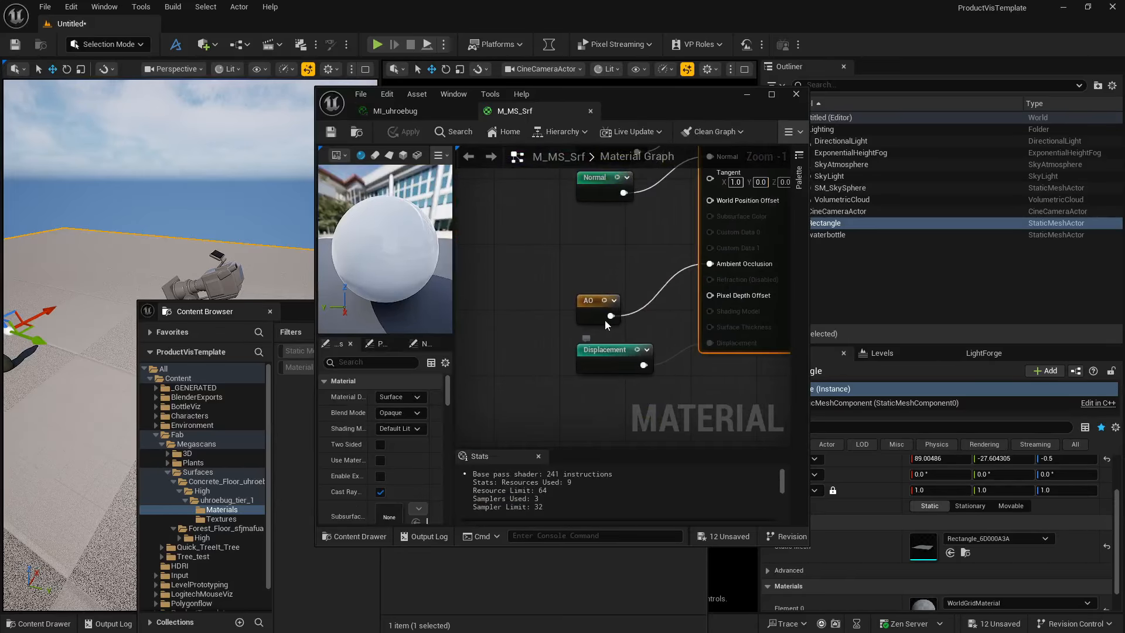
{"action": "left_click", "coordinate": [797, 94]}
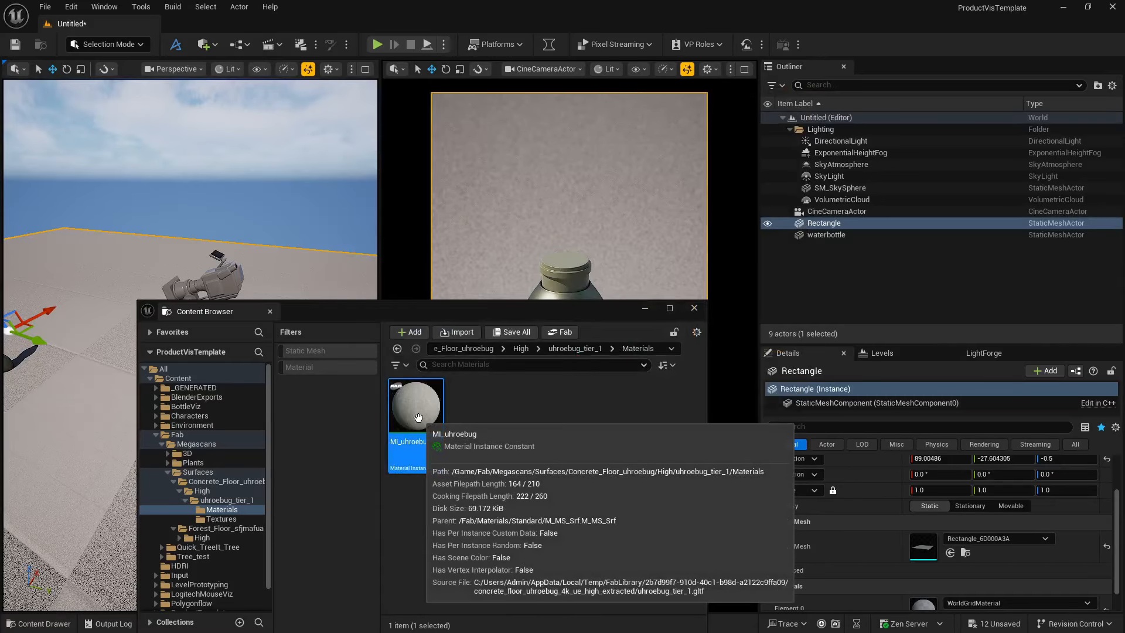
{"action": "left_click_drag", "start_coordinate": [417, 417], "coordinate": [67, 407]}
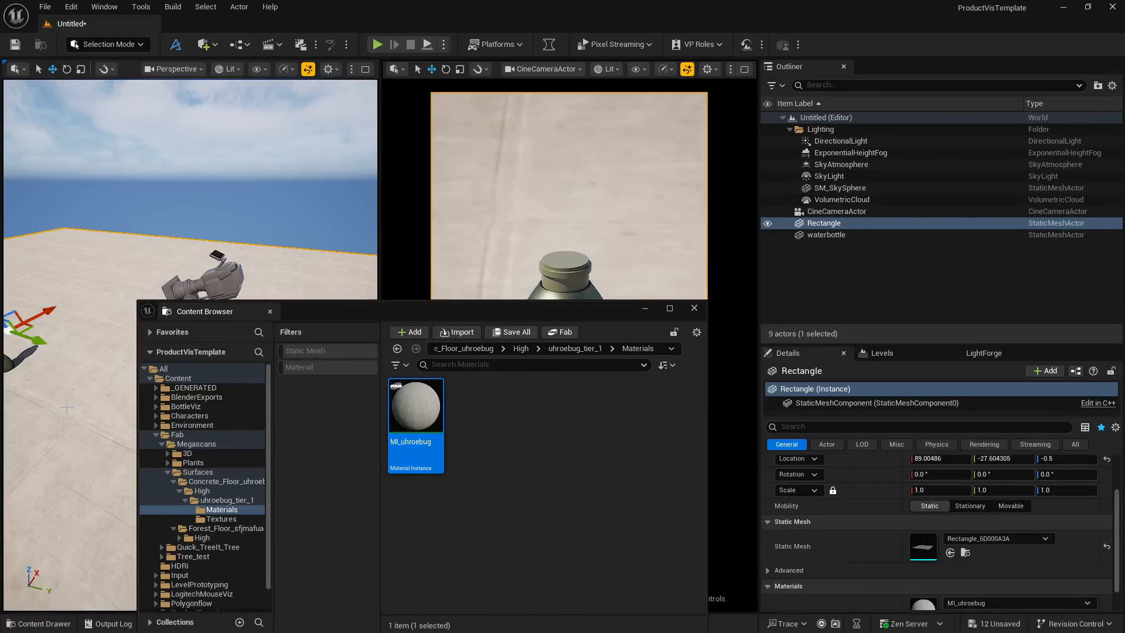
Open MI_uhroebug beside the camera view and lower its Tiling to 7.189925
{"action": "left_click_drag", "start_coordinate": [504, 320], "coordinate": [957, 159]}
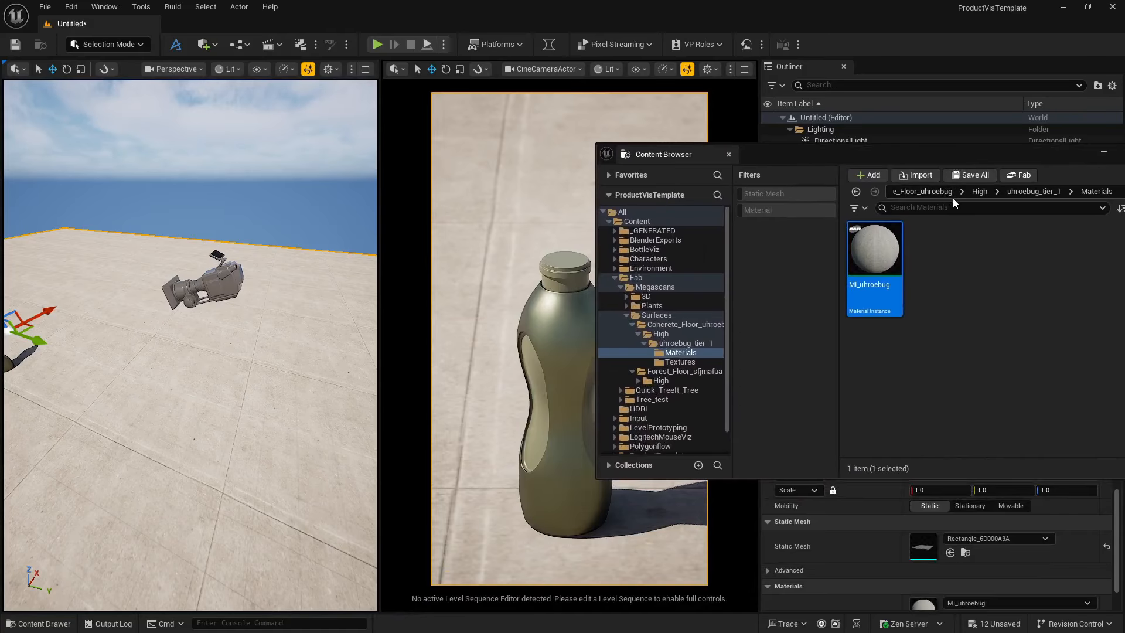
{"action": "mouse_move", "coordinate": [899, 249]}
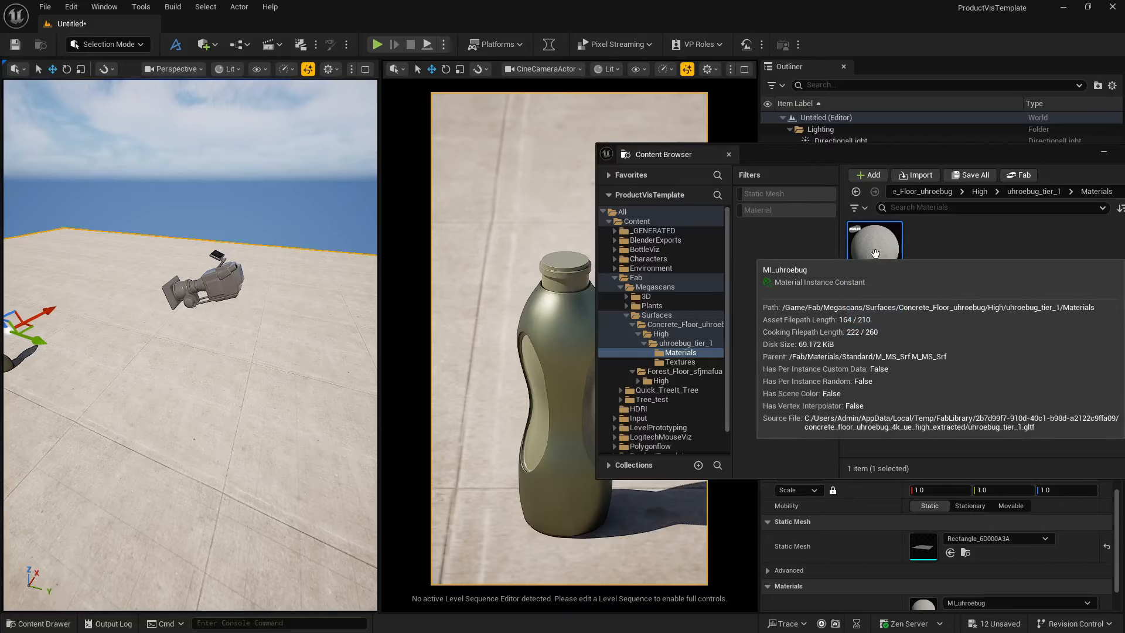
{"action": "double_click", "coordinate": [874, 252]}
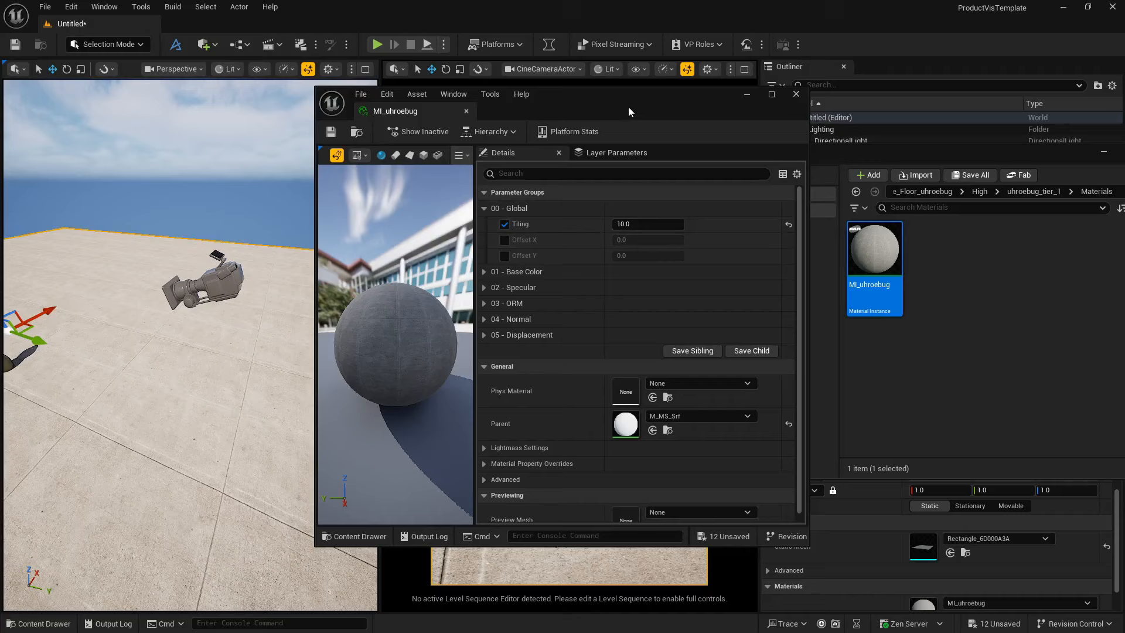
{"action": "left_click_drag", "start_coordinate": [638, 108], "coordinate": [940, 139]}
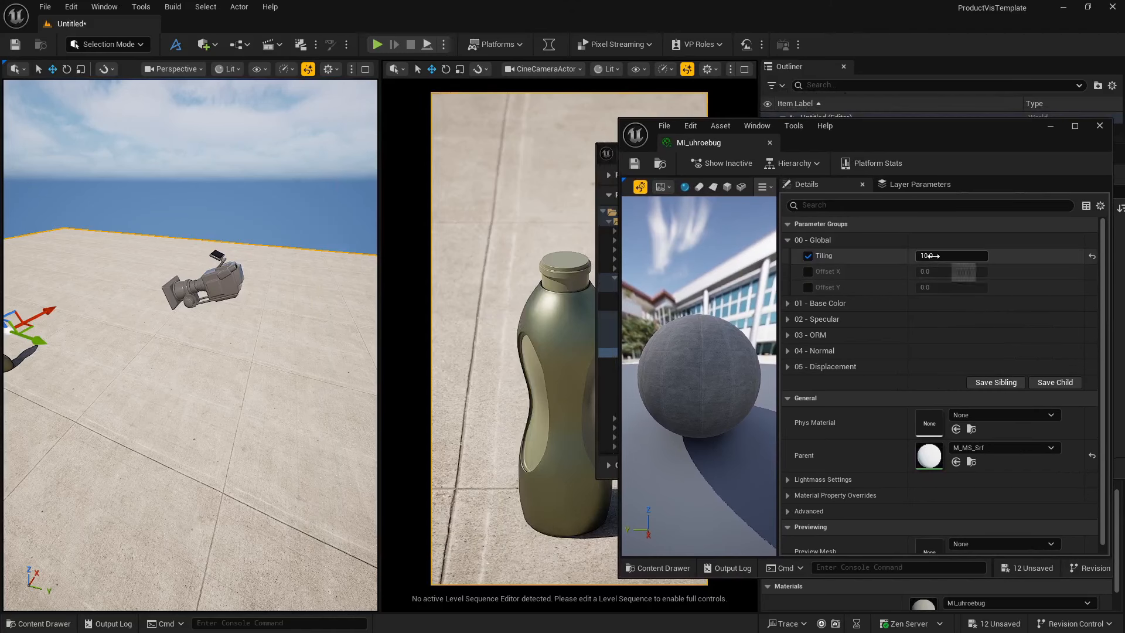
{"action": "left_click_drag", "start_coordinate": [949, 256], "coordinate": [917, 255]}
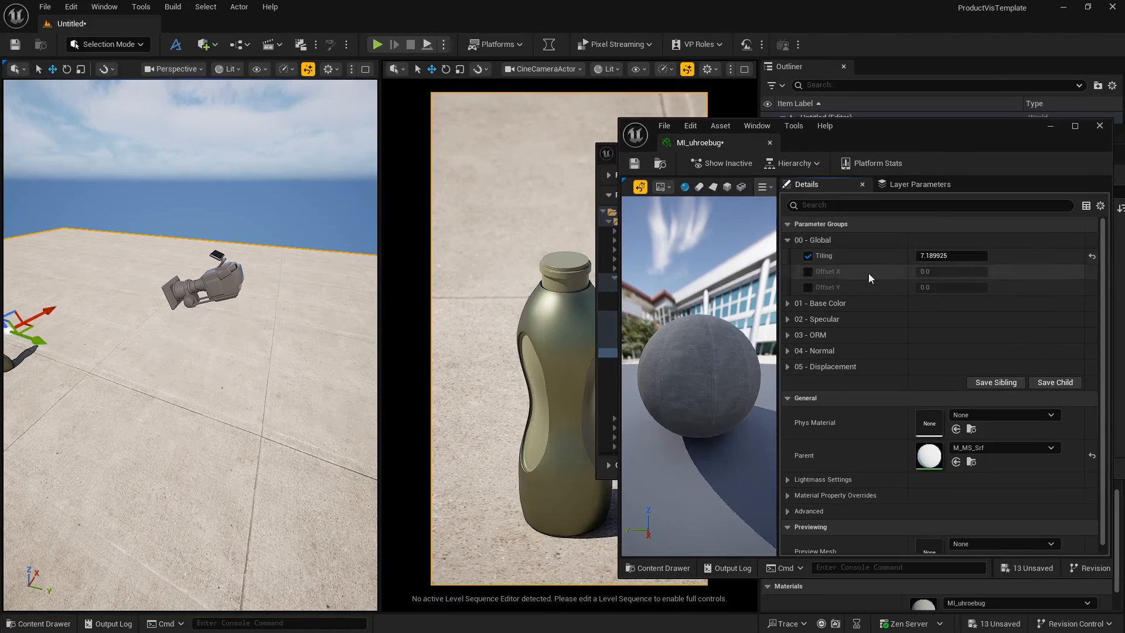
Enable MI_uhroebug's Offset X and Offset Y overrides, adjust Offset X so the long floor joint runs beside the bottle, and close the instance
{"action": "left_click_drag", "start_coordinate": [848, 133], "coordinate": [911, 398]}
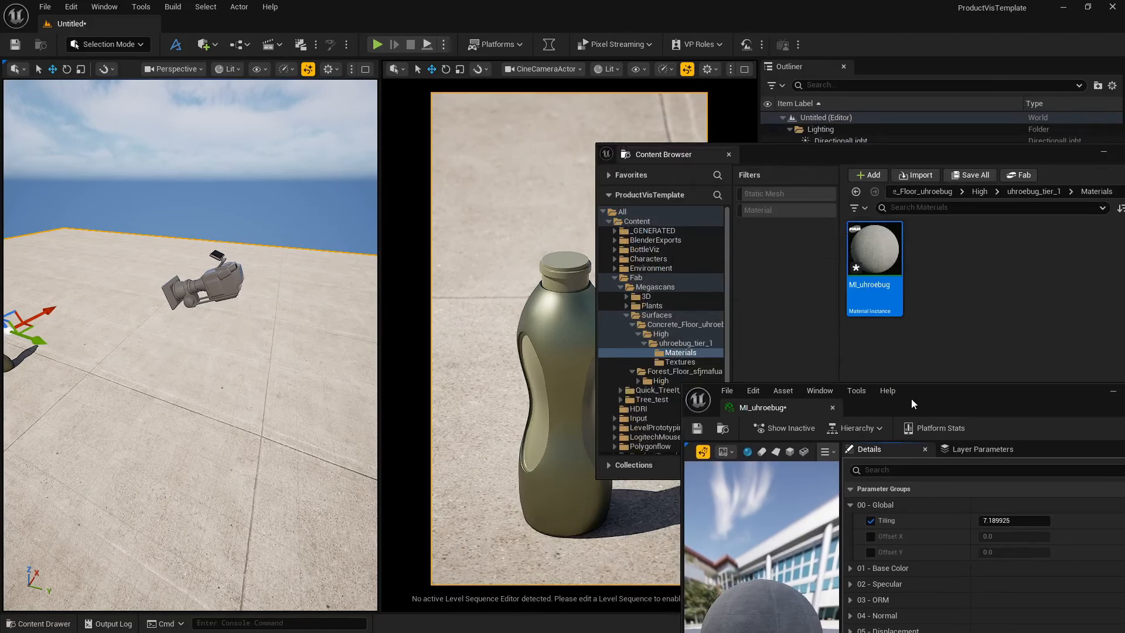
{"action": "left_click_drag", "start_coordinate": [771, 151], "coordinate": [316, 212]}
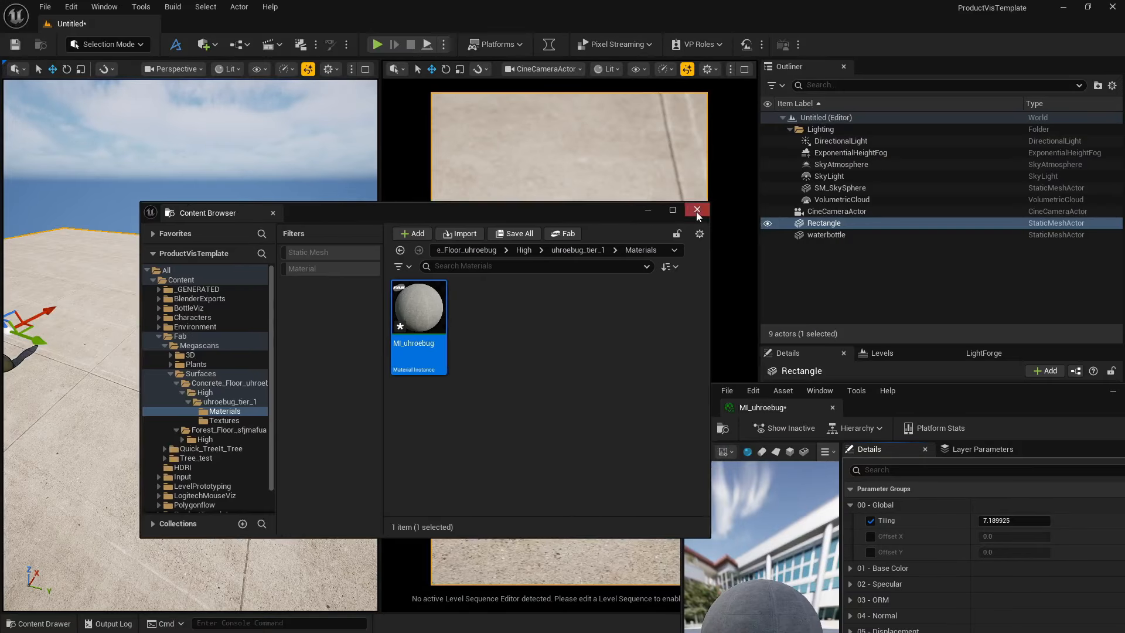
{"action": "left_click", "coordinate": [697, 212]}
{"action": "left_click_drag", "start_coordinate": [898, 410], "coordinate": [138, 105]}
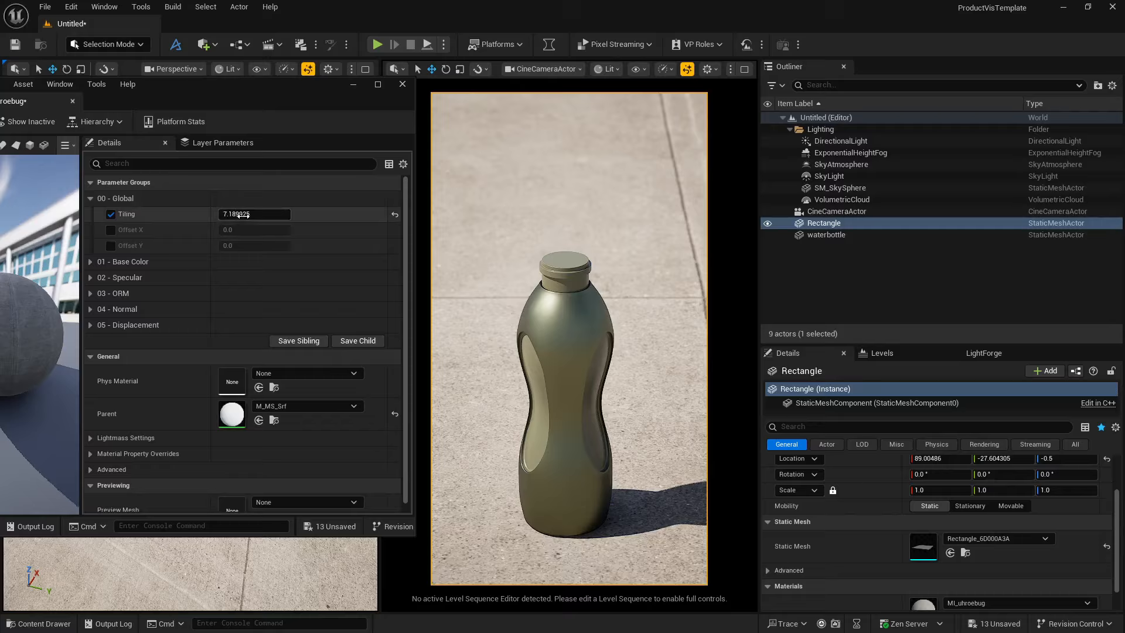
{"action": "left_click", "coordinate": [110, 231]}
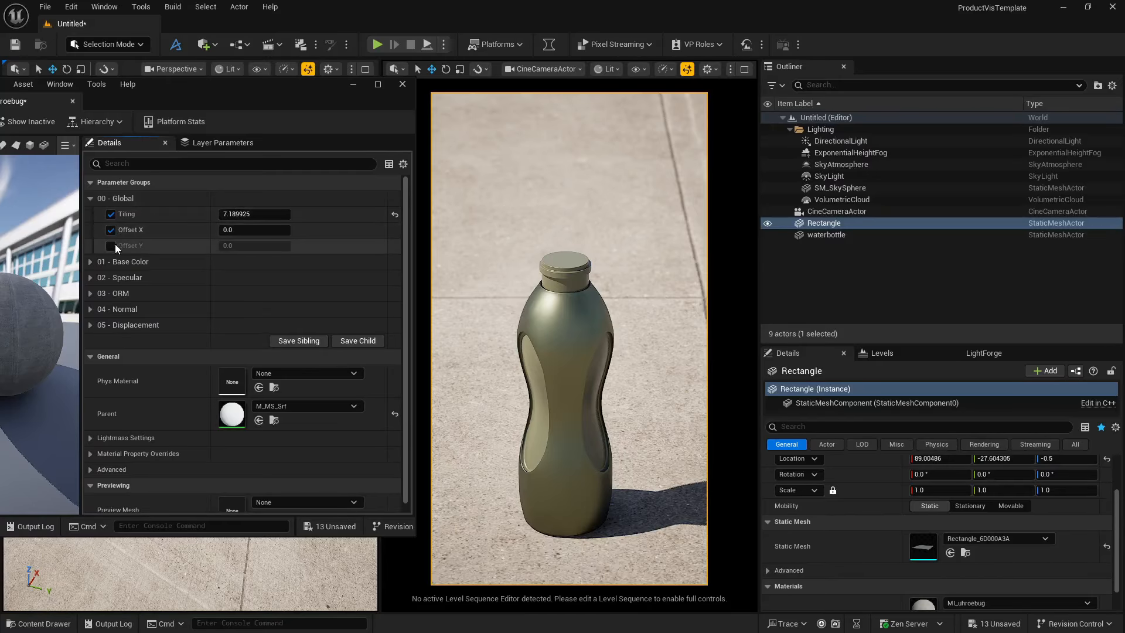
{"action": "left_click", "coordinate": [110, 245]}
{"action": "mouse_move", "coordinate": [241, 230]}
{"action": "left_mouse_down"}
{"action": "mouse_move", "coordinate": [270, 229]}
{"action": "mouse_move", "coordinate": [249, 230]}
{"action": "left_mouse_up"}
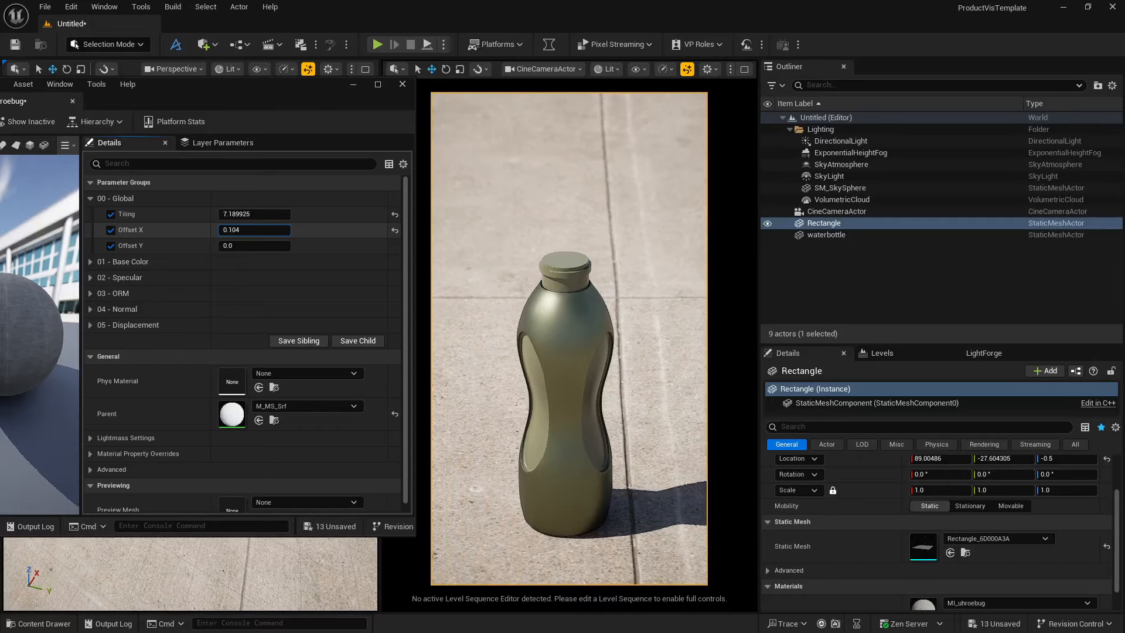
{"action": "left_click_drag", "start_coordinate": [249, 230], "coordinate": [246, 230]}
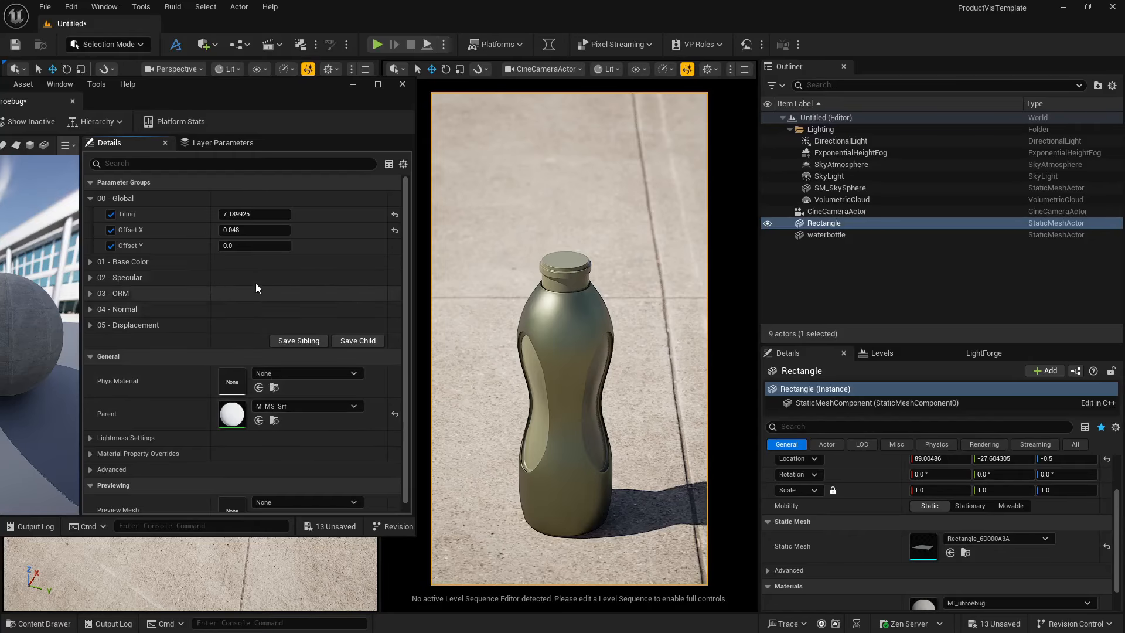
{"action": "left_click_drag", "start_coordinate": [246, 230], "coordinate": [248, 230]}
{"action": "left_click", "coordinate": [402, 84]}
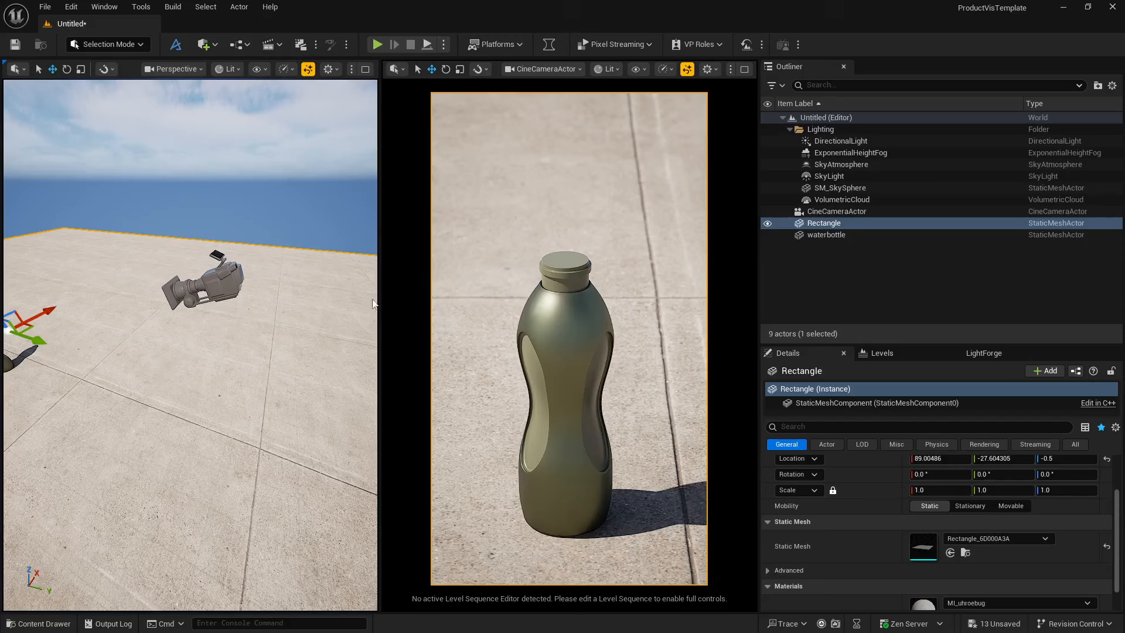
Save everything, creating a new Level folder inside BottleViz and naming the level BottleViz
{"action": "left_click", "coordinate": [44, 6]}
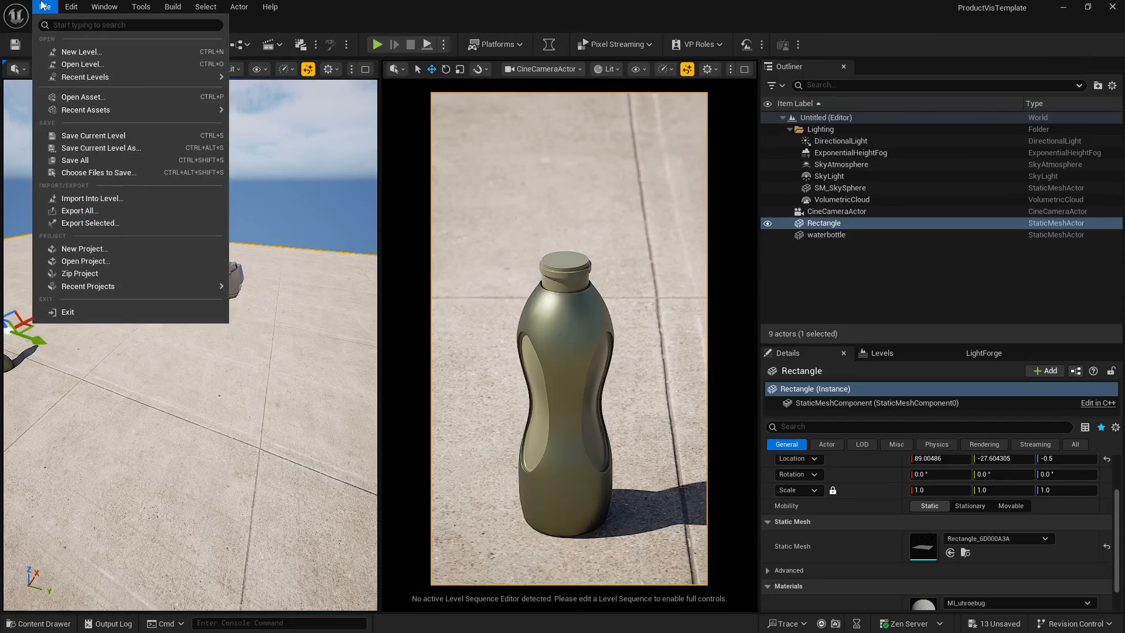
{"action": "left_click", "coordinate": [79, 161]}
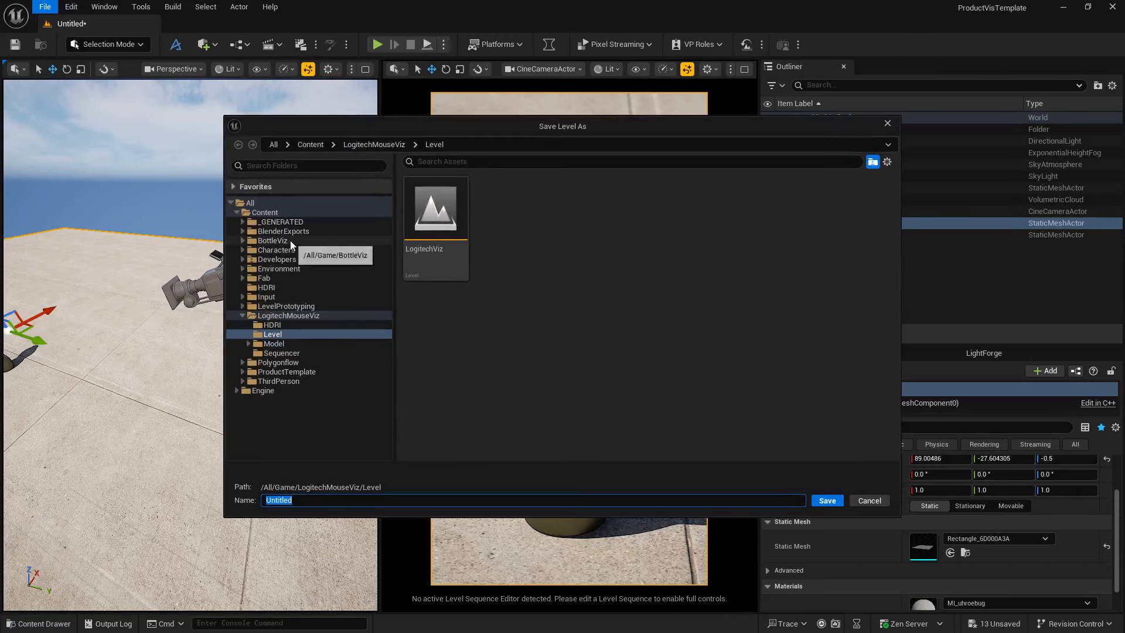
{"action": "left_click", "coordinate": [272, 240]}
{"action": "right_click", "coordinate": [557, 290]}
{"action": "left_click", "coordinate": [580, 318]}
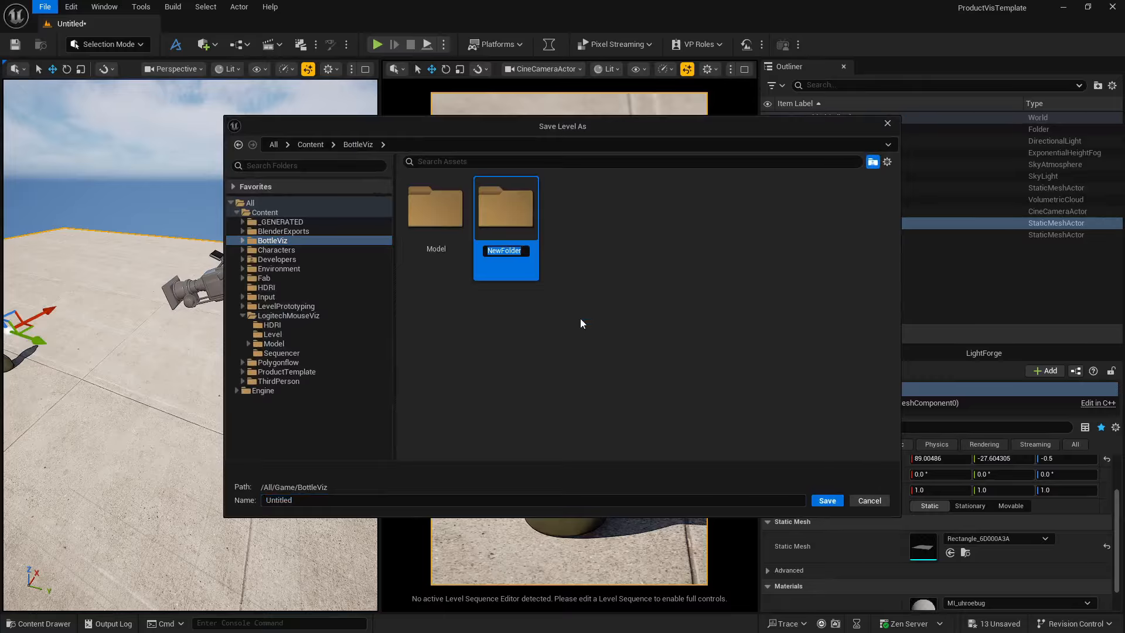
{"action": "type", "text": "Level"}
{"action": "key", "text": "Return"}
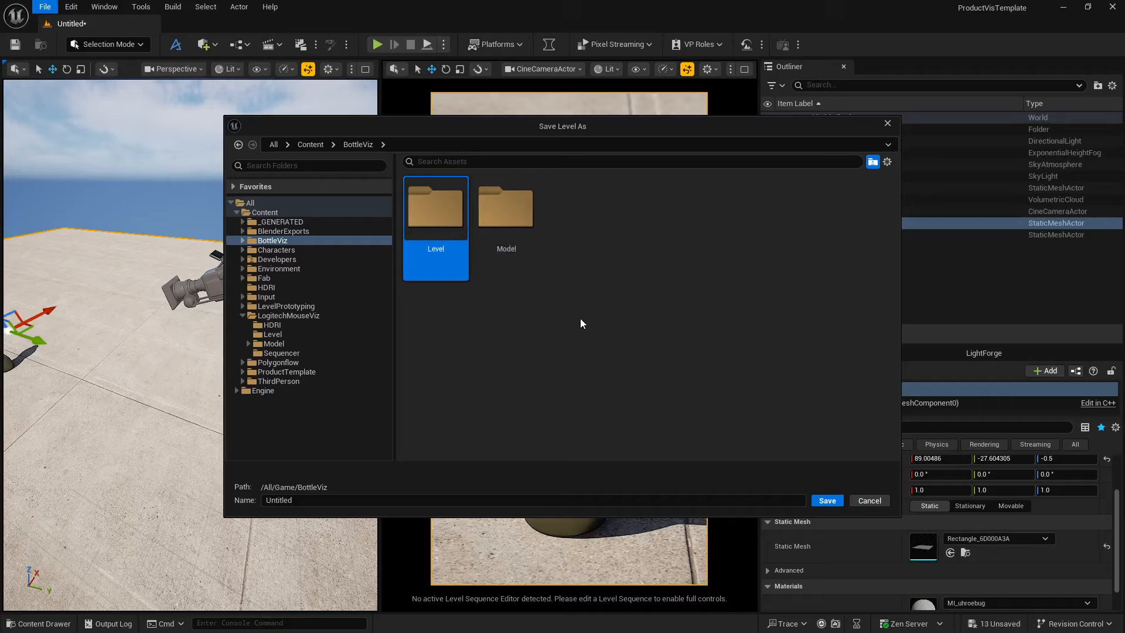
{"action": "double_click", "coordinate": [451, 227]}
{"action": "left_click", "coordinate": [357, 499]}
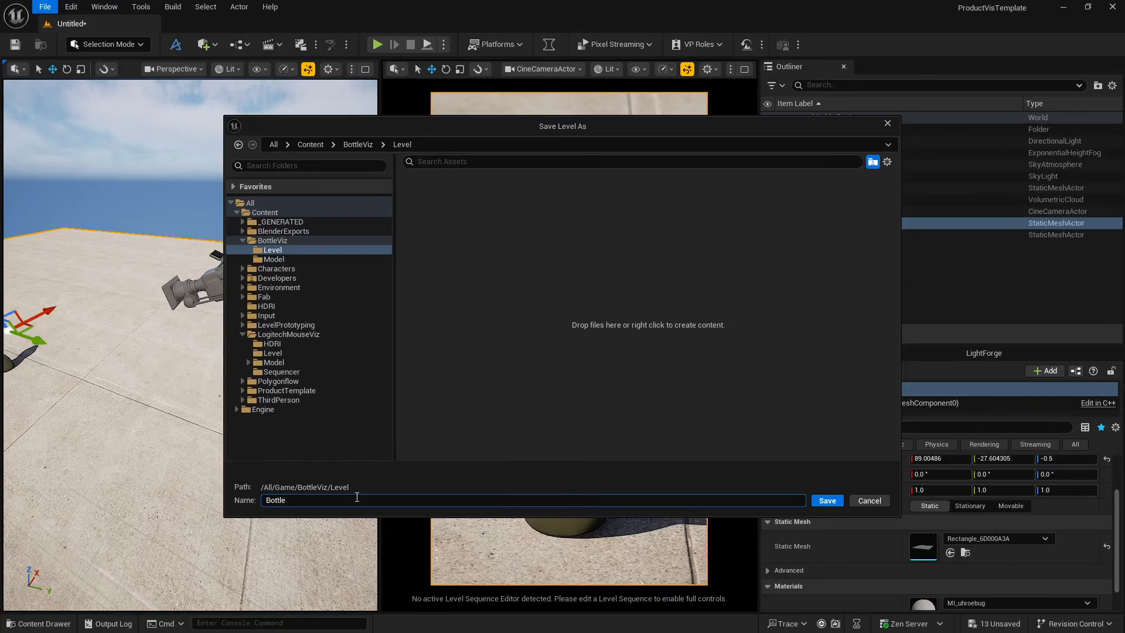
{"action": "left_click", "coordinate": [842, 500]}
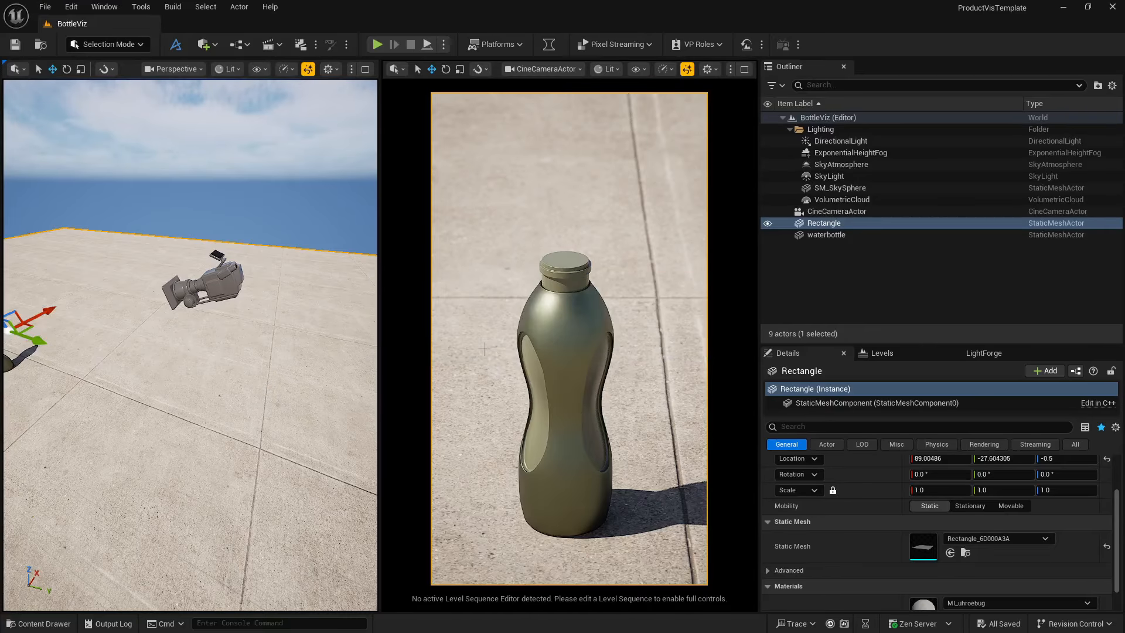
Swing the sun direction so the bottle's shadow falls on its opposite side, and check which basic shapes can be placed
{"action": "left_click", "coordinate": [287, 221]}
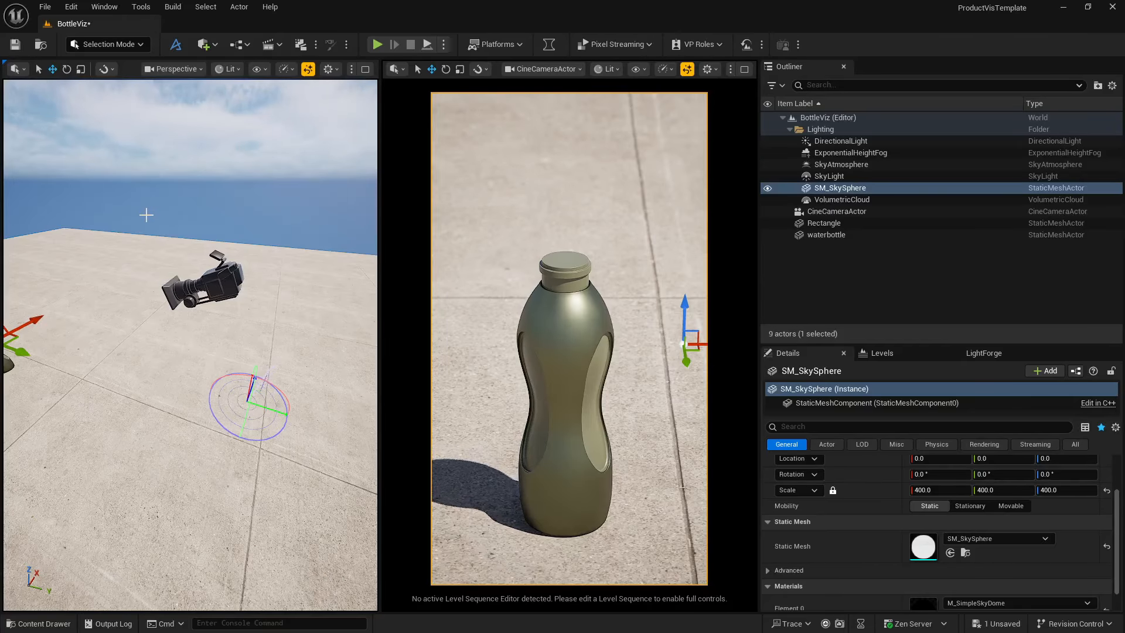
{"action": "right_click_drag", "start_coordinate": [197, 325], "coordinate": [170, 169]}
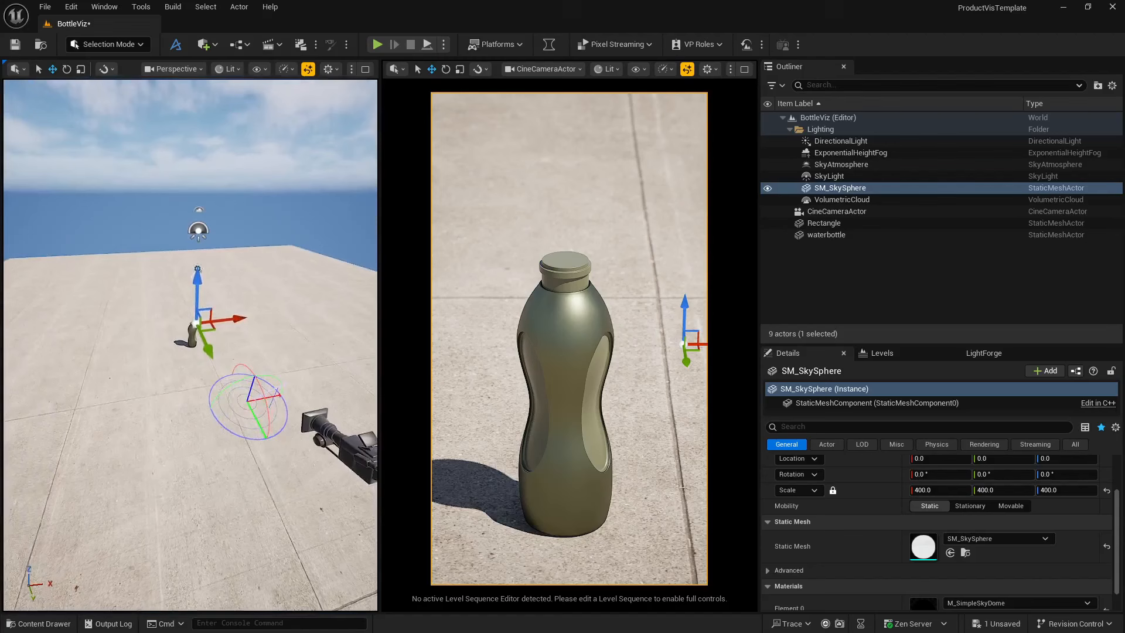
{"action": "left_click", "coordinate": [205, 44]}
{"action": "mouse_move", "coordinate": [265, 154]}
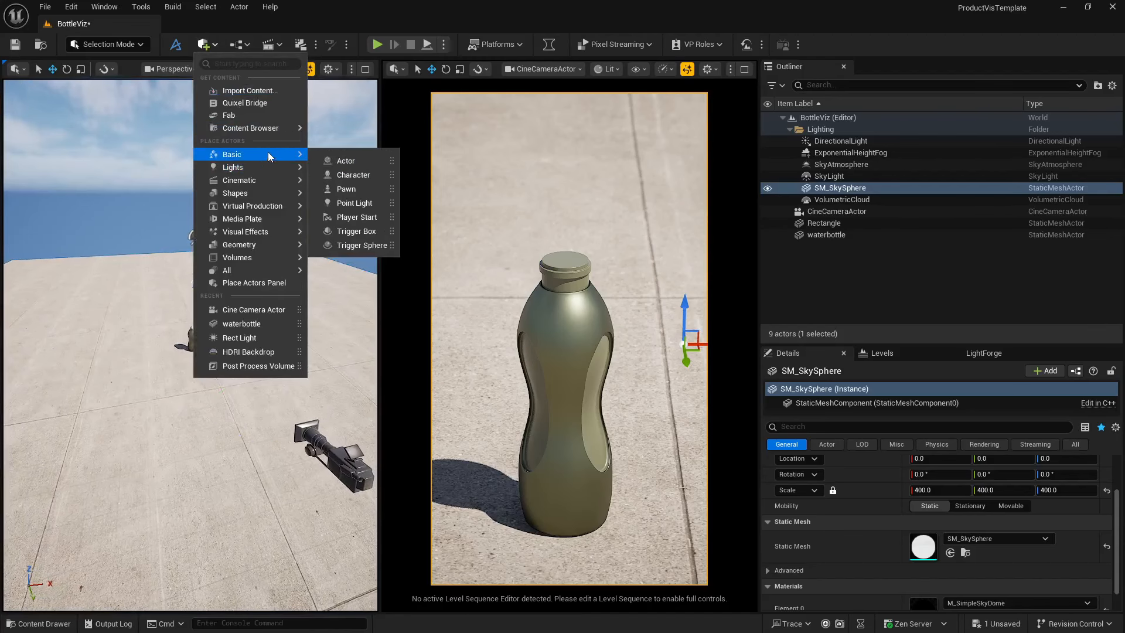
{"action": "mouse_move", "coordinate": [265, 192]}
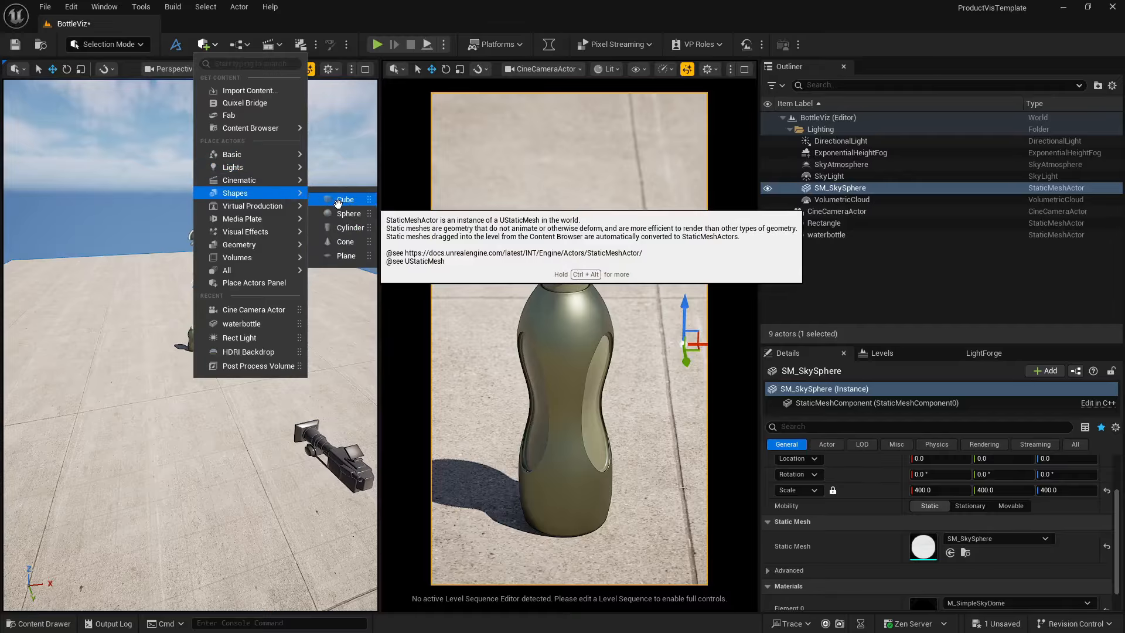
Switch to Modeling mode and place a new box on the floor near the bottle, about 275.8 wide and 1000 high
{"action": "left_click", "coordinate": [111, 44]}
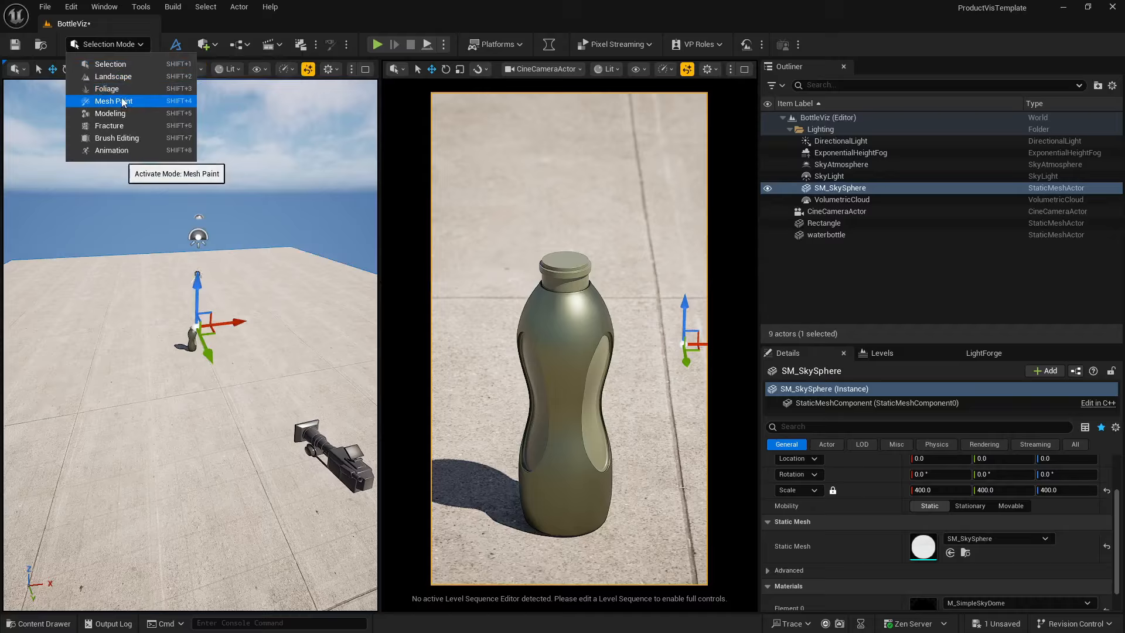
{"action": "left_click", "coordinate": [73, 159]}
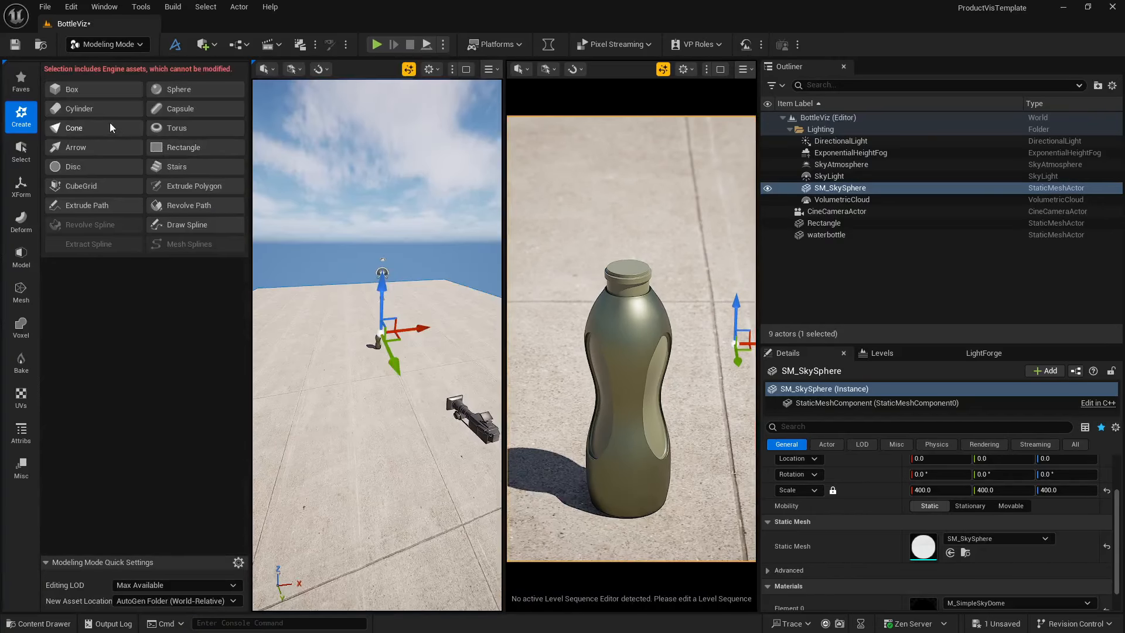
{"action": "left_click", "coordinate": [88, 87]}
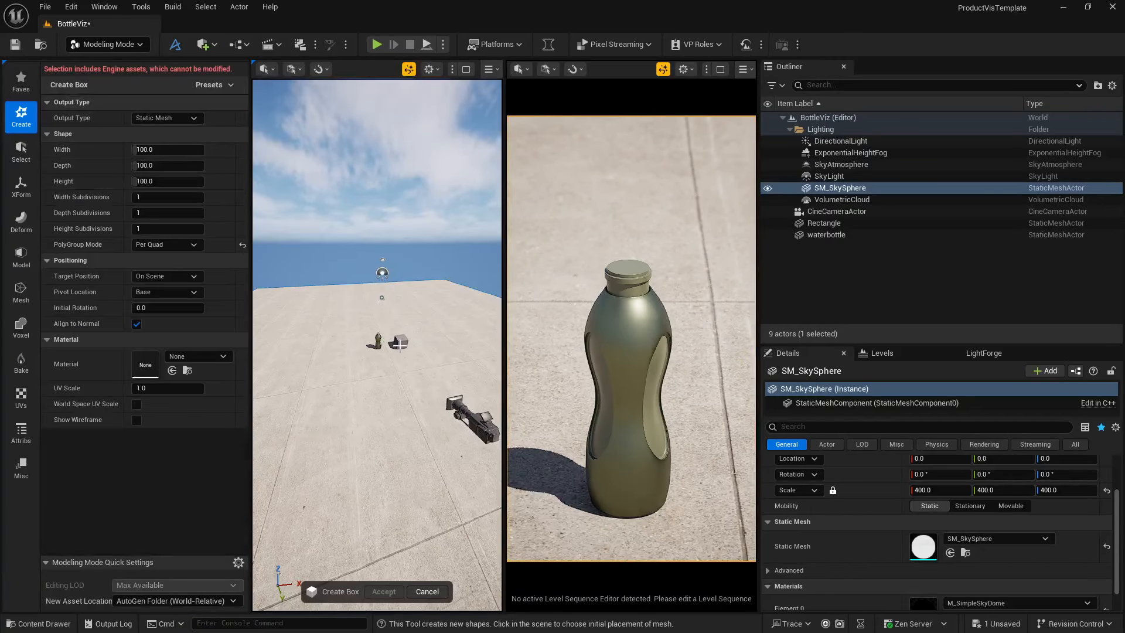
{"action": "left_click", "coordinate": [399, 344]}
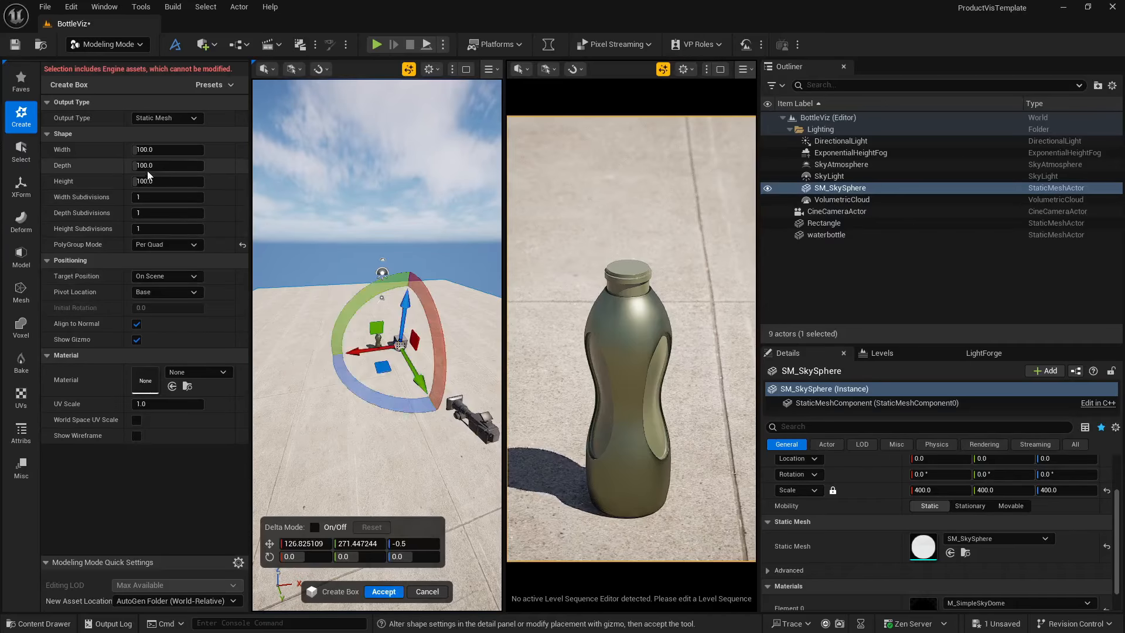
{"action": "left_click_drag", "start_coordinate": [138, 150], "coordinate": [188, 150]}
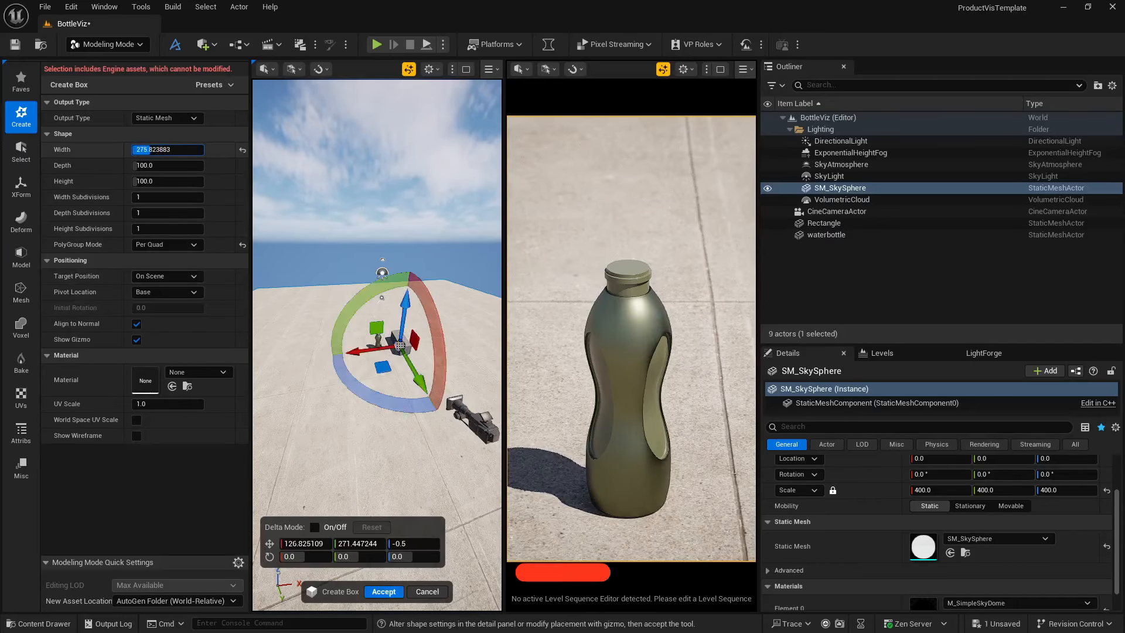
{"action": "left_click", "coordinate": [140, 181]}
{"action": "type", "text": "1000"}
{"action": "key", "text": "Return"}
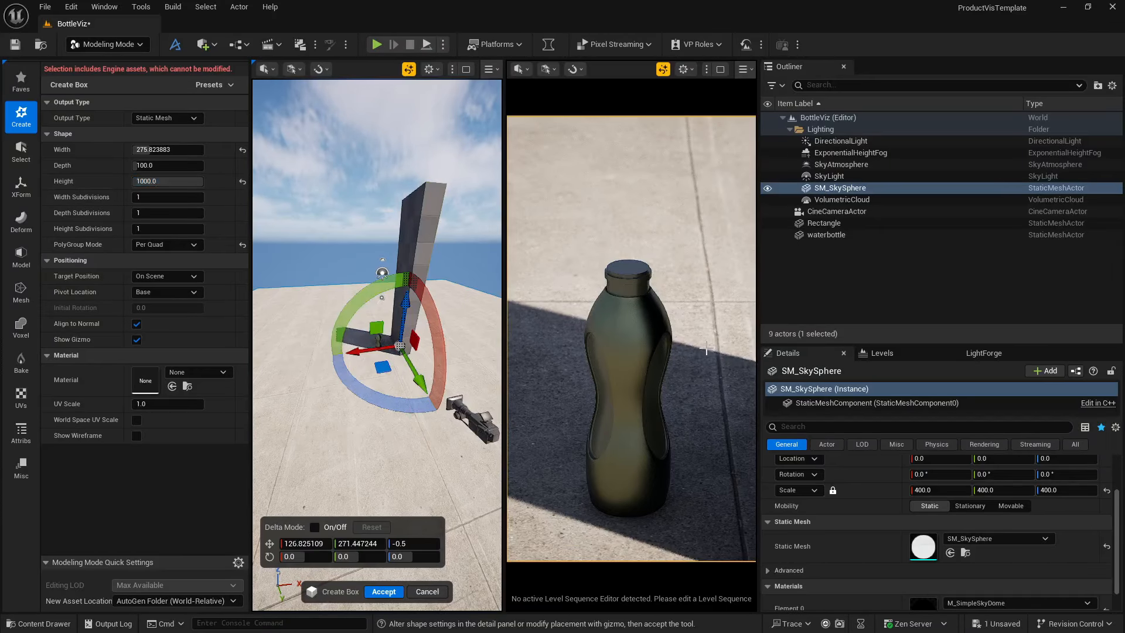
Position the box at about X 110.3, Y 226.4 with Z rotation about -11.2°, casting its shadow across the bottle's lower area, and accept it
{"action": "key", "text": "a"}
{"action": "right_click_drag", "start_coordinate": [384, 339], "coordinate": [487, 341]}
{"action": "mouse_move", "coordinate": [463, 358]}
{"action": "left_mouse_down"}
{"action": "mouse_move", "coordinate": [427, 351]}
{"action": "mouse_move", "coordinate": [459, 358]}
{"action": "mouse_move", "coordinate": [461, 347]}
{"action": "left_mouse_up"}
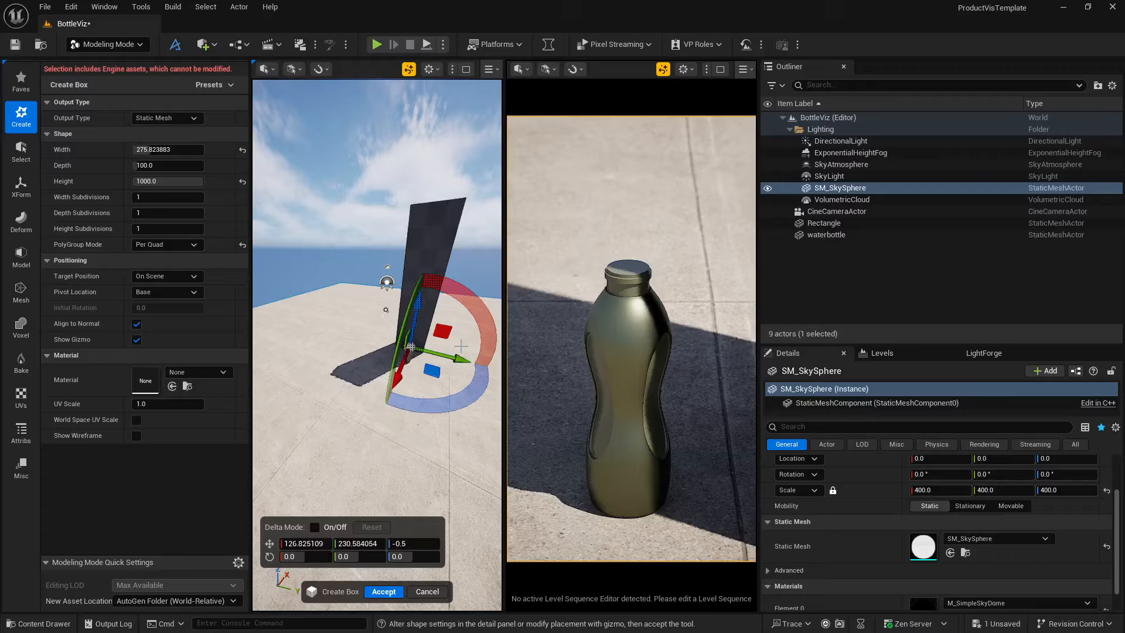
{"action": "left_click_drag", "start_coordinate": [461, 346], "coordinate": [460, 346]}
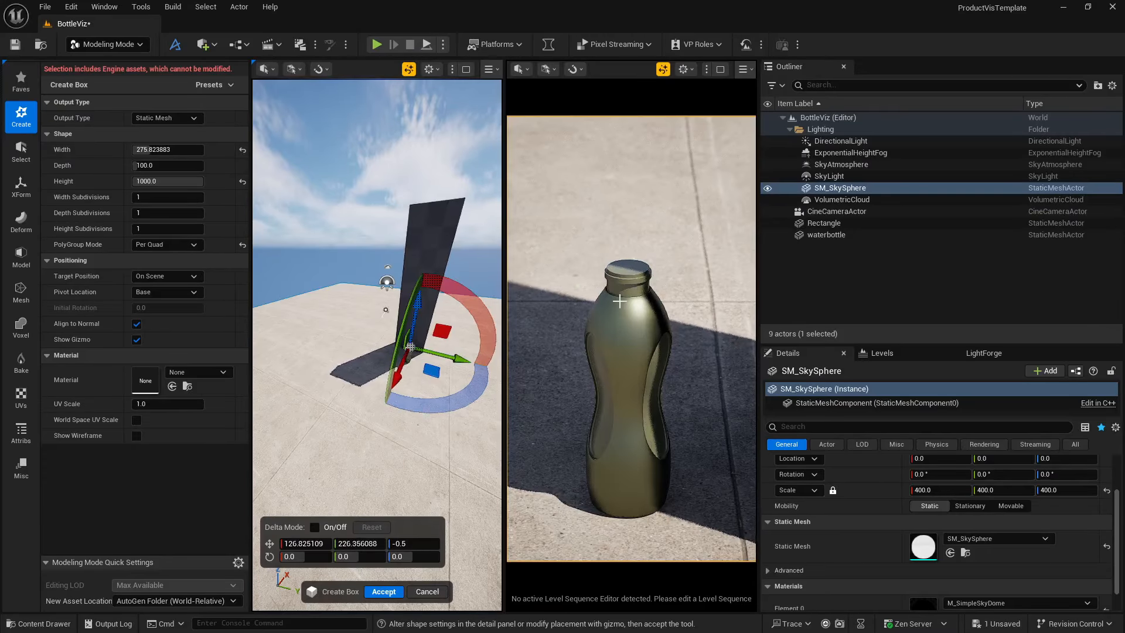
{"action": "left_click_drag", "start_coordinate": [426, 384], "coordinate": [397, 371]}
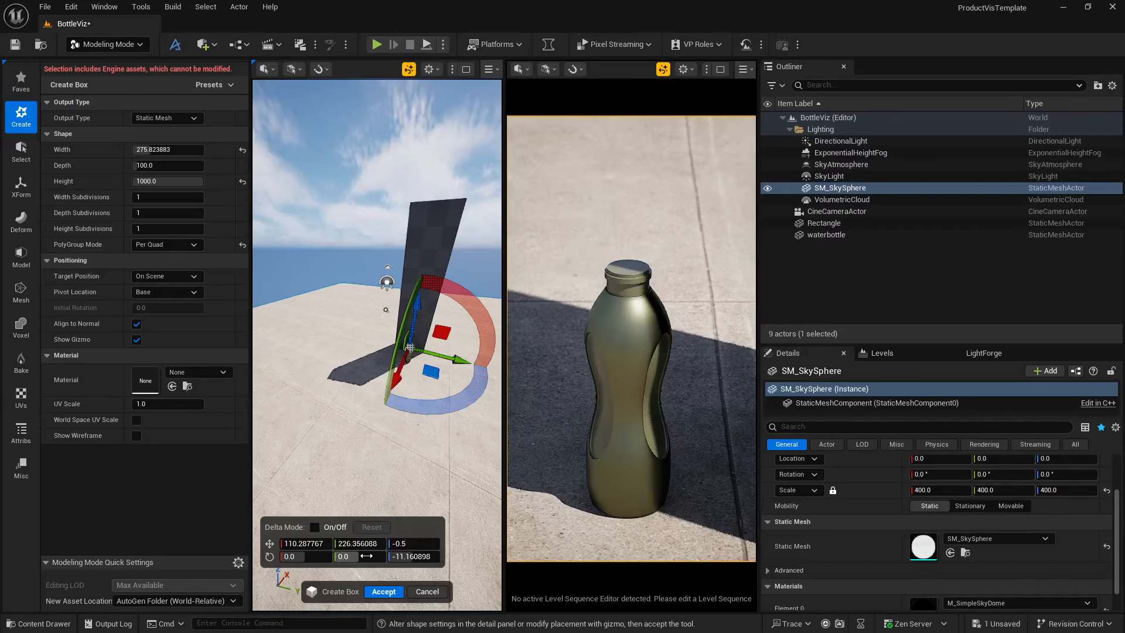
{"action": "left_click", "coordinate": [379, 592]}
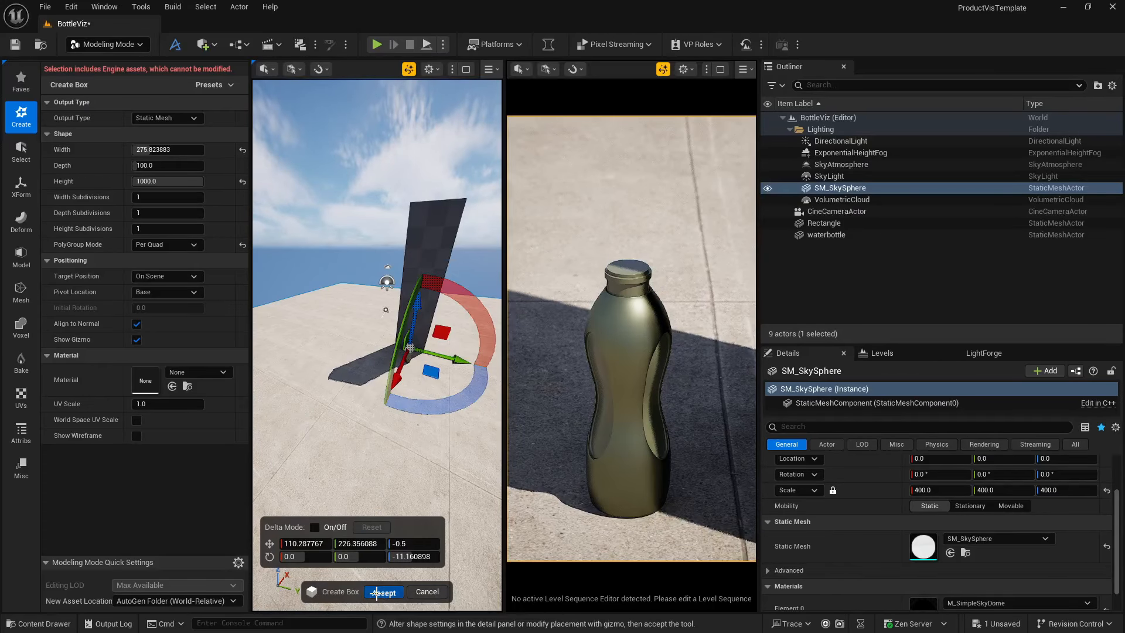
Duplicate the shadow-casting box to the other side of the bottle and scale the copy to 2.0
{"action": "left_click_drag", "start_coordinate": [456, 359], "coordinate": [360, 396], "text": "alt"}
{"action": "key", "text": "r"}
{"action": "key", "text": "w"}
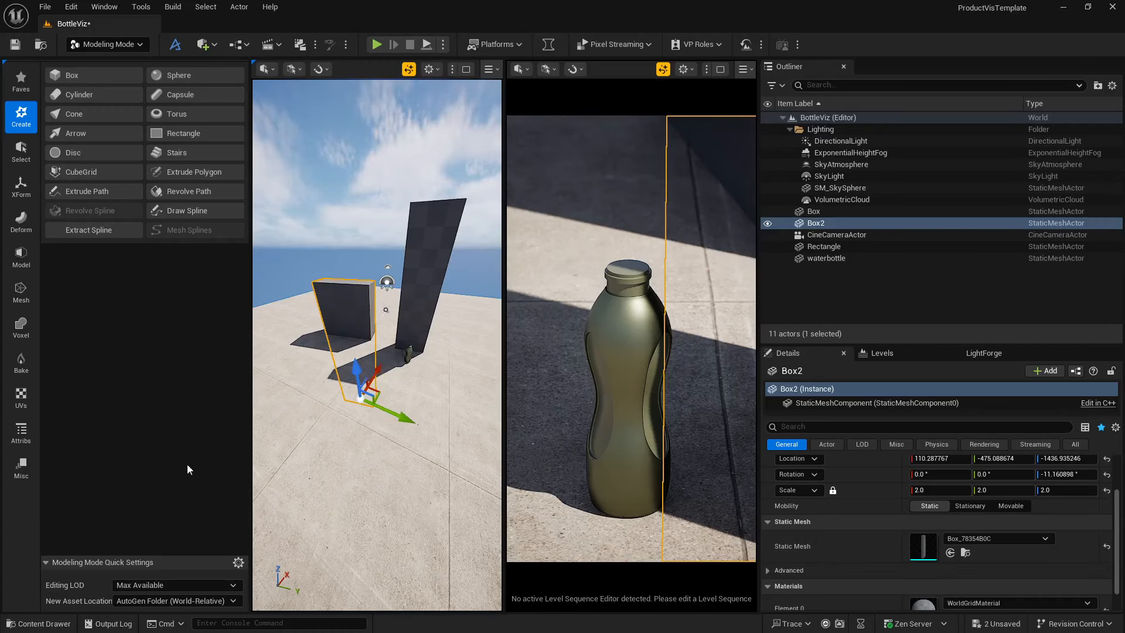
Locate the floor's MI_uhroebug material in the project and apply it to the duplicate box
{"action": "left_click", "coordinate": [38, 623]}
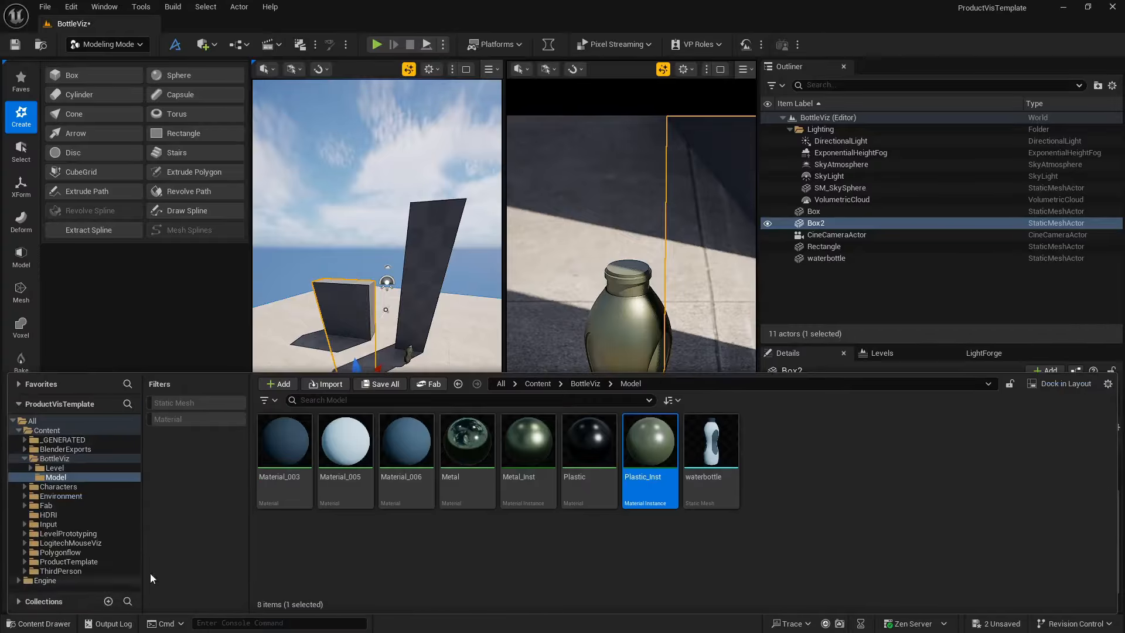
{"action": "left_click", "coordinate": [300, 346]}
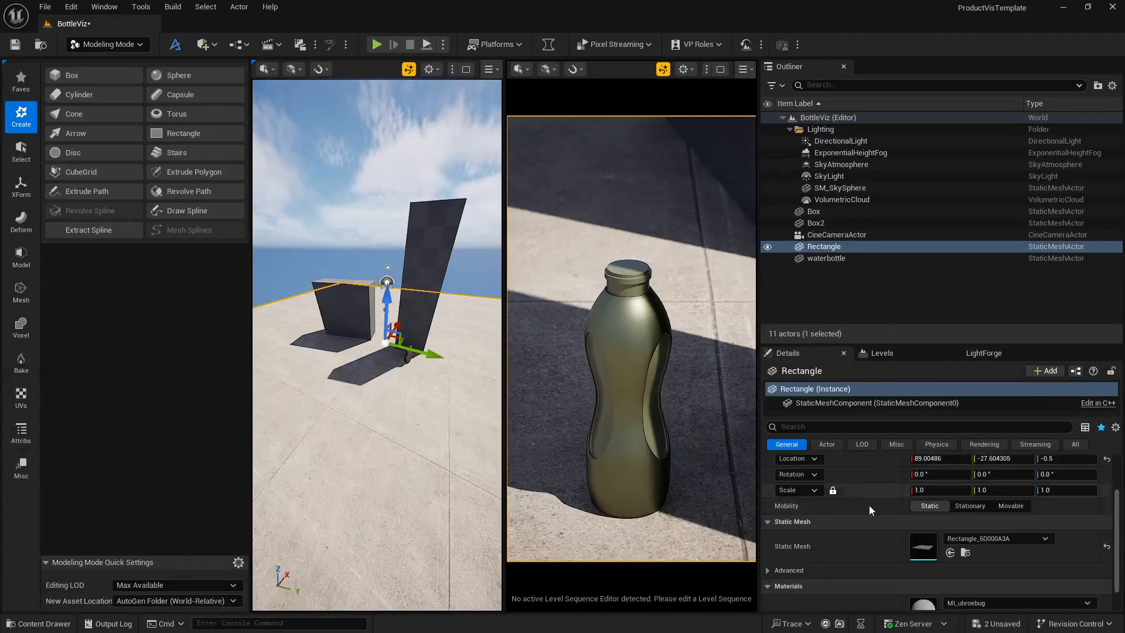
{"action": "scroll", "coordinate": [964, 575], "scroll_direction": "down", "scroll_amount": 2}
{"action": "left_click", "coordinate": [964, 571]}
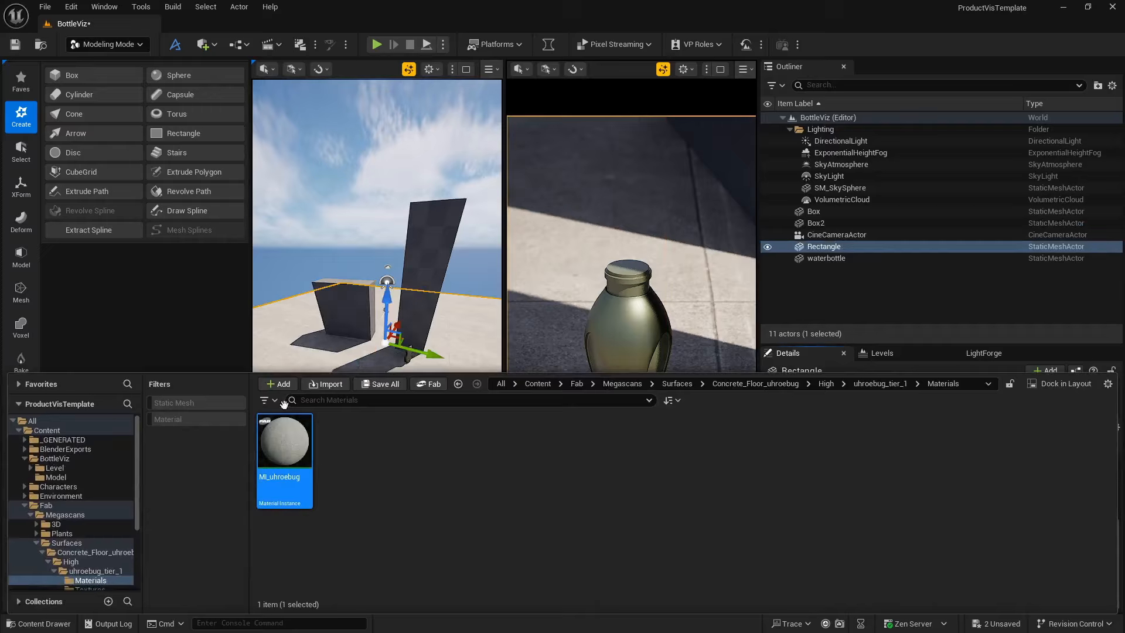
{"action": "left_click_drag", "start_coordinate": [283, 414], "coordinate": [335, 299]}
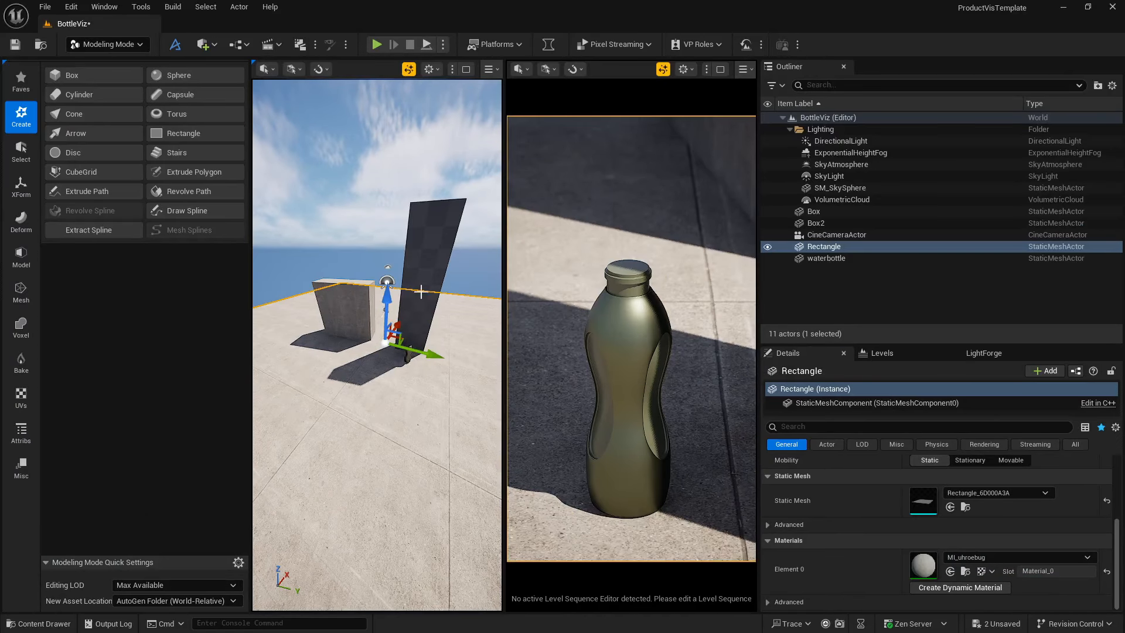
Rotate the duplicate box to about -89° around Z
{"action": "key", "text": "e"}
{"action": "left_click", "coordinate": [331, 301]}
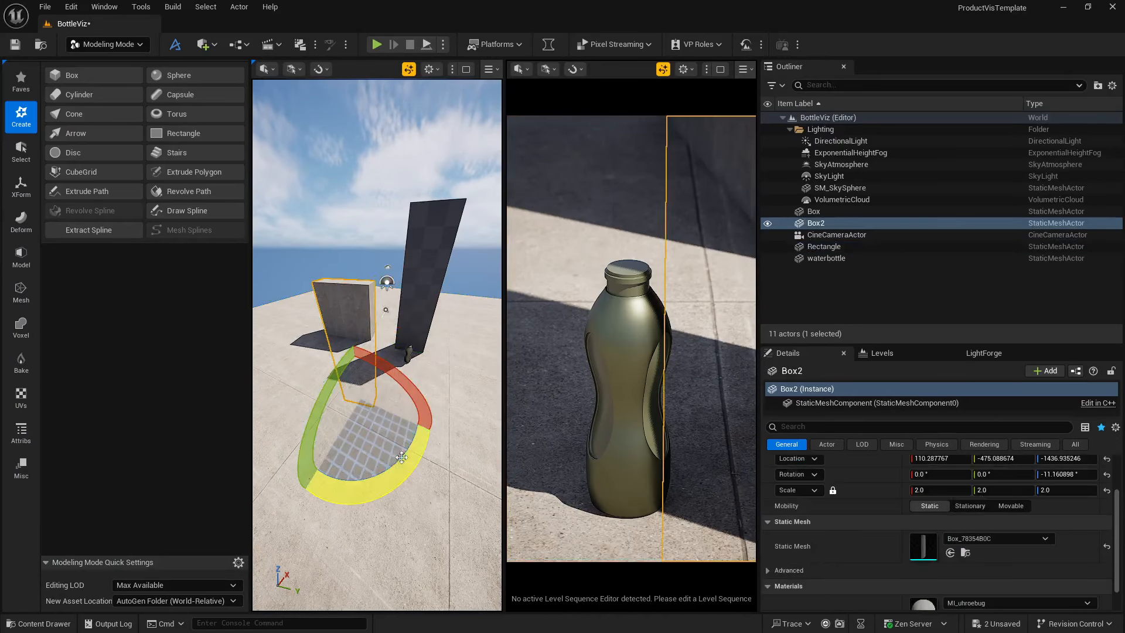
{"action": "left_click_drag", "start_coordinate": [401, 458], "coordinate": [382, 469]}
{"action": "left_click_drag", "start_coordinate": [386, 357], "coordinate": [302, 365]}
{"action": "key", "text": "w"}
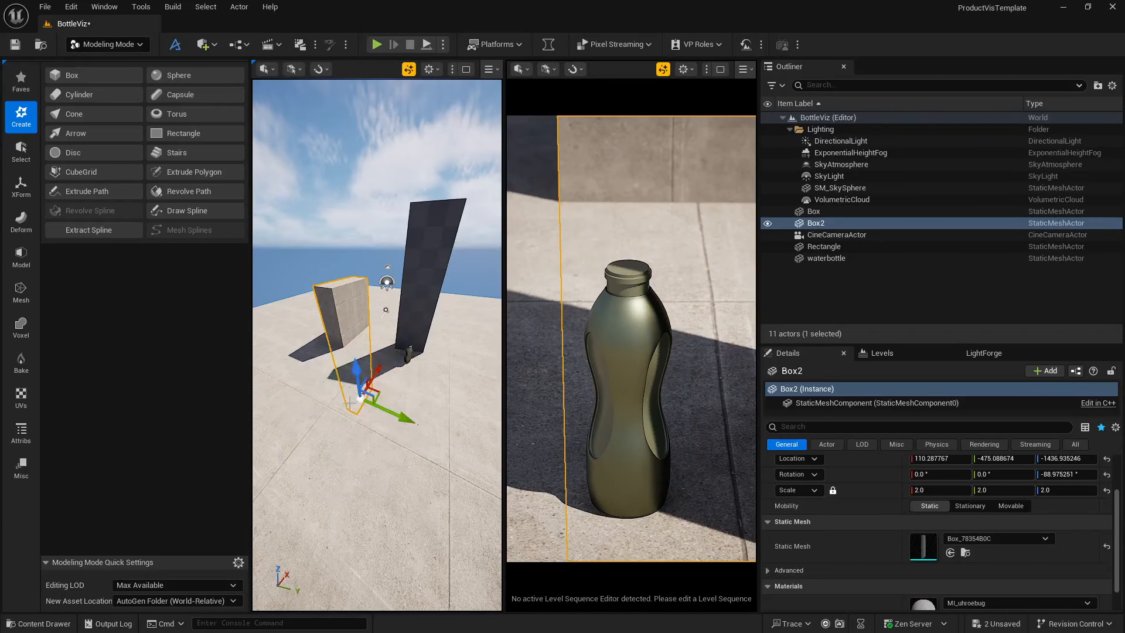
Try the duplicate box at about X 584.8, Y -277.1, Z -726.5 behind the bottle, and delete it
{"action": "left_click_drag", "start_coordinate": [380, 379], "coordinate": [386, 370]}
{"action": "left_click_drag", "start_coordinate": [386, 370], "coordinate": [372, 307]}
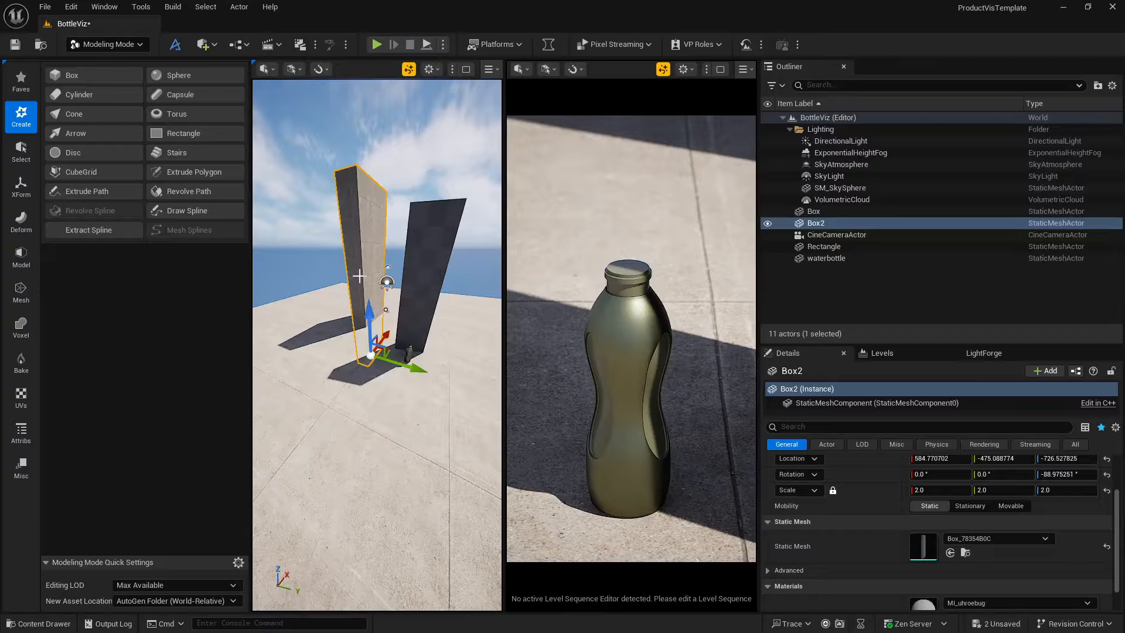
{"action": "mouse_move", "coordinate": [398, 363]}
{"action": "left_mouse_down"}
{"action": "mouse_move", "coordinate": [372, 356]}
{"action": "mouse_move", "coordinate": [410, 359]}
{"action": "left_mouse_up"}
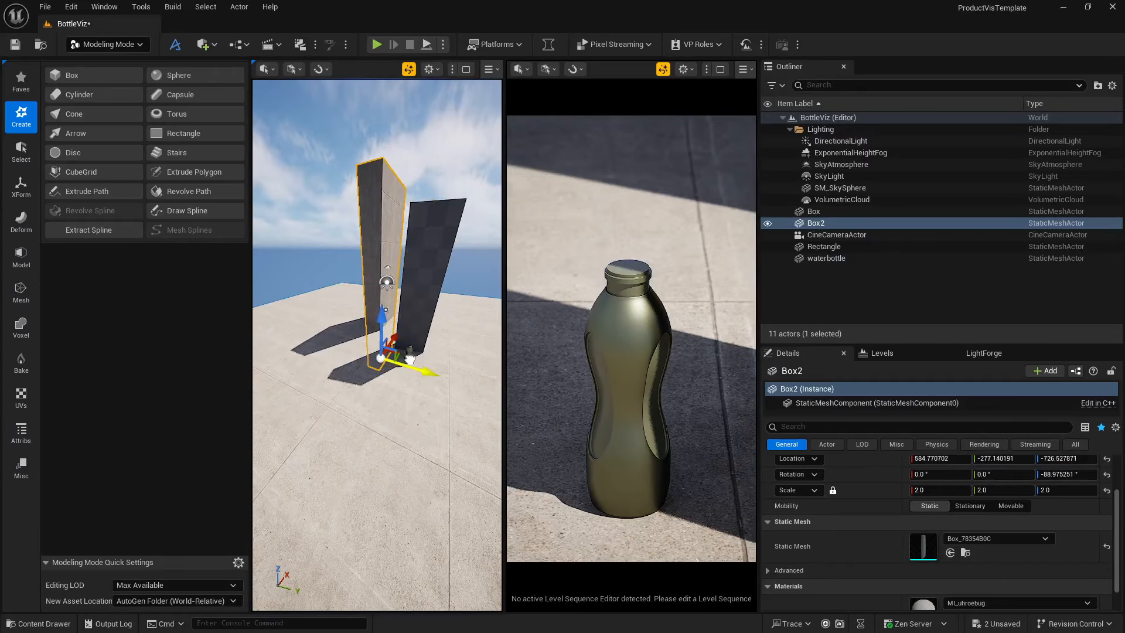
{"action": "key", "text": "Delete"}
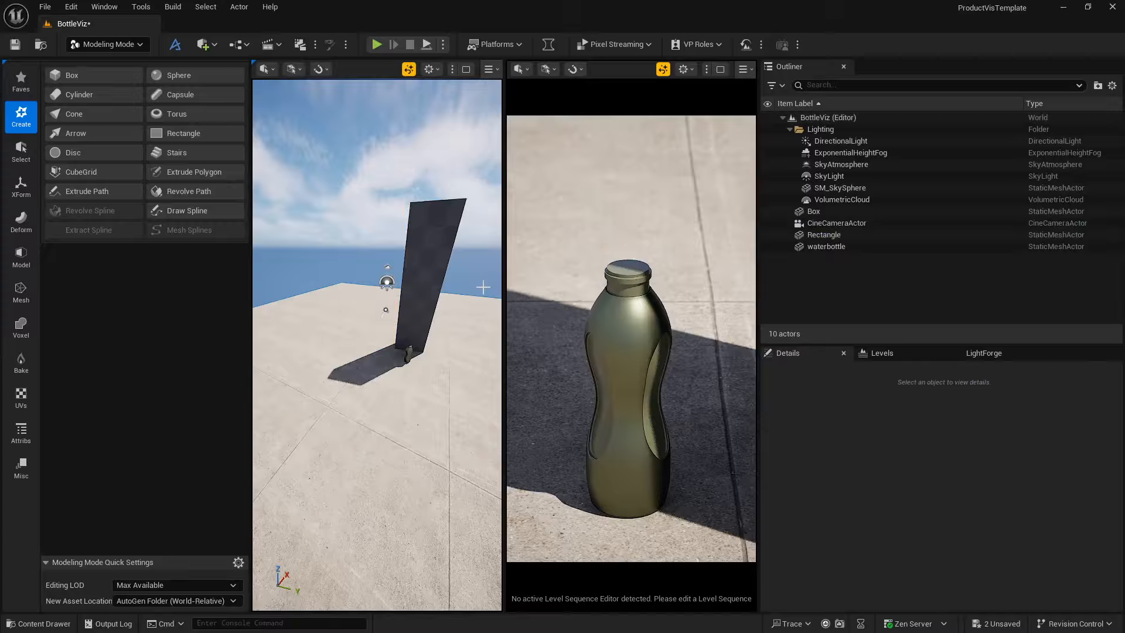
Delete all six actors in the Lighting folder, from DirectionalLight through VolumetricCloud
{"action": "left_click", "coordinate": [832, 142]}
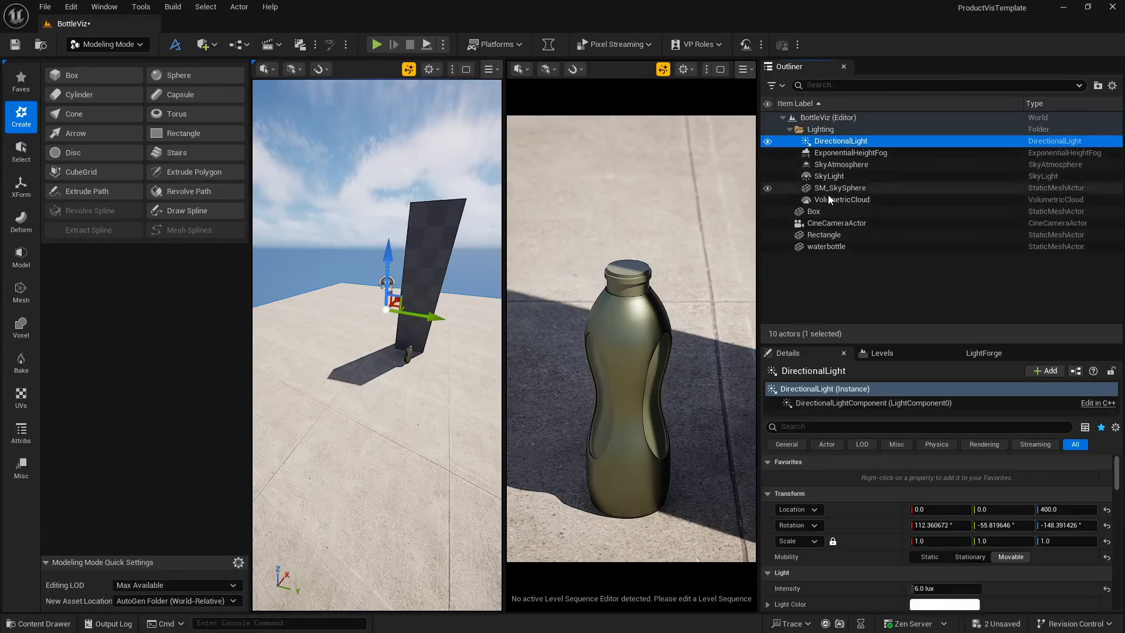
{"action": "left_click", "coordinate": [830, 199], "text": "shift"}
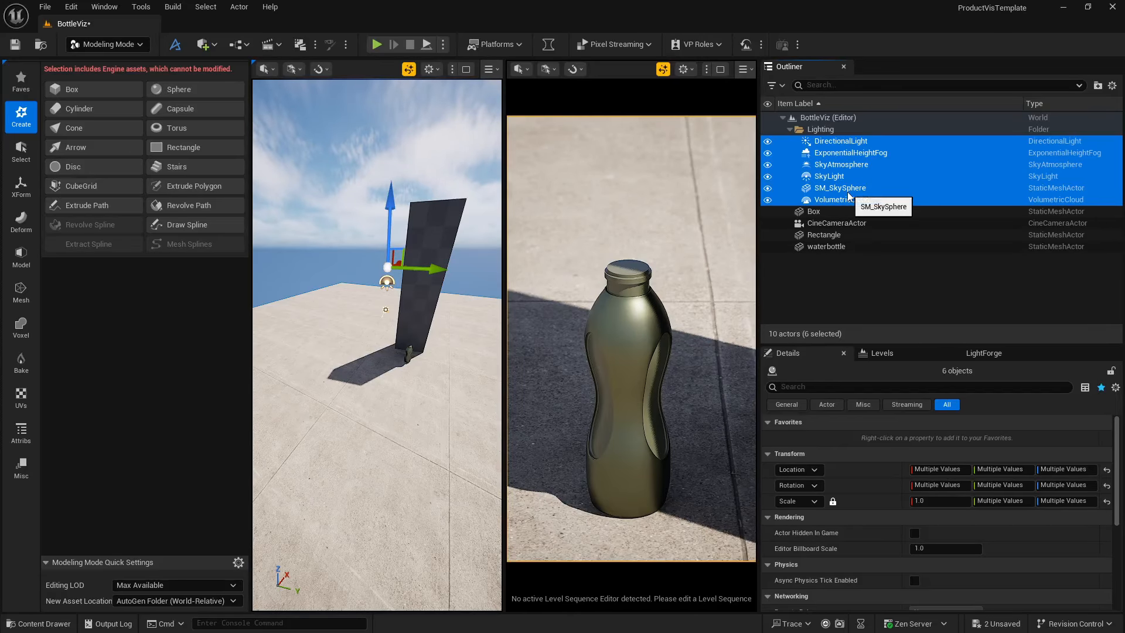
{"action": "key", "text": "Delete"}
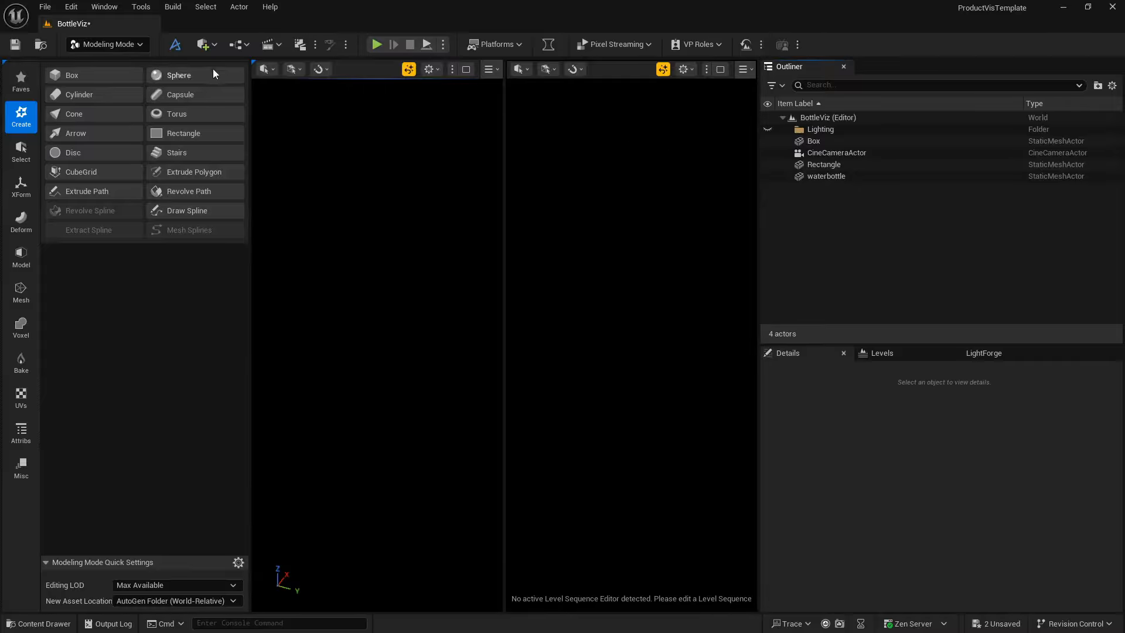
Create a sky light, directional light, sky atmosphere, volumetric cloud and height fog with the Env. Light Mixer, and close the mixer
{"action": "left_click", "coordinate": [105, 7]}
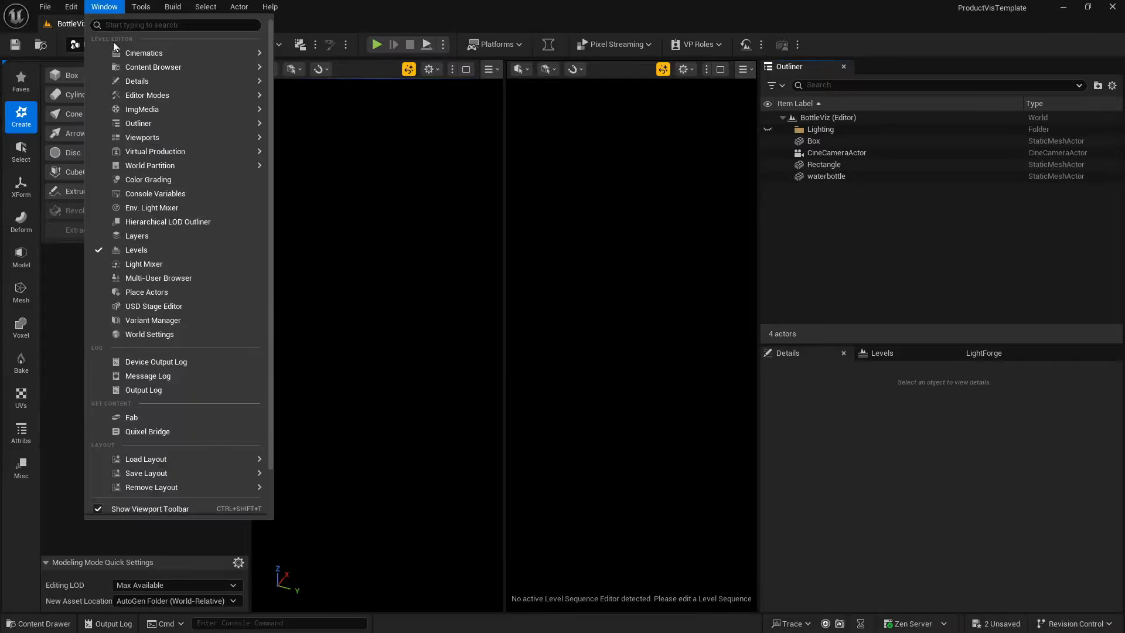
{"action": "left_click", "coordinate": [153, 207]}
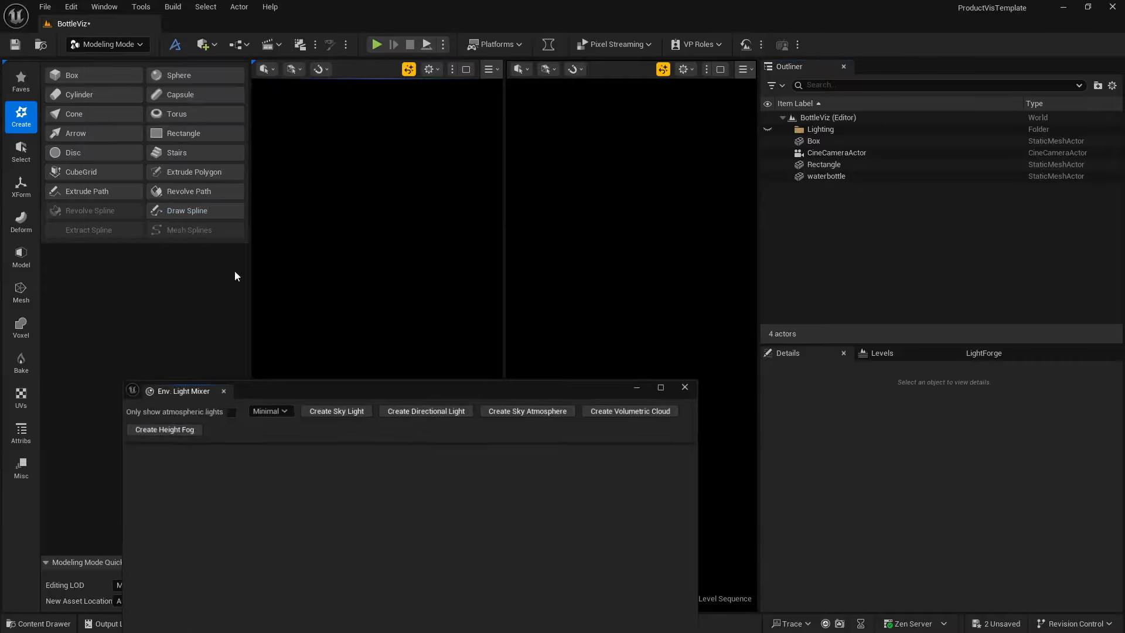
{"action": "left_click", "coordinate": [350, 408]}
{"action": "left_click", "coordinate": [351, 409]}
{"action": "left_click", "coordinate": [350, 409]}
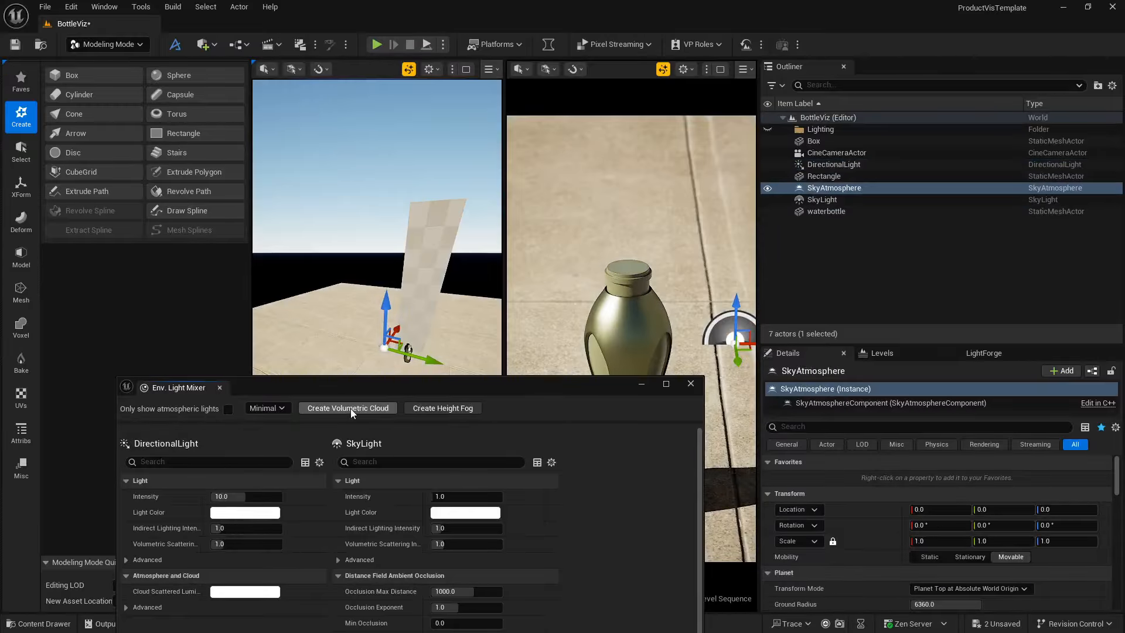
{"action": "left_click", "coordinate": [350, 409]}
{"action": "left_click", "coordinate": [350, 408]}
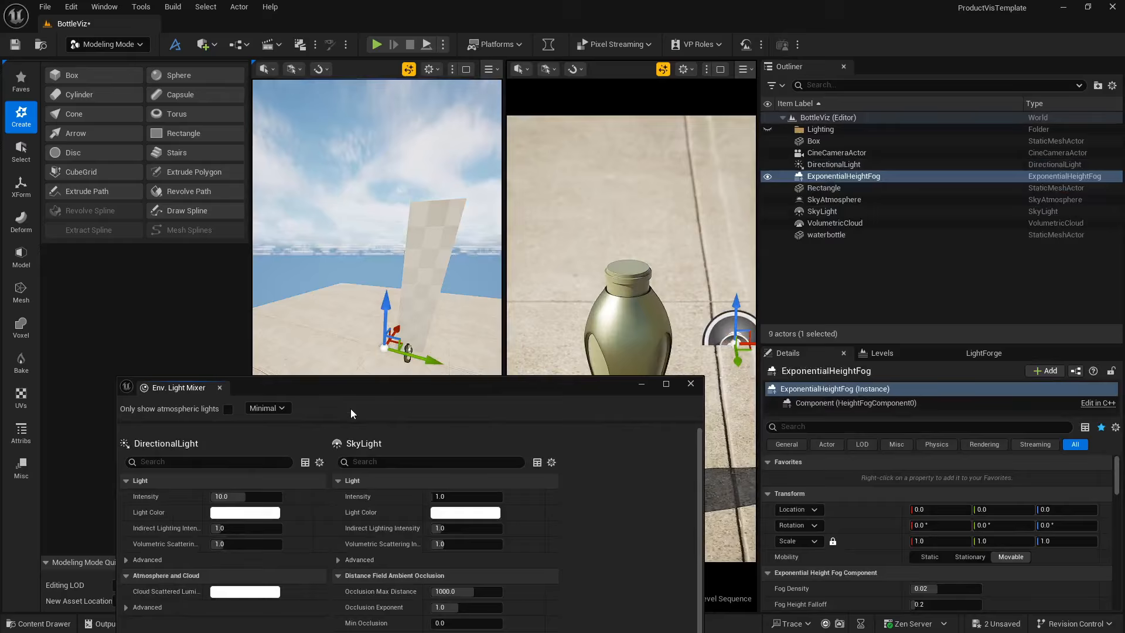
{"action": "left_click", "coordinate": [690, 385]}
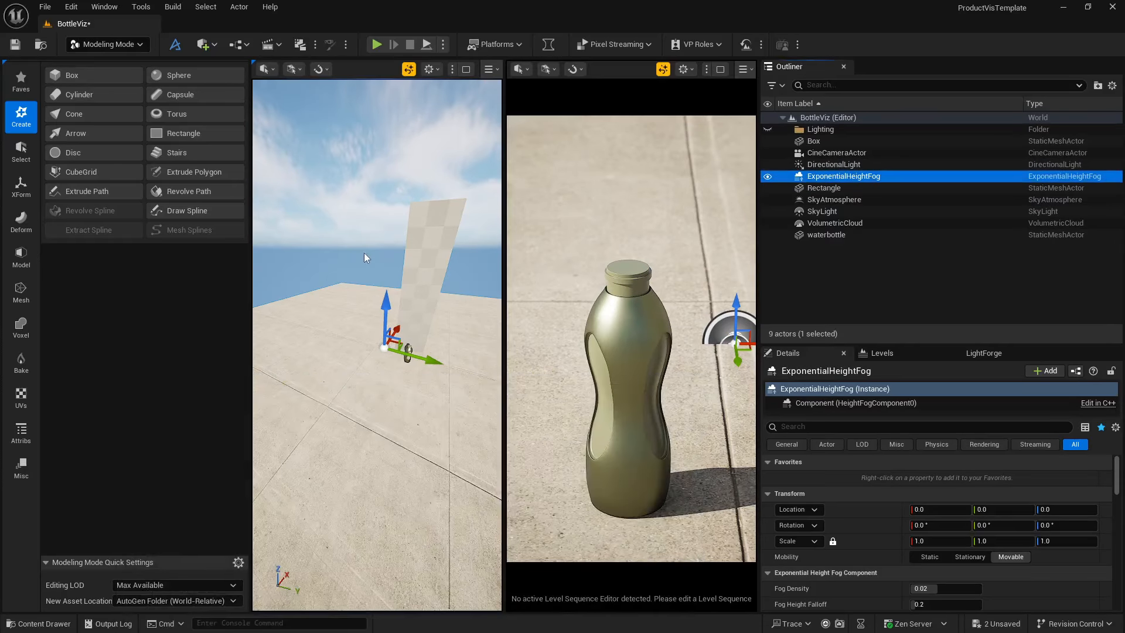
Add a Post Process Volume to the level
{"action": "left_click", "coordinate": [203, 43]}
{"action": "mouse_move", "coordinate": [269, 230]}
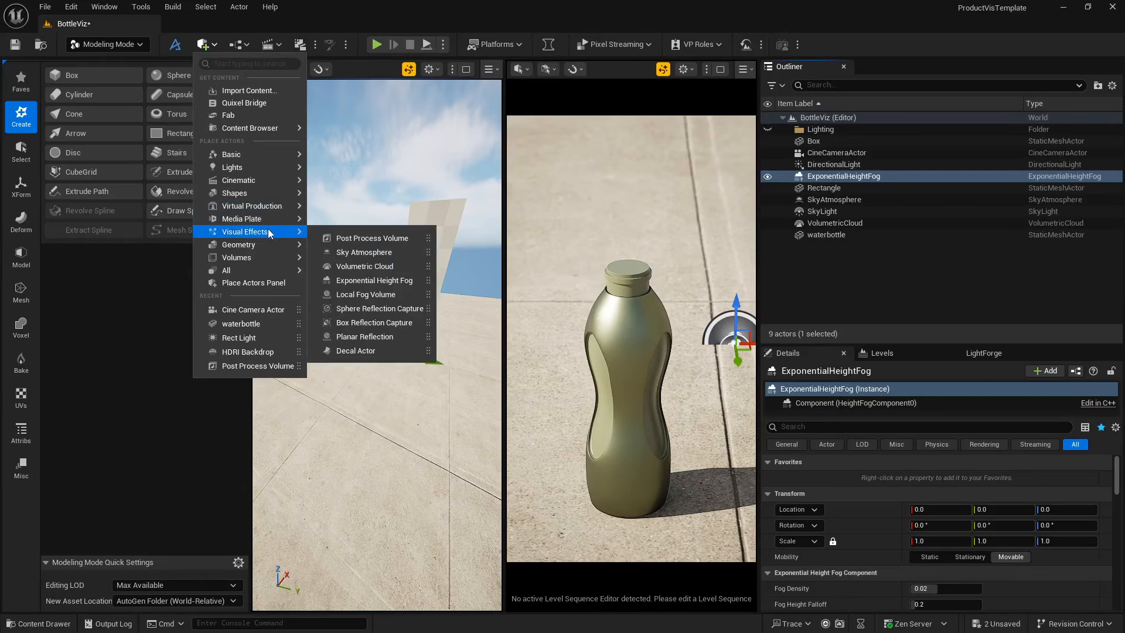
{"action": "left_click", "coordinate": [344, 236]}
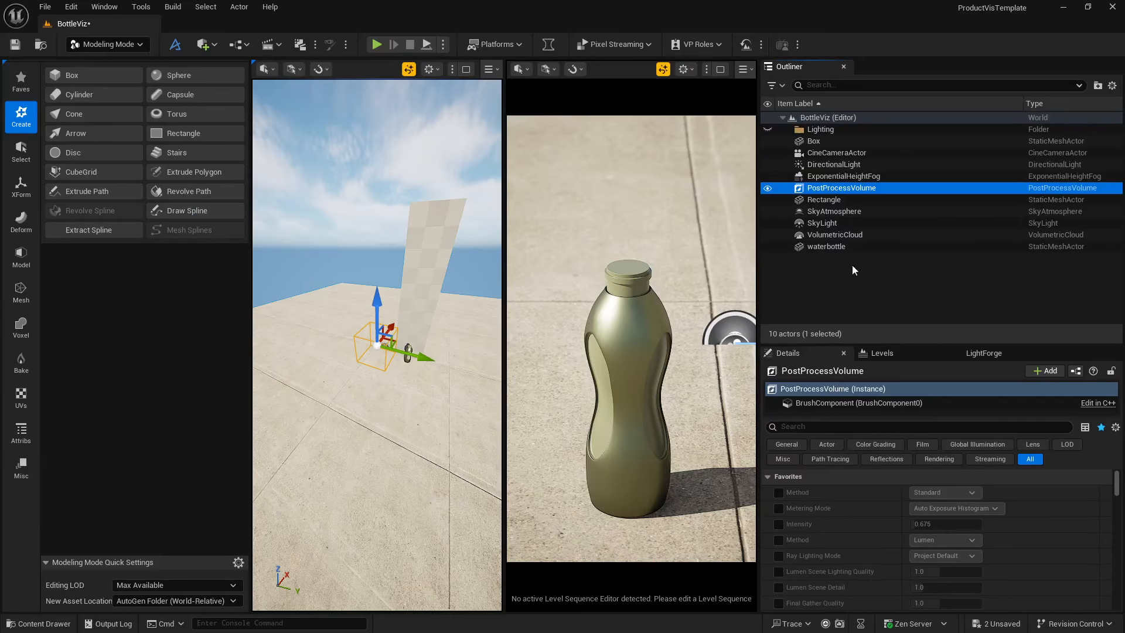
Raise the directional light, height fog, sky atmosphere, sky light and volumetric cloud together to about Z 668.4
{"action": "left_click", "coordinate": [833, 164]}
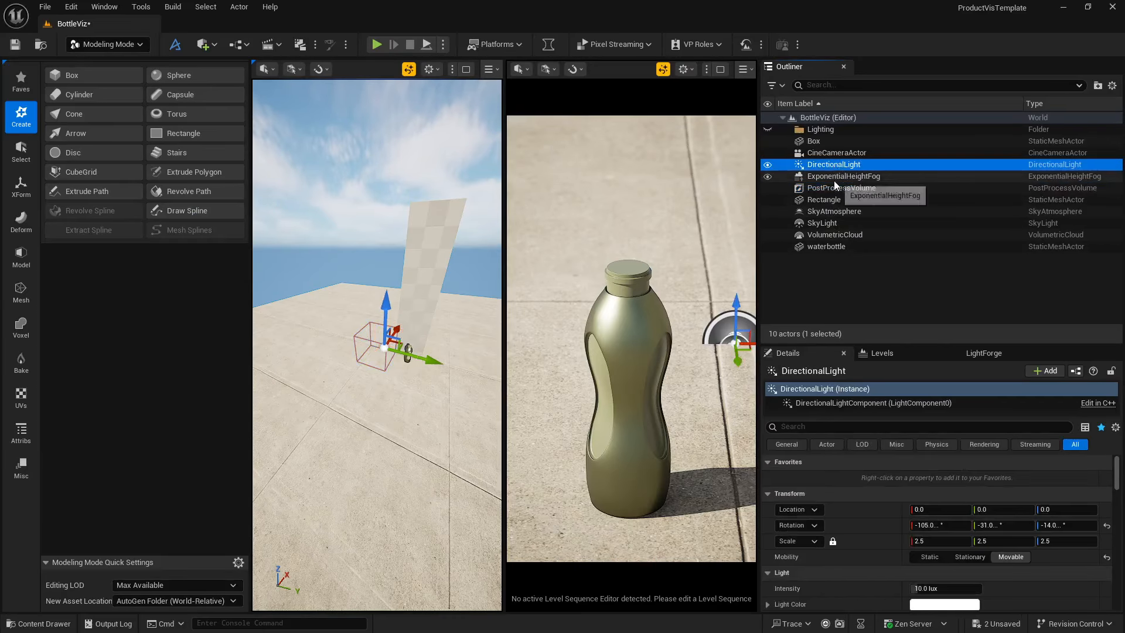
{"action": "left_click", "coordinate": [834, 178], "text": "ctrl"}
{"action": "left_click", "coordinate": [826, 211], "text": "ctrl"}
{"action": "left_click", "coordinate": [824, 222], "text": "ctrl"}
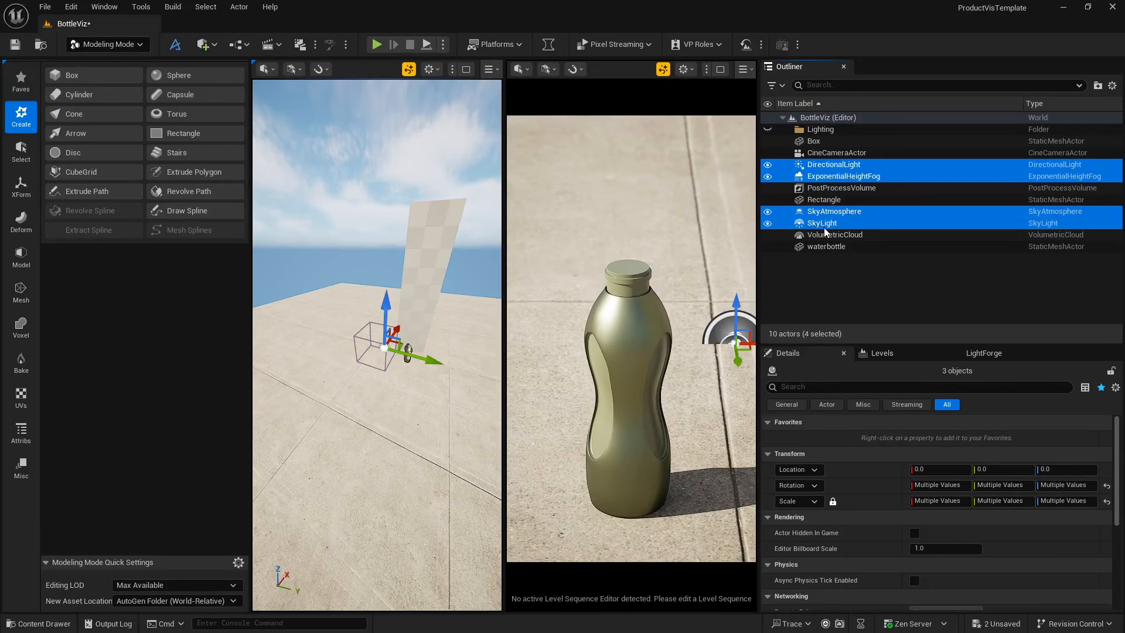
{"action": "left_click", "coordinate": [824, 234], "text": "ctrl"}
{"action": "left_click_drag", "start_coordinate": [735, 307], "coordinate": [741, 124]}
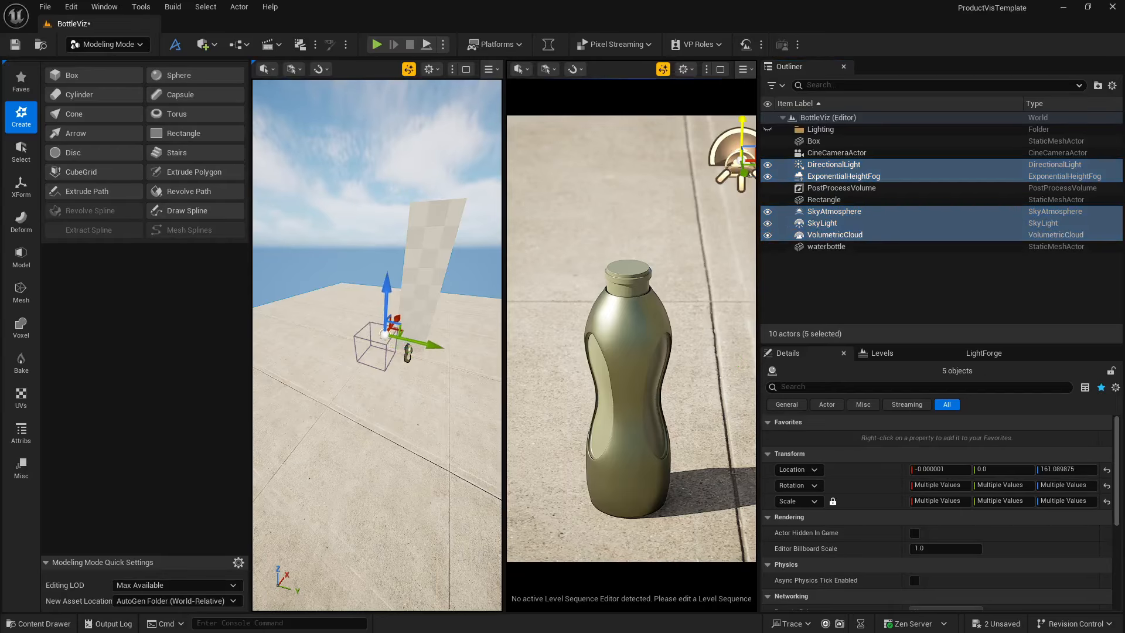
{"action": "left_click_drag", "start_coordinate": [387, 287], "coordinate": [388, 222]}
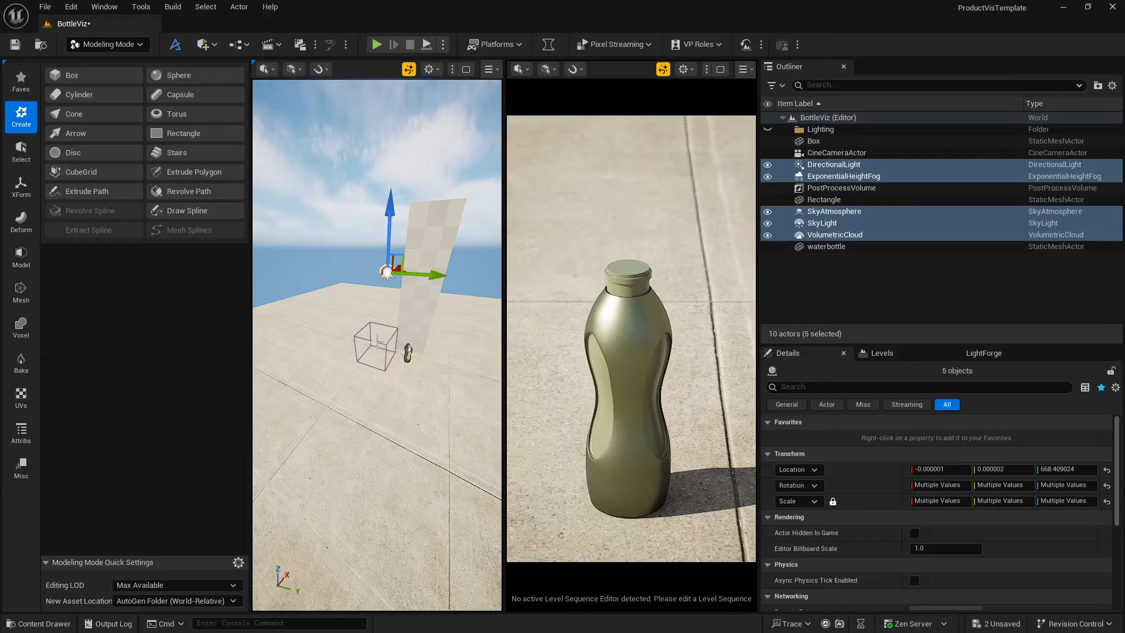
Enable Infinite Extent (Unbound) on the PostProcessVolume
{"action": "left_click", "coordinate": [377, 342]}
{"action": "left_click", "coordinate": [812, 427]}
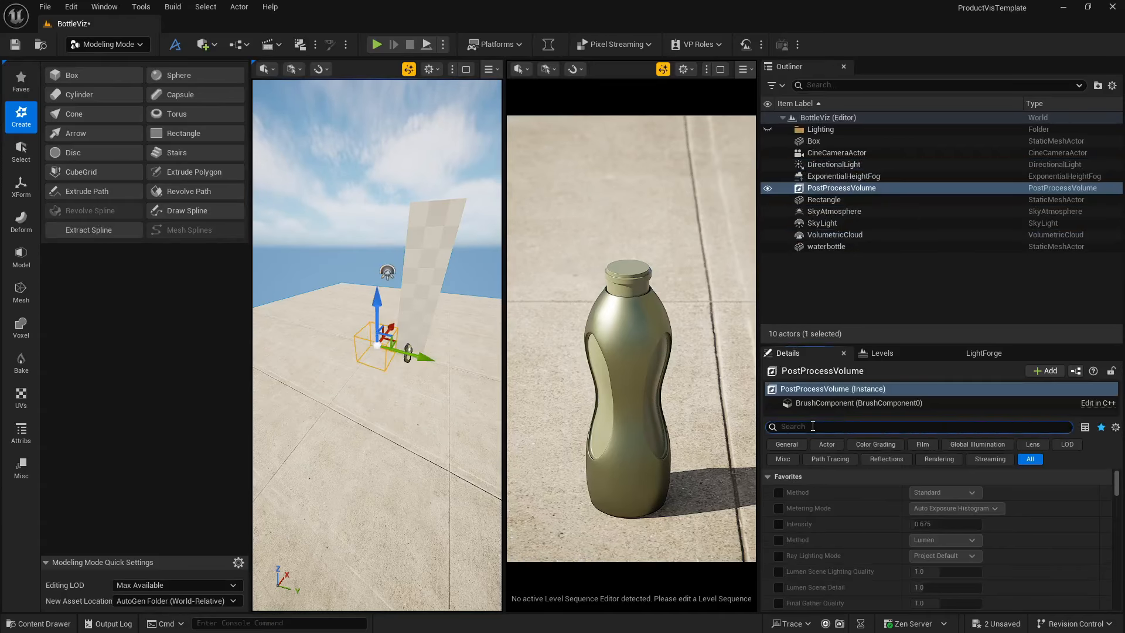
{"action": "type", "text": "infi"}
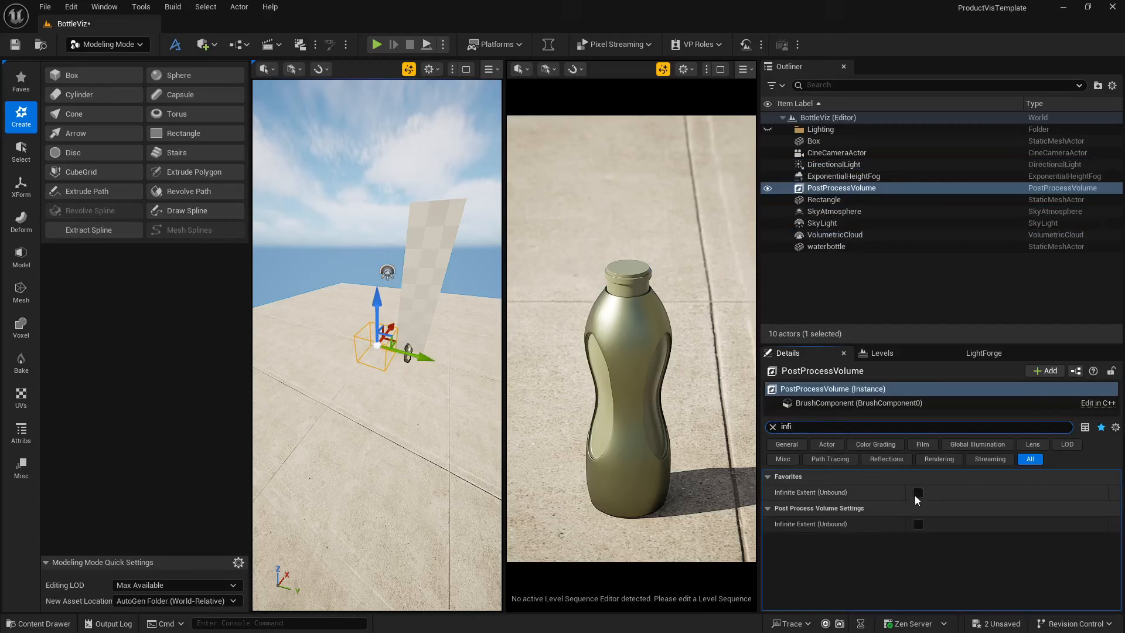
{"action": "left_click", "coordinate": [917, 493]}
{"action": "left_click", "coordinate": [773, 426]}
Set the post process volume's exposure Metering Mode to Manual and its Exposure Compensation to 8
{"action": "scroll", "coordinate": [824, 504], "scroll_direction": "down", "scroll_amount": 3}
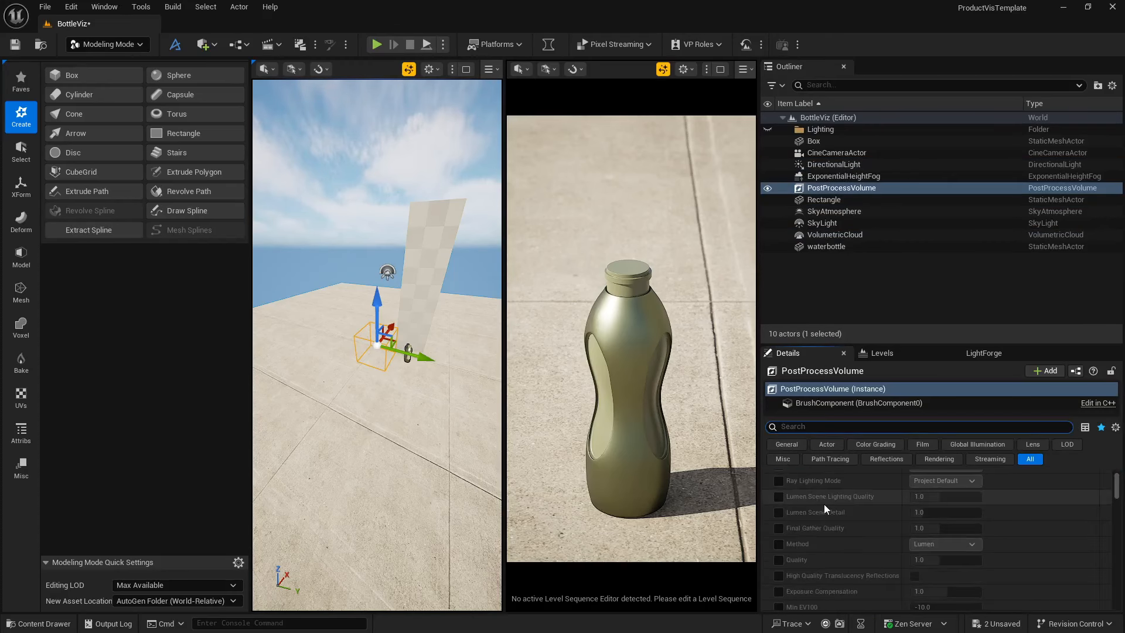
{"action": "scroll", "coordinate": [824, 505], "scroll_direction": "down", "scroll_amount": 4}
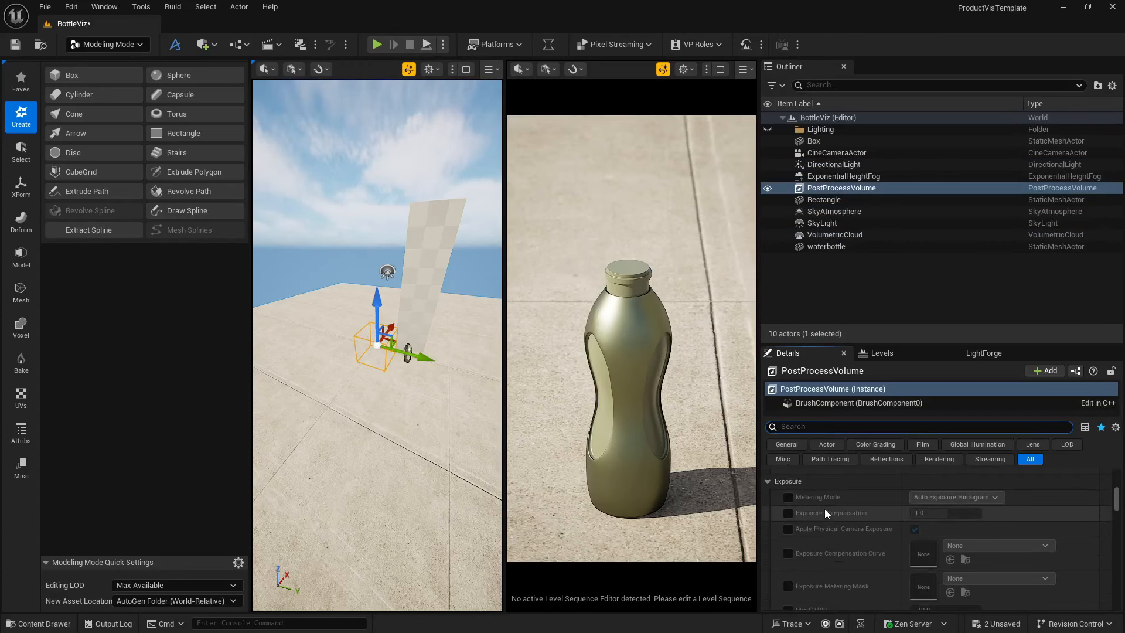
{"action": "left_click", "coordinate": [788, 513]}
{"action": "left_click", "coordinate": [952, 497]}
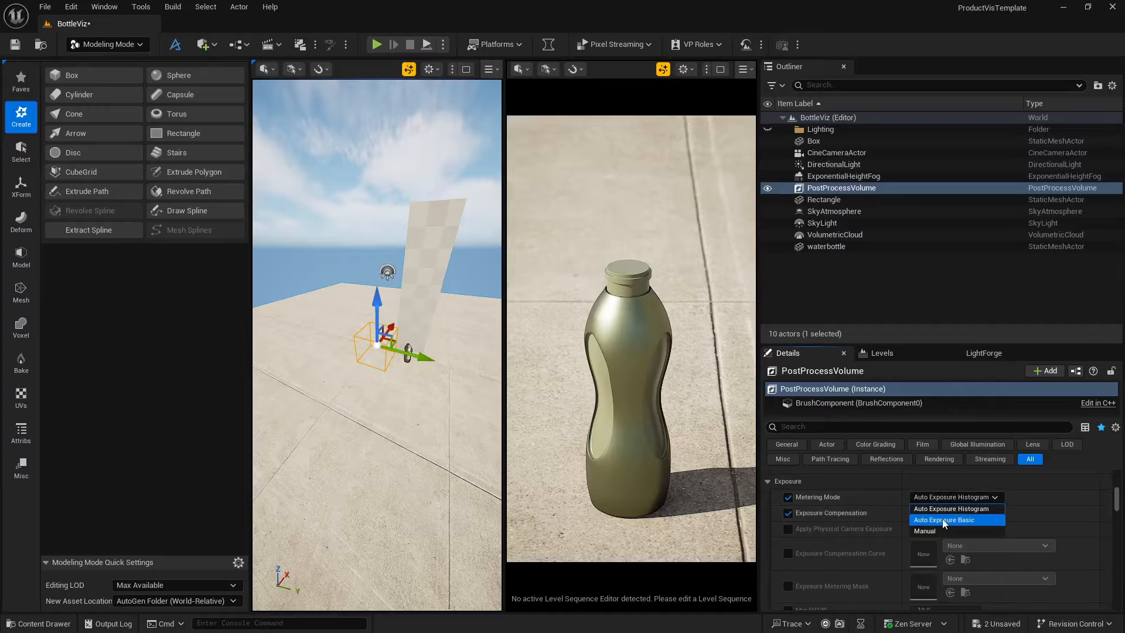
{"action": "left_click", "coordinate": [936, 526]}
{"action": "left_click", "coordinate": [936, 513]}
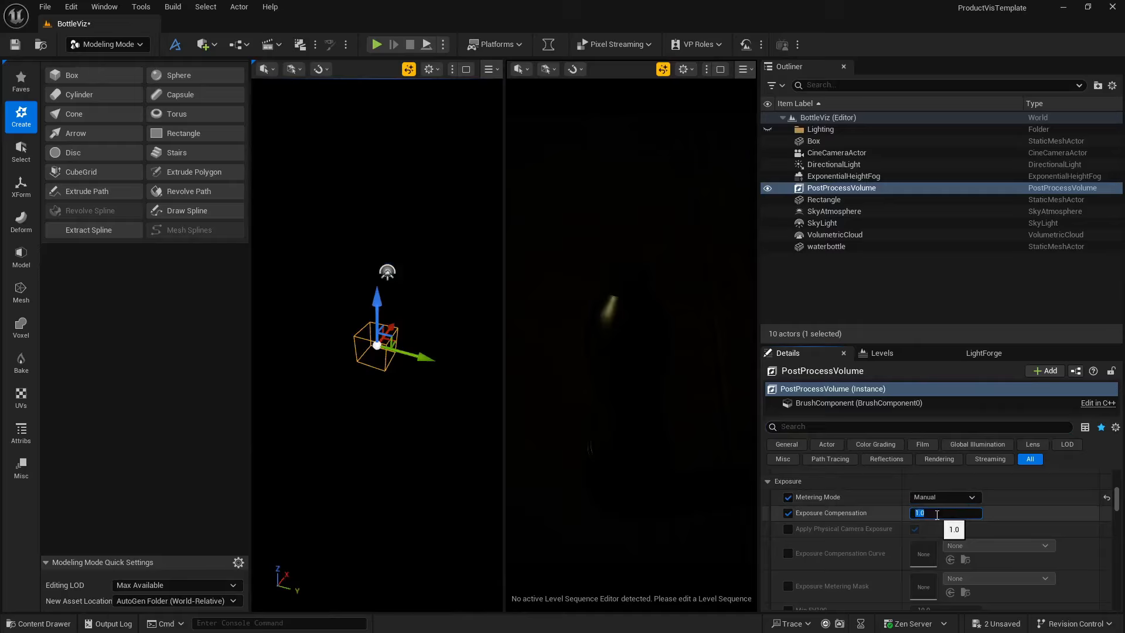
{"action": "type", "text": "8"}
{"action": "key", "text": "Return"}
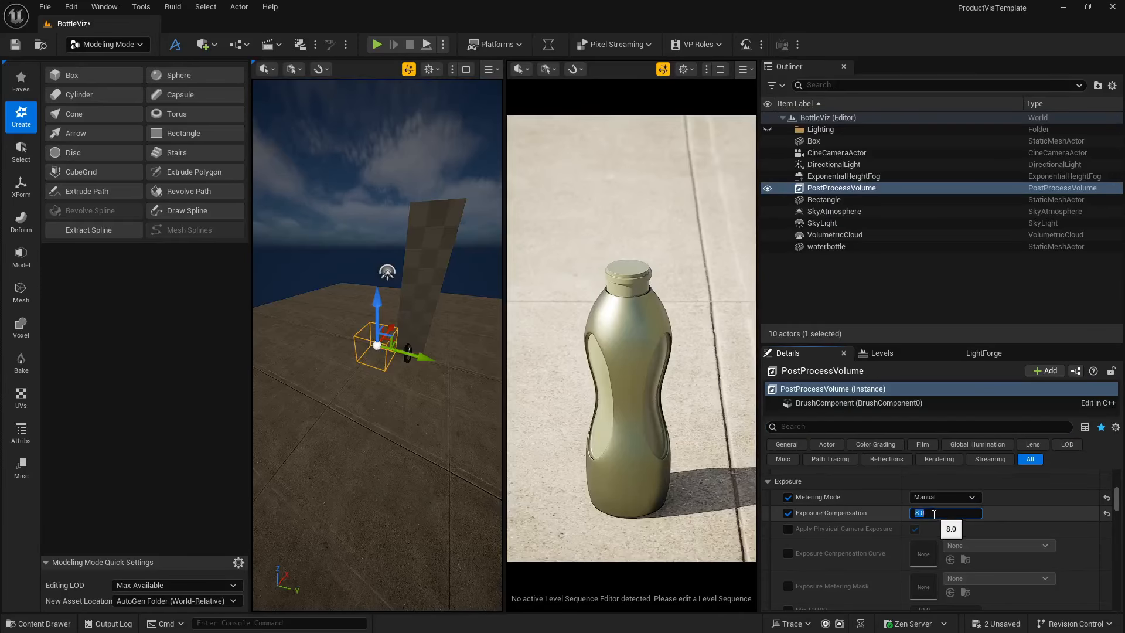
Try an Exposure Compensation of 9 and return it to 8
{"action": "key", "text": "Return"}
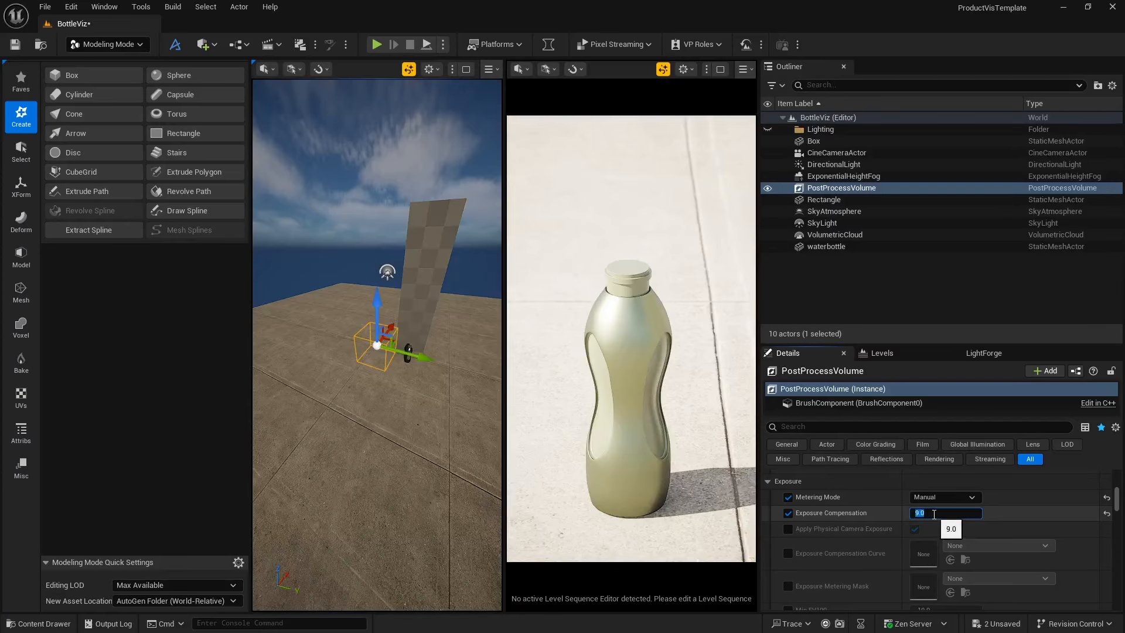
{"action": "type", "text": "8"}
{"action": "key", "text": "Return"}
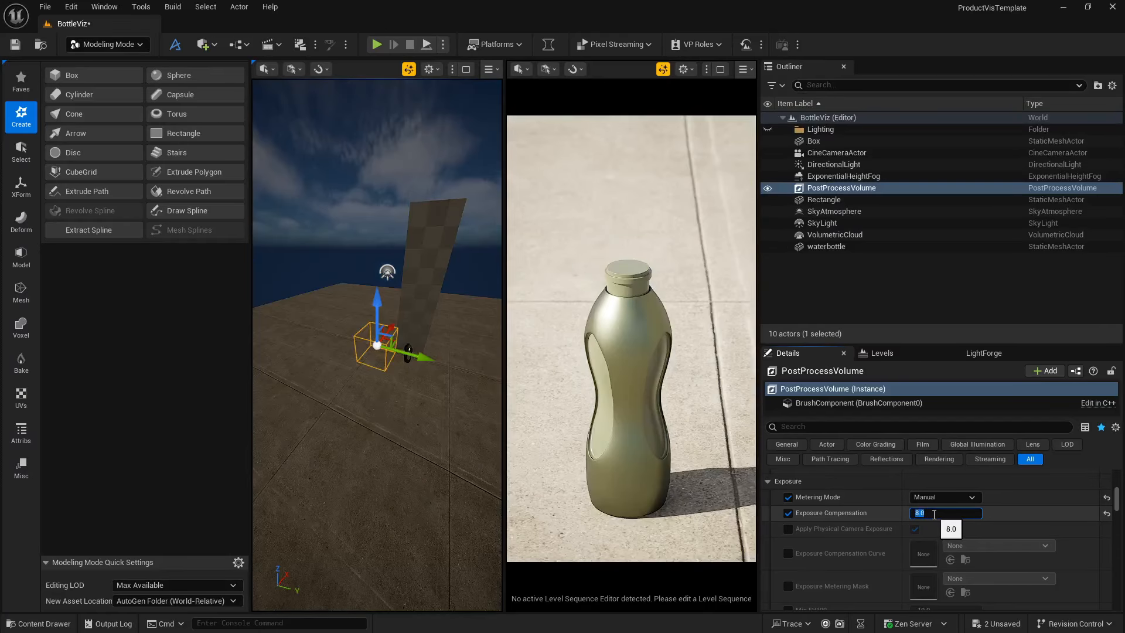
Rotate the directional light so that the box's shadow falls diagonally across the floor around the bottle
{"action": "left_click", "coordinate": [332, 266]}
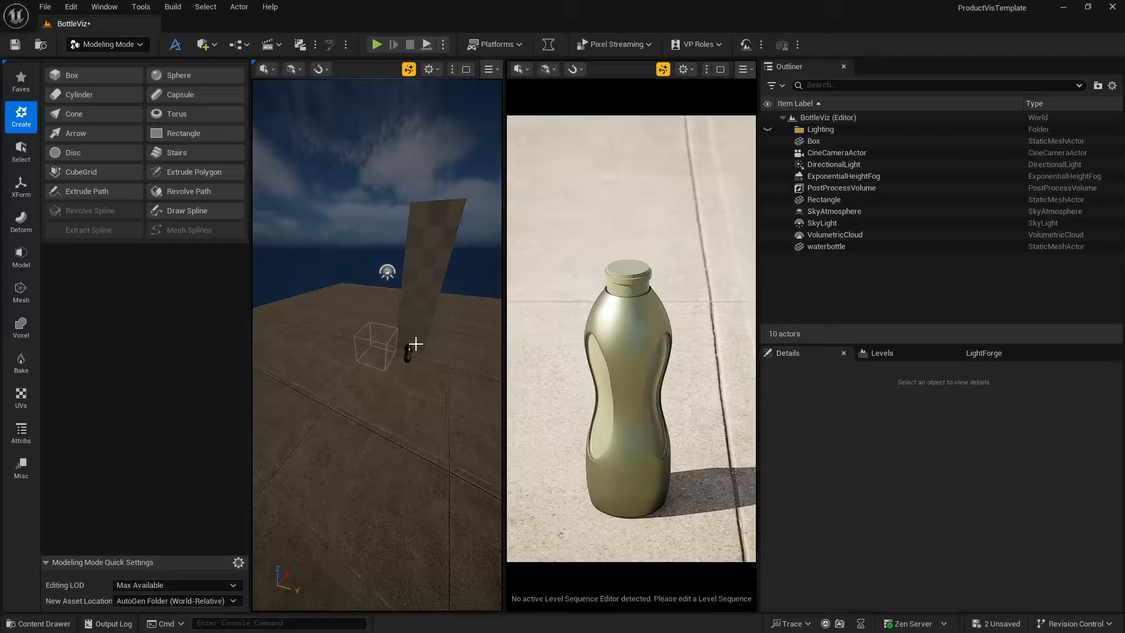
{"action": "left_click", "coordinate": [560, 223]}
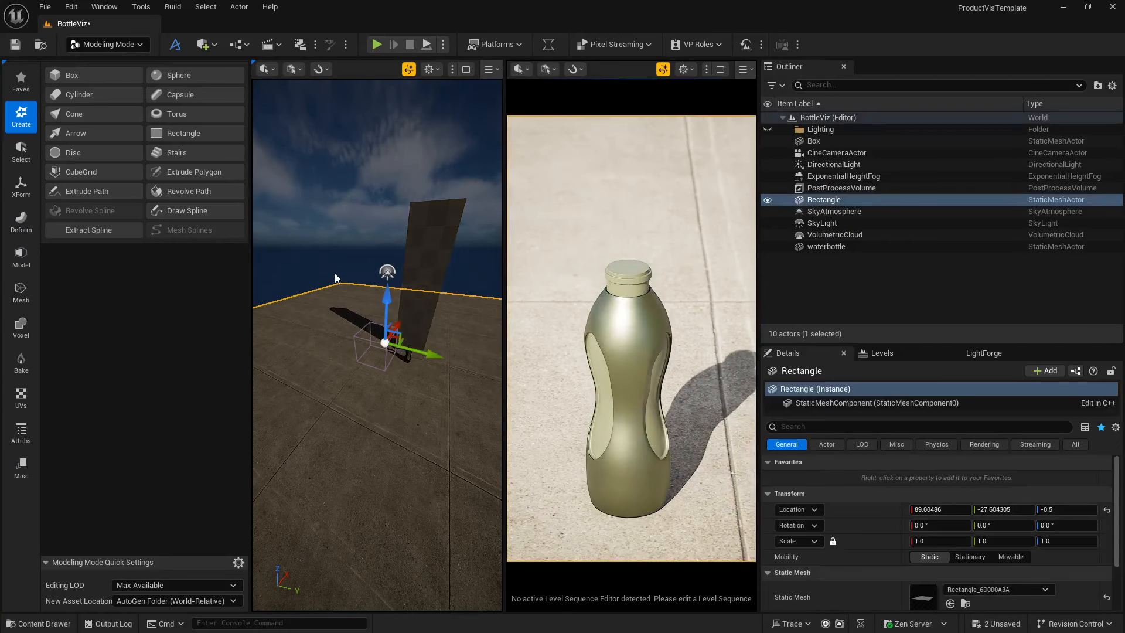
{"action": "left_click", "coordinate": [337, 224]}
{"action": "key", "text": "ctrl+l"}
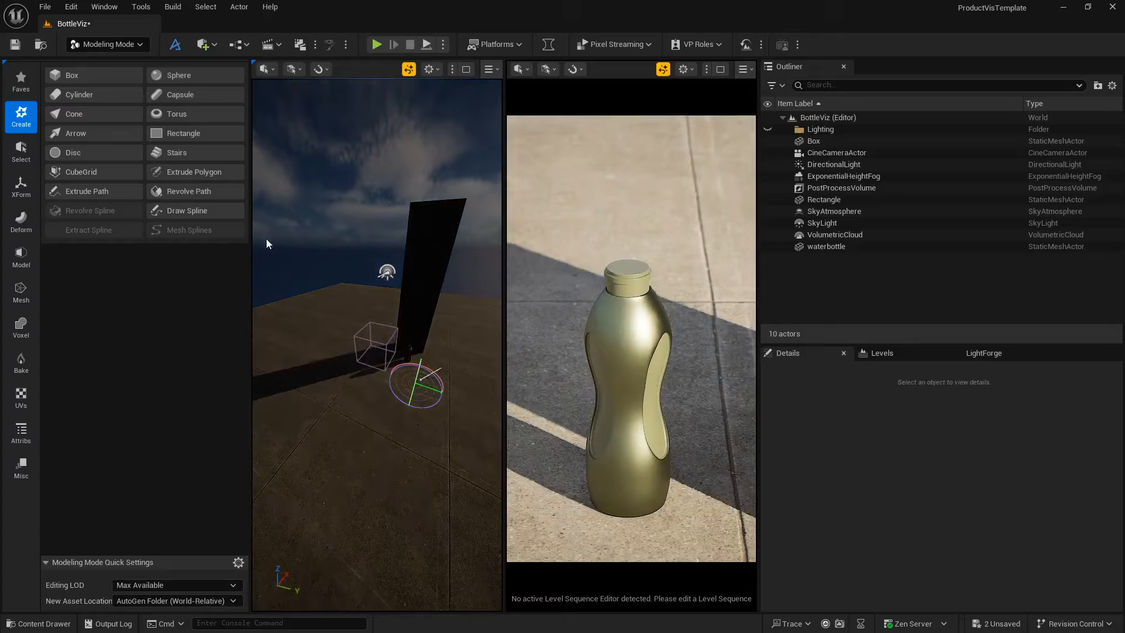
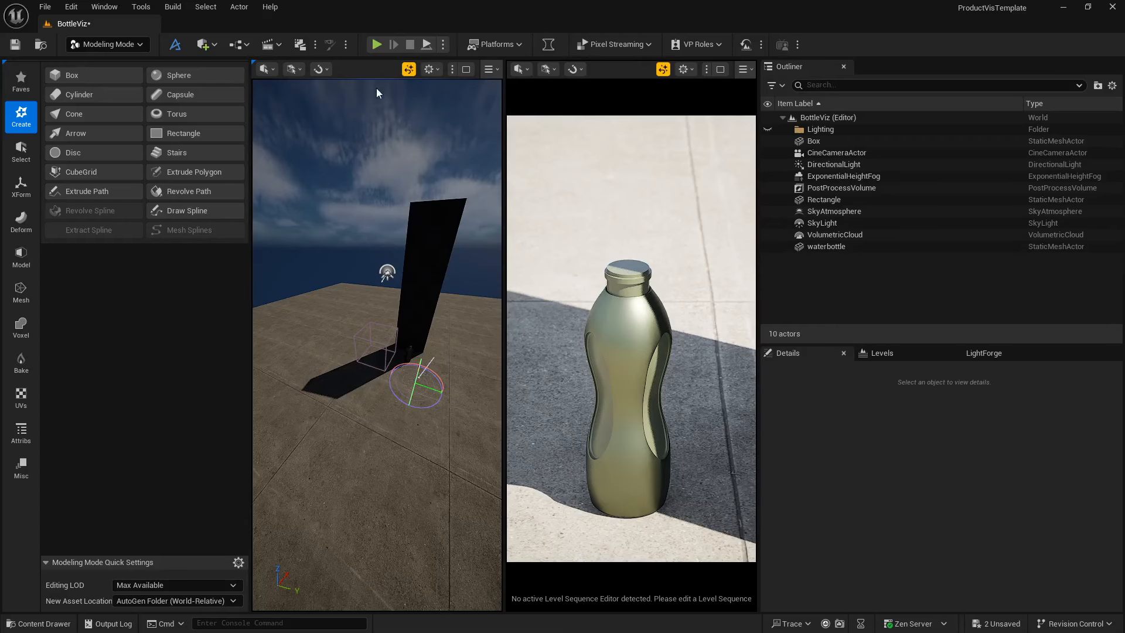
{"action": "left_click", "coordinate": [409, 70]}
{"action": "right_click_drag", "start_coordinate": [368, 184], "coordinate": [433, 132]}
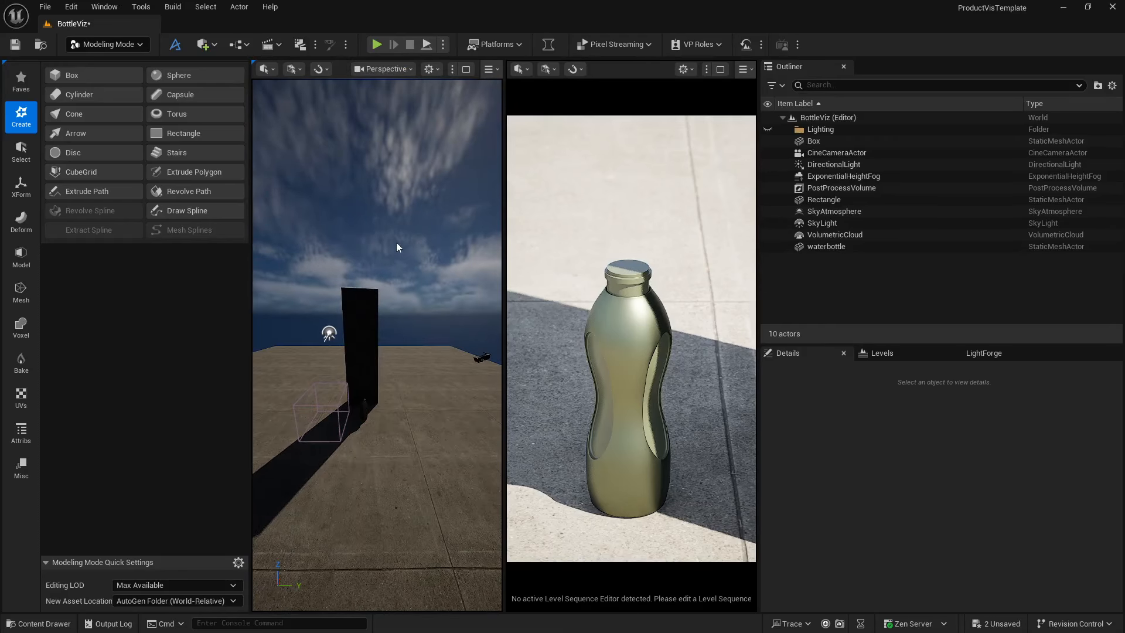
Set the DirectionalLight's Source Angle to 4 to soften the shadow edges
{"action": "left_click", "coordinate": [851, 165]}
{"action": "scroll", "coordinate": [870, 535], "scroll_direction": "down", "scroll_amount": 3}
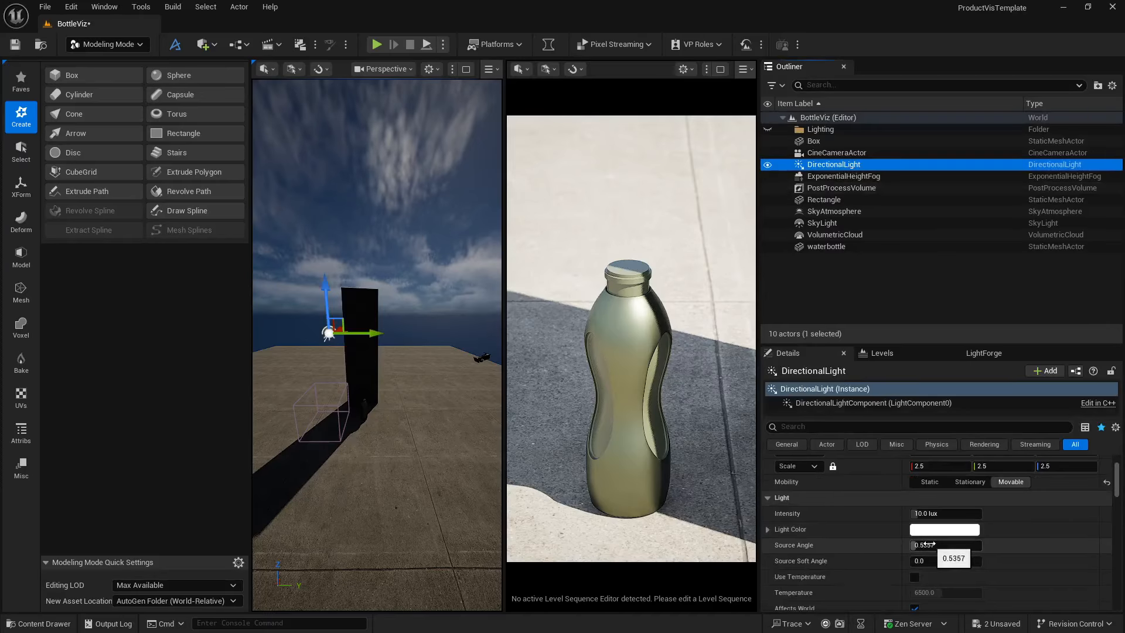
{"action": "left_click", "coordinate": [925, 544]}
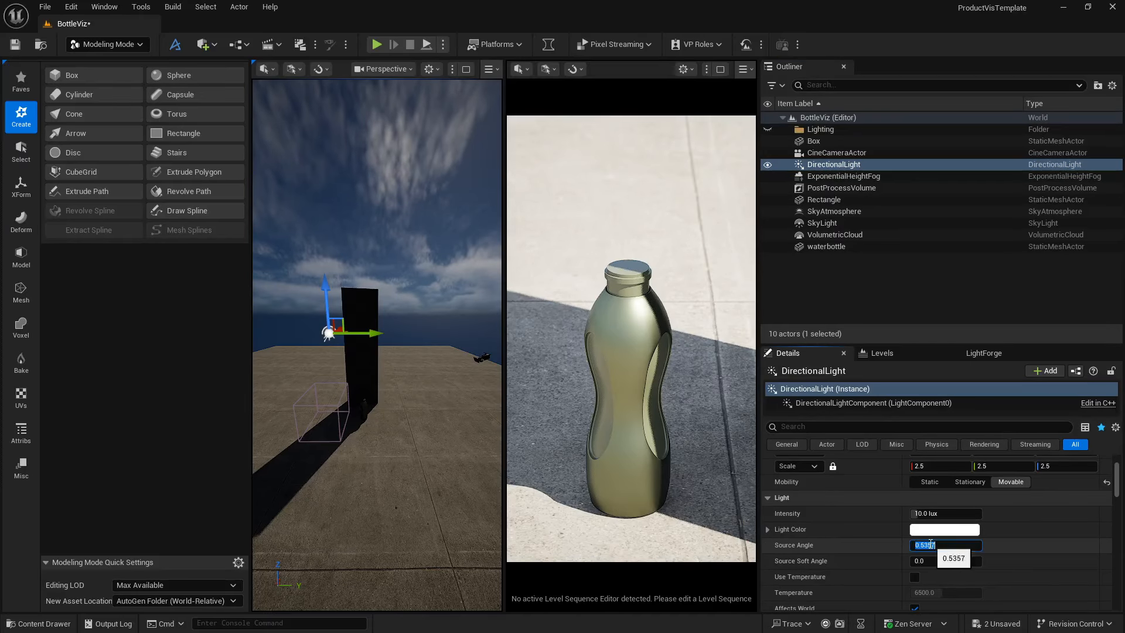
{"action": "type", "text": "4"}
{"action": "key", "text": "Return"}
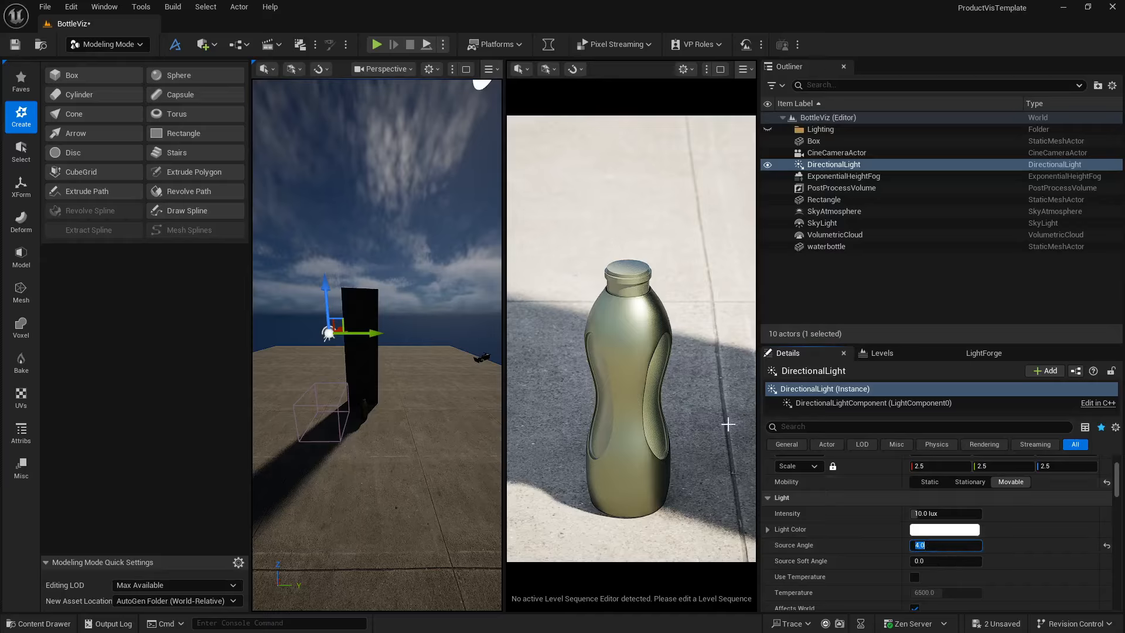
Find the DirectionalLight's ray tracing properties and set Cast Ray Traced Shadows to Enabled
{"action": "left_click", "coordinate": [838, 423]}
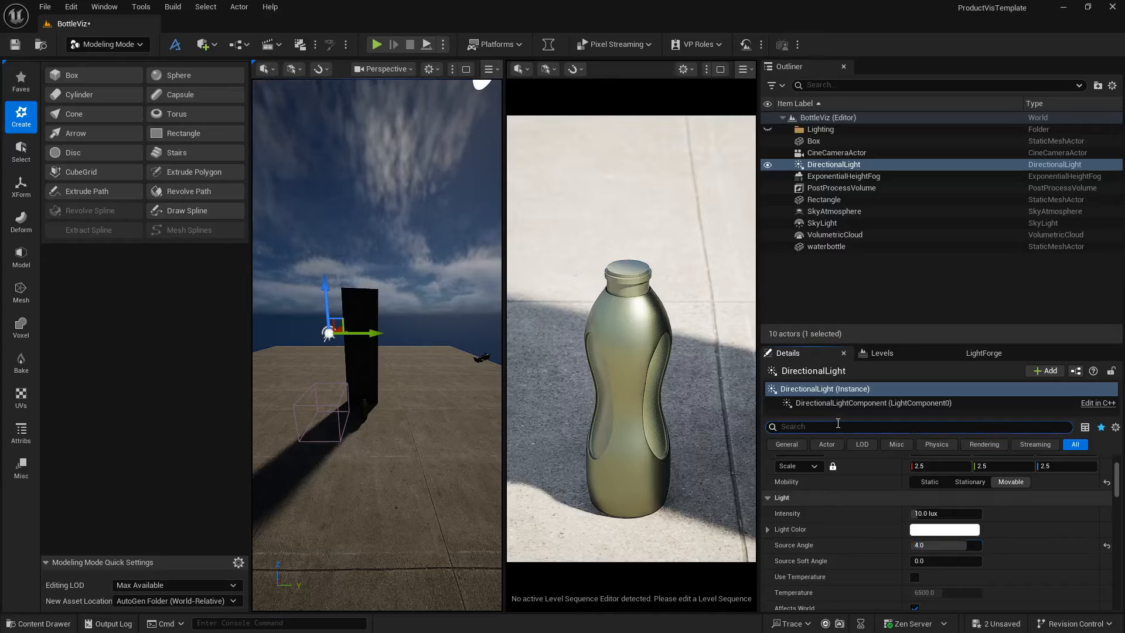
{"action": "type", "text": "ray"}
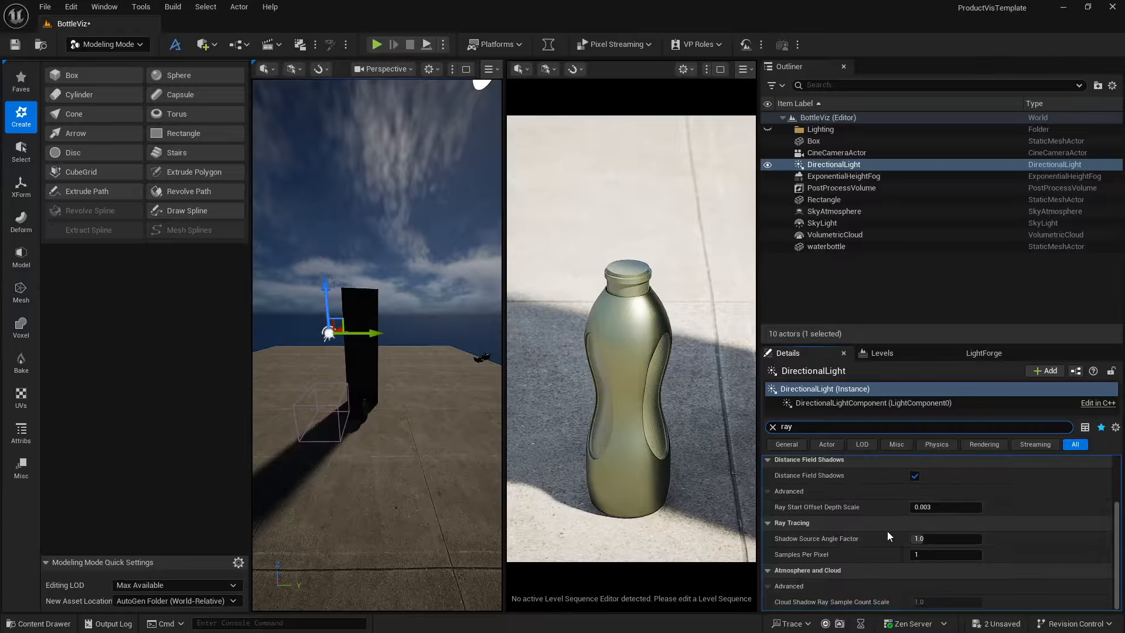
{"action": "left_click", "coordinate": [926, 554]}
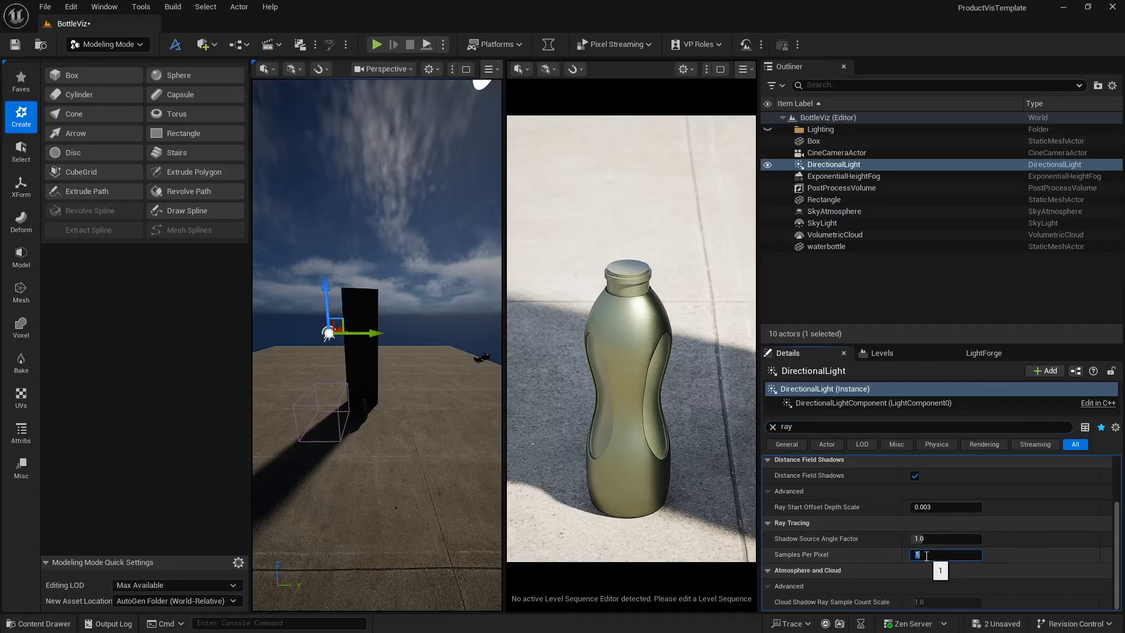
{"action": "left_click", "coordinate": [857, 553]}
{"action": "scroll", "coordinate": [855, 547], "scroll_direction": "up", "scroll_amount": 4}
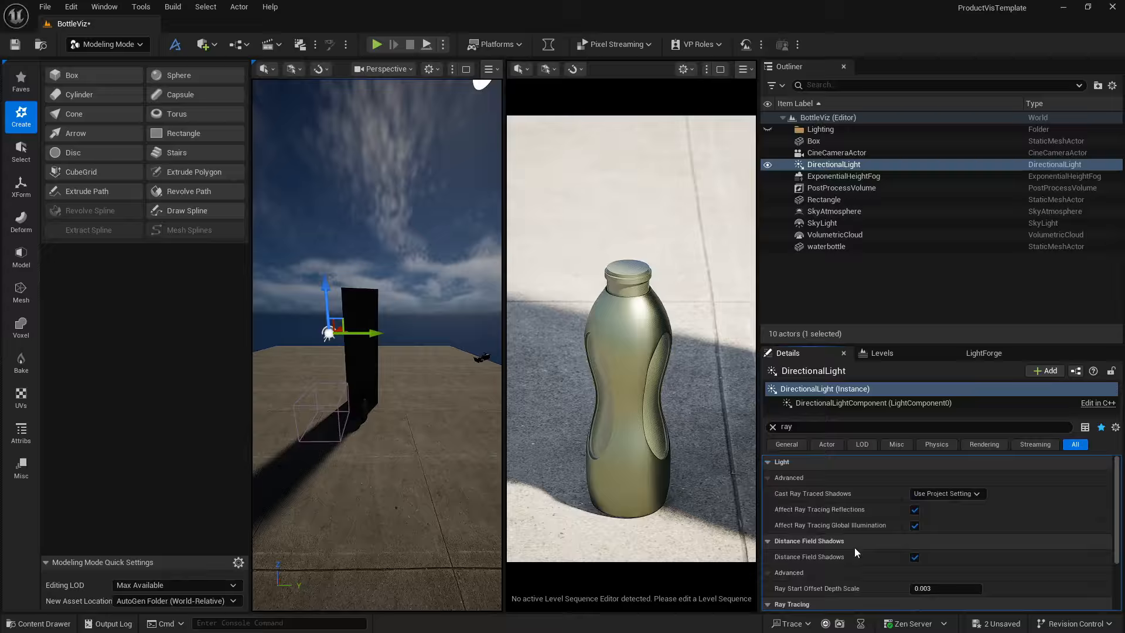
{"action": "left_click", "coordinate": [950, 497]}
{"action": "left_click", "coordinate": [940, 529]}
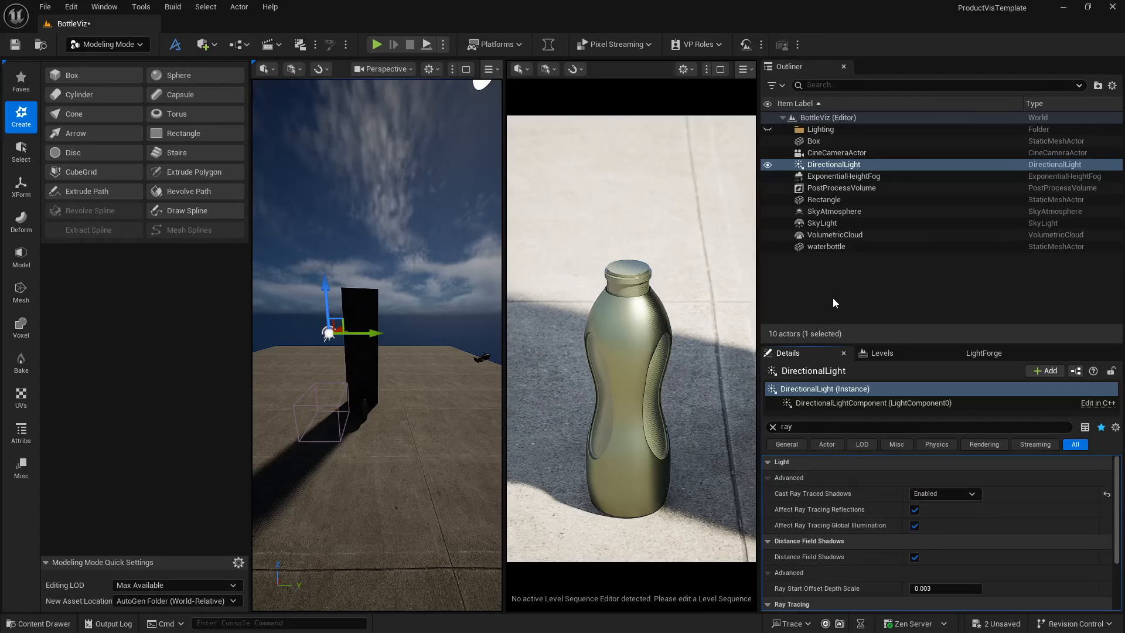
Set Cast Ray Traced Shadows to Enabled on the SkyLight
{"action": "left_click", "coordinate": [844, 258]}
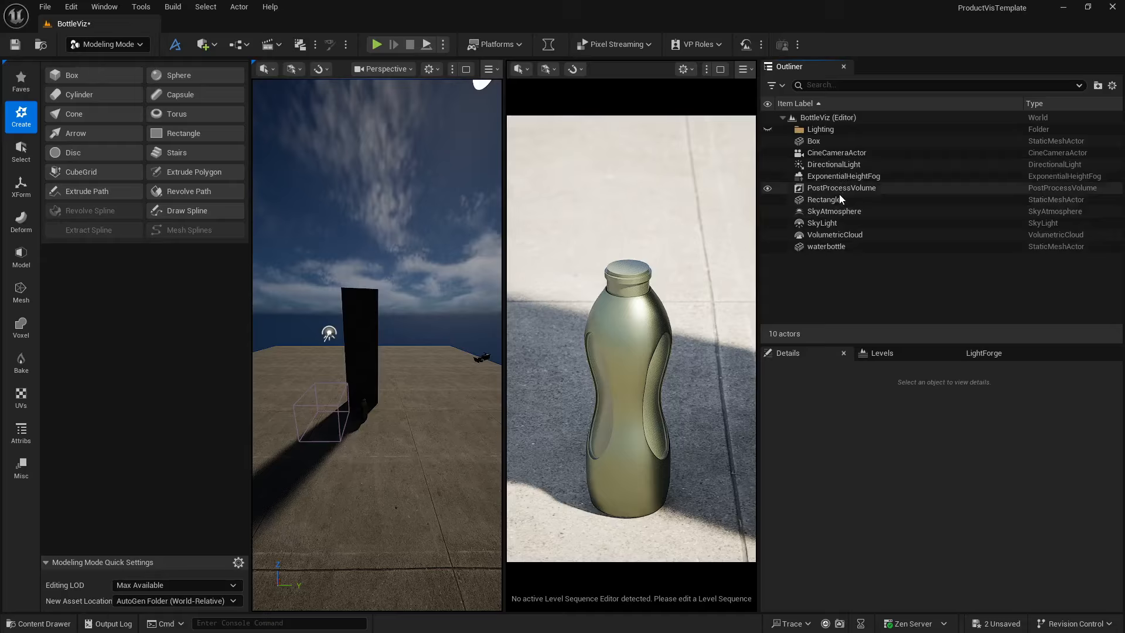
{"action": "left_click", "coordinate": [836, 210]}
{"action": "left_click", "coordinate": [832, 223]}
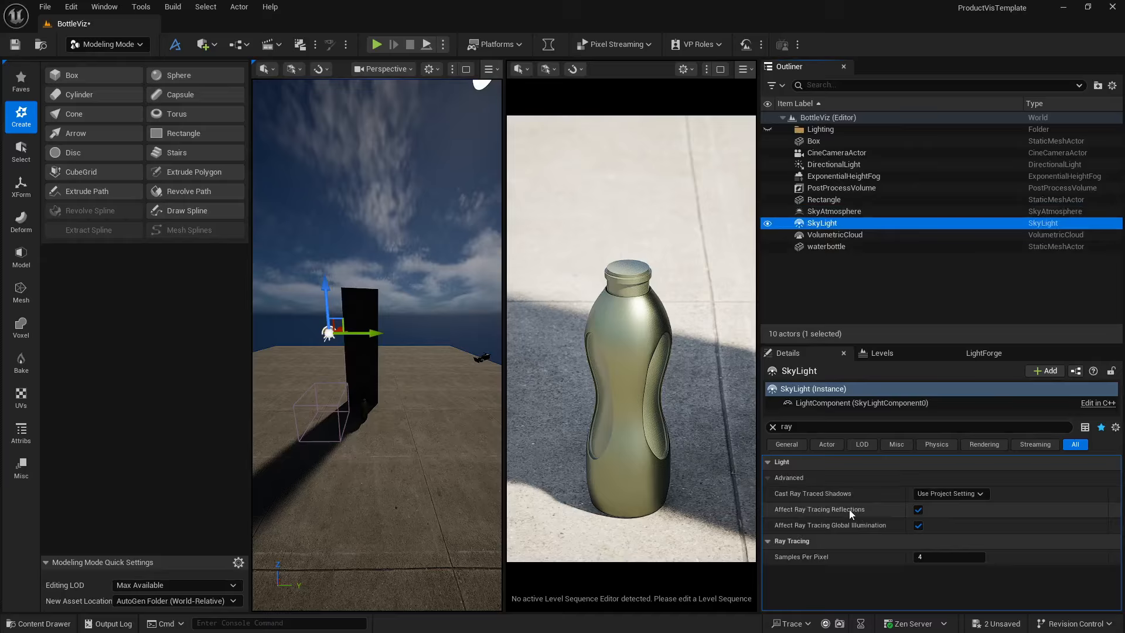
{"action": "left_click", "coordinate": [948, 495]}
{"action": "left_click", "coordinate": [944, 530]}
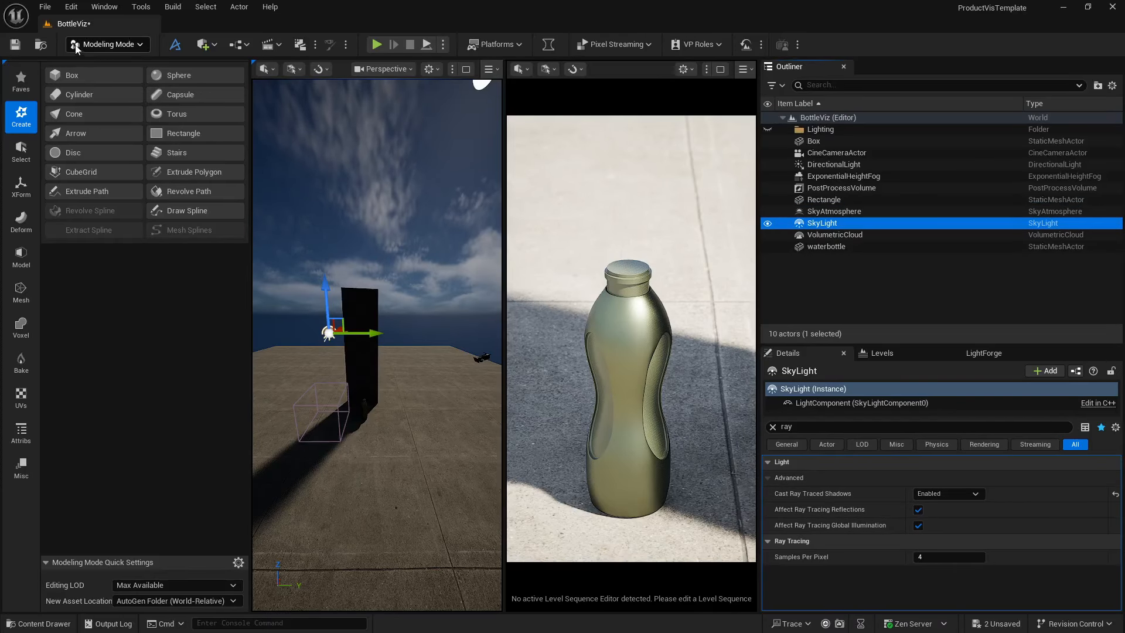
Open the Project Settings and look through the category list for ray tracing and rendering options
{"action": "left_click", "coordinate": [71, 6]}
{"action": "left_click", "coordinate": [114, 189]}
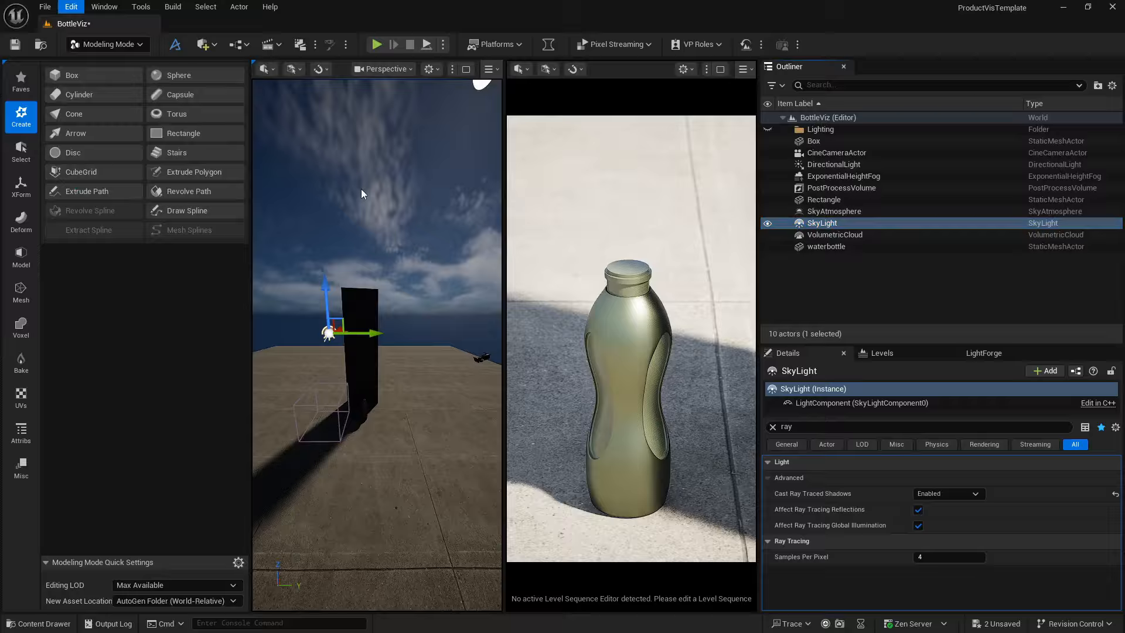
{"action": "scroll", "coordinate": [83, 359], "scroll_direction": "down", "scroll_amount": 15}
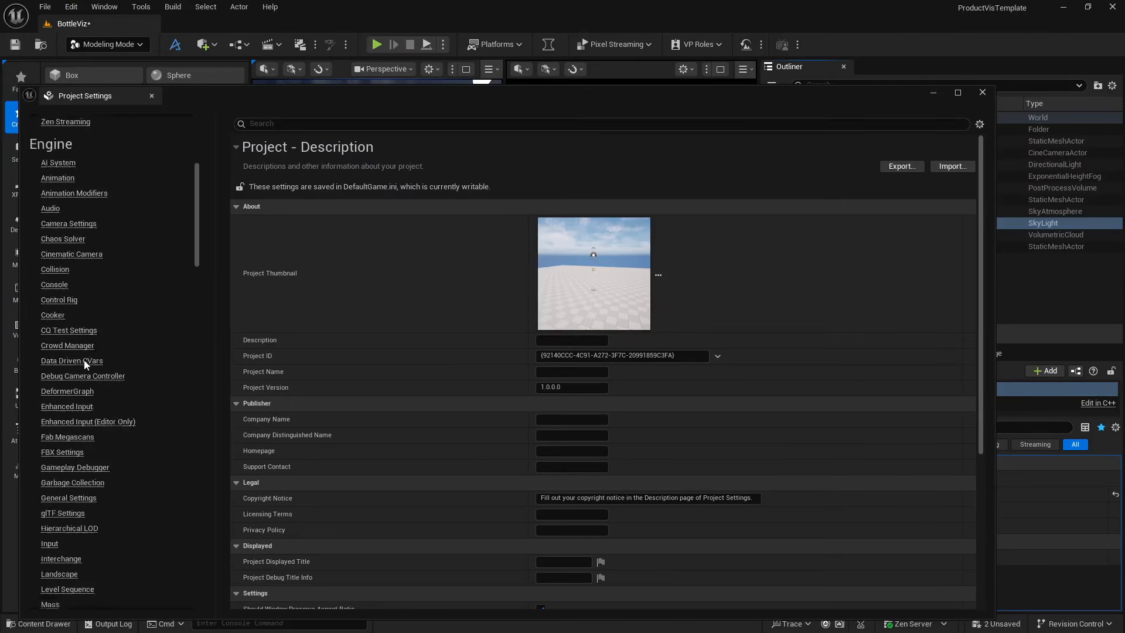
{"action": "scroll", "coordinate": [87, 353], "scroll_direction": "down", "scroll_amount": 20}
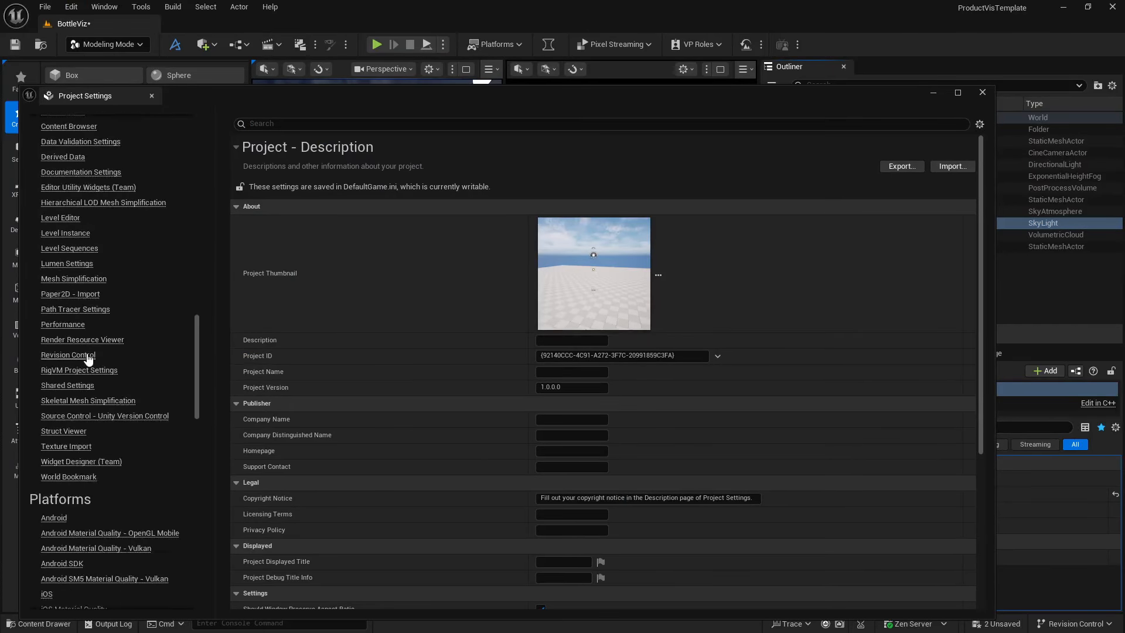
{"action": "scroll", "coordinate": [86, 355], "scroll_direction": "down", "scroll_amount": 15}
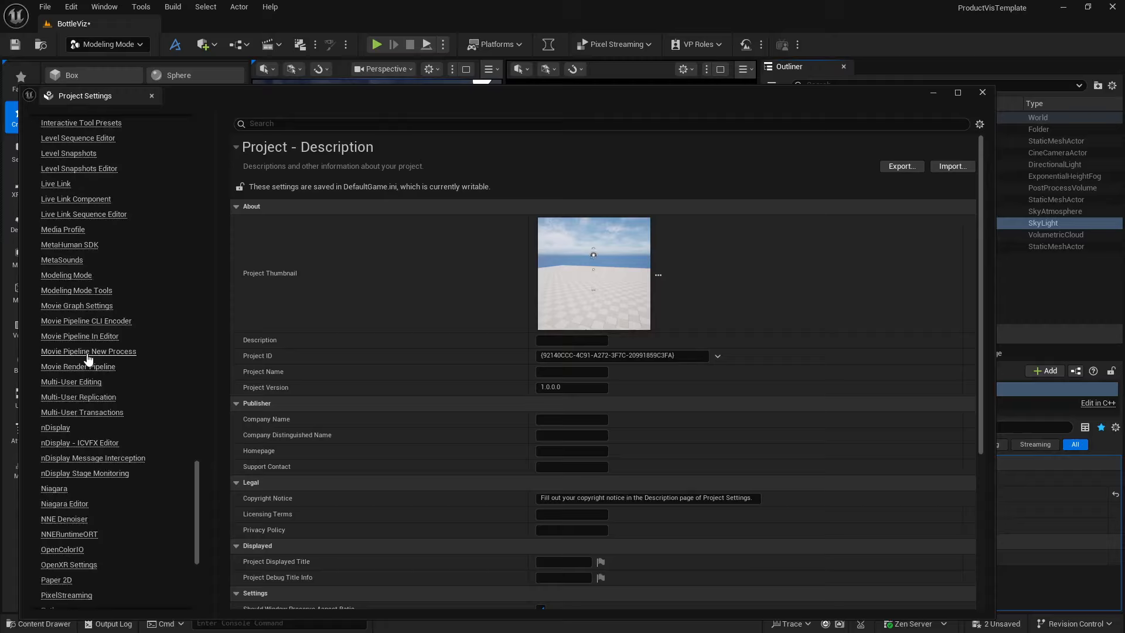
{"action": "scroll", "coordinate": [86, 355], "scroll_direction": "down", "scroll_amount": 2}
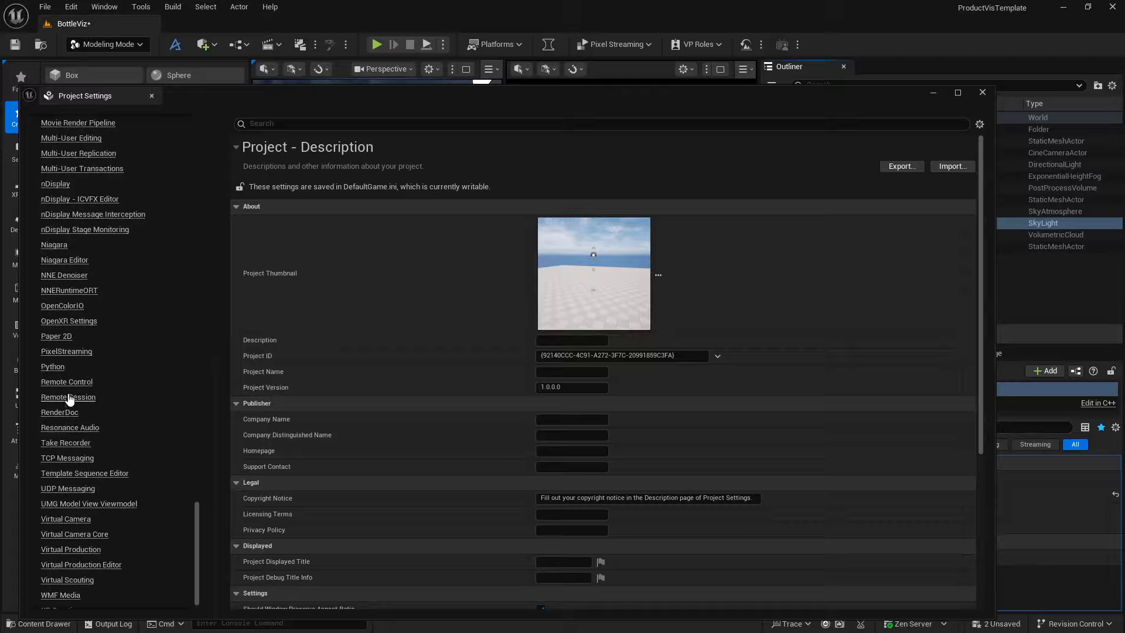
{"action": "scroll", "coordinate": [77, 396], "scroll_direction": "down", "scroll_amount": 1}
{"action": "scroll", "coordinate": [108, 416], "scroll_direction": "up", "scroll_amount": 12}
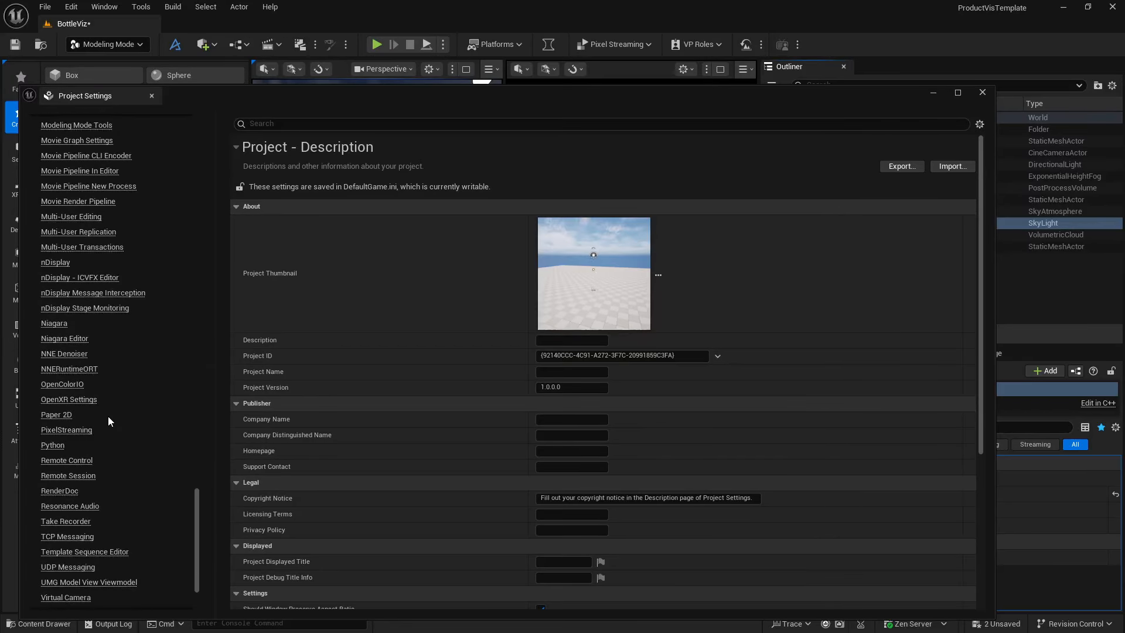
{"action": "scroll", "coordinate": [108, 421], "scroll_direction": "up", "scroll_amount": 2}
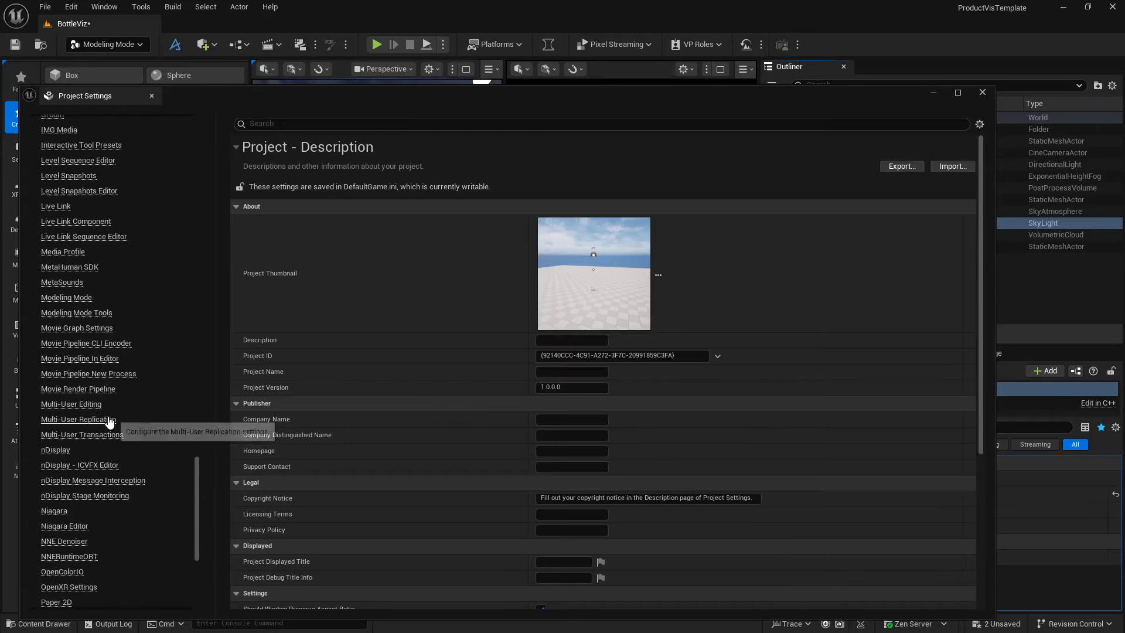
{"action": "scroll", "coordinate": [109, 420], "scroll_direction": "down", "scroll_amount": 9}
{"action": "scroll", "coordinate": [107, 416], "scroll_direction": "down", "scroll_amount": 1}
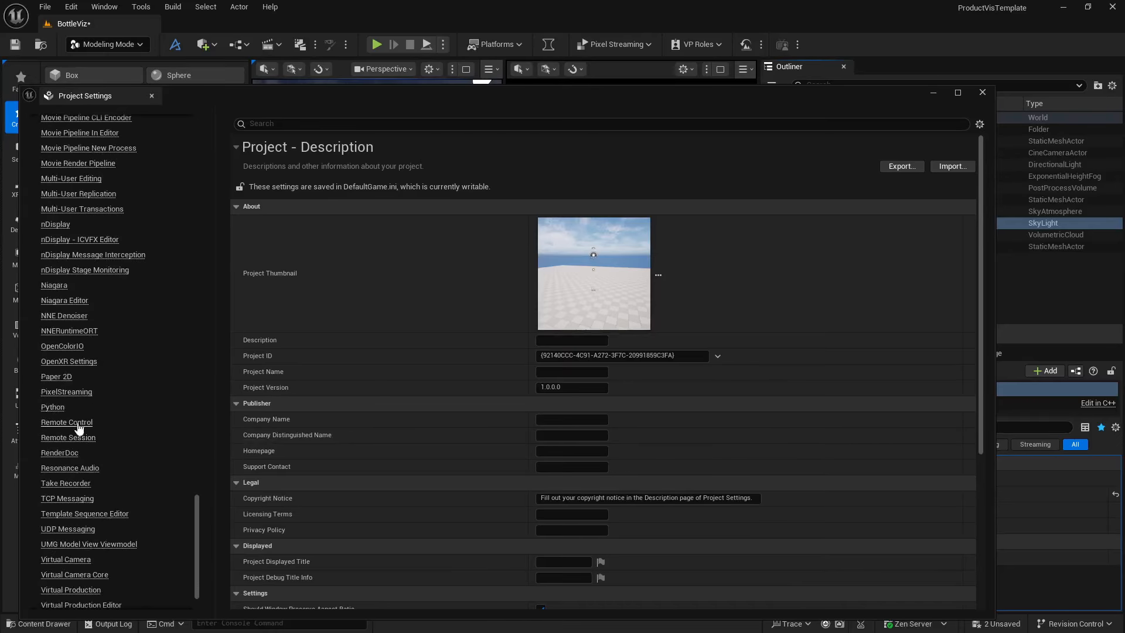
{"action": "scroll", "coordinate": [85, 428], "scroll_direction": "down", "scroll_amount": 4}
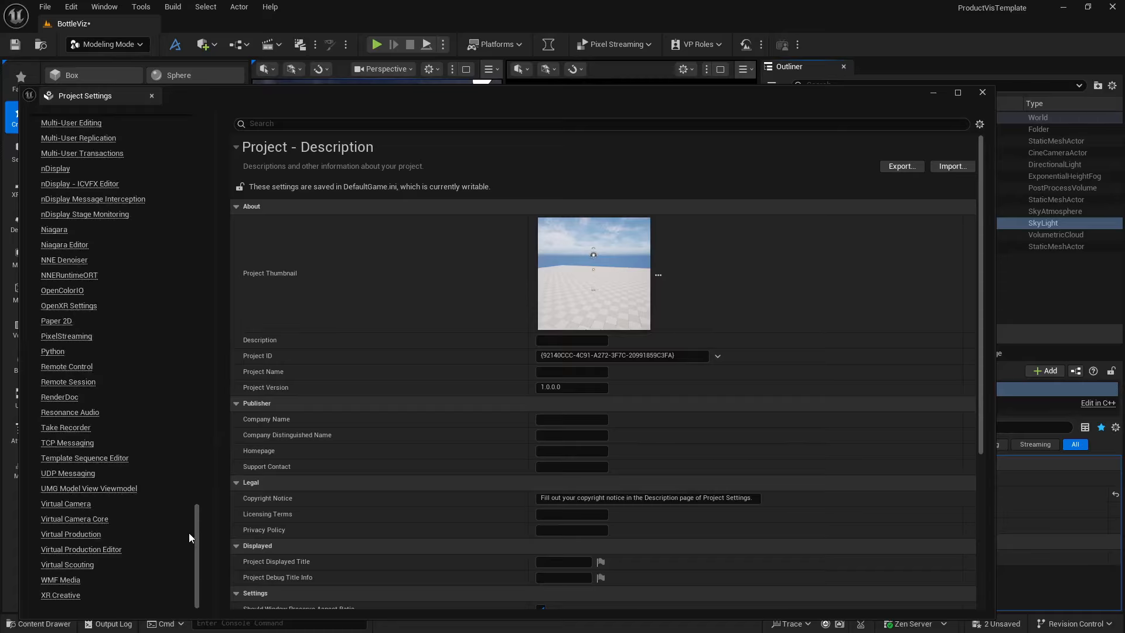
{"action": "left_click_drag", "start_coordinate": [189, 532], "coordinate": [188, 355]}
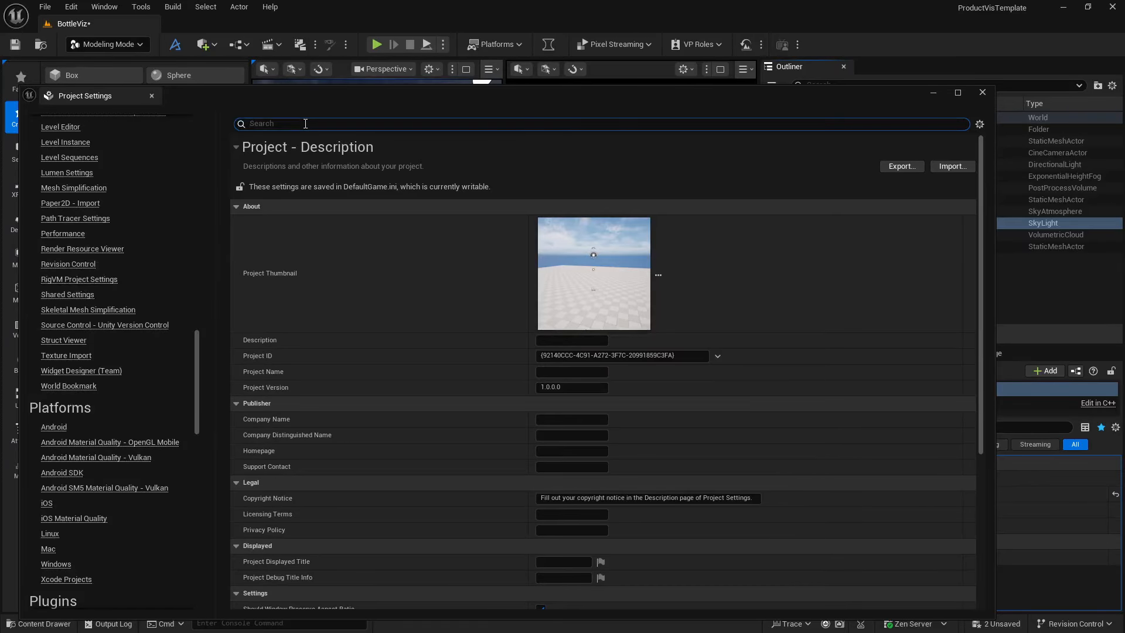
Search the project settings for "raytrace" and for "lumen", and examine the matching Lumen rendering settings
{"action": "type", "text": "raytrace"}
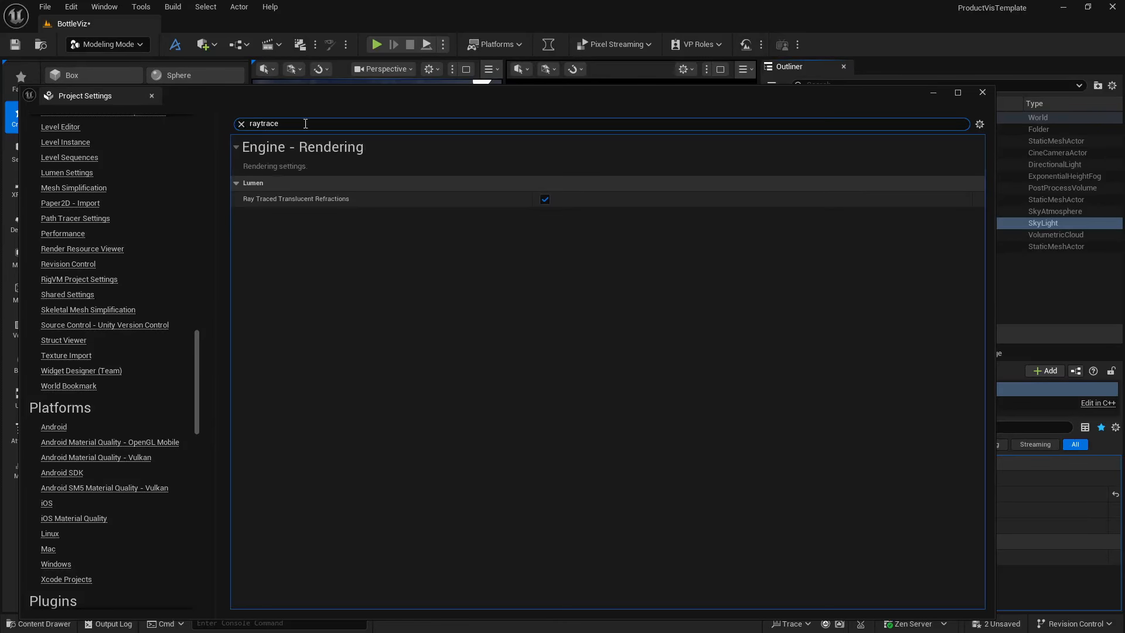
{"action": "double_click", "coordinate": [323, 124]}
{"action": "key", "text": "BackSpace"}
{"action": "type", "text": "lumen"}
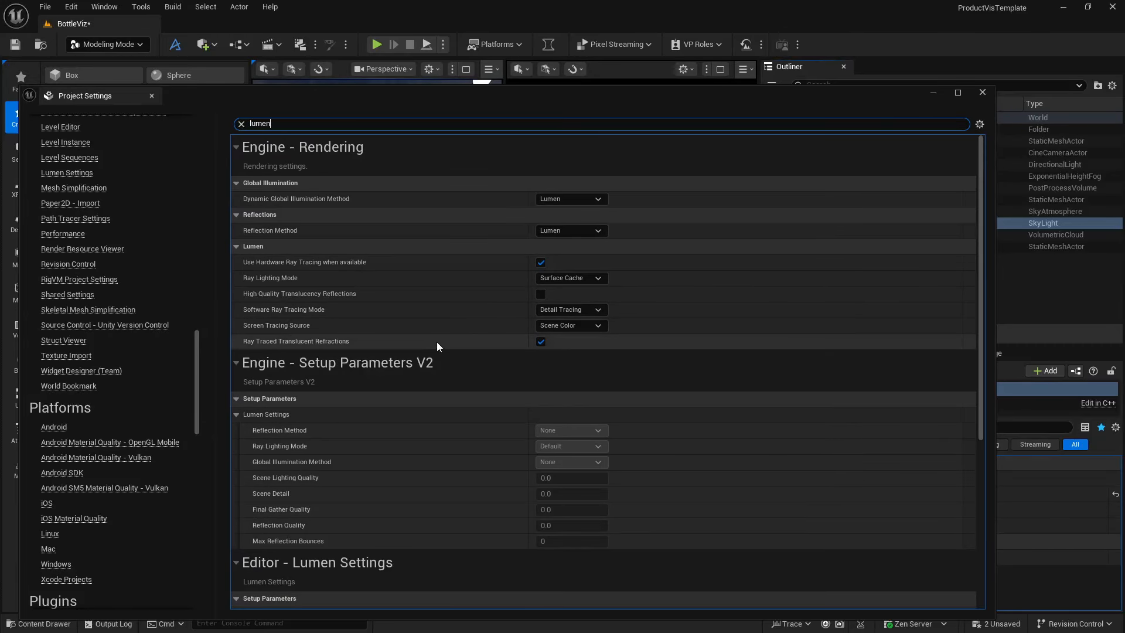
{"action": "scroll", "coordinate": [451, 331], "scroll_direction": "down", "scroll_amount": 3}
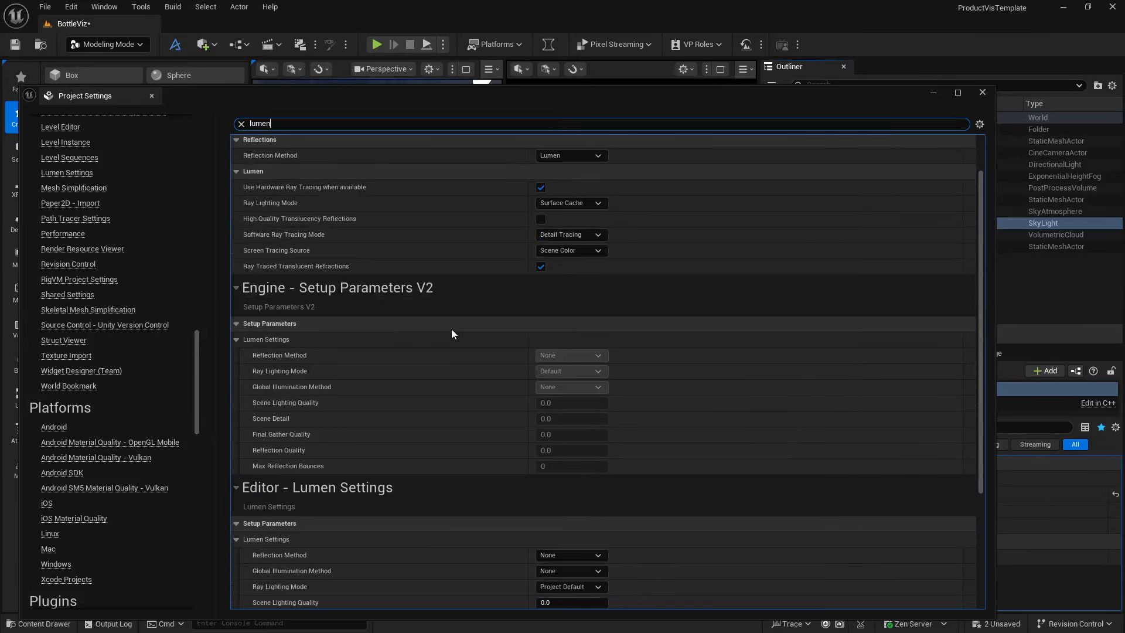
{"action": "scroll", "coordinate": [451, 330], "scroll_direction": "down", "scroll_amount": 4}
{"action": "scroll", "coordinate": [451, 330], "scroll_direction": "down", "scroll_amount": 4}
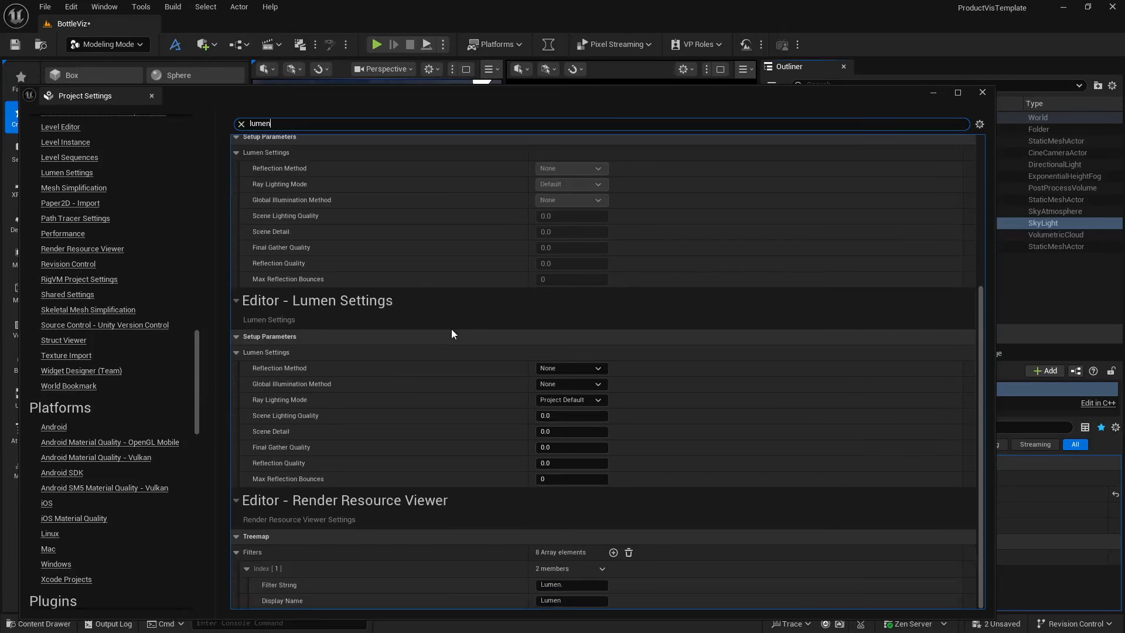
{"action": "scroll", "coordinate": [422, 359], "scroll_direction": "up", "scroll_amount": 3}
{"action": "scroll", "coordinate": [422, 360], "scroll_direction": "down", "scroll_amount": 3}
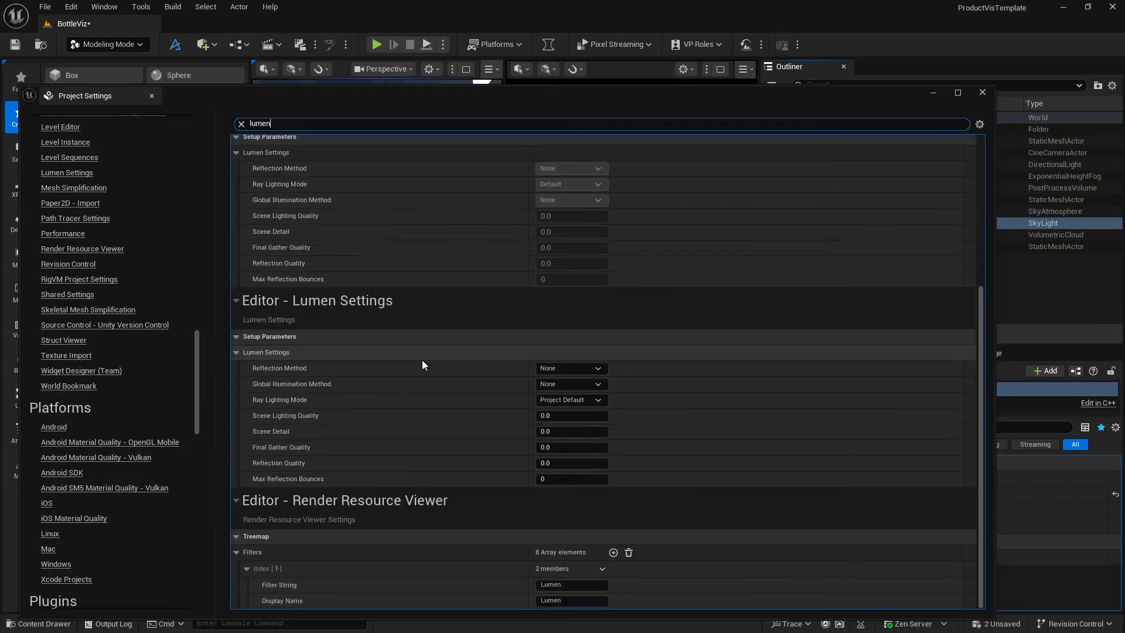
{"action": "scroll", "coordinate": [423, 365], "scroll_direction": "up", "scroll_amount": 10}
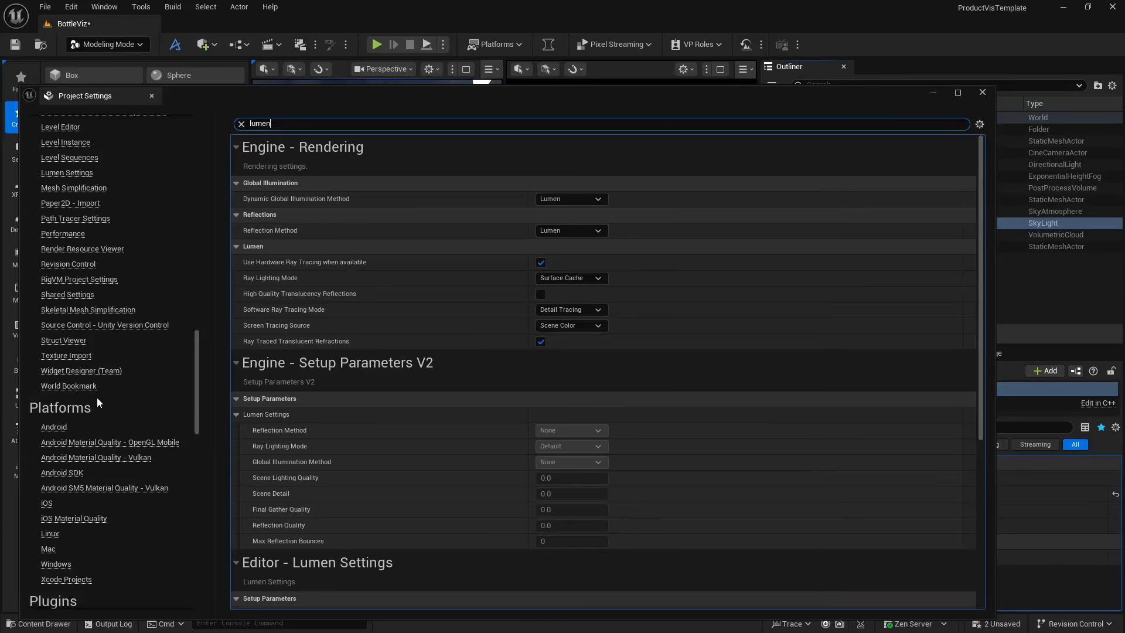
Look through the project settings categories and open Rendering in the Engine section
{"action": "scroll", "coordinate": [97, 397], "scroll_direction": "up", "scroll_amount": 10}
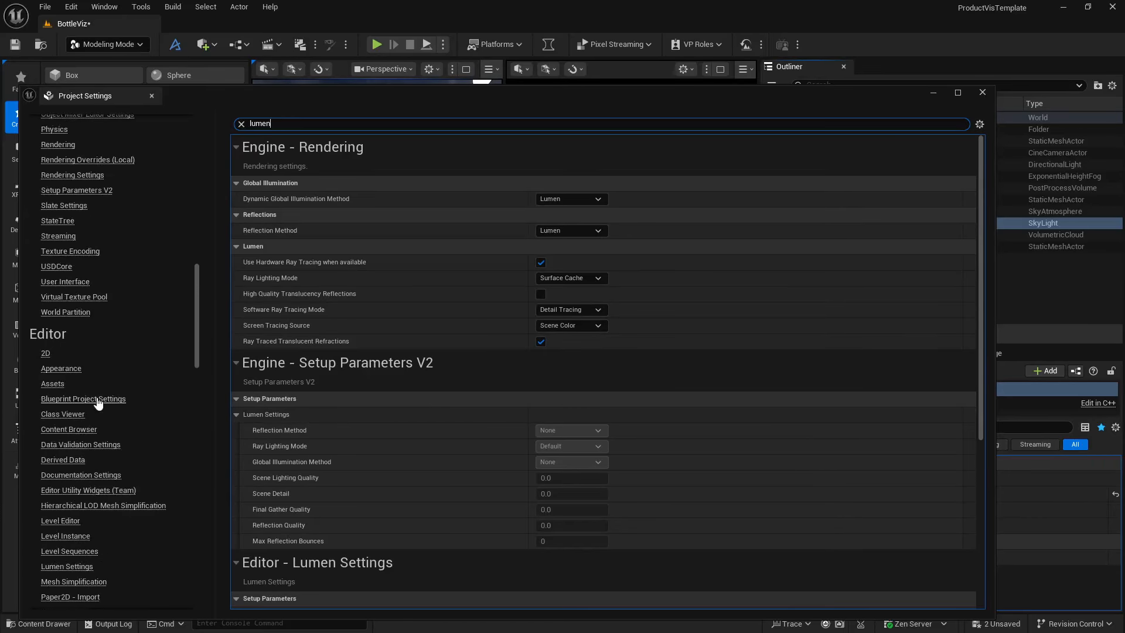
{"action": "scroll", "coordinate": [97, 397], "scroll_direction": "up", "scroll_amount": 8}
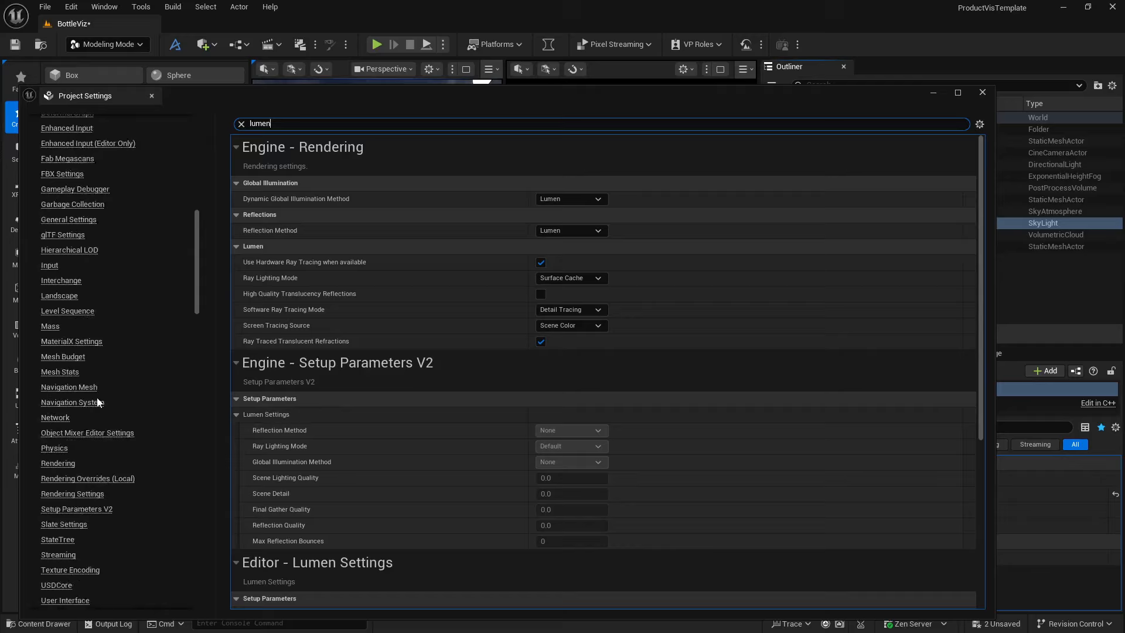
{"action": "scroll", "coordinate": [98, 399], "scroll_direction": "up", "scroll_amount": 5}
{"action": "scroll", "coordinate": [98, 400], "scroll_direction": "down", "scroll_amount": 9}
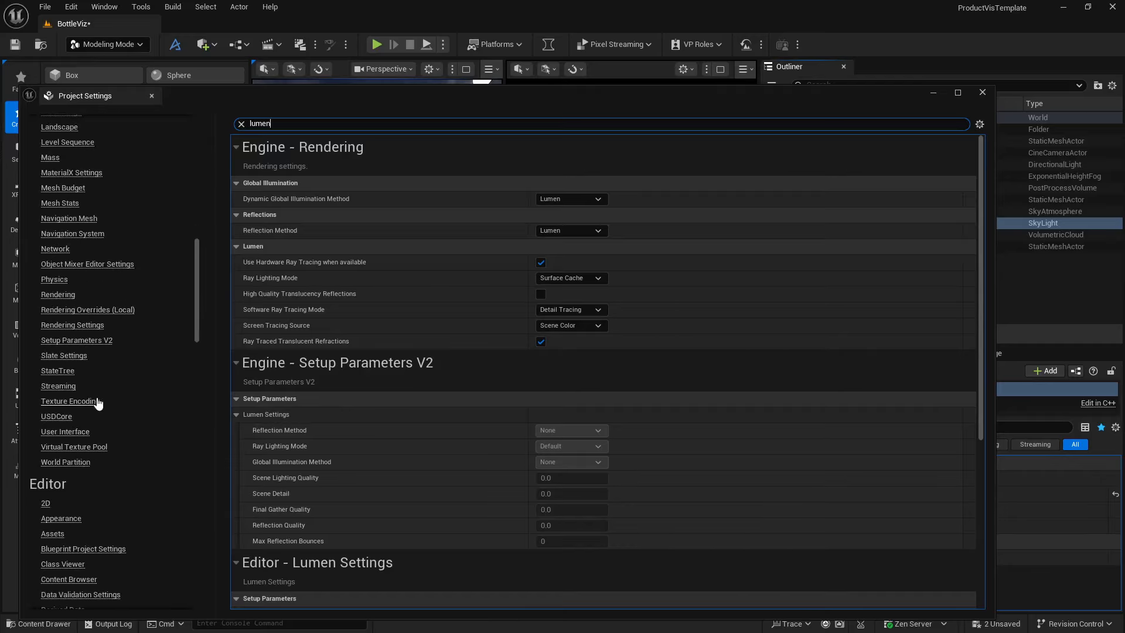
{"action": "scroll", "coordinate": [98, 400], "scroll_direction": "down", "scroll_amount": 12}
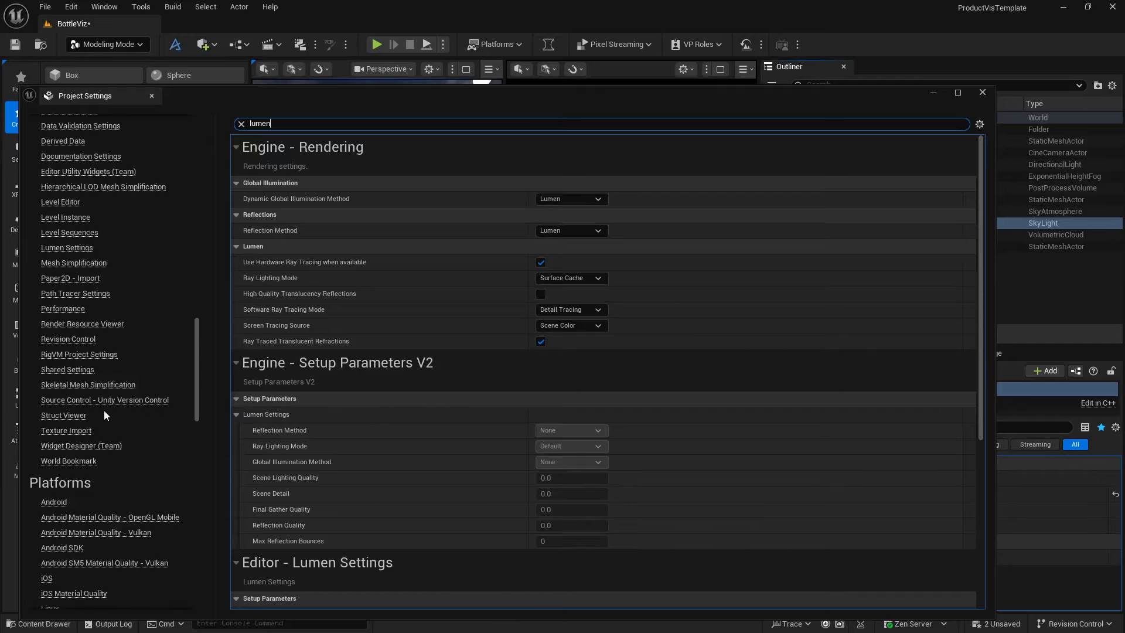
{"action": "scroll", "coordinate": [119, 386], "scroll_direction": "down", "scroll_amount": 5}
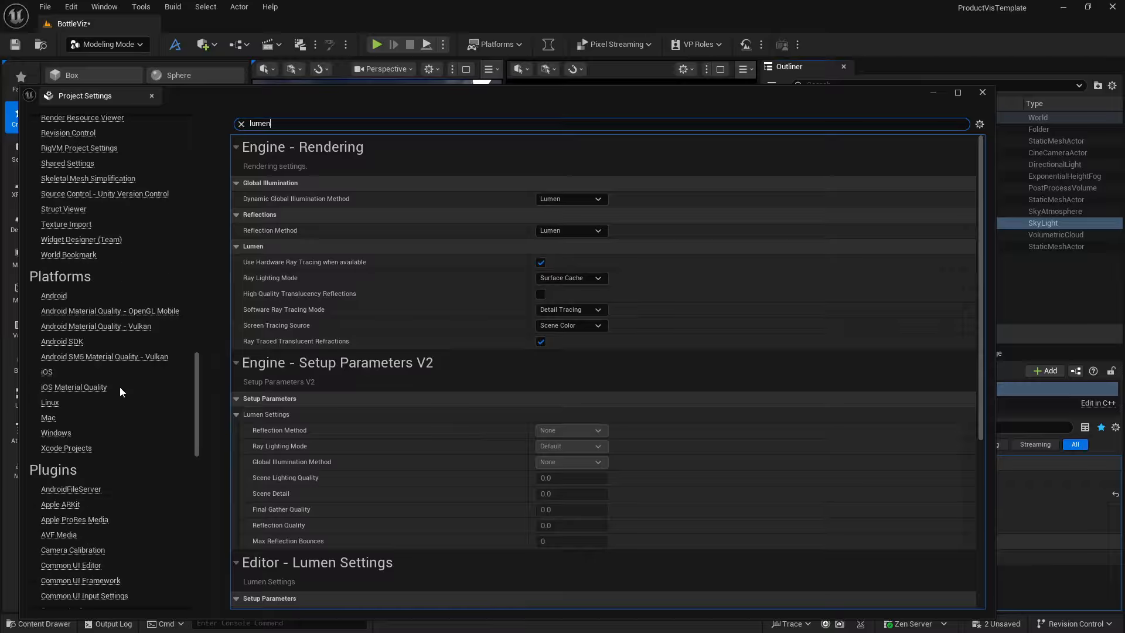
{"action": "scroll", "coordinate": [120, 387], "scroll_direction": "down", "scroll_amount": 2}
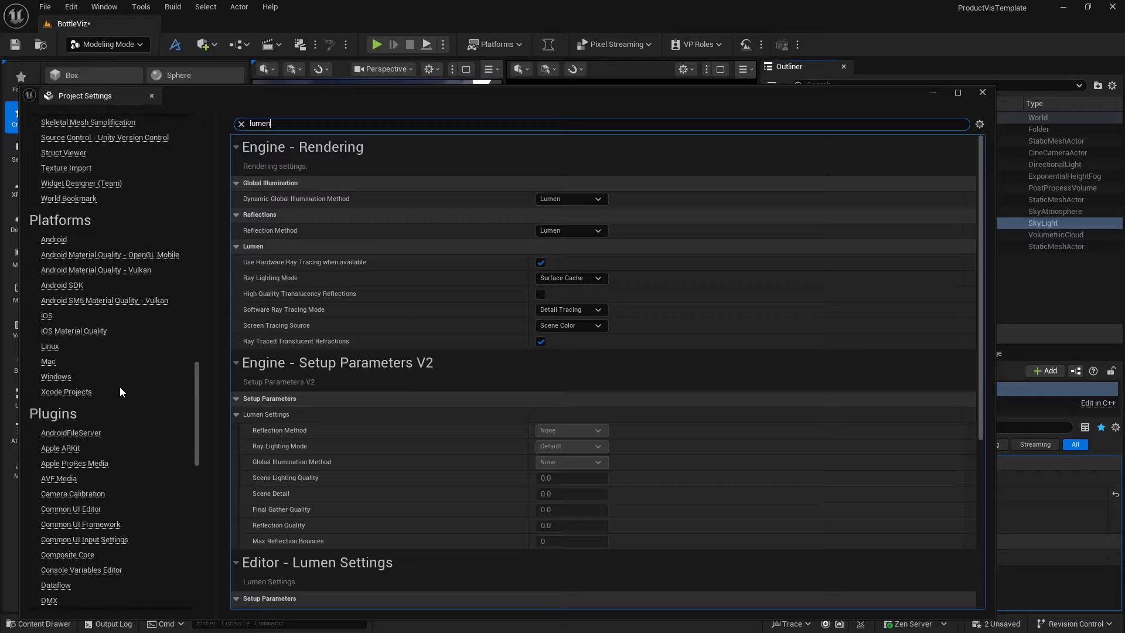
{"action": "scroll", "coordinate": [120, 386], "scroll_direction": "up", "scroll_amount": 16}
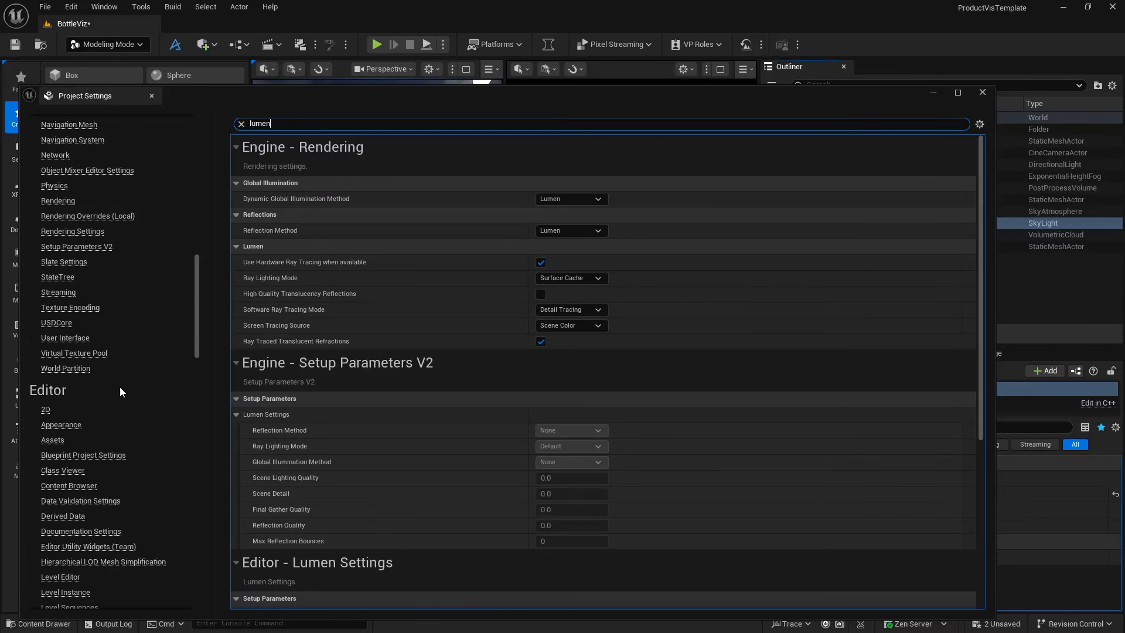
{"action": "scroll", "coordinate": [119, 387], "scroll_direction": "up", "scroll_amount": 15}
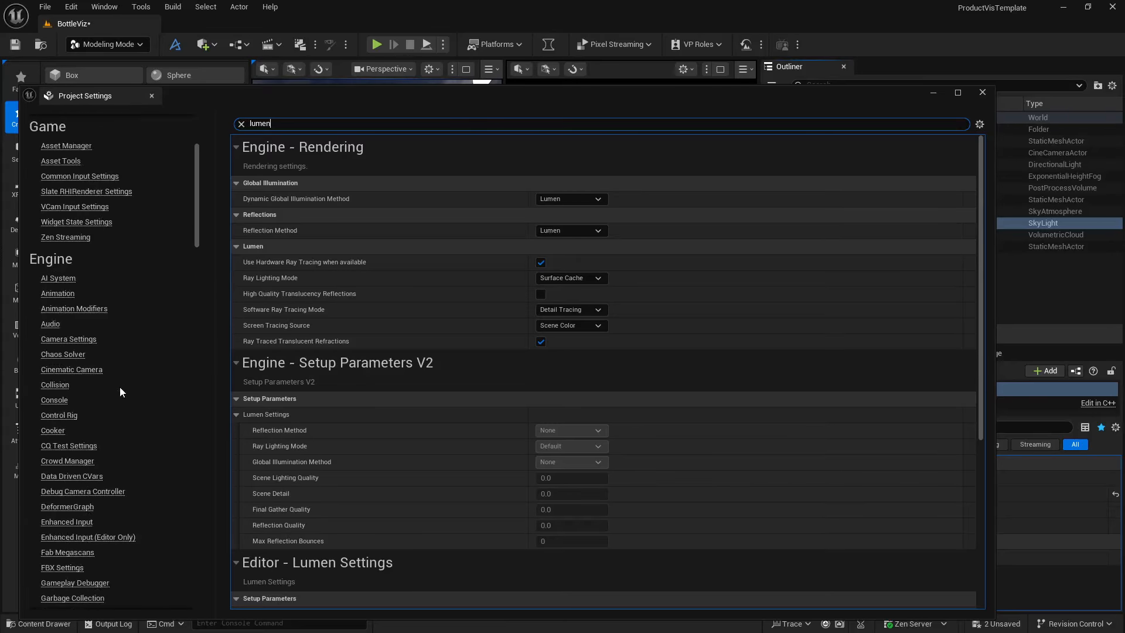
{"action": "scroll", "coordinate": [120, 387], "scroll_direction": "up", "scroll_amount": 2}
{"action": "scroll", "coordinate": [120, 386], "scroll_direction": "down", "scroll_amount": 10}
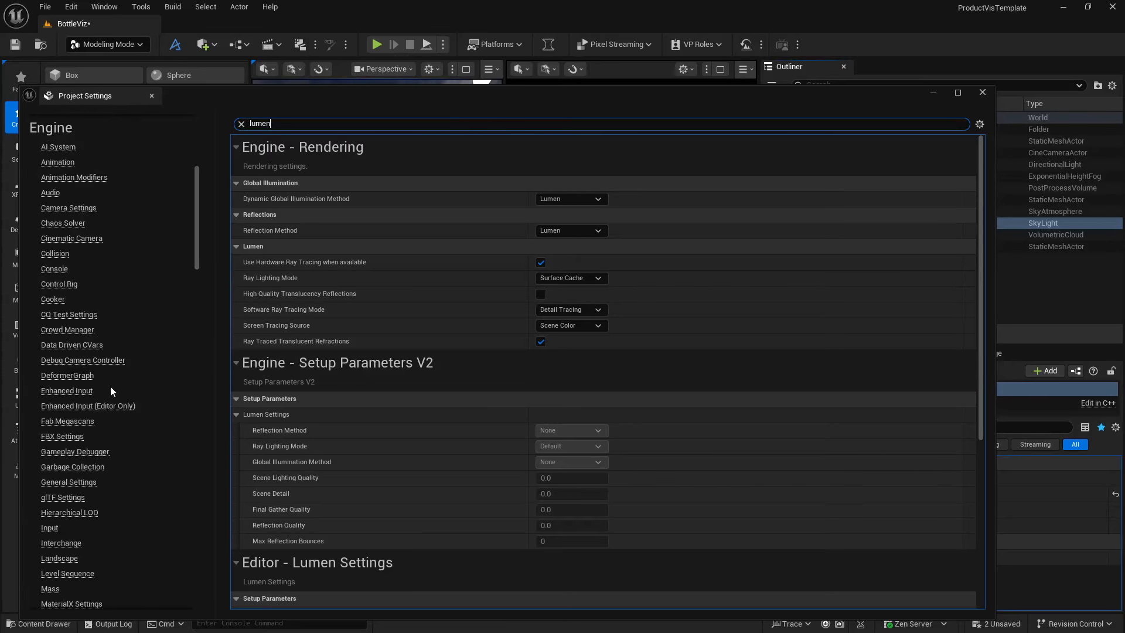
{"action": "scroll", "coordinate": [88, 404], "scroll_direction": "down", "scroll_amount": 5}
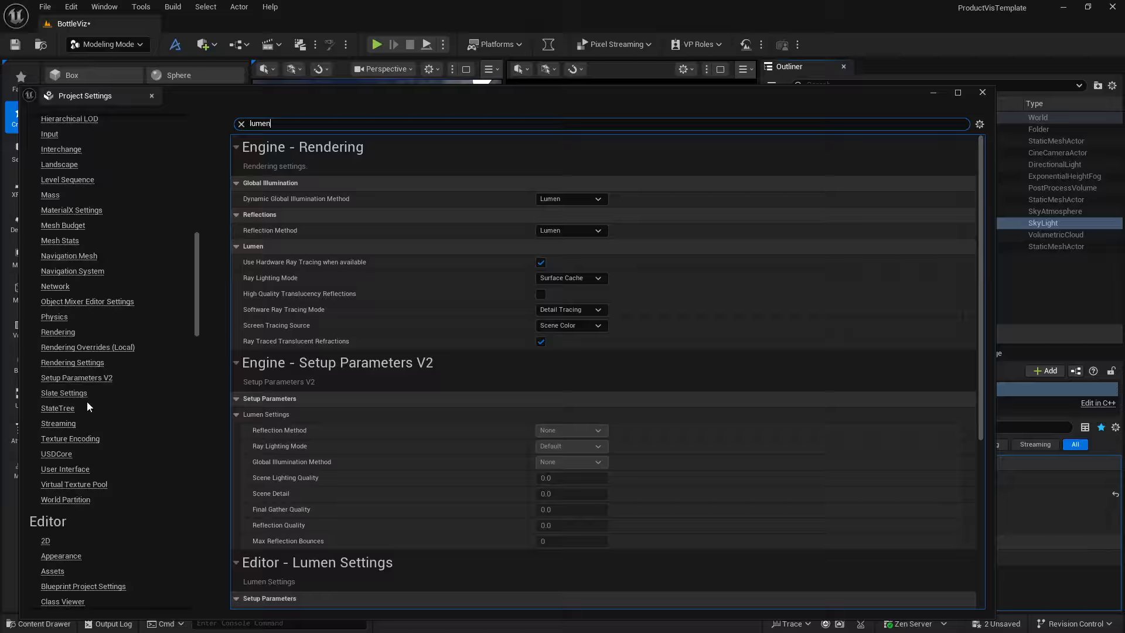
{"action": "left_click", "coordinate": [58, 332]}
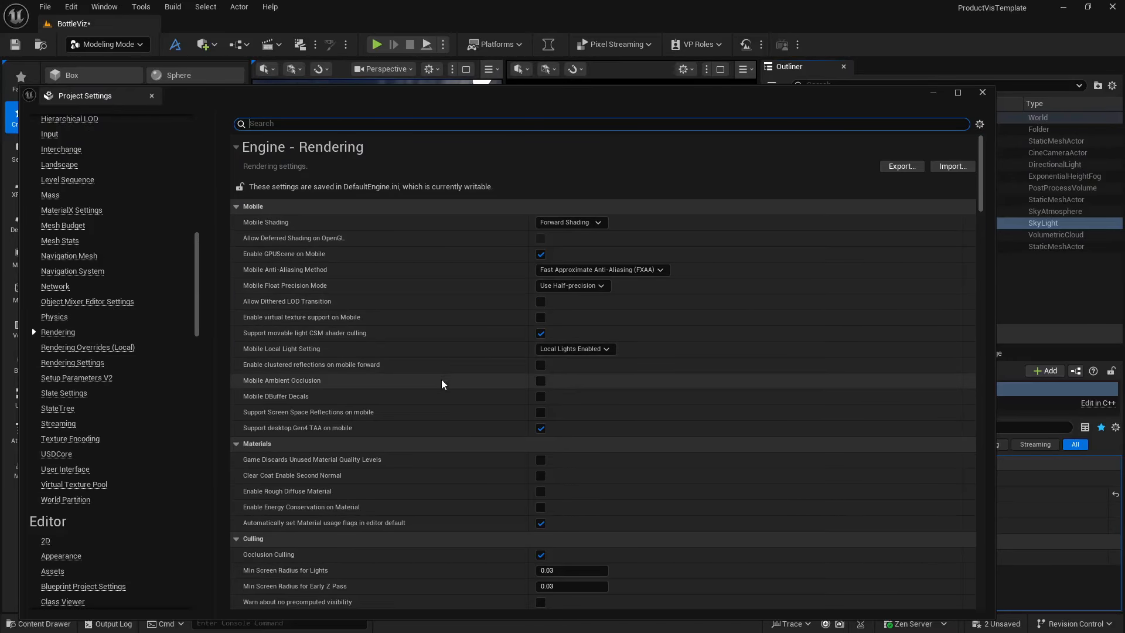
Turn off MegaLights in the Direct Lighting section of the project's rendering settings
{"action": "scroll", "coordinate": [442, 384], "scroll_direction": "down", "scroll_amount": 15}
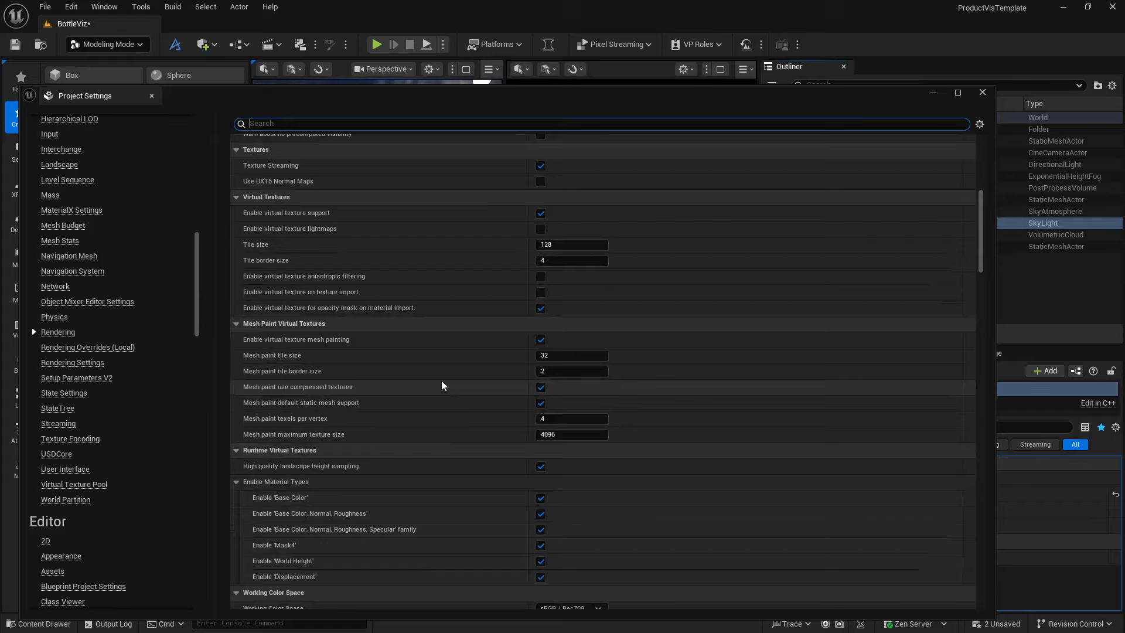
{"action": "scroll", "coordinate": [441, 384], "scroll_direction": "down", "scroll_amount": 10}
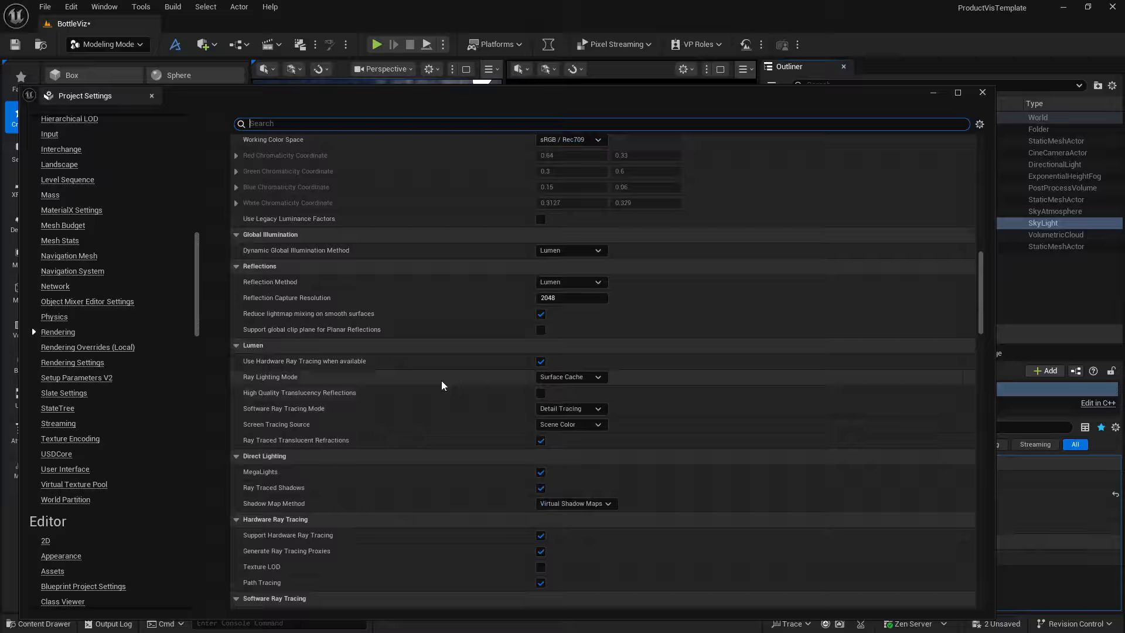
{"action": "scroll", "coordinate": [442, 384], "scroll_direction": "down", "scroll_amount": 3}
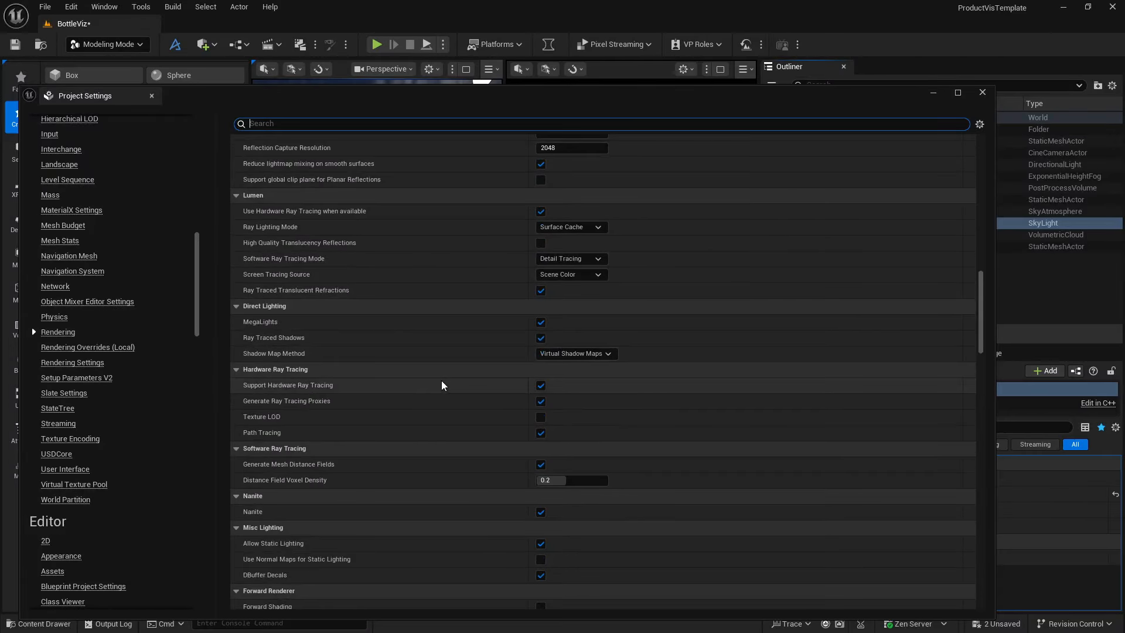
{"action": "scroll", "coordinate": [441, 384], "scroll_direction": "down", "scroll_amount": 12}
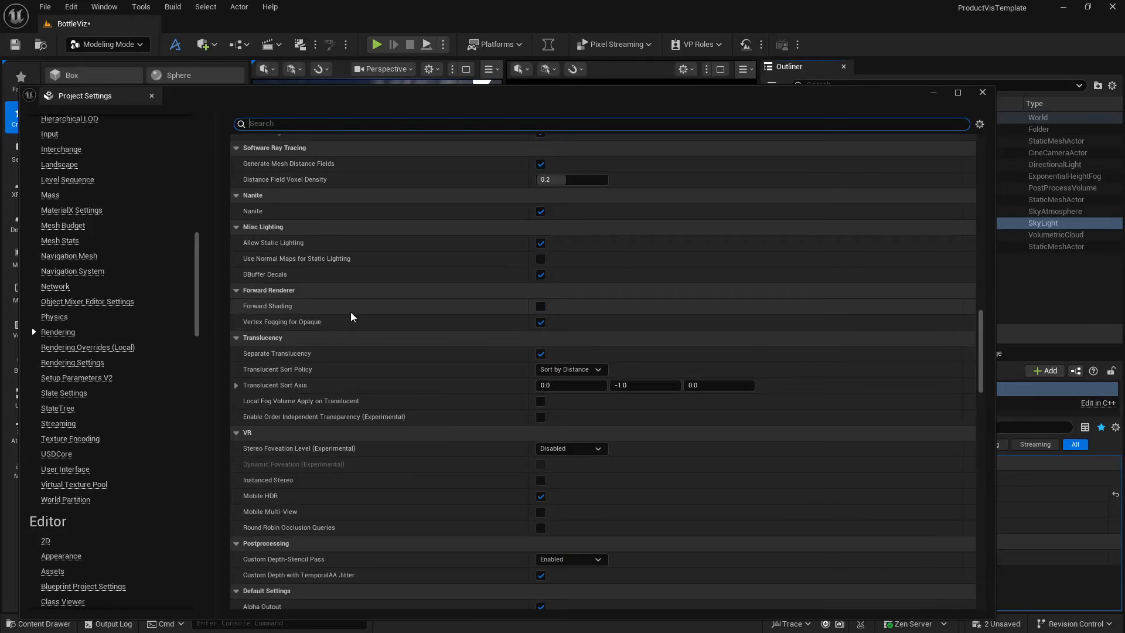
{"action": "scroll", "coordinate": [409, 319], "scroll_direction": "down", "scroll_amount": 3}
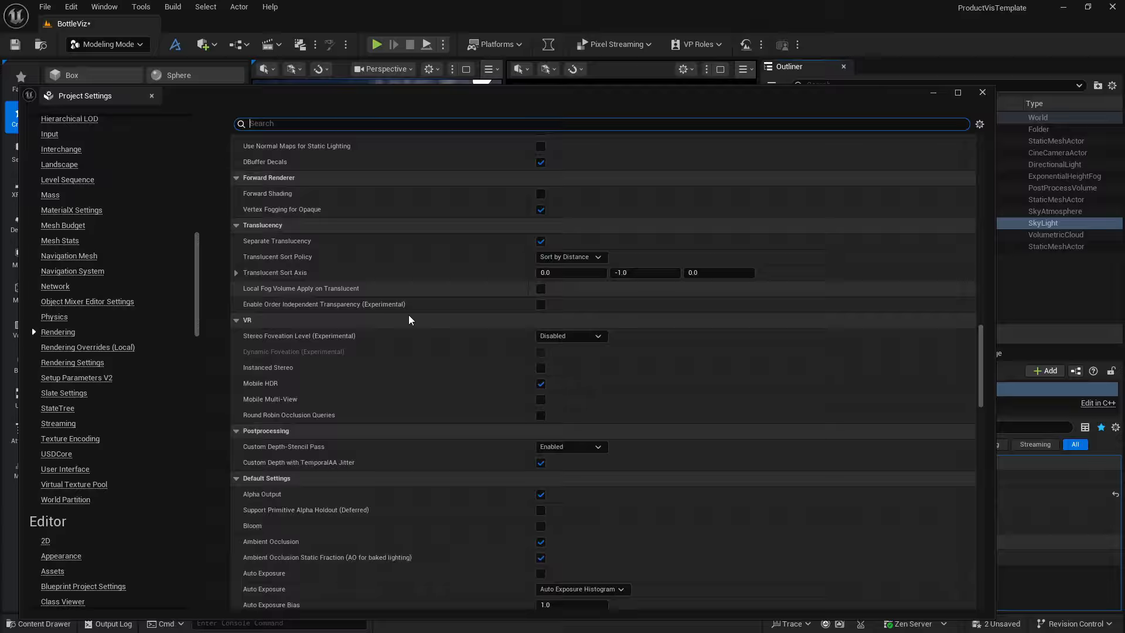
{"action": "scroll", "coordinate": [408, 319], "scroll_direction": "up", "scroll_amount": 11}
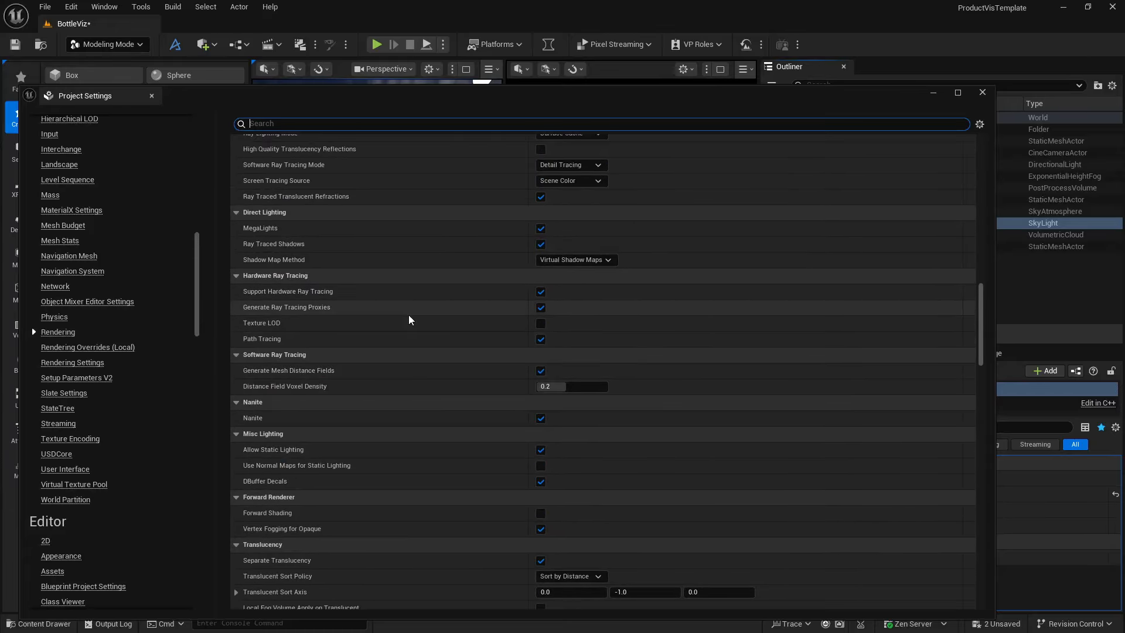
{"action": "scroll", "coordinate": [409, 319], "scroll_direction": "up", "scroll_amount": 1}
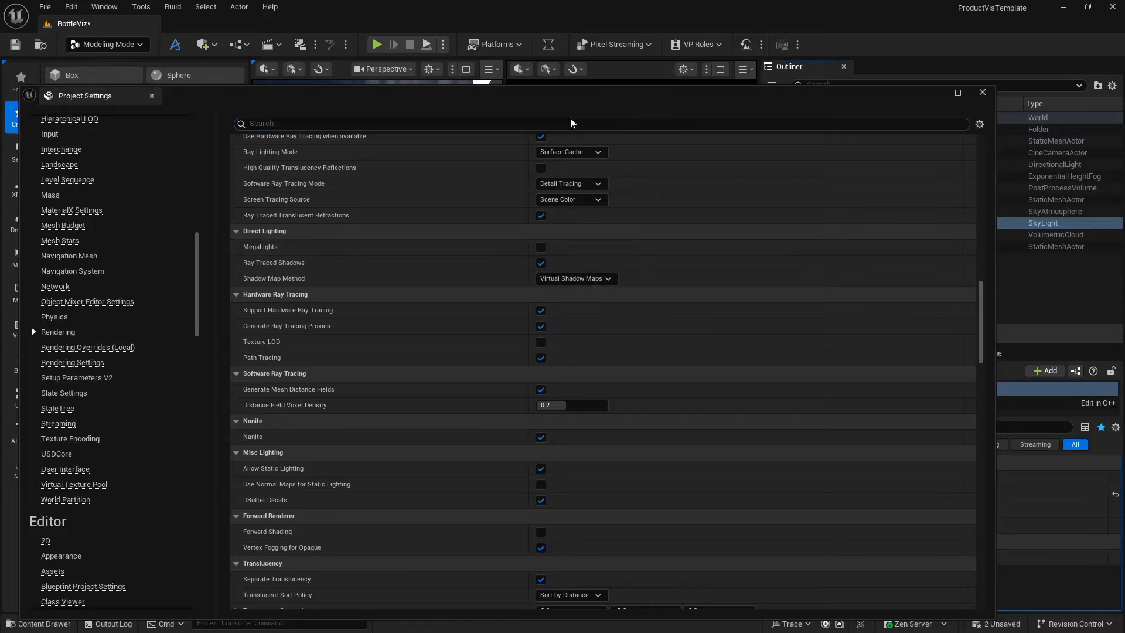
Enable High Quality Translucency Reflections in the Lumen rendering settings and close the Project Settings
{"action": "left_click_drag", "start_coordinate": [627, 99], "coordinate": [578, 130]}
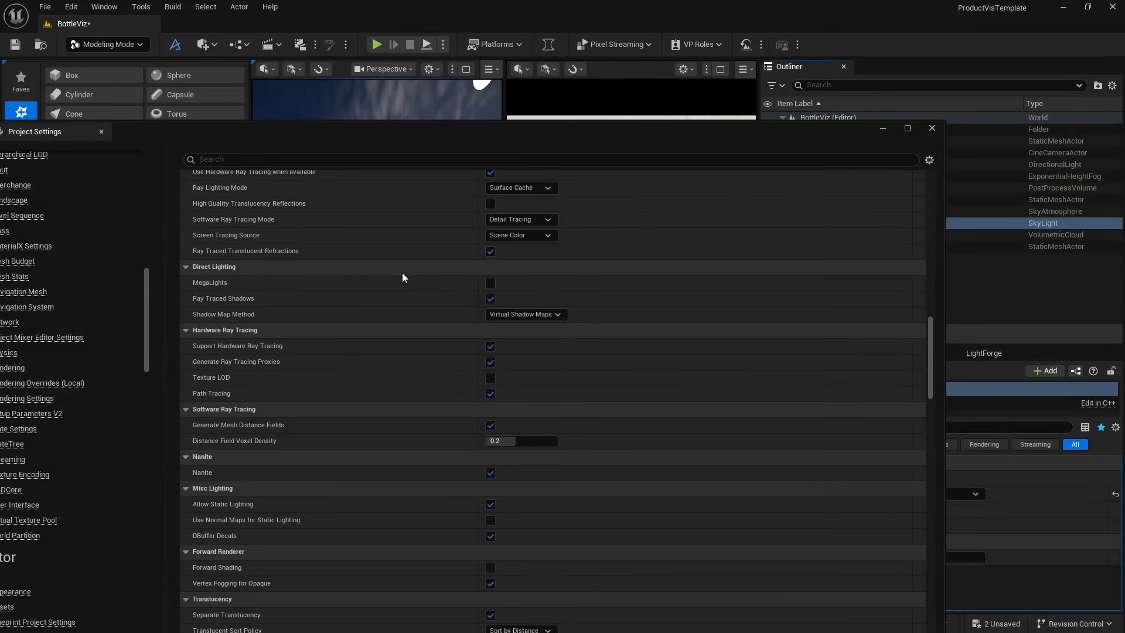
{"action": "scroll", "coordinate": [399, 285], "scroll_direction": "up", "scroll_amount": 3}
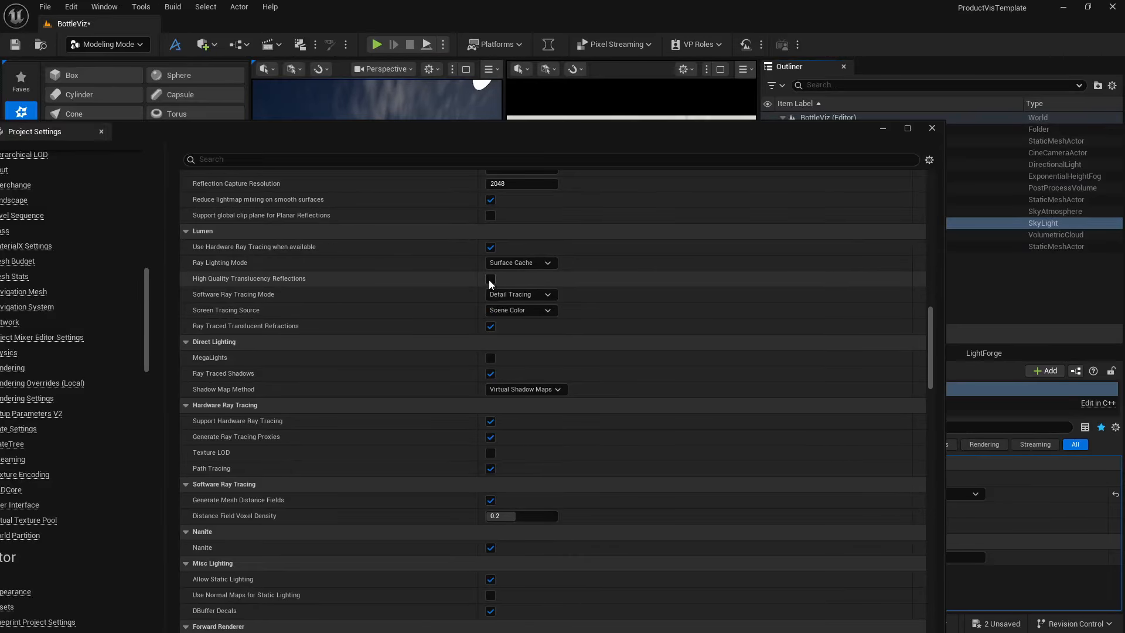
{"action": "left_click", "coordinate": [489, 278]}
{"action": "scroll", "coordinate": [455, 303], "scroll_direction": "up", "scroll_amount": 5}
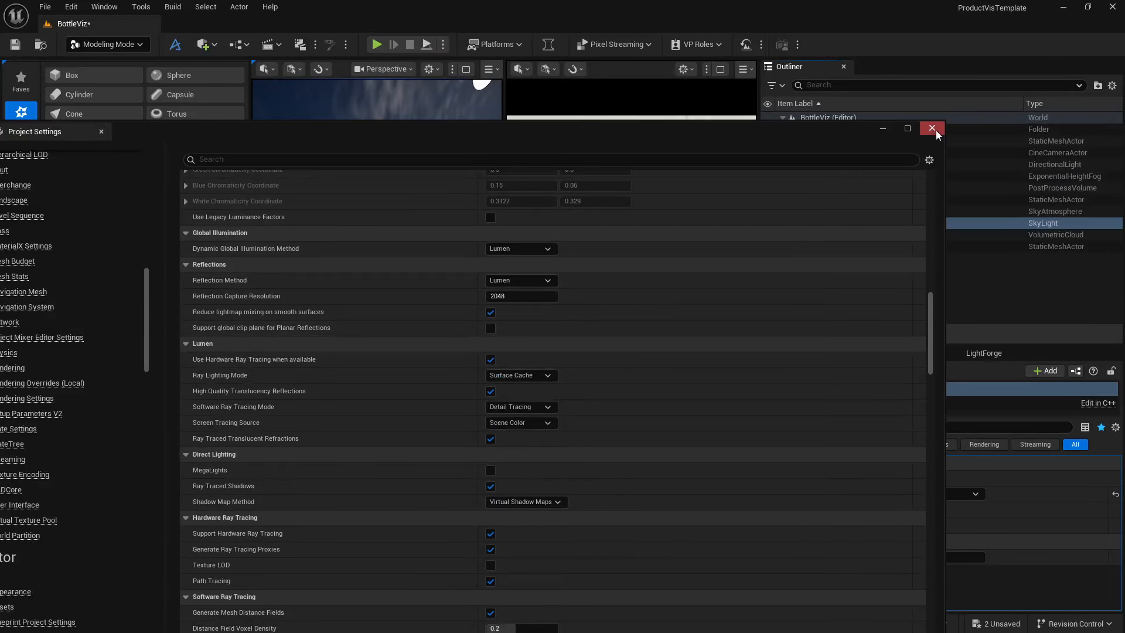
{"action": "left_click", "coordinate": [932, 130]}
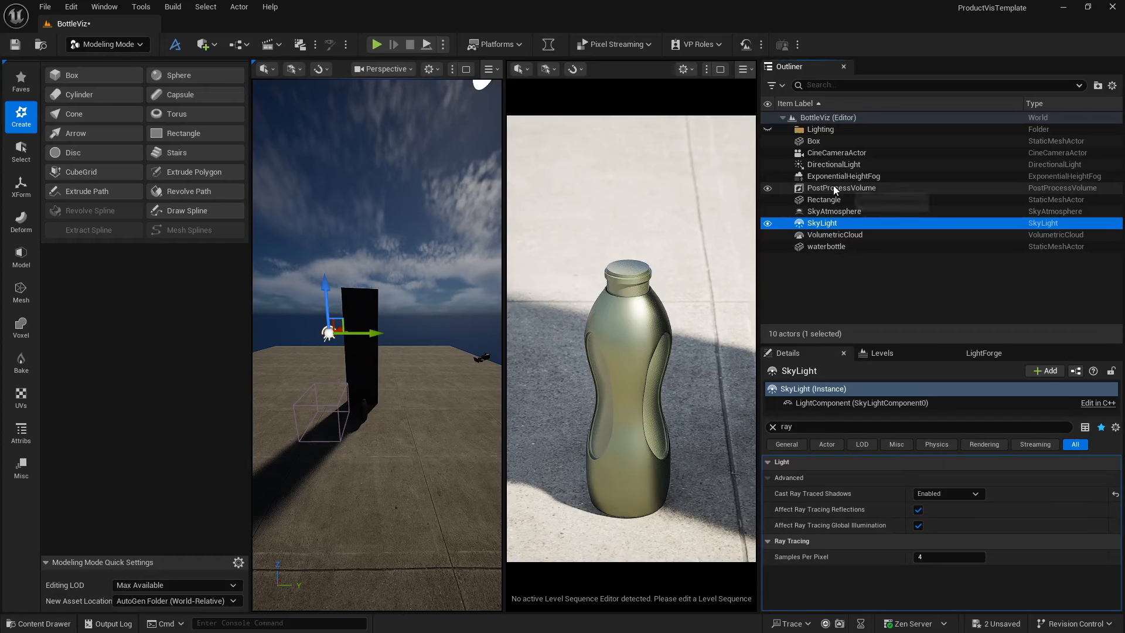
Override the PostProcessVolume's bloom method and intensity, setting the method to Convolution and the intensity to about 0.82
{"action": "left_click", "coordinate": [838, 188]}
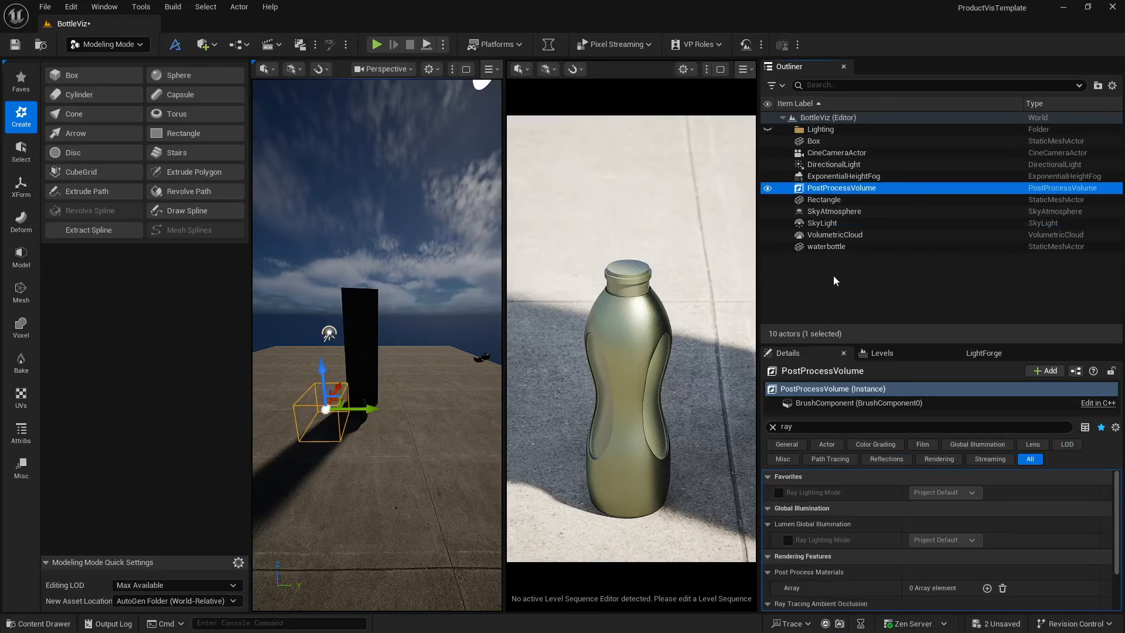
{"action": "left_click", "coordinate": [773, 427]}
{"action": "scroll", "coordinate": [827, 523], "scroll_direction": "down", "scroll_amount": 10}
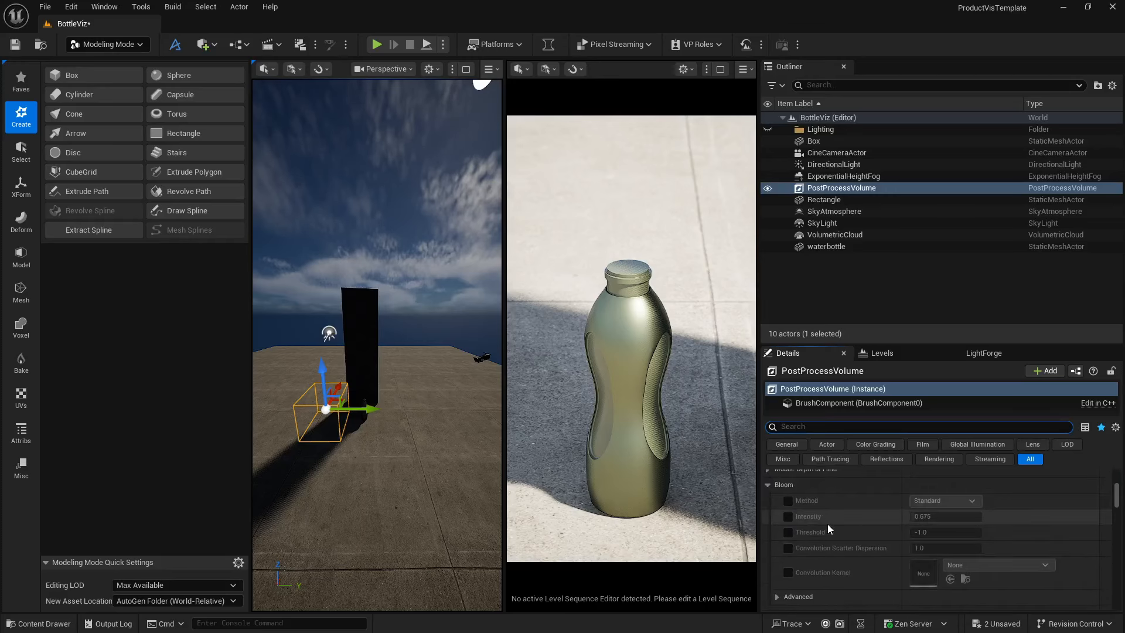
{"action": "scroll", "coordinate": [786, 514], "scroll_direction": "up", "scroll_amount": 1}
{"action": "left_click", "coordinate": [787, 518]}
{"action": "left_click", "coordinate": [788, 535]}
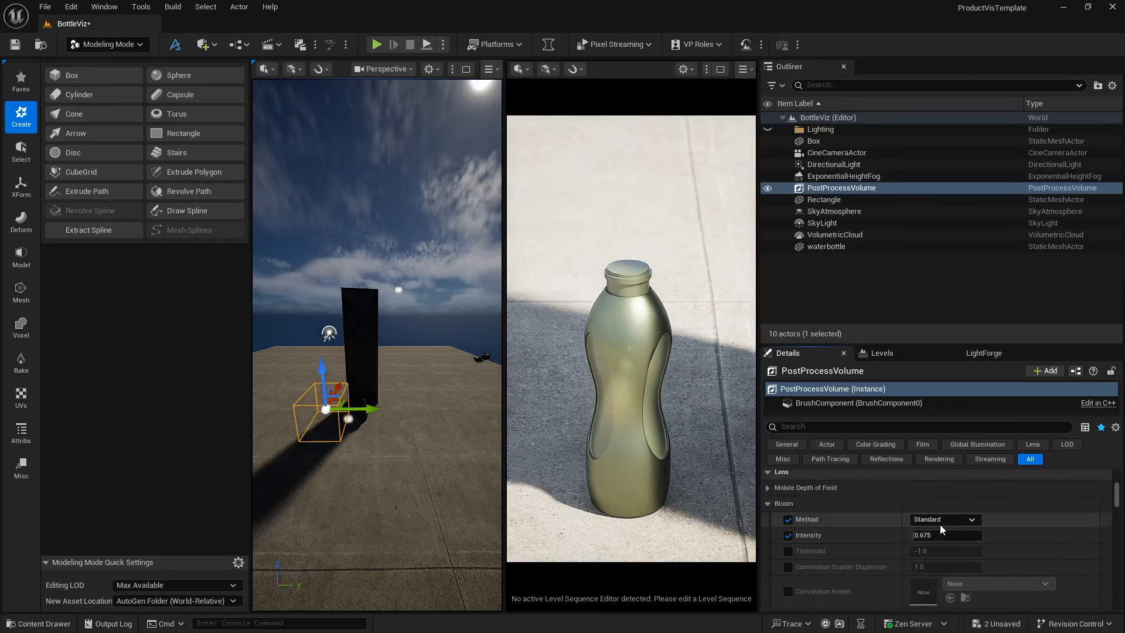
{"action": "left_click", "coordinate": [950, 518]}
{"action": "left_click", "coordinate": [942, 541]}
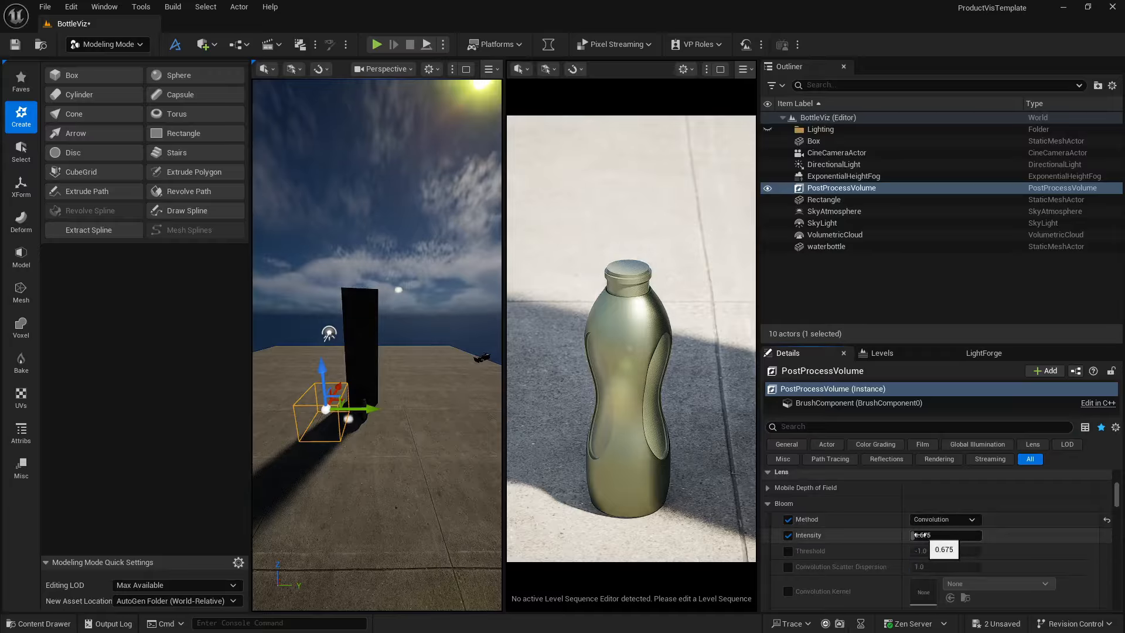
{"action": "mouse_move", "coordinate": [919, 534]}
{"action": "left_mouse_down"}
{"action": "mouse_move", "coordinate": [930, 535]}
{"action": "mouse_move", "coordinate": [920, 534]}
{"action": "left_mouse_up"}
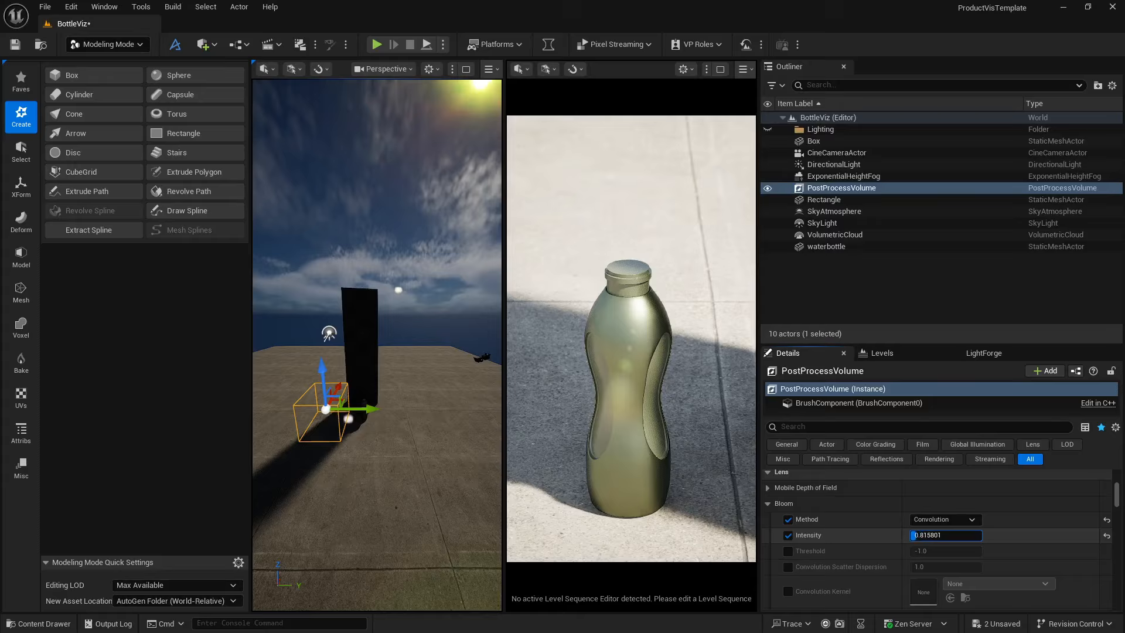
Override the global Saturation in the PostProcessVolume's color grading and set it to 0.9
{"action": "scroll", "coordinate": [866, 553], "scroll_direction": "down", "scroll_amount": 5}
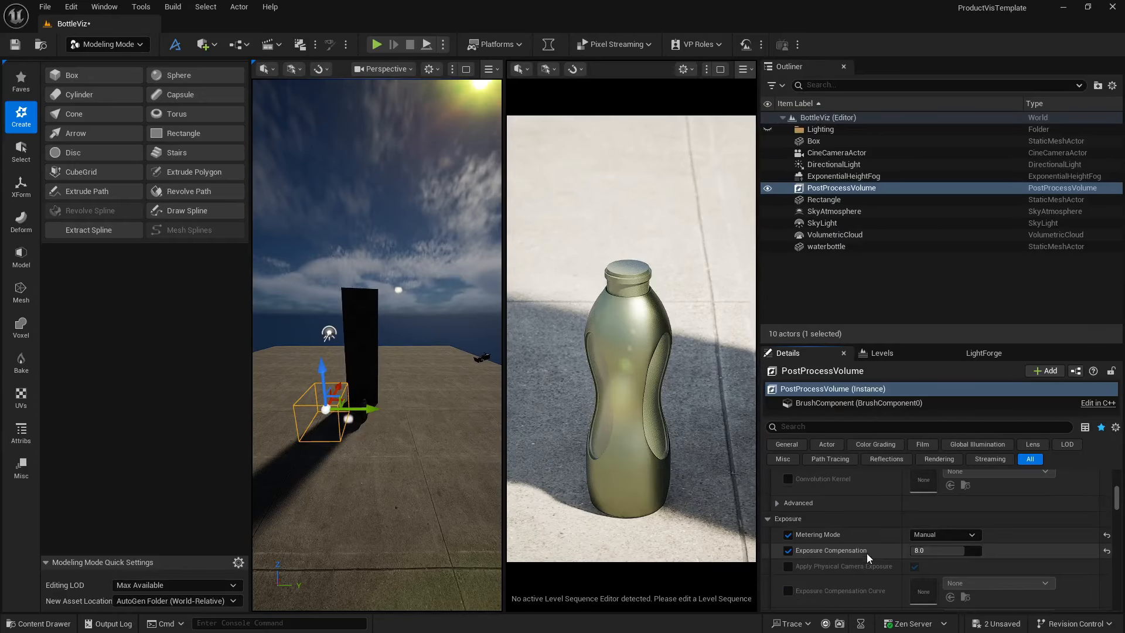
{"action": "scroll", "coordinate": [866, 553], "scroll_direction": "down", "scroll_amount": 8}
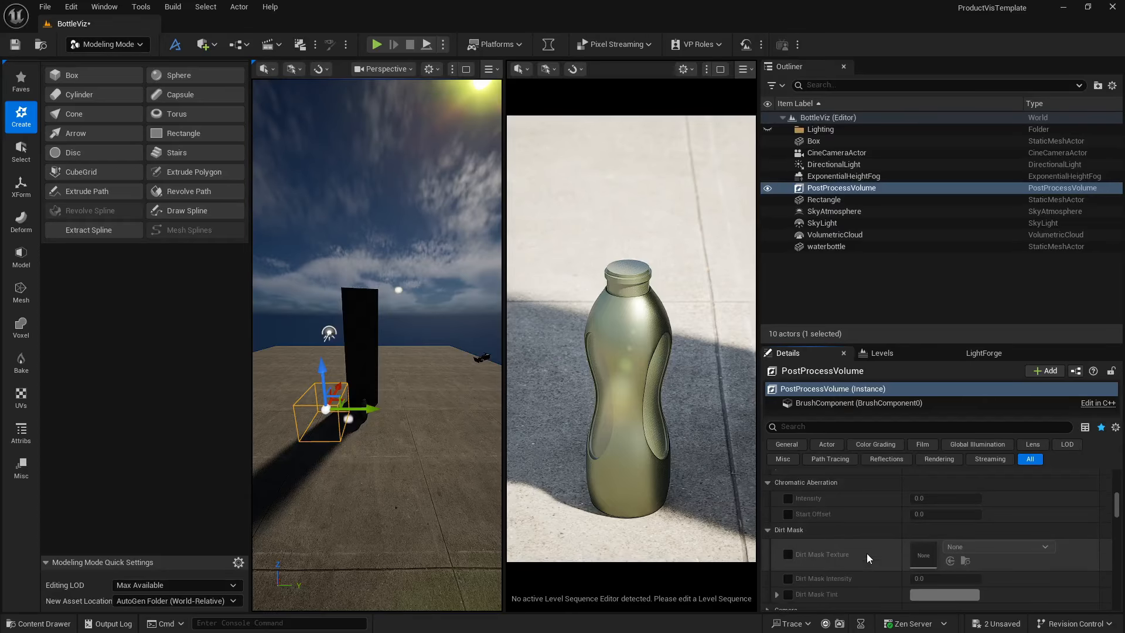
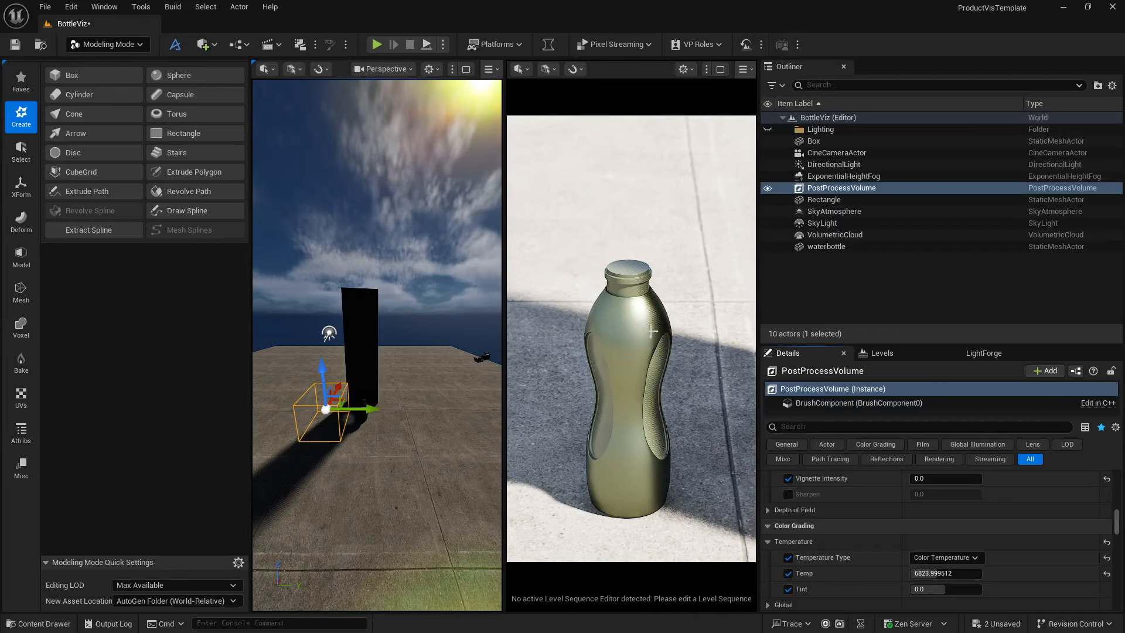
{"action": "scroll", "coordinate": [858, 561], "scroll_direction": "down", "scroll_amount": 5}
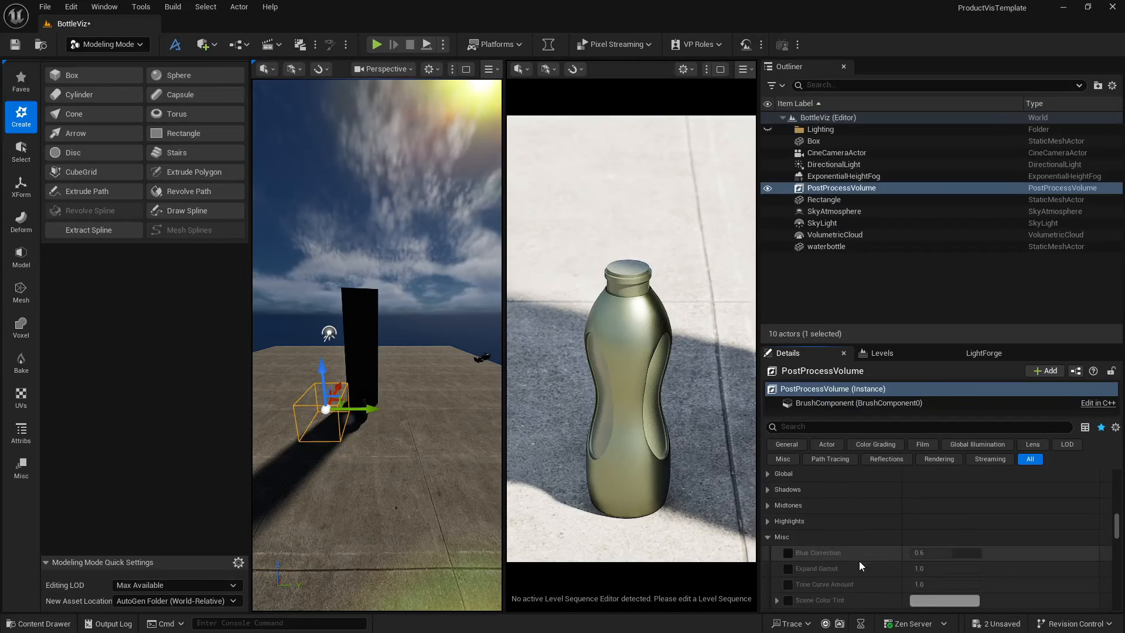
{"action": "scroll", "coordinate": [858, 561], "scroll_direction": "up", "scroll_amount": 2}
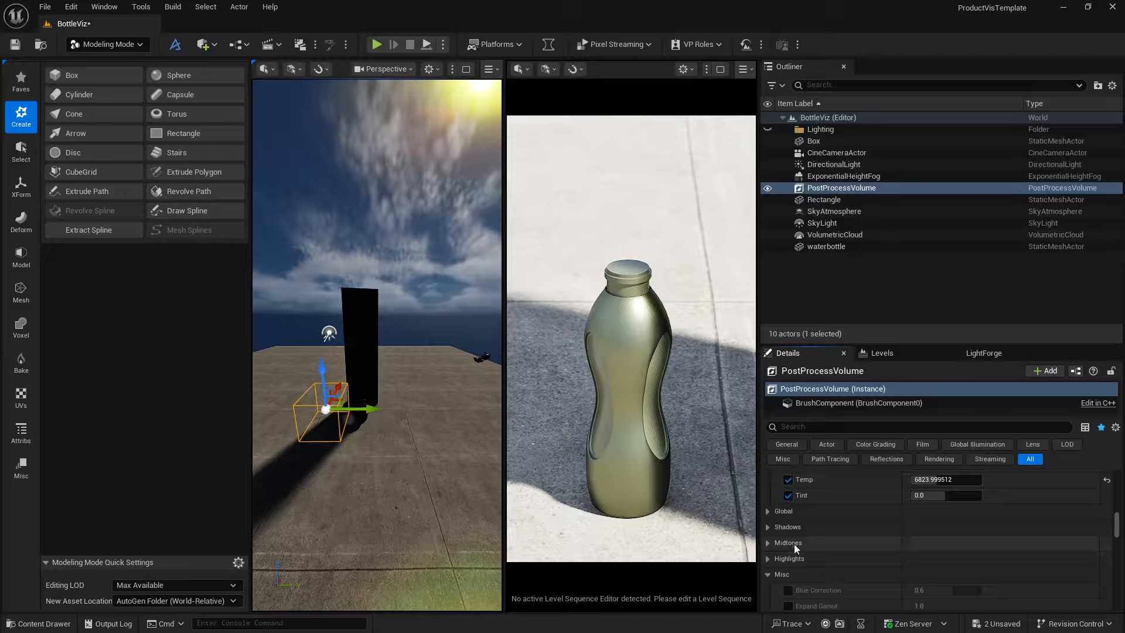
{"action": "left_click", "coordinate": [767, 512]}
{"action": "scroll", "coordinate": [776, 521], "scroll_direction": "down", "scroll_amount": 1}
{"action": "left_click", "coordinate": [788, 509]}
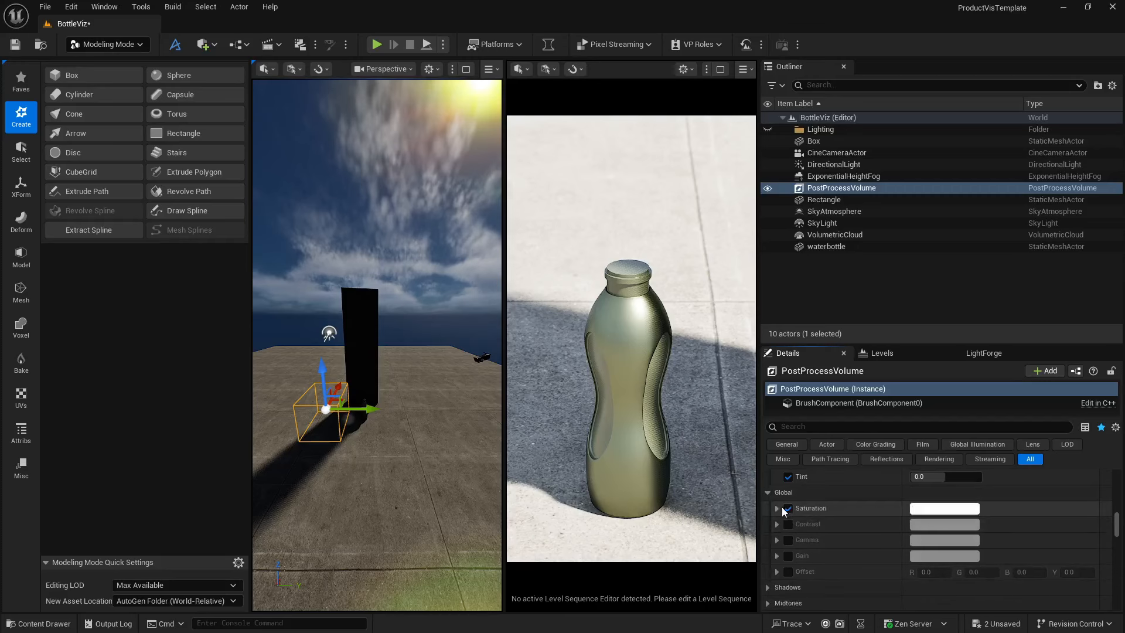
{"action": "left_click", "coordinate": [777, 508]}
{"action": "scroll", "coordinate": [841, 558], "scroll_direction": "down", "scroll_amount": 2}
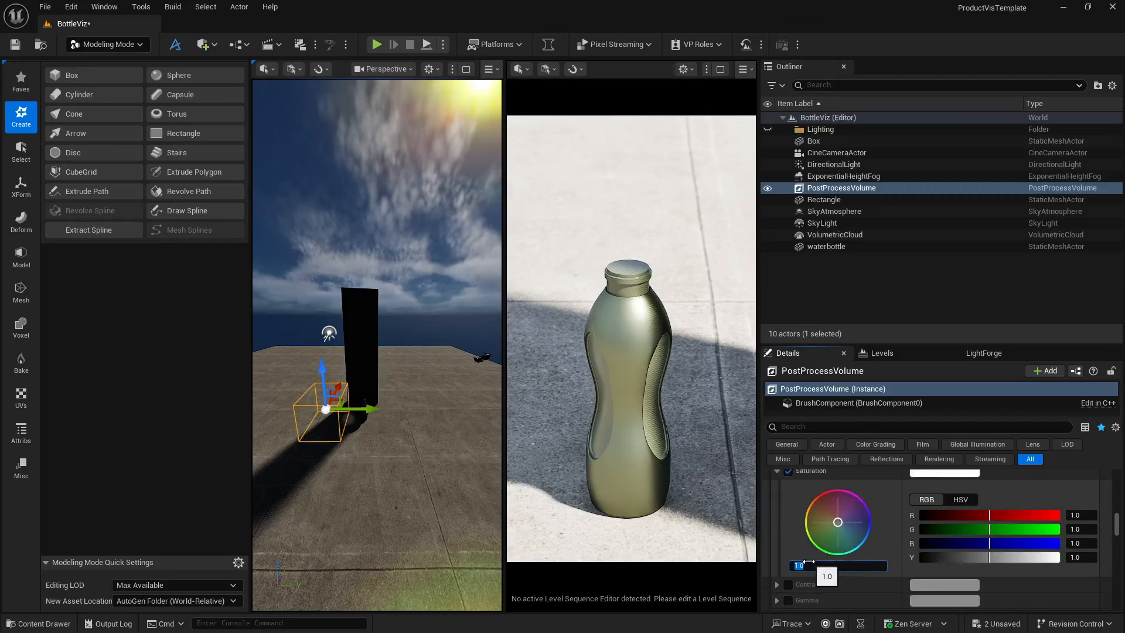
{"action": "key", "text": "Return"}
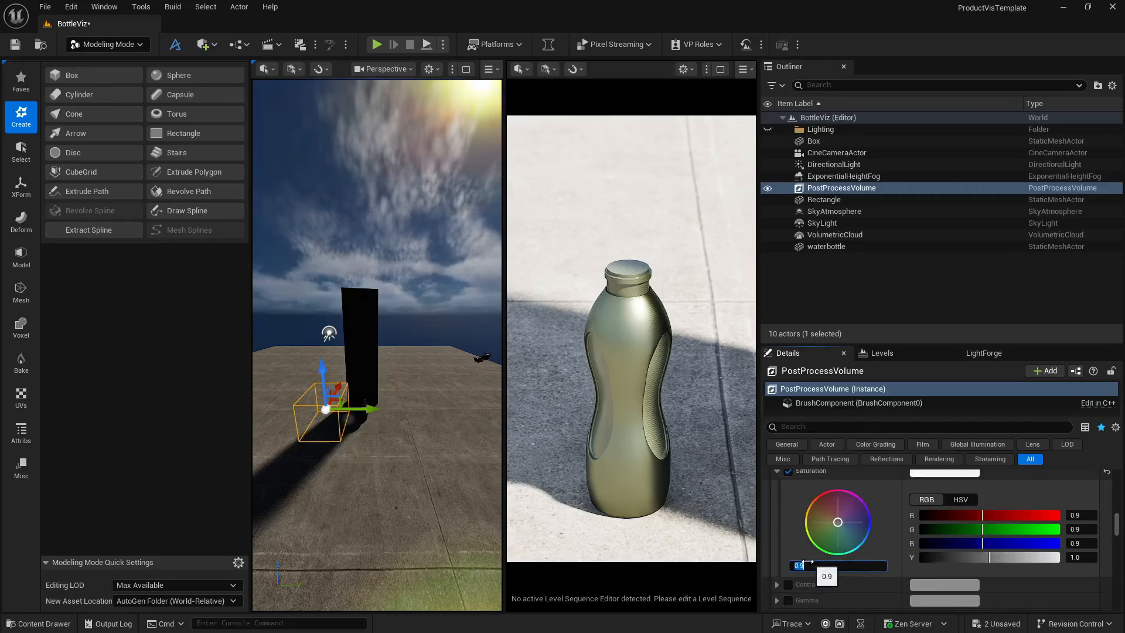
Override the global Contrast in the color grading, set it to 1.1 and collapse its controls
{"action": "left_click", "coordinate": [788, 585]}
{"action": "left_click", "coordinate": [777, 584]}
{"action": "scroll", "coordinate": [797, 557], "scroll_direction": "down", "scroll_amount": 3}
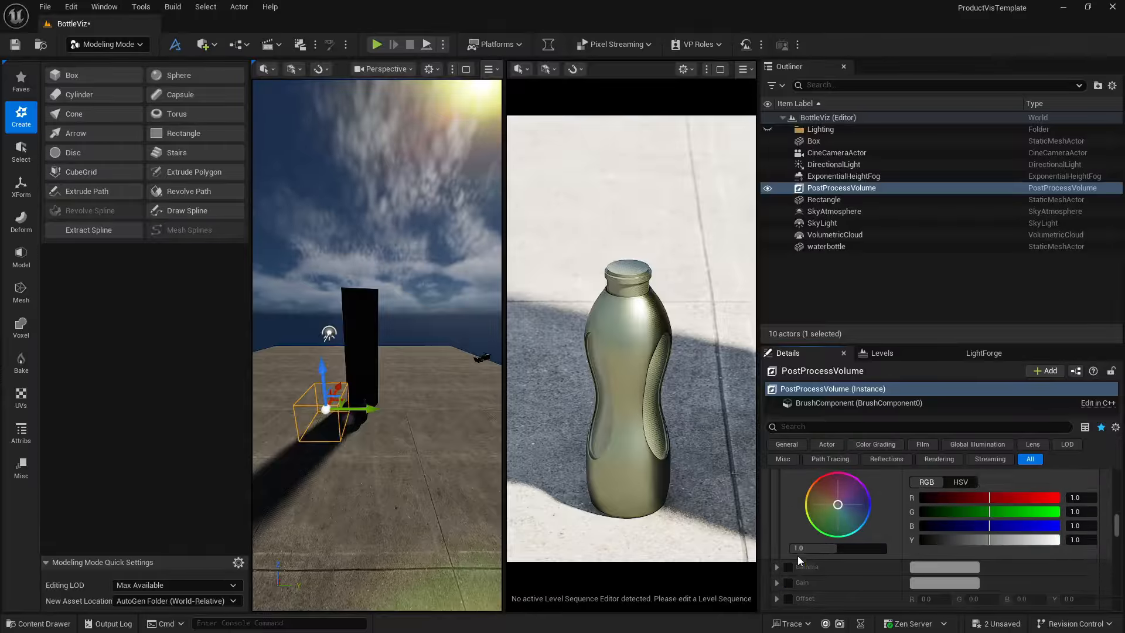
{"action": "left_click", "coordinate": [818, 547]}
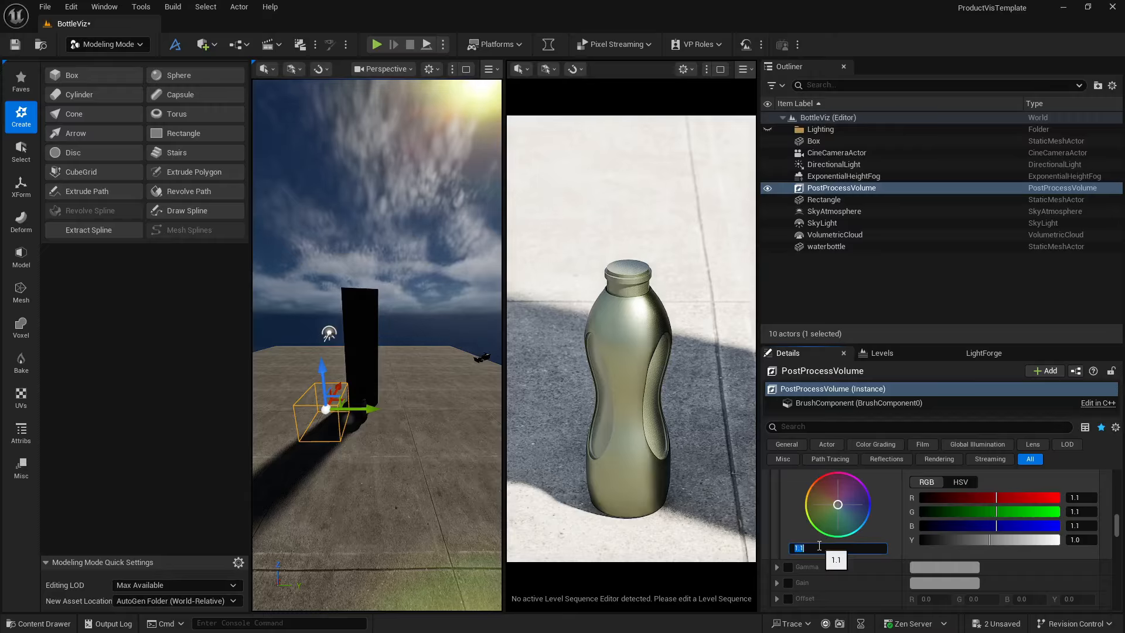
{"action": "scroll", "coordinate": [805, 515], "scroll_direction": "down", "scroll_amount": 2}
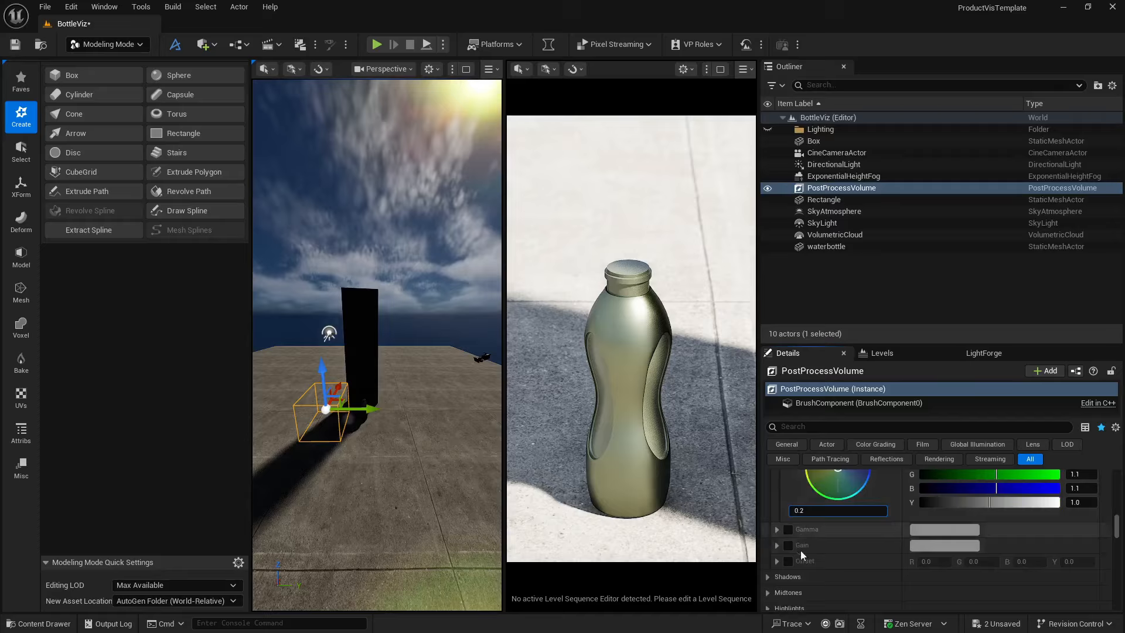
{"action": "type", "text": "0.2"}
{"action": "key", "text": "Return"}
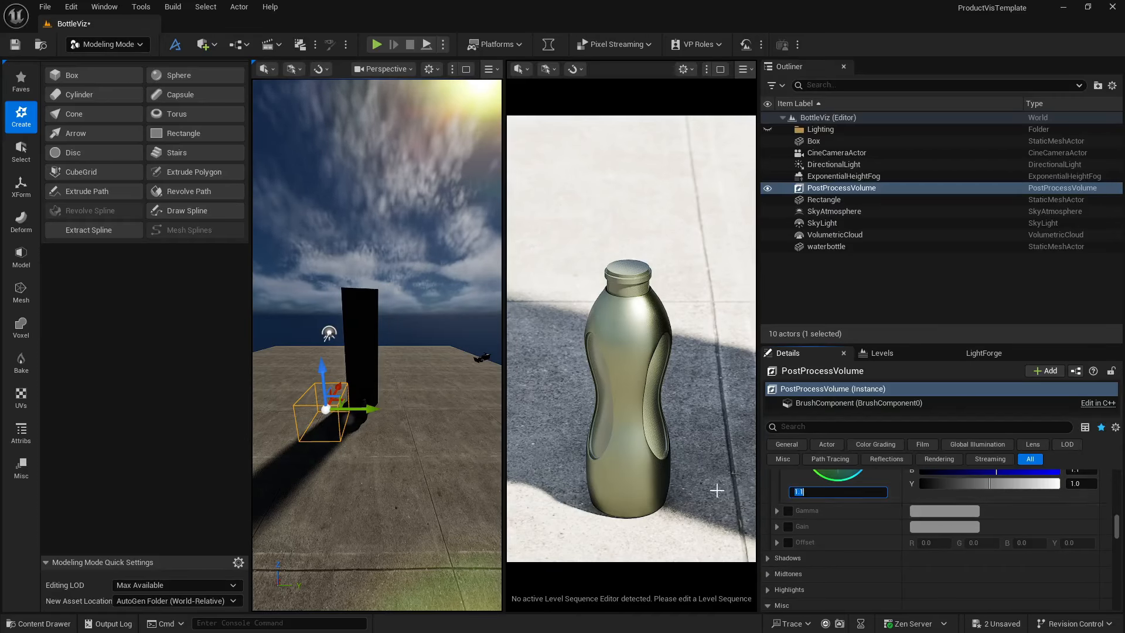
{"action": "scroll", "coordinate": [776, 493], "scroll_direction": "up", "scroll_amount": 3}
{"action": "left_click", "coordinate": [777, 491]}
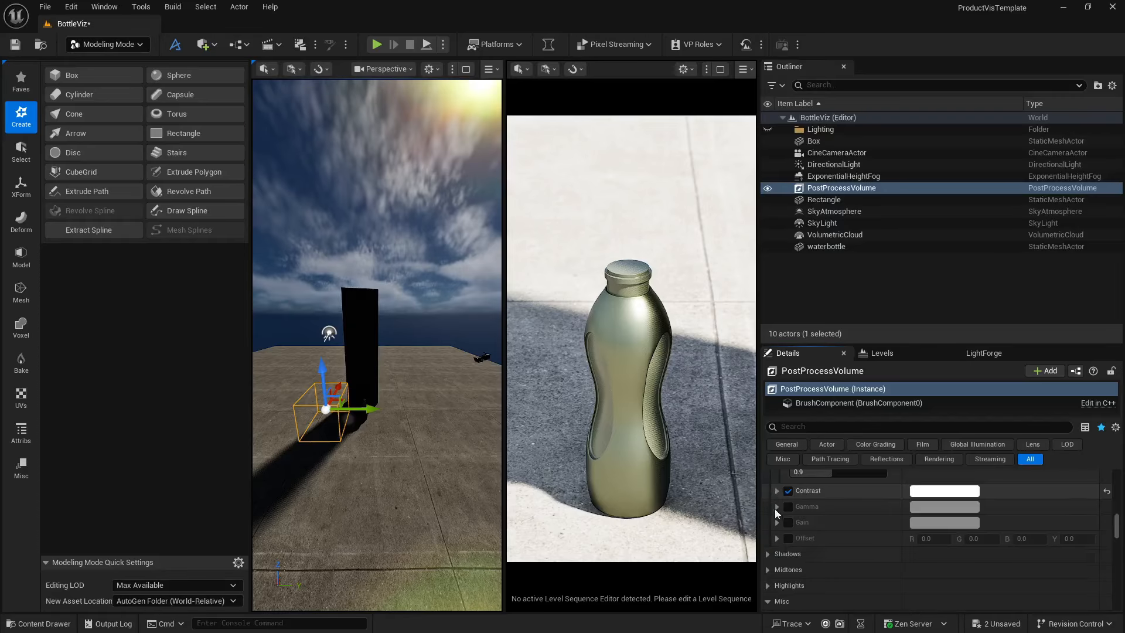
Override the Film Slope and Toe of the PostProcessVolume, setting Slope to 1.0 and Toe to 0.4
{"action": "scroll", "coordinate": [776, 513], "scroll_direction": "down", "scroll_amount": 5}
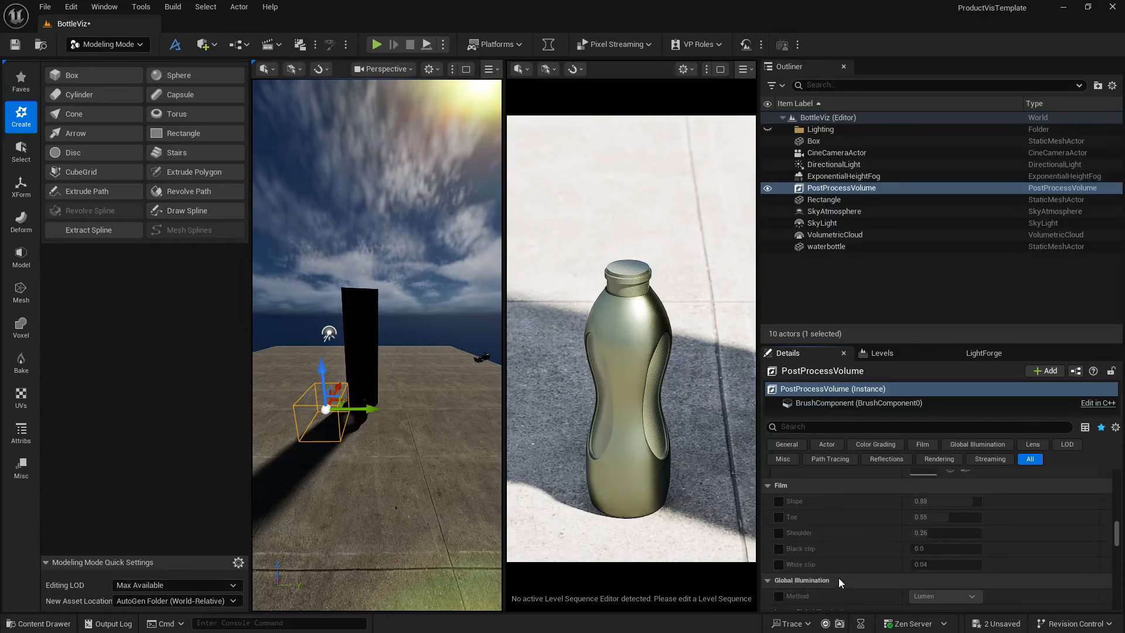
{"action": "left_click", "coordinate": [778, 501]}
{"action": "left_click", "coordinate": [778, 517]}
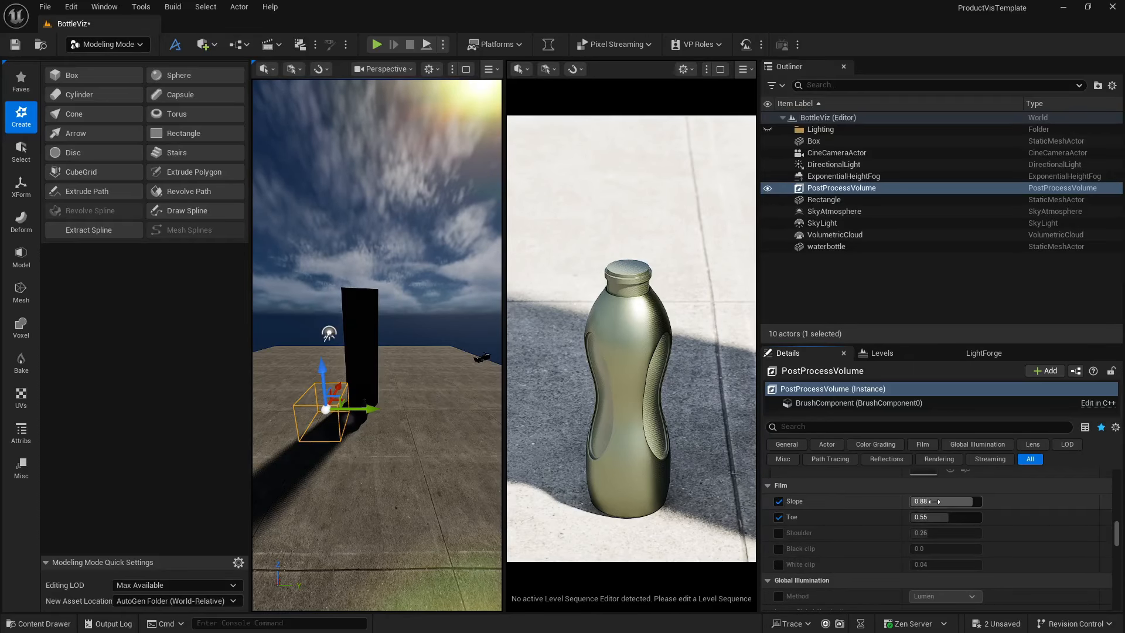
{"action": "mouse_move", "coordinate": [934, 502]}
{"action": "left_mouse_down"}
{"action": "mouse_move", "coordinate": [949, 501]}
{"action": "mouse_move", "coordinate": [934, 501]}
{"action": "left_mouse_up"}
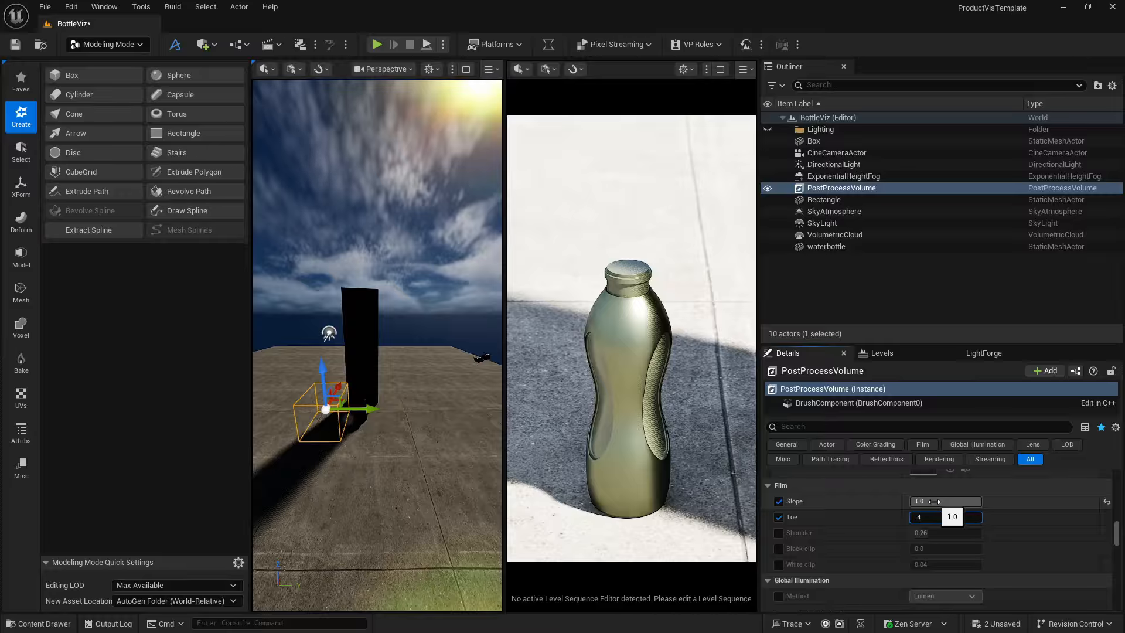
{"action": "type", "text": ".4"}
{"action": "key", "text": "Return"}
Override the Global Illumination Method and Ray Lighting Mode, and set Lumen Scene Lighting Quality and Lumen Scene Detail to 4
{"action": "scroll", "coordinate": [835, 536], "scroll_direction": "down", "scroll_amount": 3}
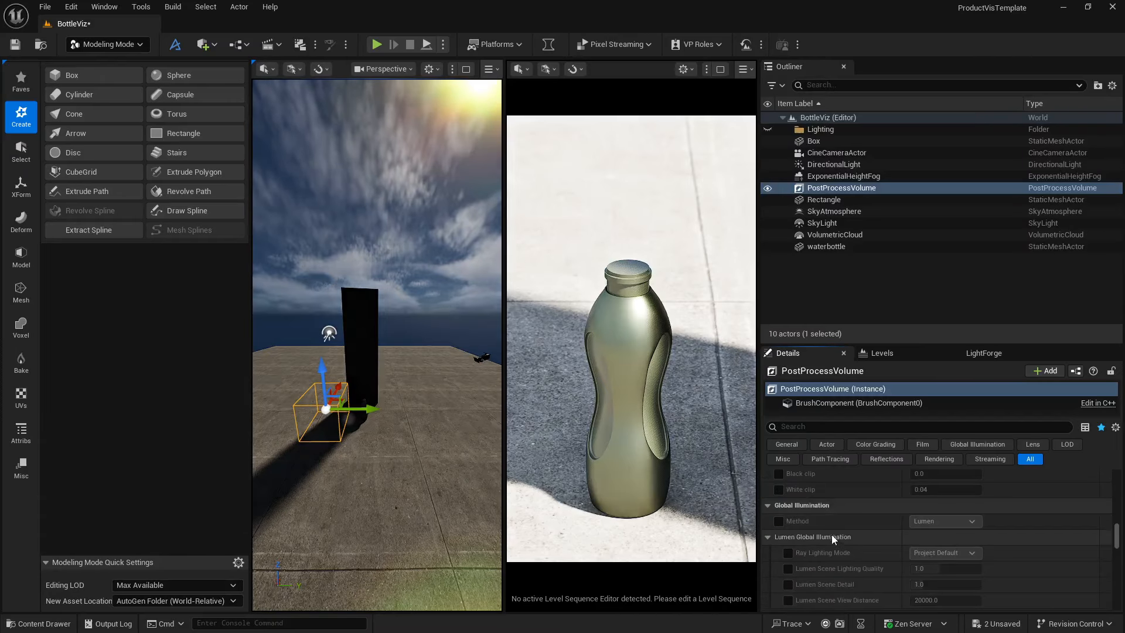
{"action": "left_click", "coordinate": [779, 521]}
{"action": "left_click", "coordinate": [786, 554]}
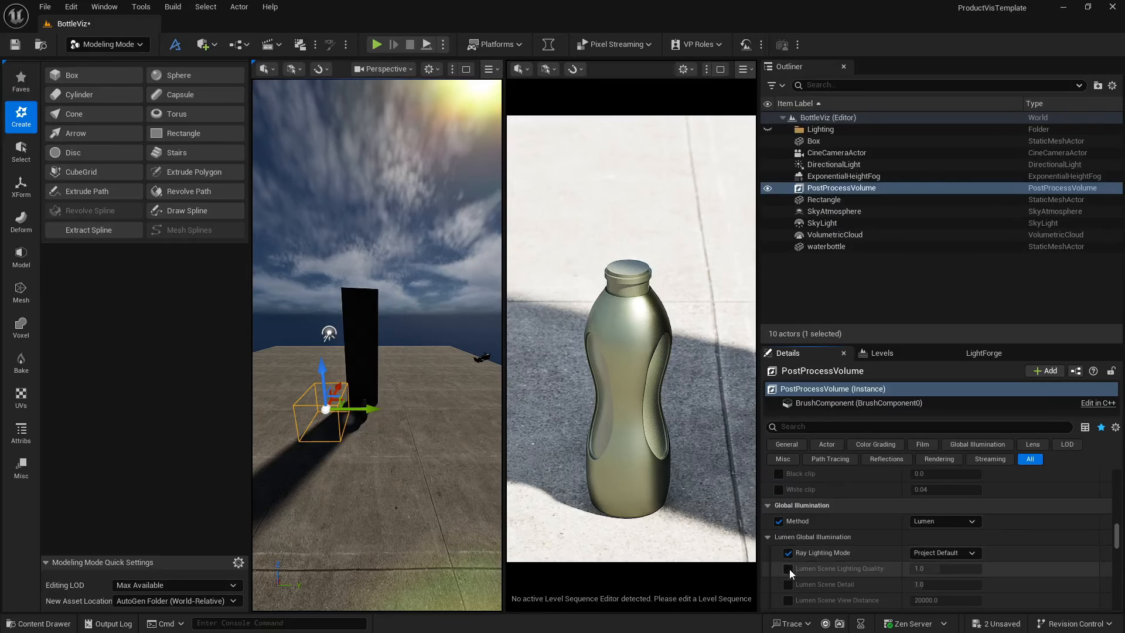
{"action": "left_click", "coordinate": [789, 568]}
{"action": "left_click", "coordinate": [788, 584]}
{"action": "left_click", "coordinate": [932, 569]}
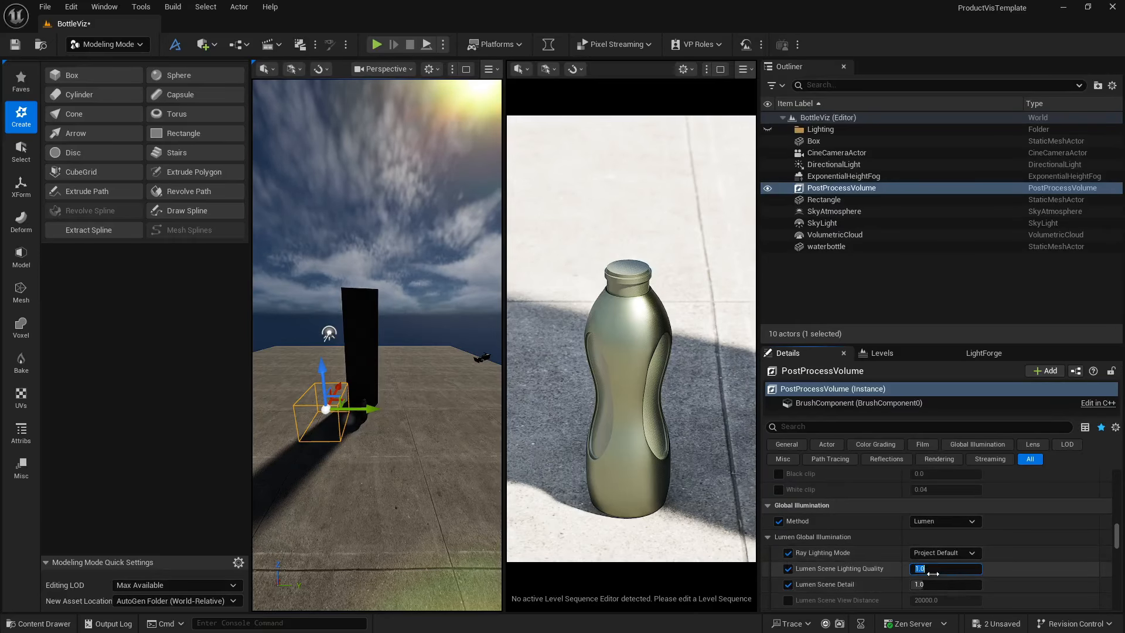
{"action": "type", "text": "4"}
{"action": "key", "text": "Return"}
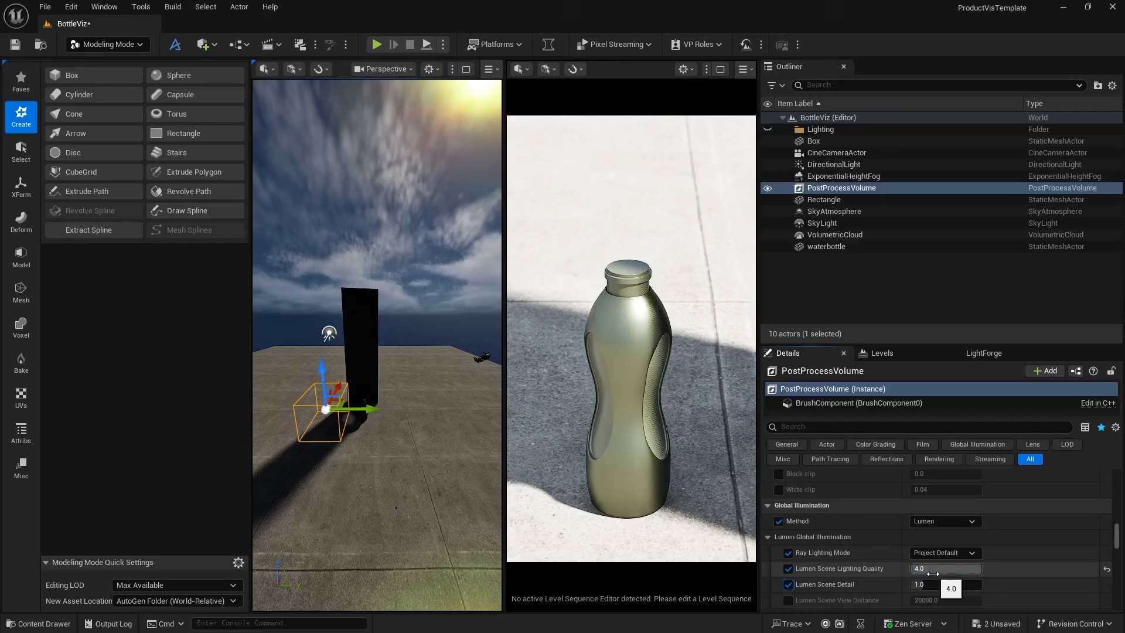
Override the Final Gather Quality of Lumen Global Illumination and set it to 8
{"action": "scroll", "coordinate": [891, 569], "scroll_direction": "down", "scroll_amount": 3}
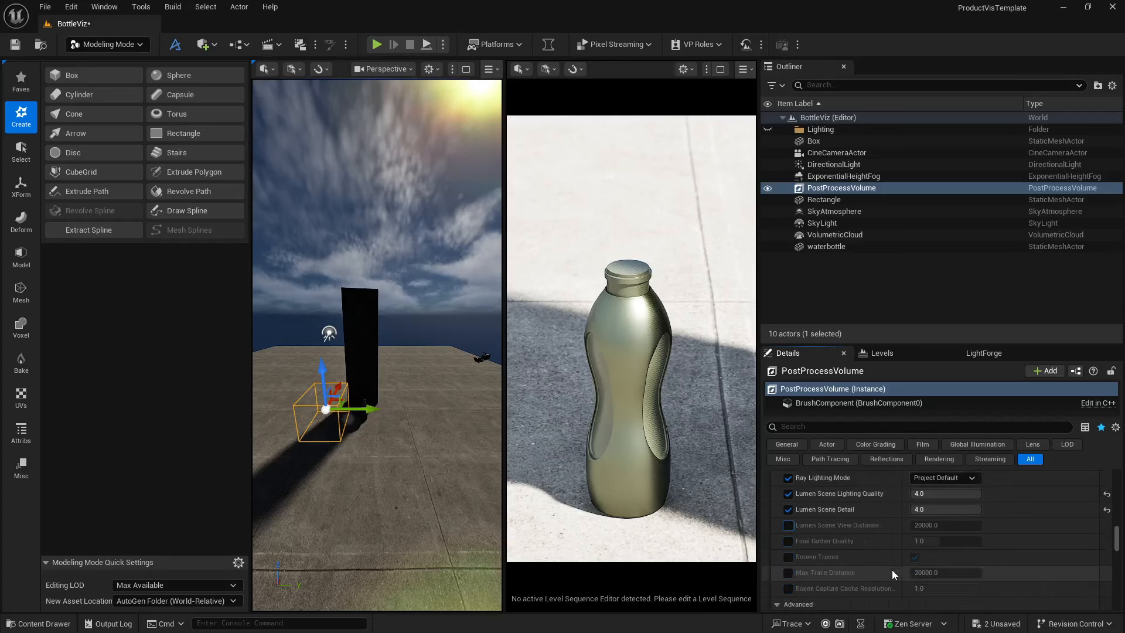
{"action": "left_click", "coordinate": [788, 523]}
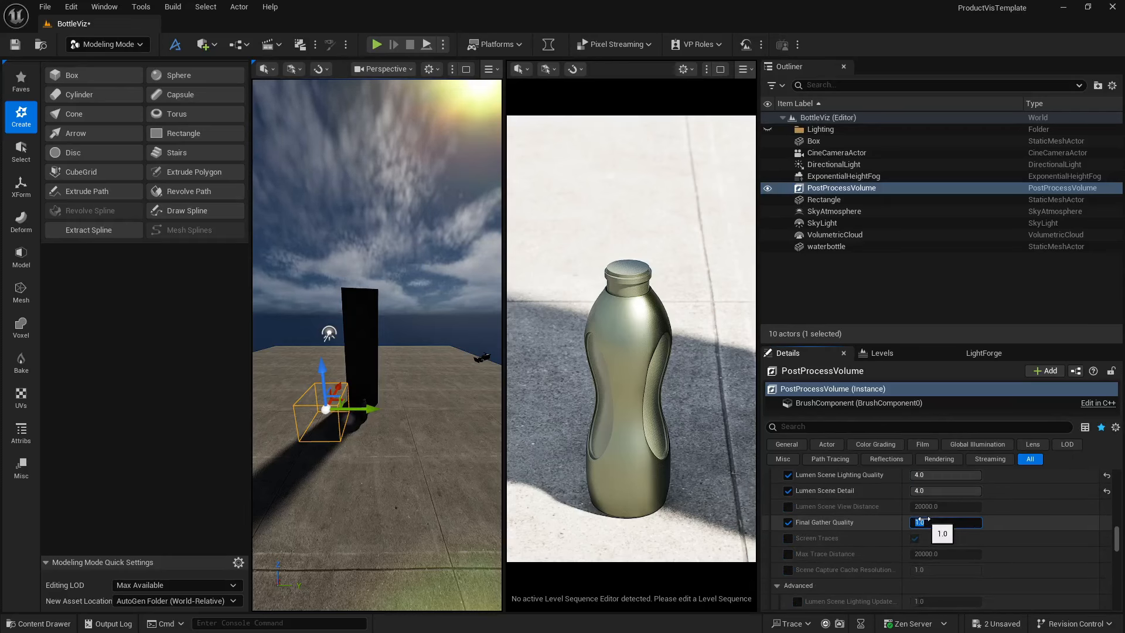
{"action": "key", "text": "Return"}
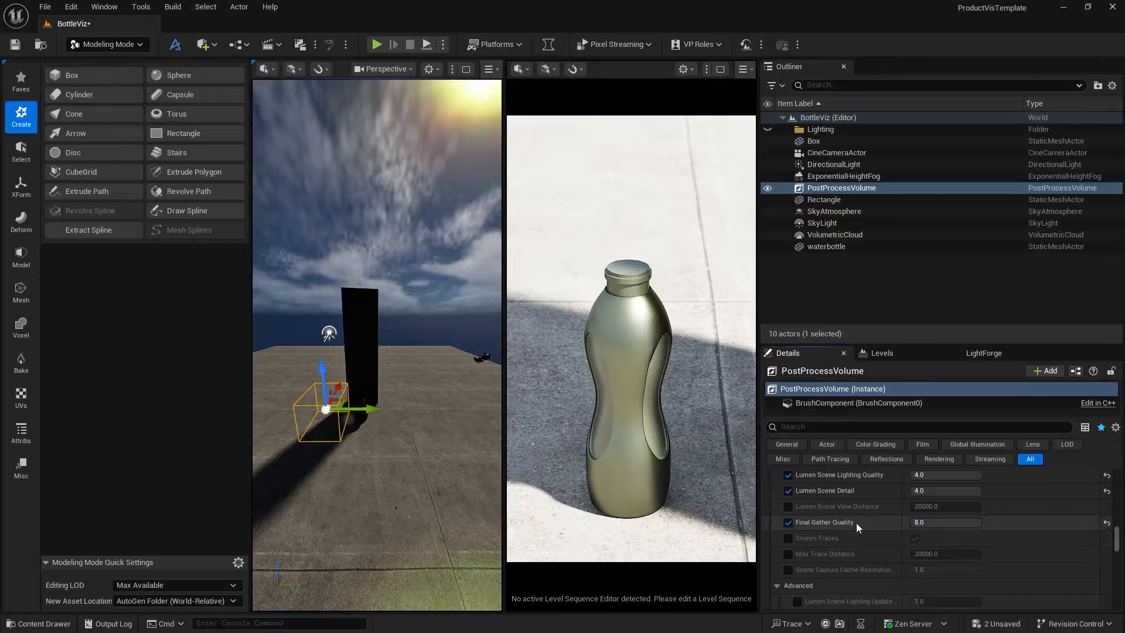
{"action": "scroll", "coordinate": [856, 523], "scroll_direction": "down", "scroll_amount": 3}
{"action": "scroll", "coordinate": [859, 530], "scroll_direction": "down", "scroll_amount": 4}
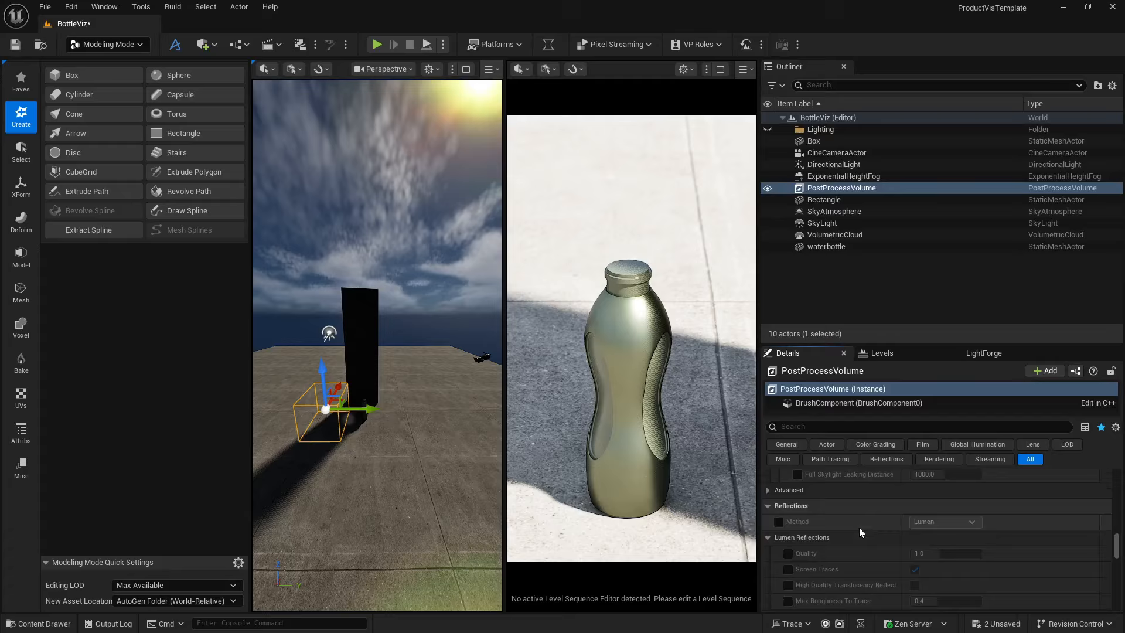
Set the Source Angle of the DirectionalLight to 2.0
{"action": "left_click", "coordinate": [850, 164]}
{"action": "scroll", "coordinate": [869, 522], "scroll_direction": "up", "scroll_amount": 15}
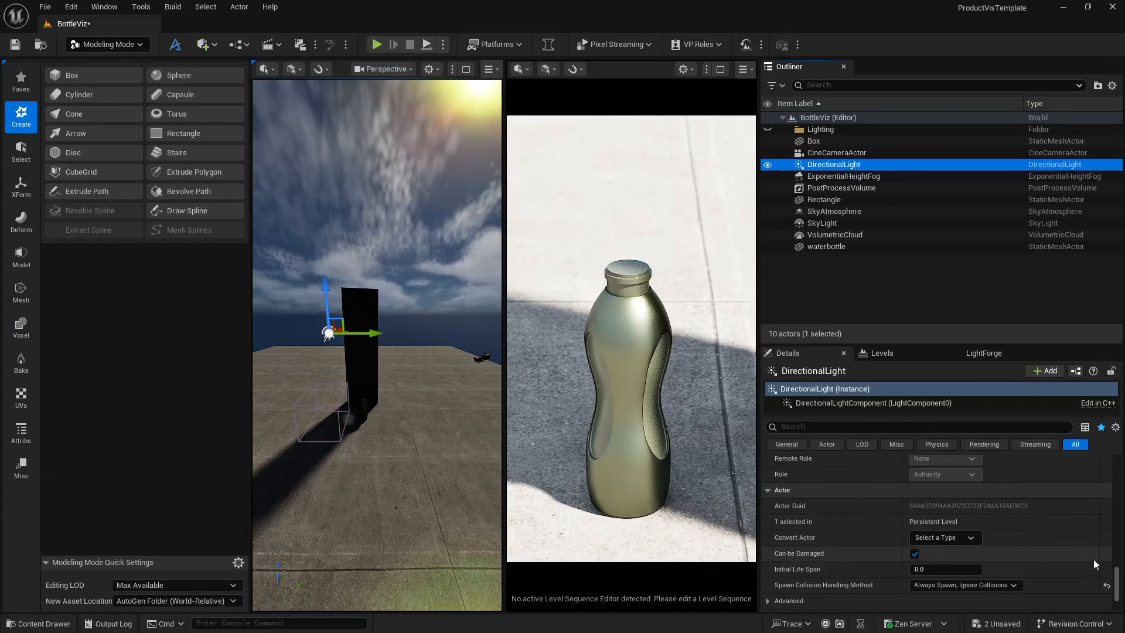
{"action": "scroll", "coordinate": [935, 527], "scroll_direction": "down", "scroll_amount": 3}
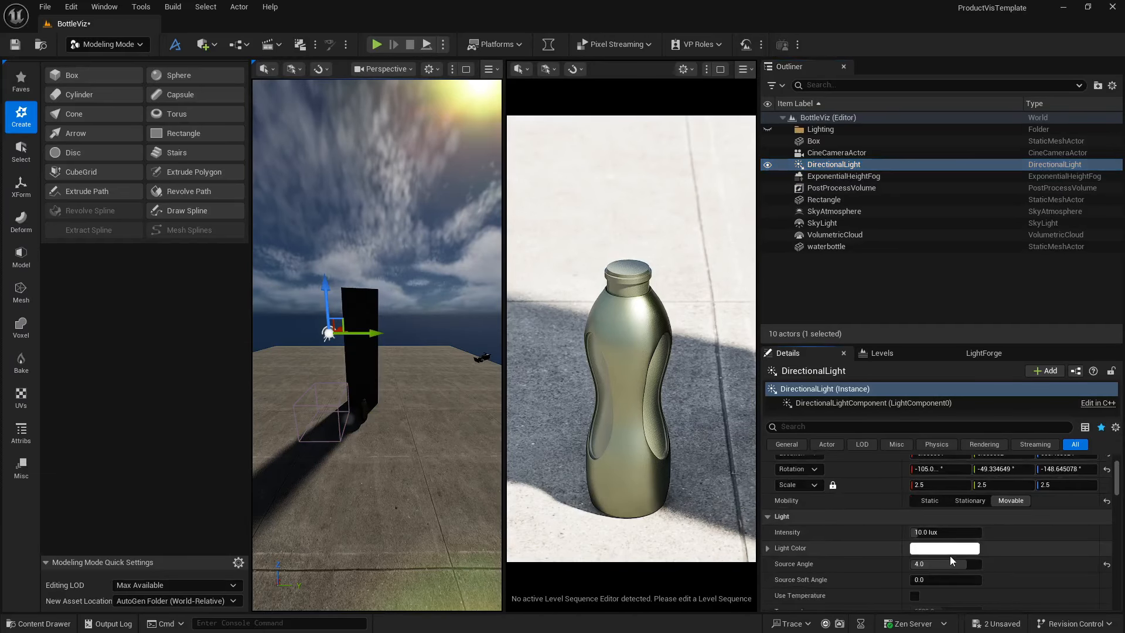
{"action": "left_click", "coordinate": [935, 527]}
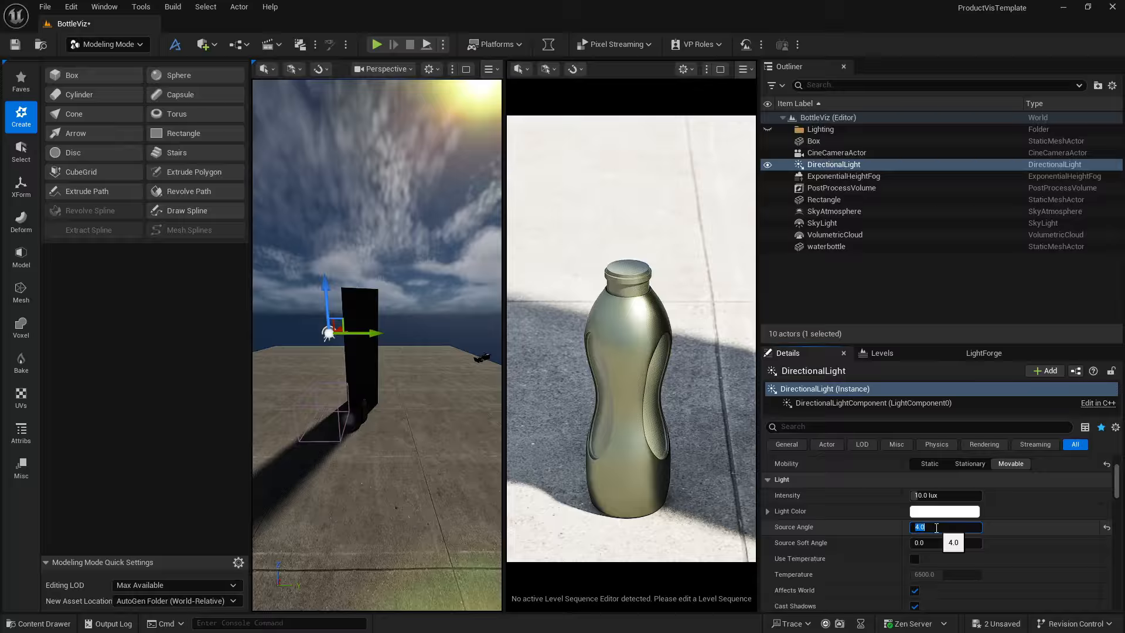
{"action": "key", "text": "Return"}
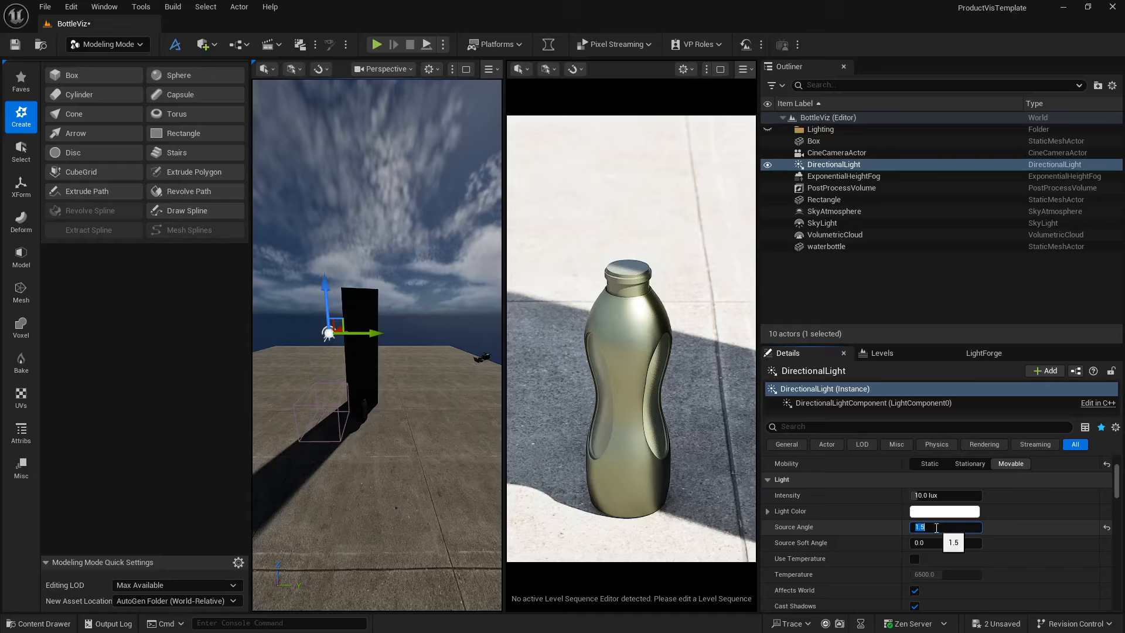
{"action": "scroll", "coordinate": [871, 527], "scroll_direction": "down", "scroll_amount": 5}
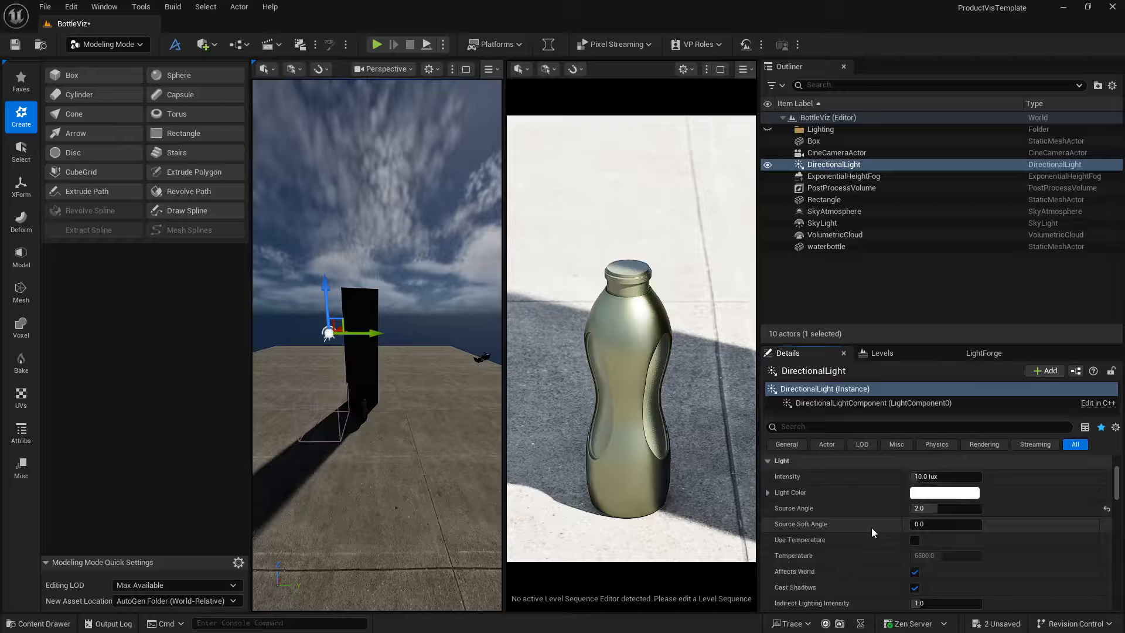
Override the Lumen Scene and Final Gather Lighting Update Speeds in the PostProcessVolume's advanced Lumen Global Illumination settings
{"action": "left_click", "coordinate": [831, 189]}
{"action": "scroll", "coordinate": [855, 527], "scroll_direction": "down", "scroll_amount": 2}
{"action": "scroll", "coordinate": [855, 550], "scroll_direction": "down", "scroll_amount": 8}
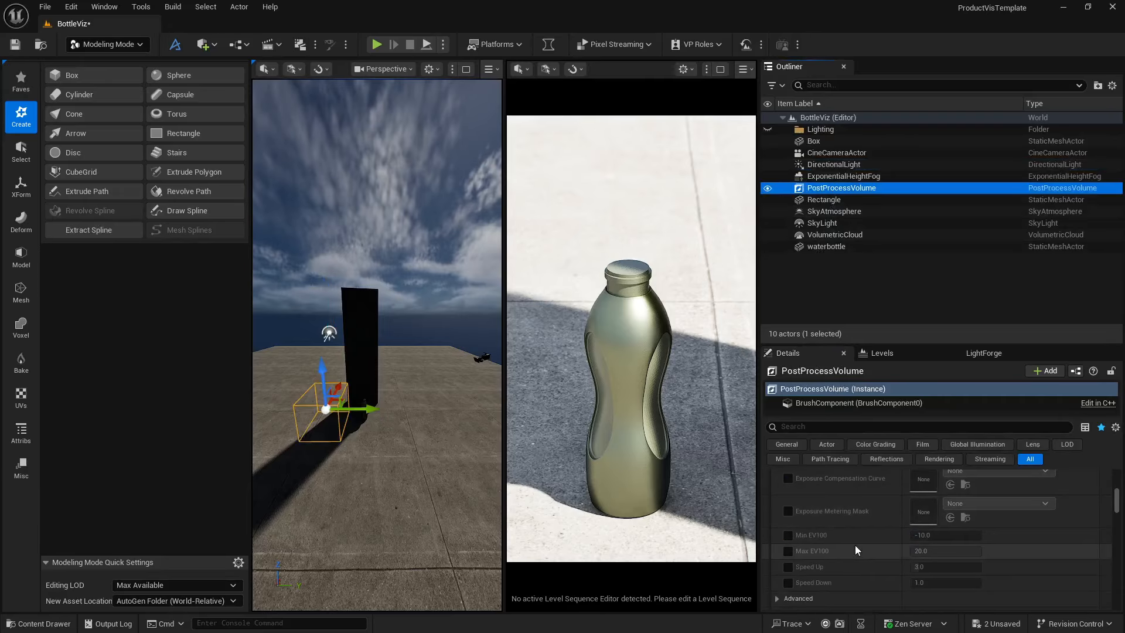
{"action": "scroll", "coordinate": [855, 550], "scroll_direction": "down", "scroll_amount": 10}
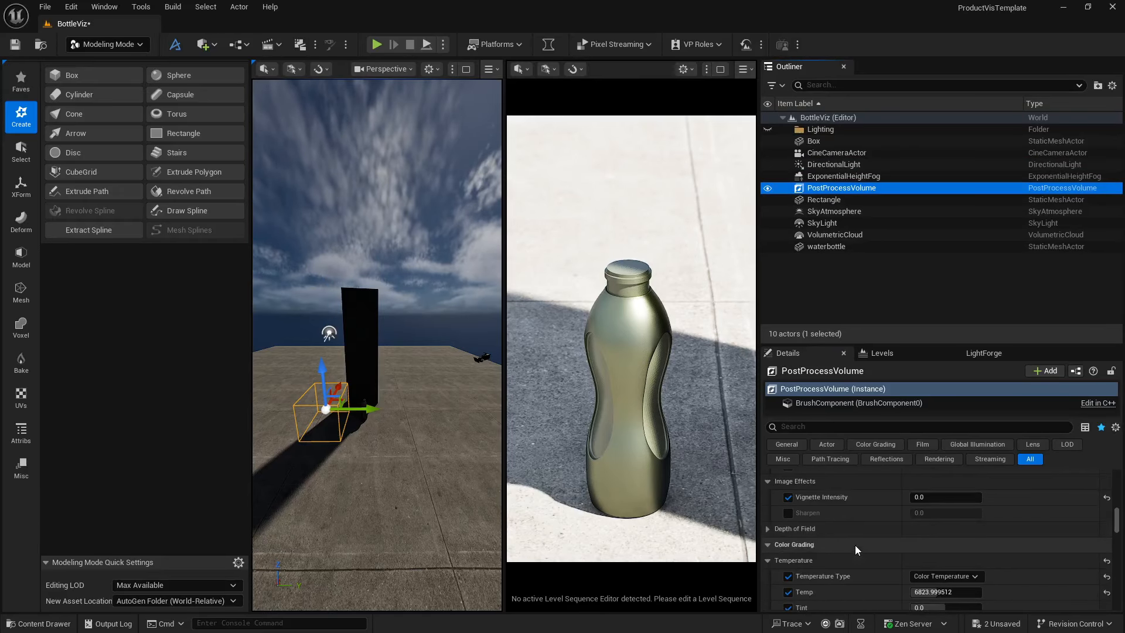
{"action": "scroll", "coordinate": [855, 545], "scroll_direction": "down", "scroll_amount": 6}
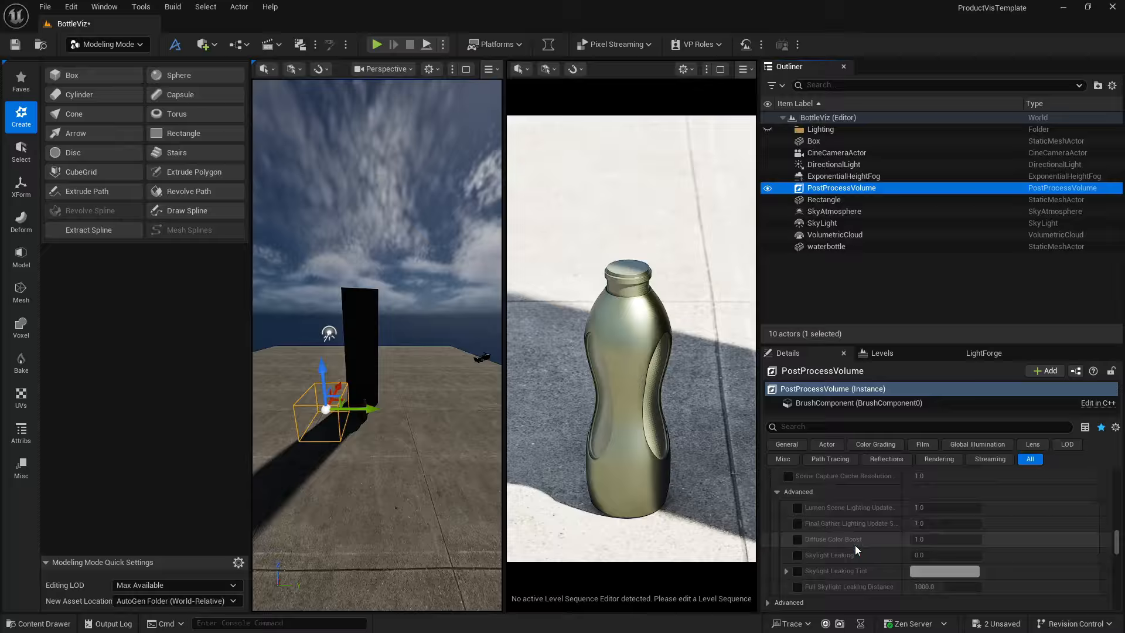
{"action": "scroll", "coordinate": [832, 535], "scroll_direction": "up", "scroll_amount": 4}
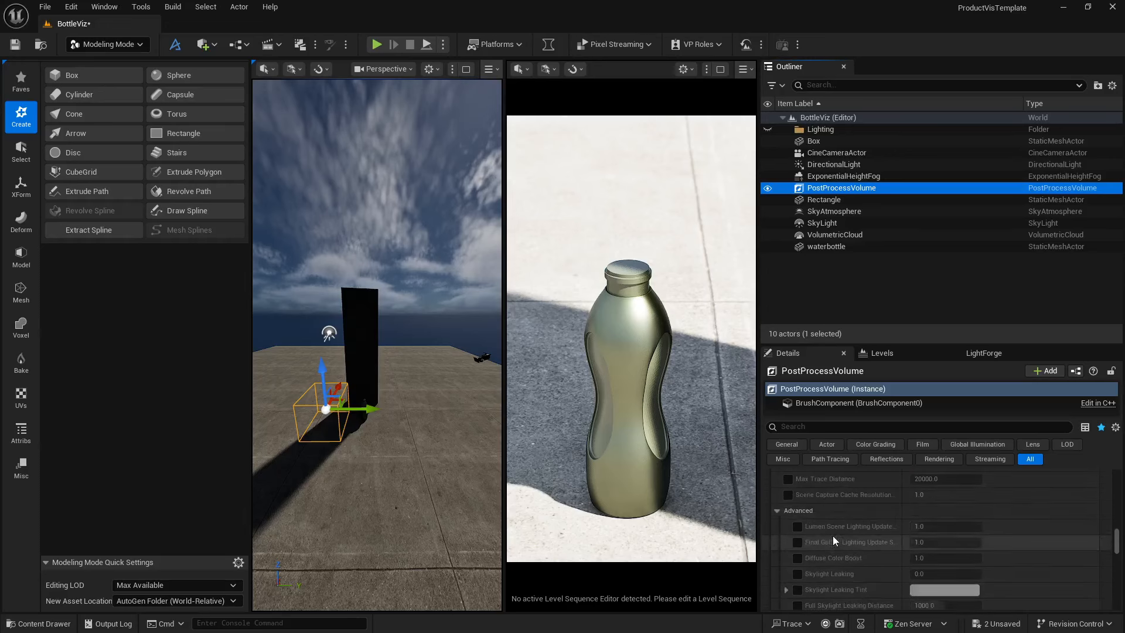
{"action": "left_click", "coordinate": [795, 545]}
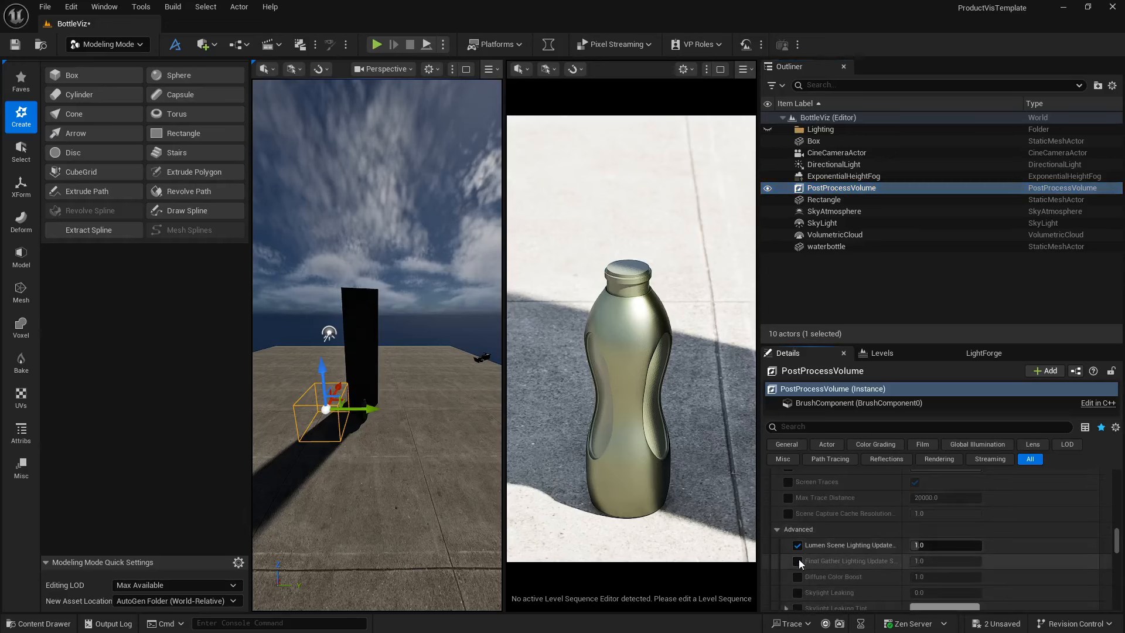
{"action": "left_click", "coordinate": [797, 560]}
Override Screen Traces for Lumen Global Illumination and switch it off and back on
{"action": "scroll", "coordinate": [802, 505], "scroll_direction": "up", "scroll_amount": 1}
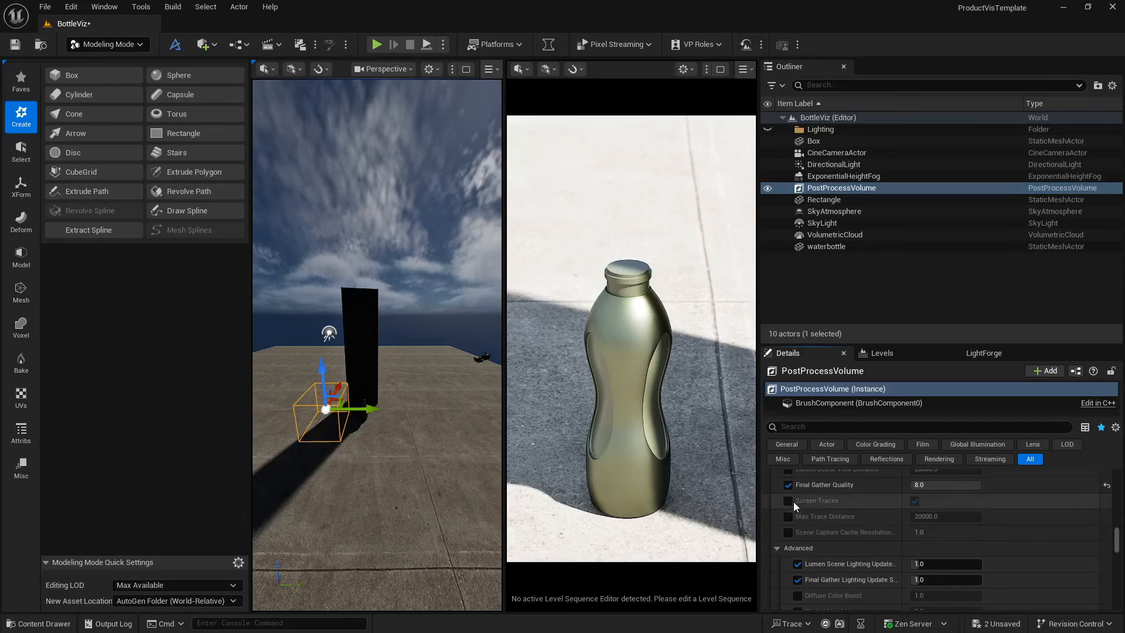
{"action": "left_click", "coordinate": [914, 501]}
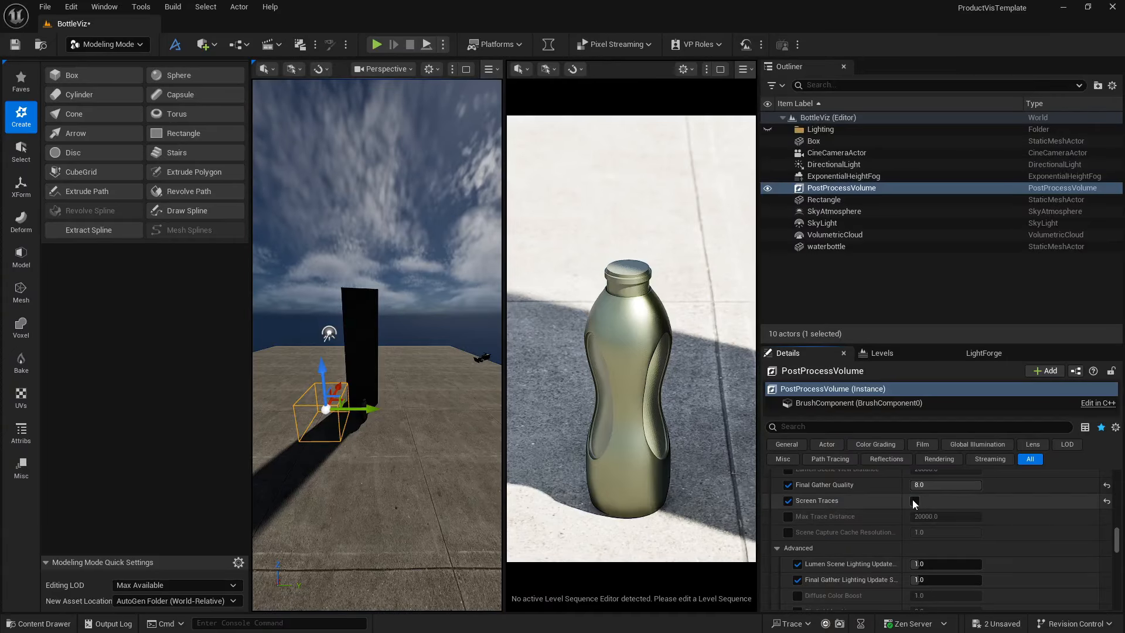
{"action": "left_click", "coordinate": [913, 500]}
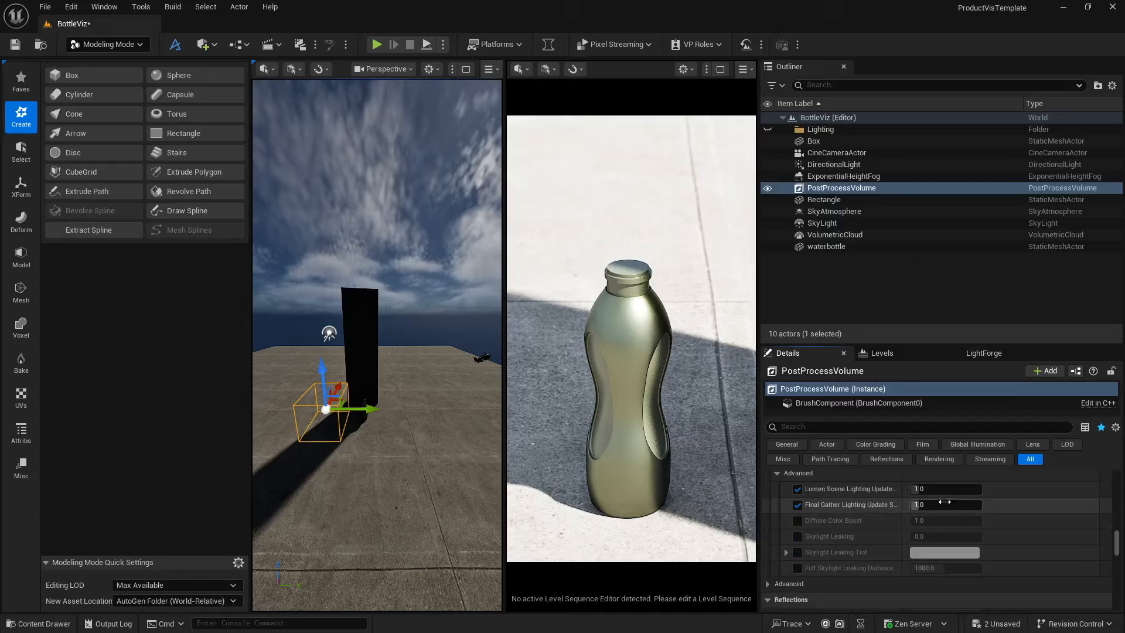
Set the Lumen Scene Lighting Update Speed to 4
{"action": "scroll", "coordinate": [932, 503], "scroll_direction": "down", "scroll_amount": 3}
{"action": "left_click", "coordinate": [934, 489]}
{"action": "type", "text": "4"}
{"action": "key", "text": "Return"}
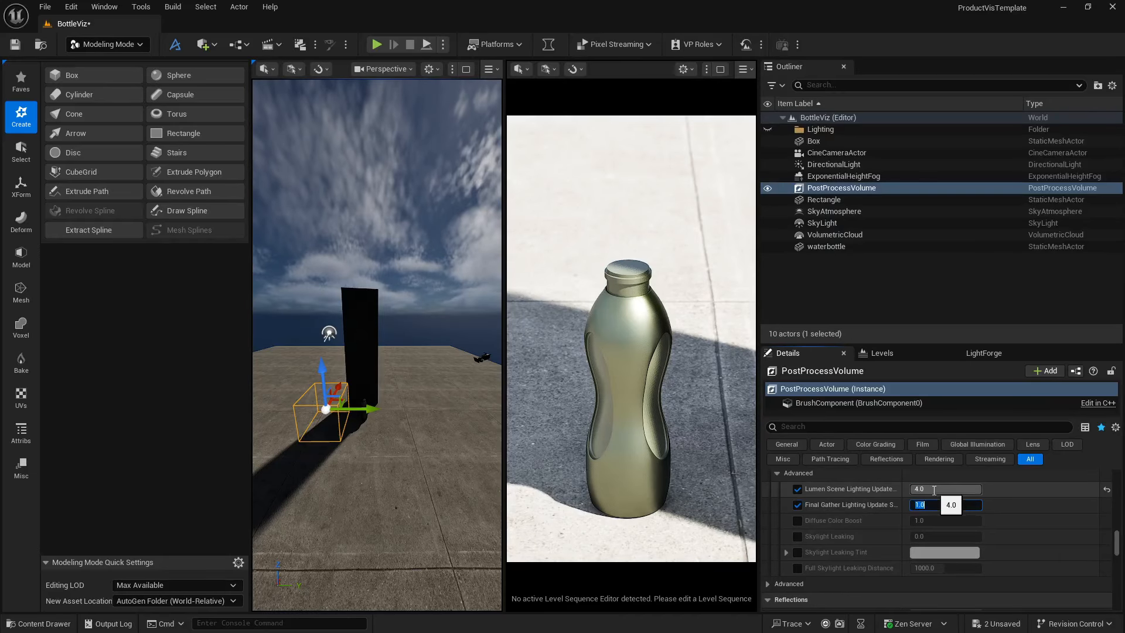
Override the Reflections Method with Lumen and set the Lumen Reflections Quality to 4
{"action": "scroll", "coordinate": [862, 531], "scroll_direction": "down", "scroll_amount": 3}
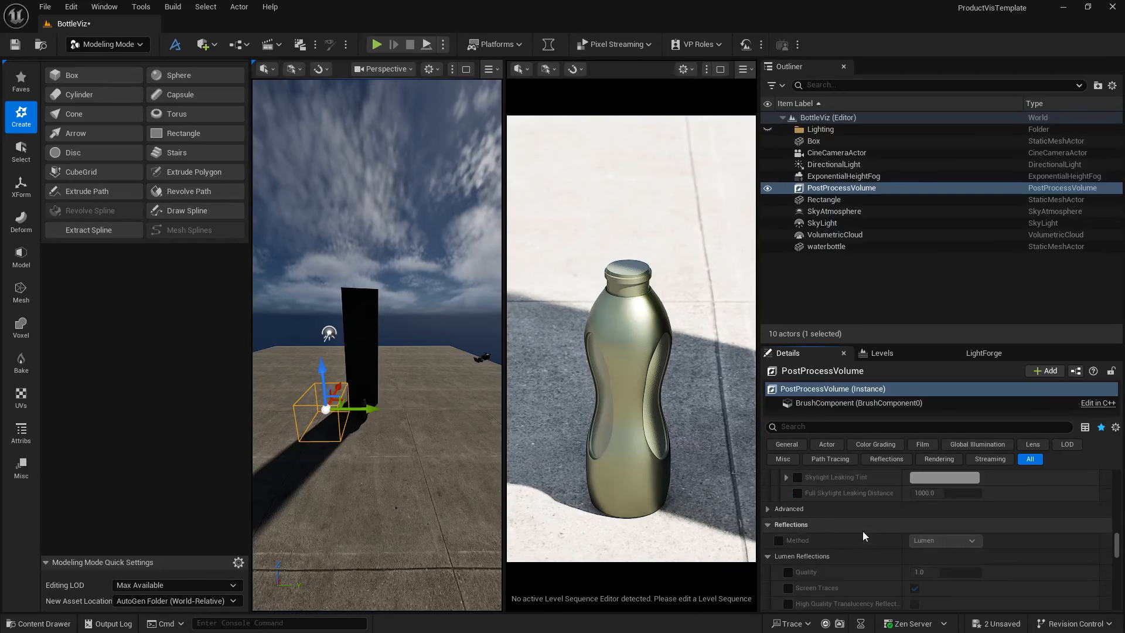
{"action": "scroll", "coordinate": [862, 530], "scroll_direction": "down", "scroll_amount": 1}
{"action": "left_click", "coordinate": [780, 524]}
{"action": "scroll", "coordinate": [791, 534], "scroll_direction": "down", "scroll_amount": 1}
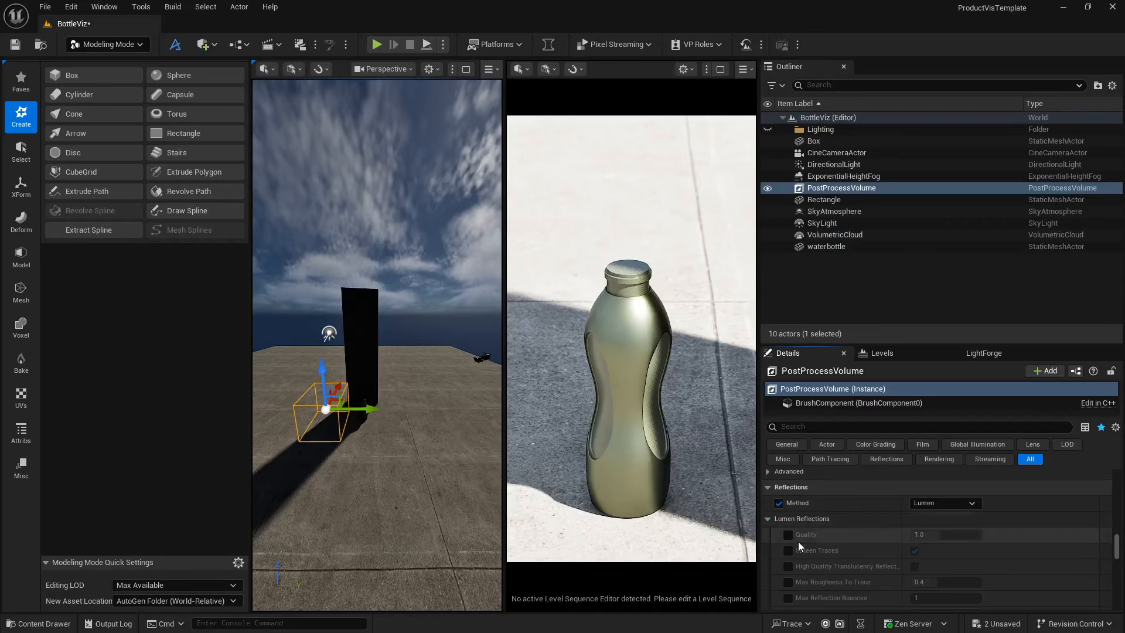
{"action": "left_click_drag", "start_coordinate": [932, 536], "coordinate": [981, 535]}
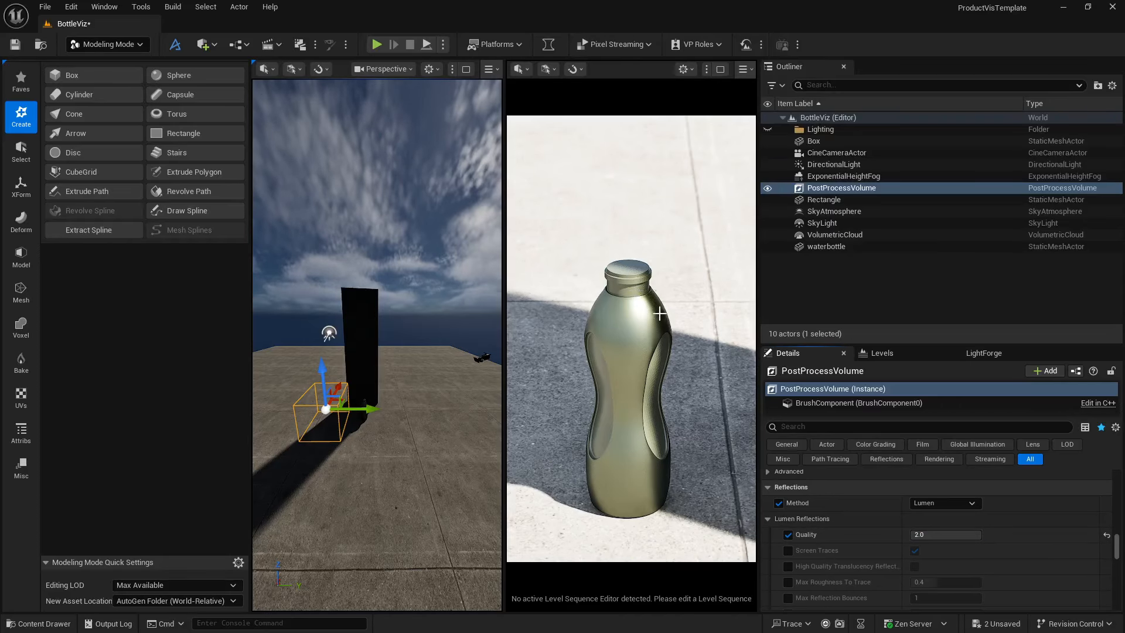
{"action": "left_click", "coordinate": [926, 535]}
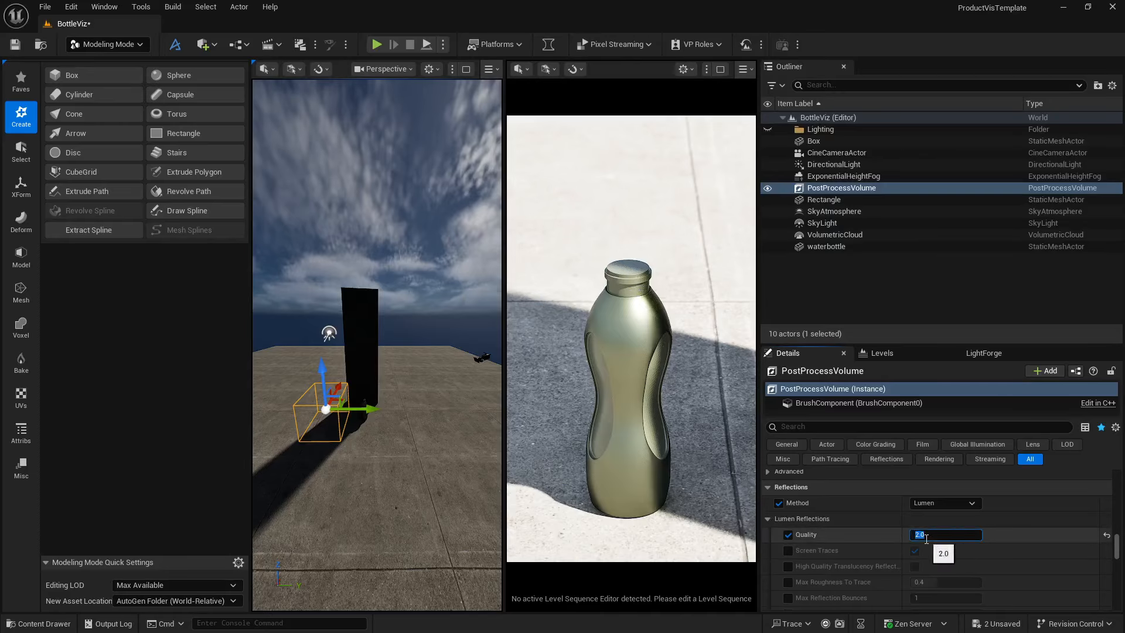
{"action": "type", "text": "4"}
{"action": "key", "text": "Return"}
Override Lumen Reflections with Screen Traces and High Quality Translucency Reflections enabled, Max Roughness To Trace 1.0 and Max Reflection Bounces 4
{"action": "left_click", "coordinate": [787, 552]}
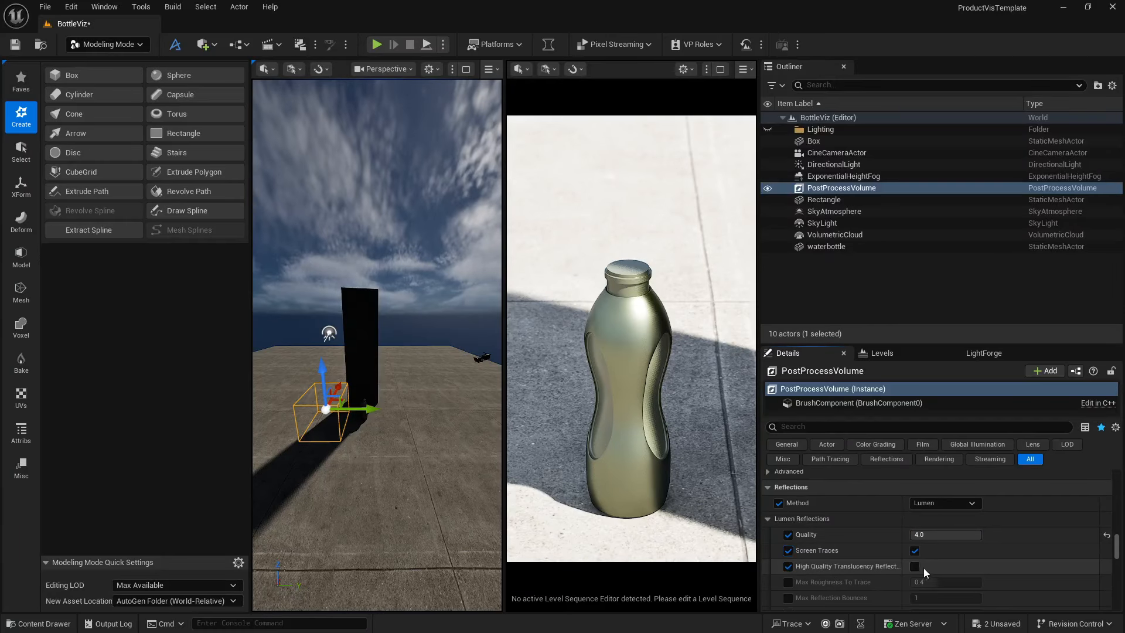
{"action": "left_click", "coordinate": [913, 567]}
{"action": "left_click", "coordinate": [787, 583]}
{"action": "left_click", "coordinate": [788, 598]}
{"action": "left_click", "coordinate": [925, 583]}
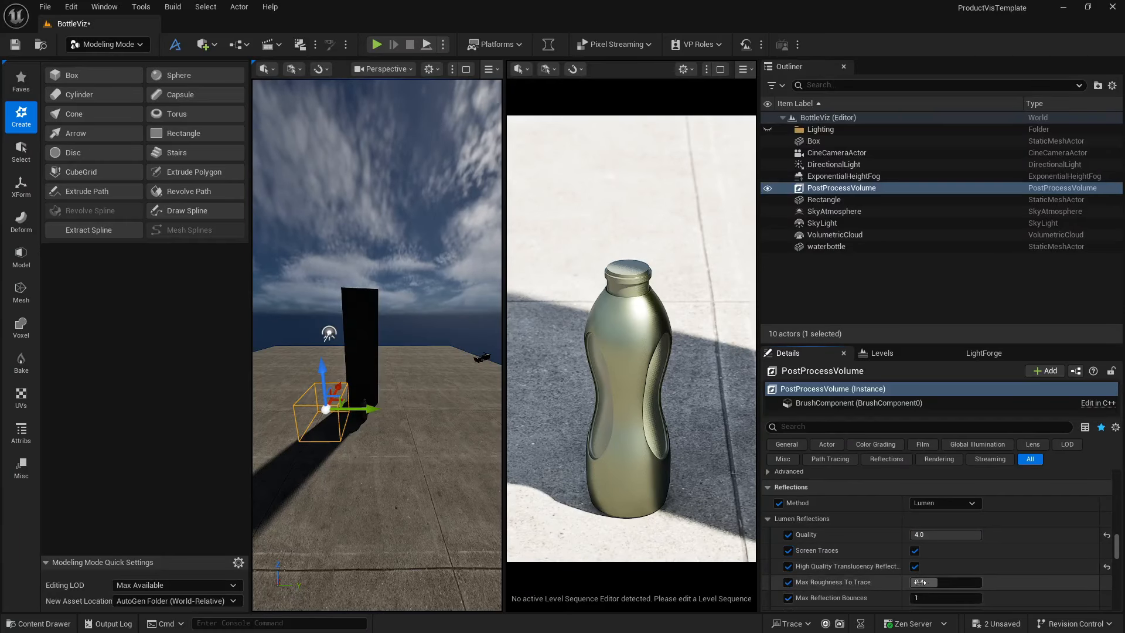
{"action": "type", "text": "4"}
{"action": "key", "text": "Tab"}
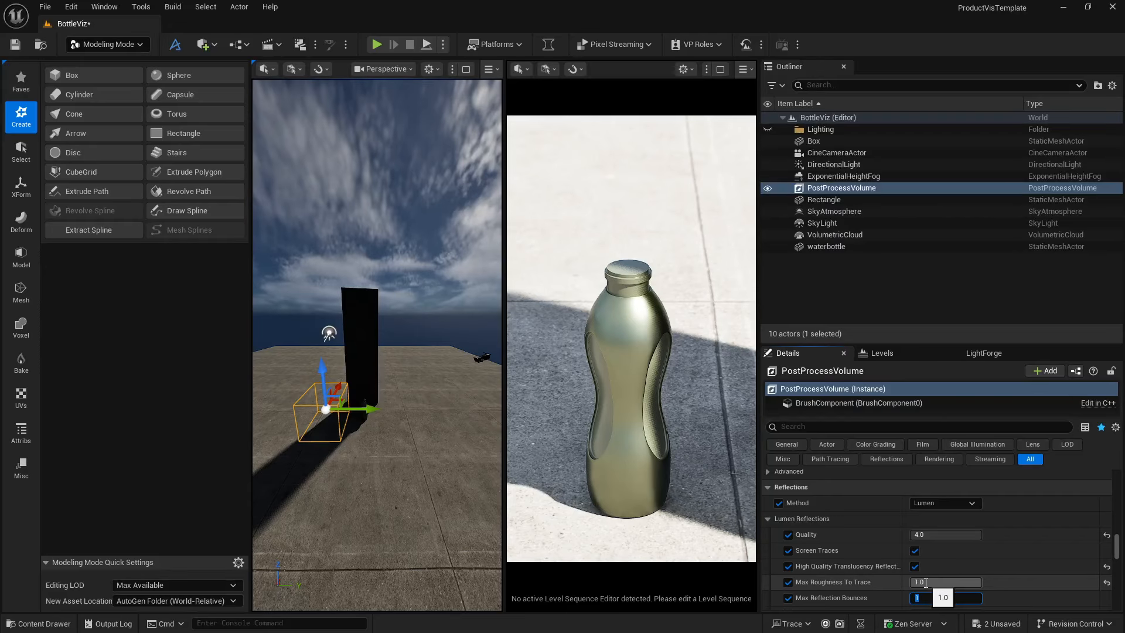
{"action": "type", "text": "4"}
{"action": "key", "text": "Return"}
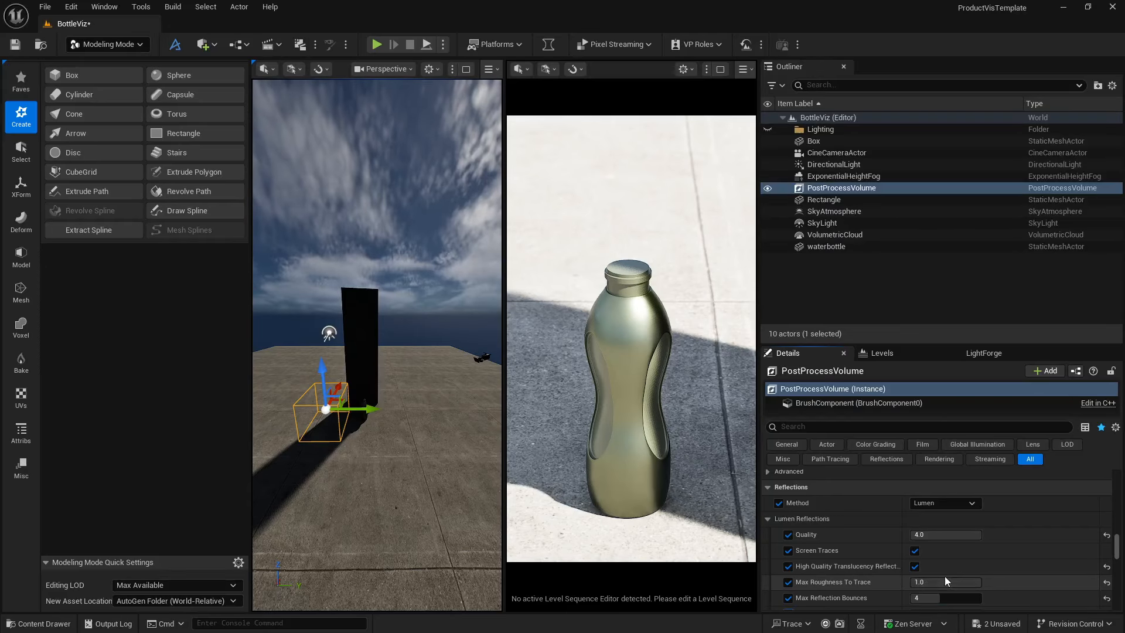
Override the Max Refraction Bounces of Lumen Reflections and set it to 4
{"action": "scroll", "coordinate": [931, 562], "scroll_direction": "down", "scroll_amount": 2}
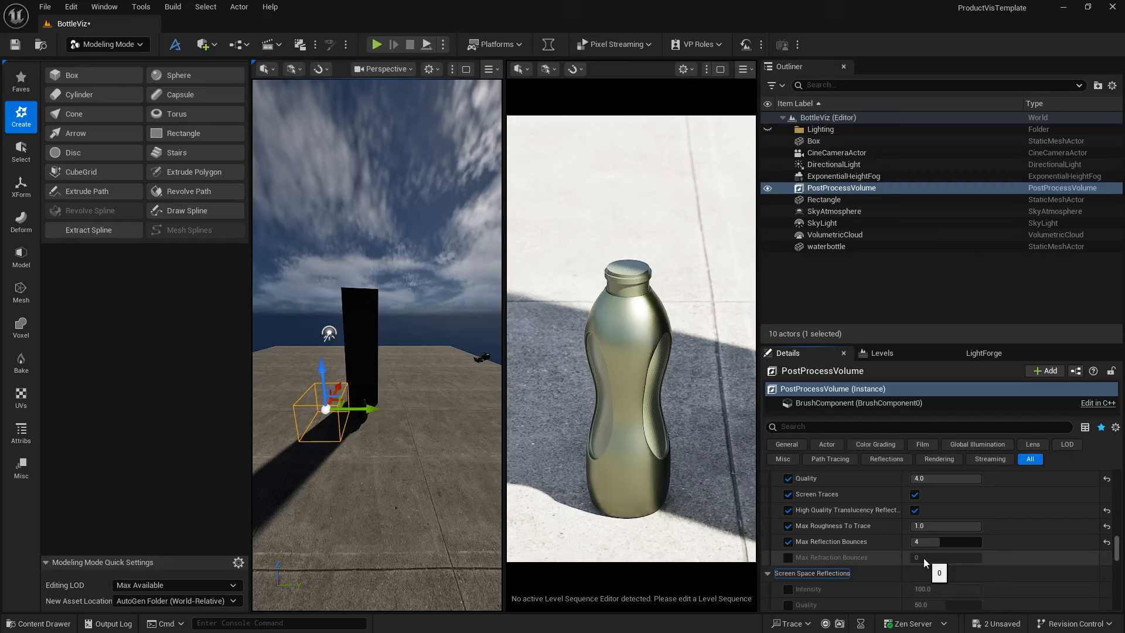
{"action": "left_click", "coordinate": [788, 558]}
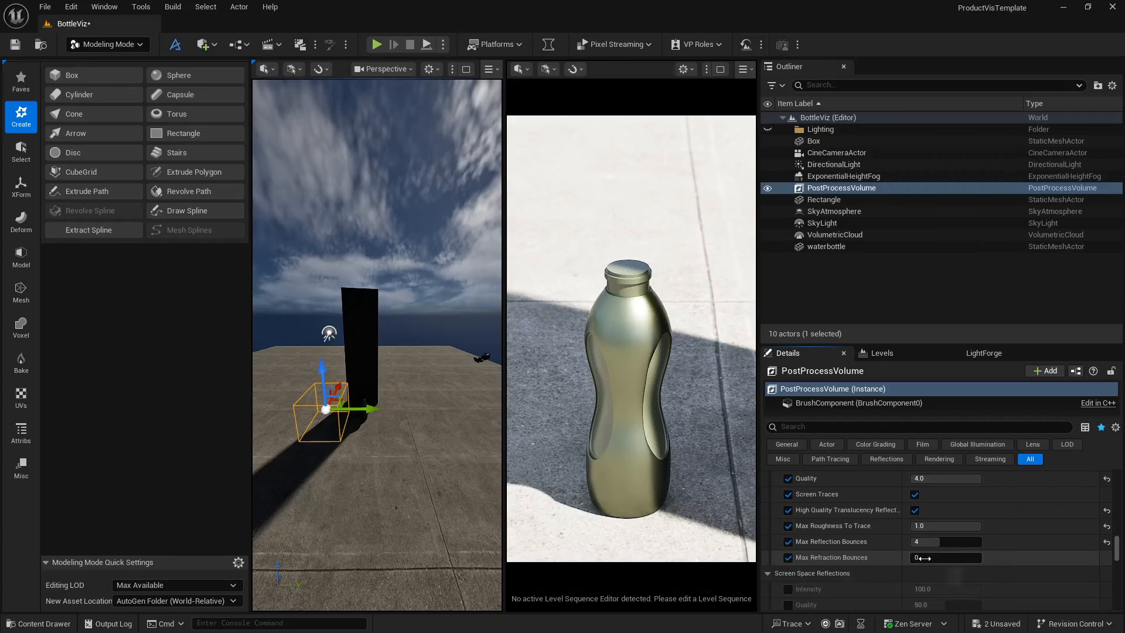
{"action": "type", "text": "4"}
{"action": "key", "text": "Tab"}
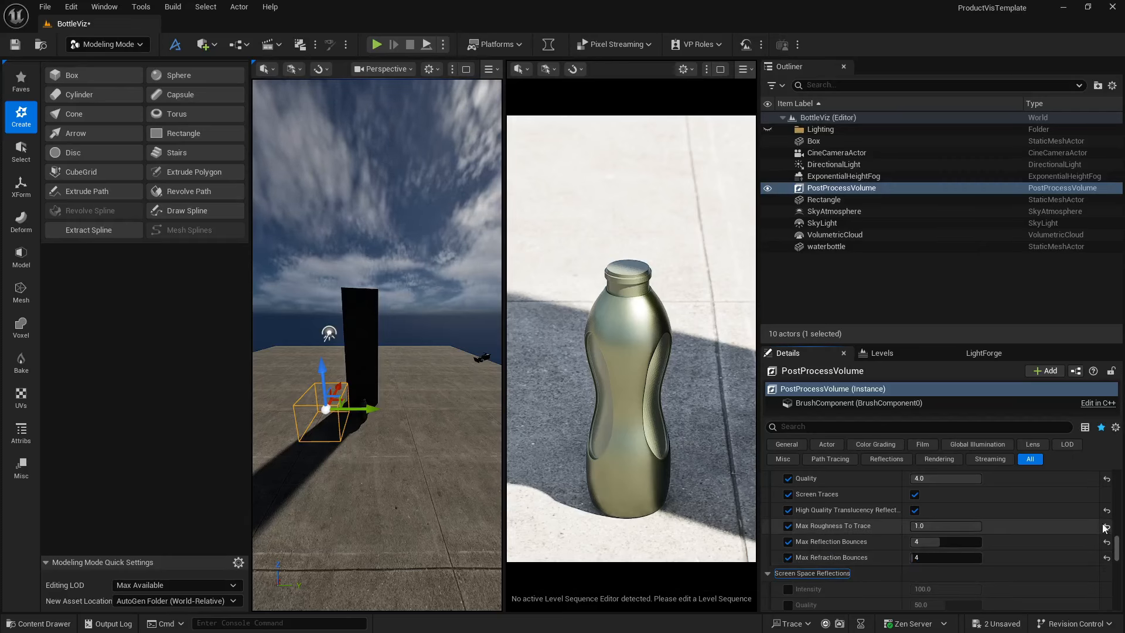
{"action": "scroll", "coordinate": [855, 540], "scroll_direction": "down", "scroll_amount": 5}
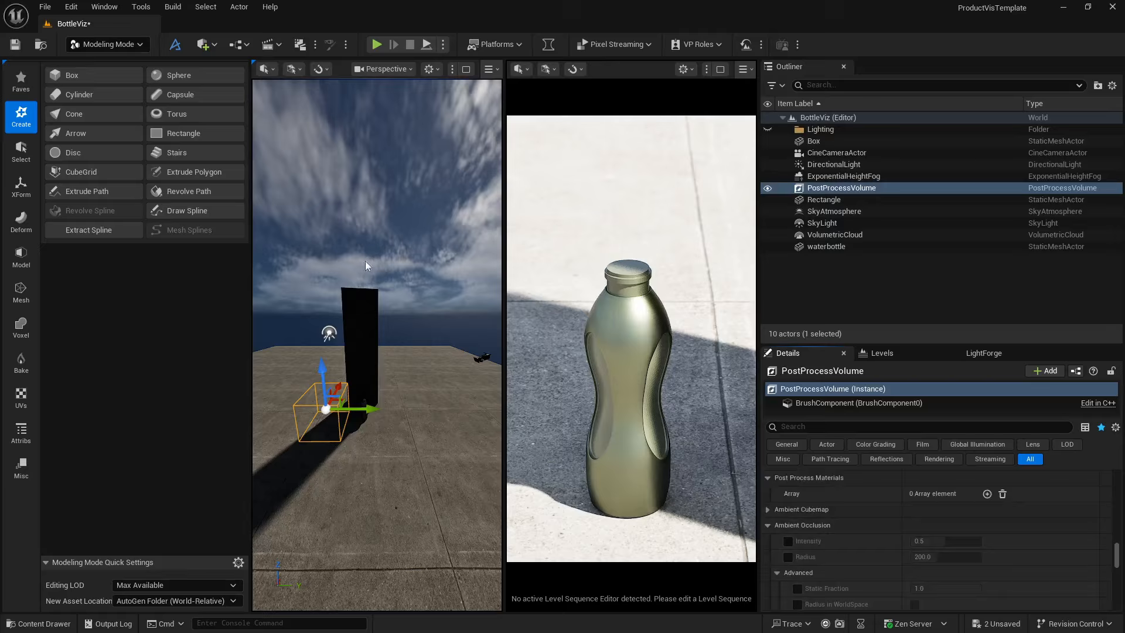
Start adding a level sequence and create a folder named Sequencer inside the BottleViz content folder for it
{"action": "left_click", "coordinate": [273, 44]}
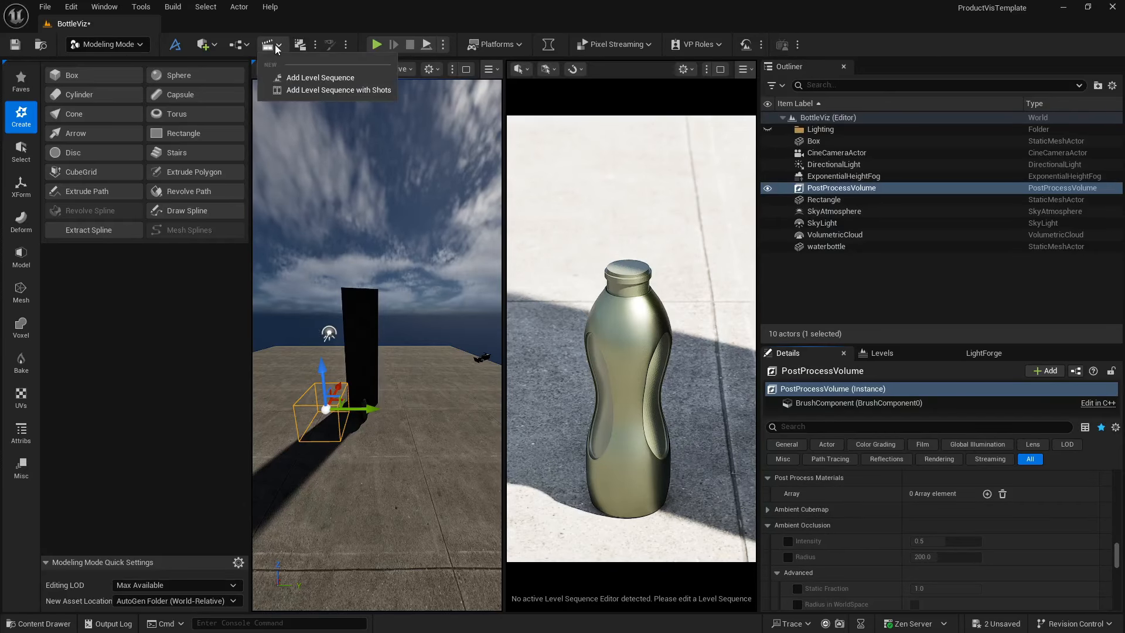
{"action": "left_click", "coordinate": [290, 81]}
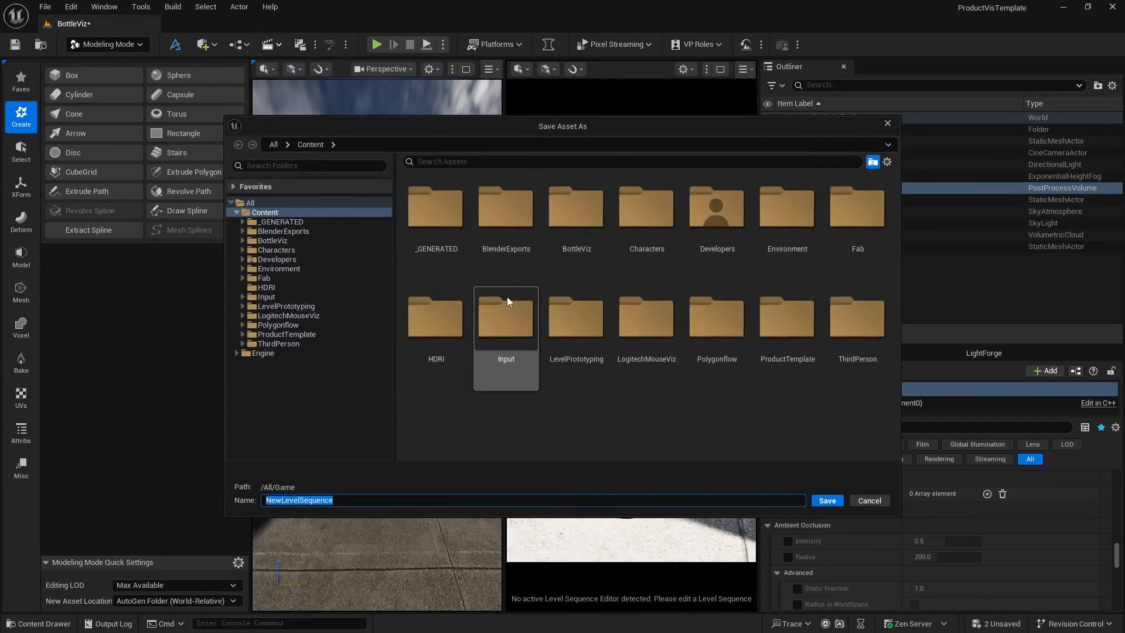
{"action": "left_click", "coordinate": [280, 241]}
{"action": "right_click", "coordinate": [543, 300]}
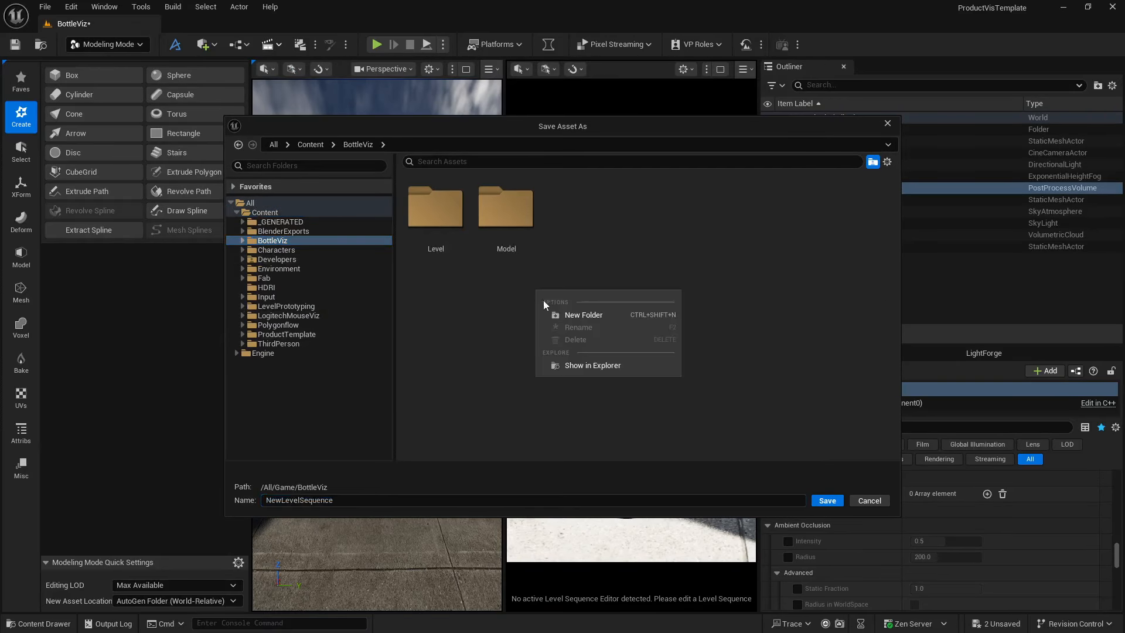
{"action": "left_click", "coordinate": [559, 315]}
{"action": "type", "text": "Sequencere"}
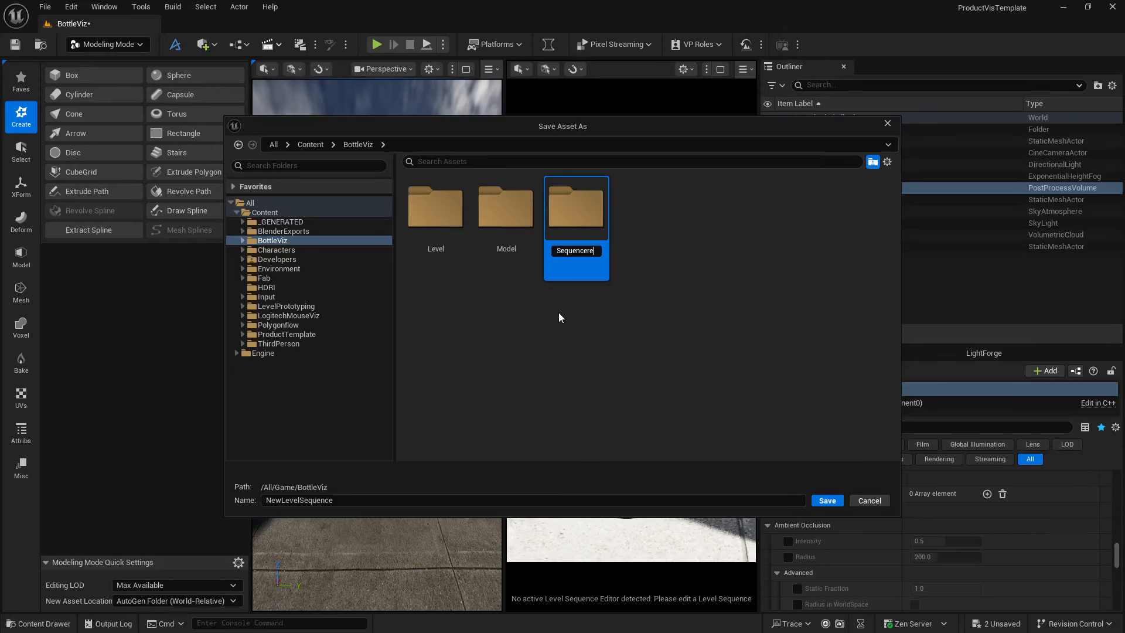
{"action": "key", "text": "BackSpace"}
{"action": "key", "text": "Return"}
Save the new level sequence as Shot1 in the Sequencer folder
{"action": "double_click", "coordinate": [604, 208]}
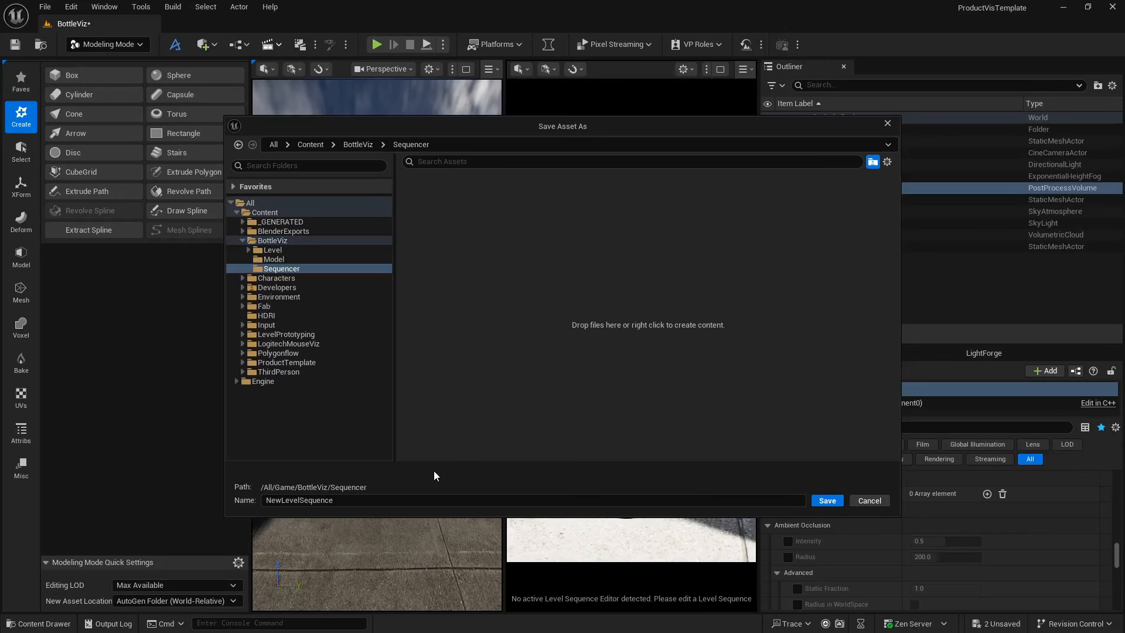
{"action": "left_click", "coordinate": [411, 500]}
{"action": "type", "text": "Shot1"}
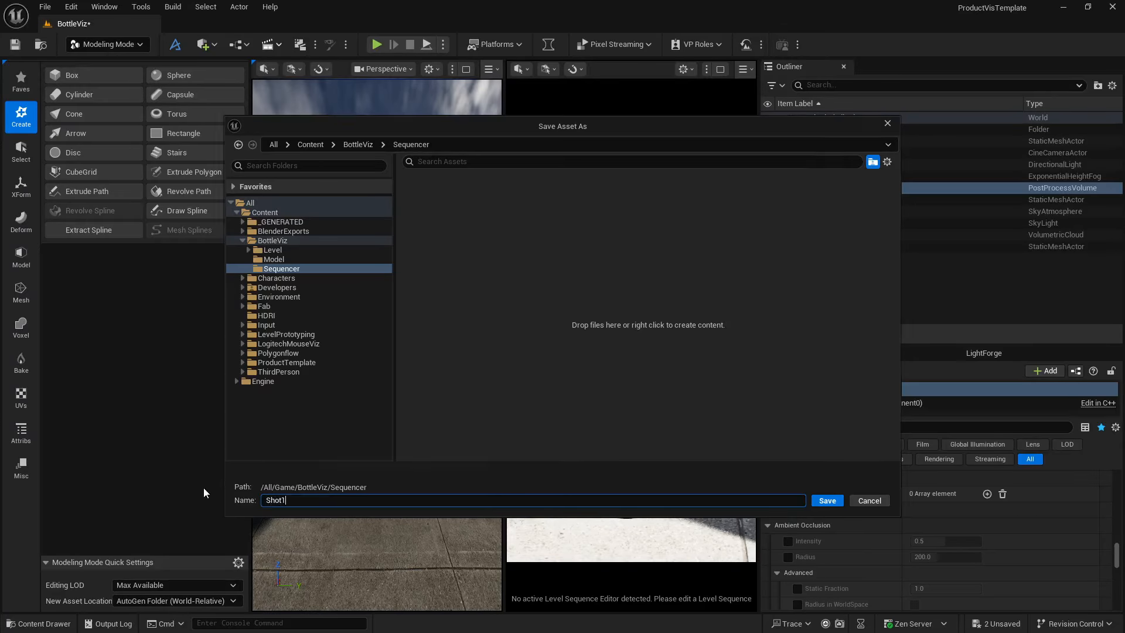
{"action": "key", "text": "Return"}
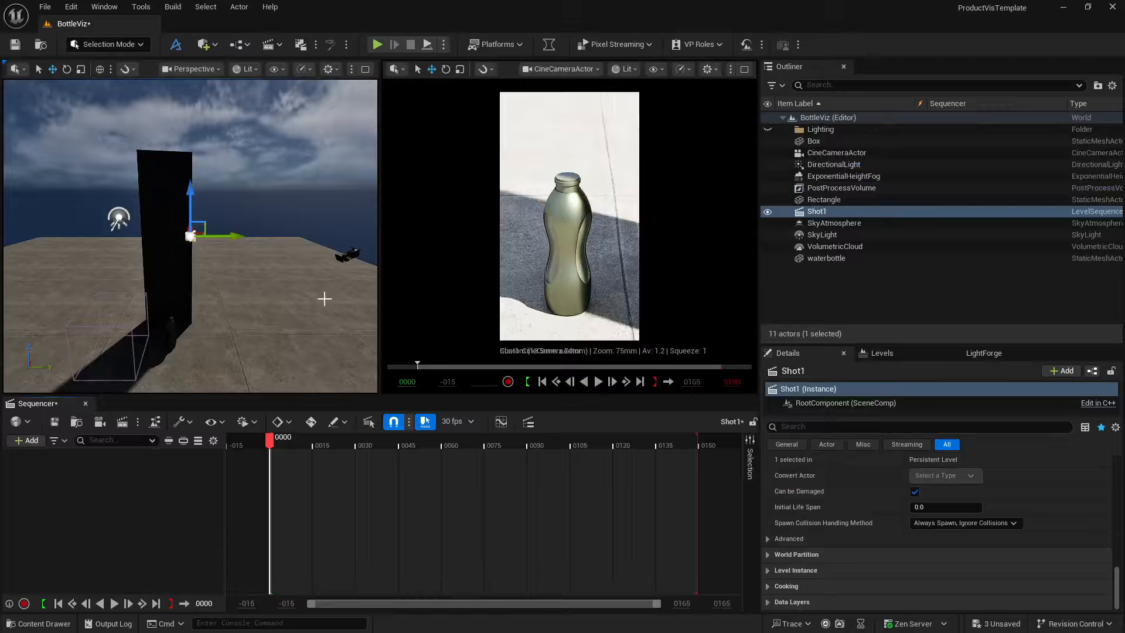
Add the CineCameraActor to the Shot1 sequence and set the sequence display rate to 24 fps
{"action": "left_click", "coordinate": [836, 153]}
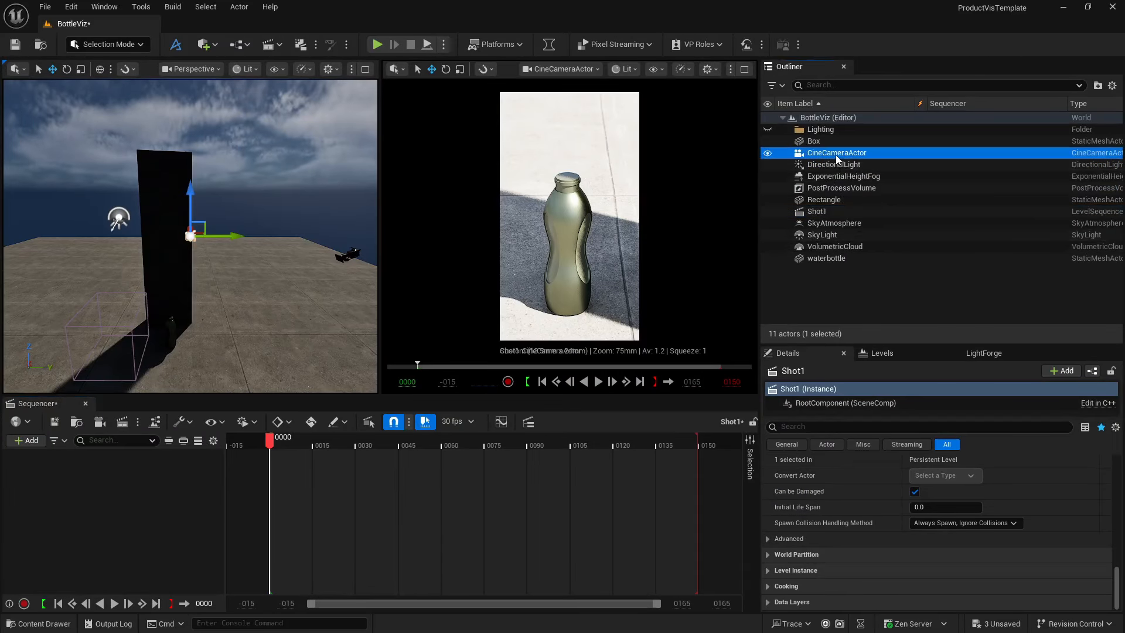
{"action": "left_click_drag", "start_coordinate": [835, 153], "coordinate": [64, 562]}
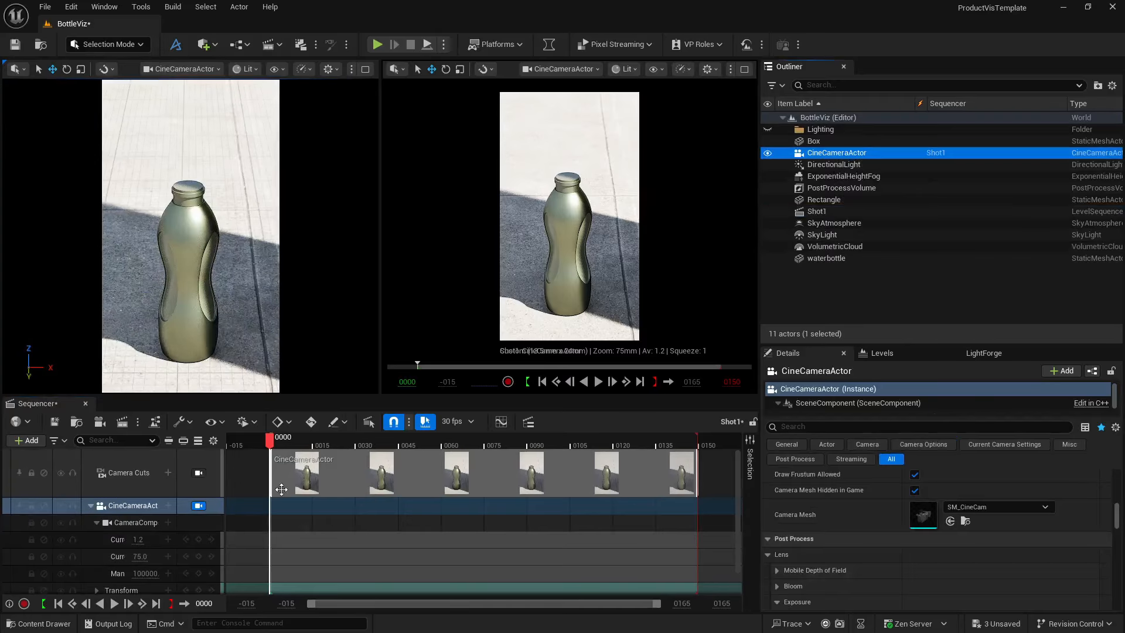
{"action": "left_click", "coordinate": [463, 424]}
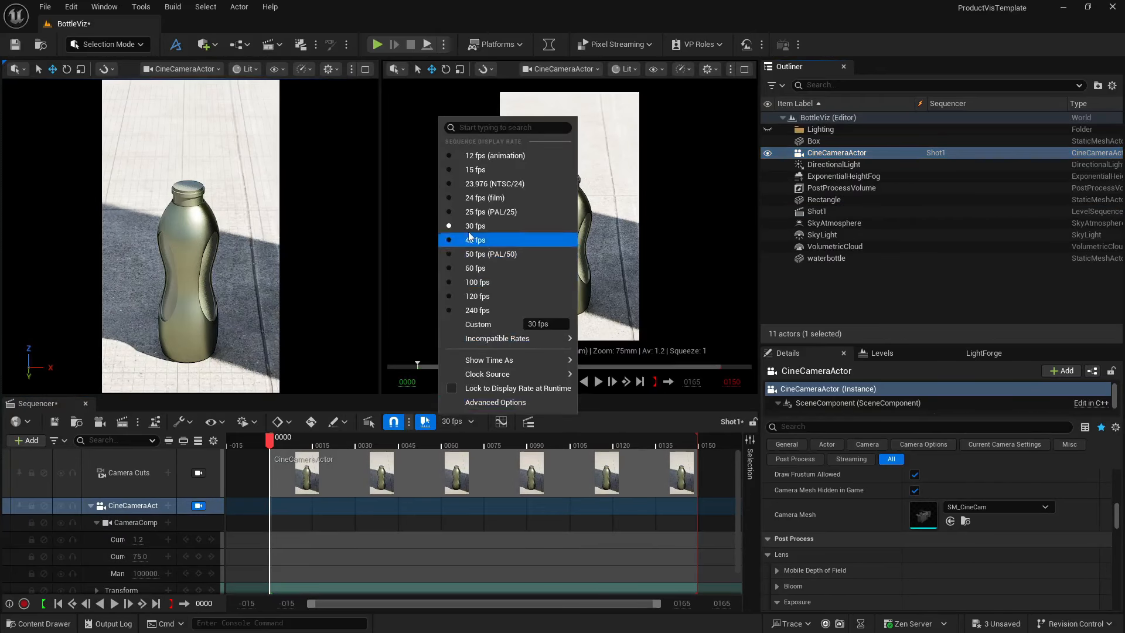
{"action": "left_click", "coordinate": [478, 207]}
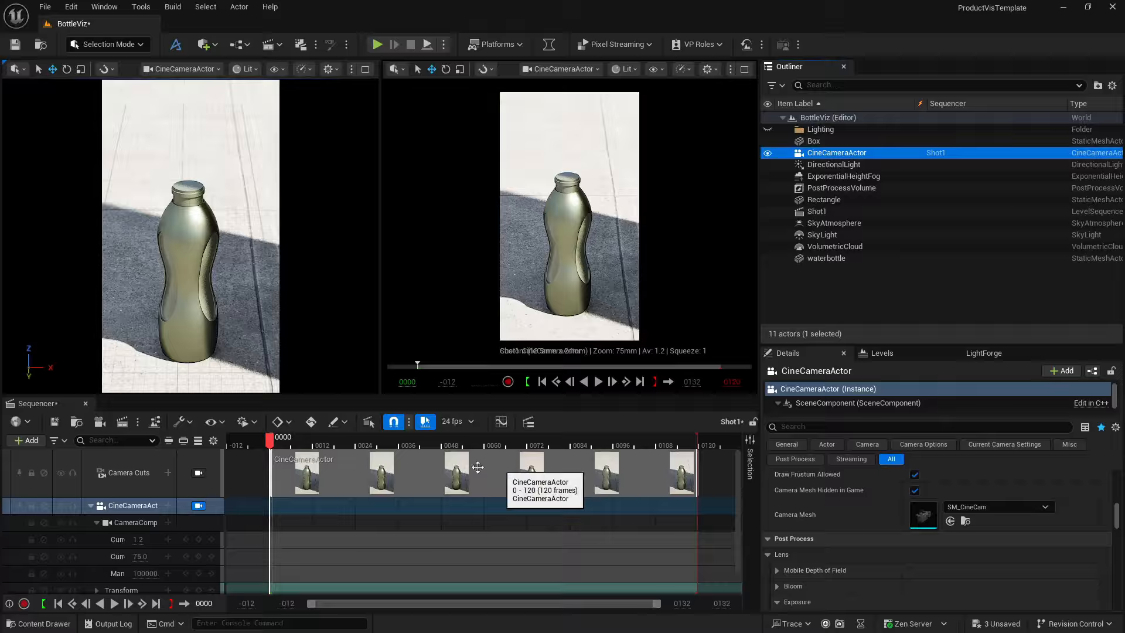
Enable auto-keying in the sequence and collapse the CineCameraActor track
{"action": "left_click", "coordinate": [311, 421]}
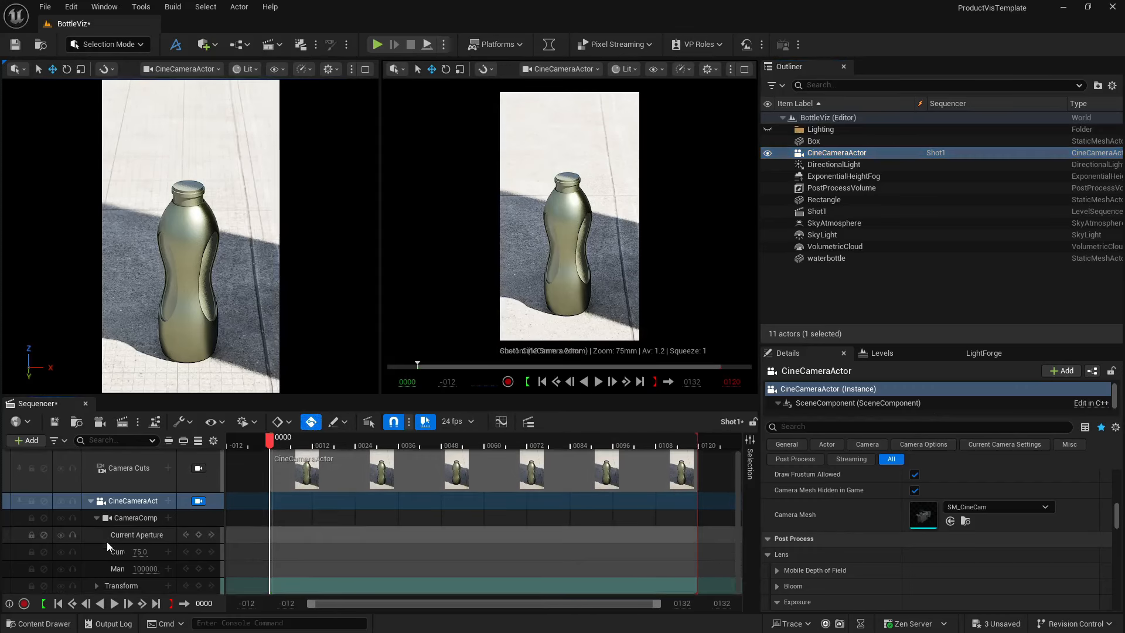
{"action": "scroll", "coordinate": [106, 541], "scroll_direction": "up", "scroll_amount": 1}
{"action": "left_click", "coordinate": [91, 504]}
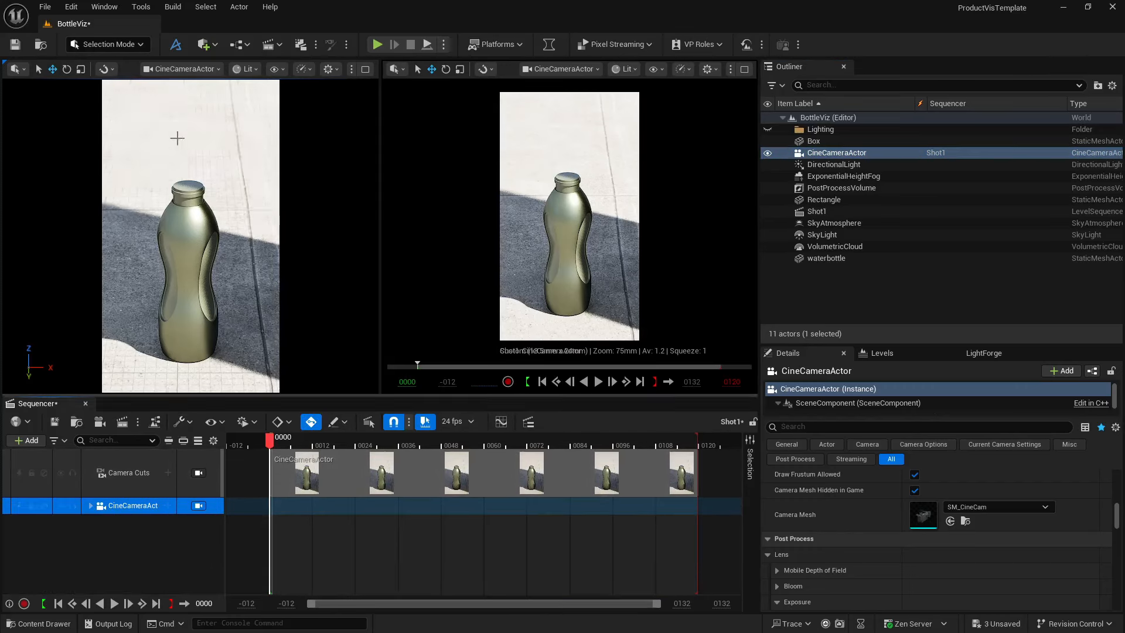
Return the free viewport to the Perspective view and maximize the CineCameraActor viewport
{"action": "left_click", "coordinate": [182, 68]}
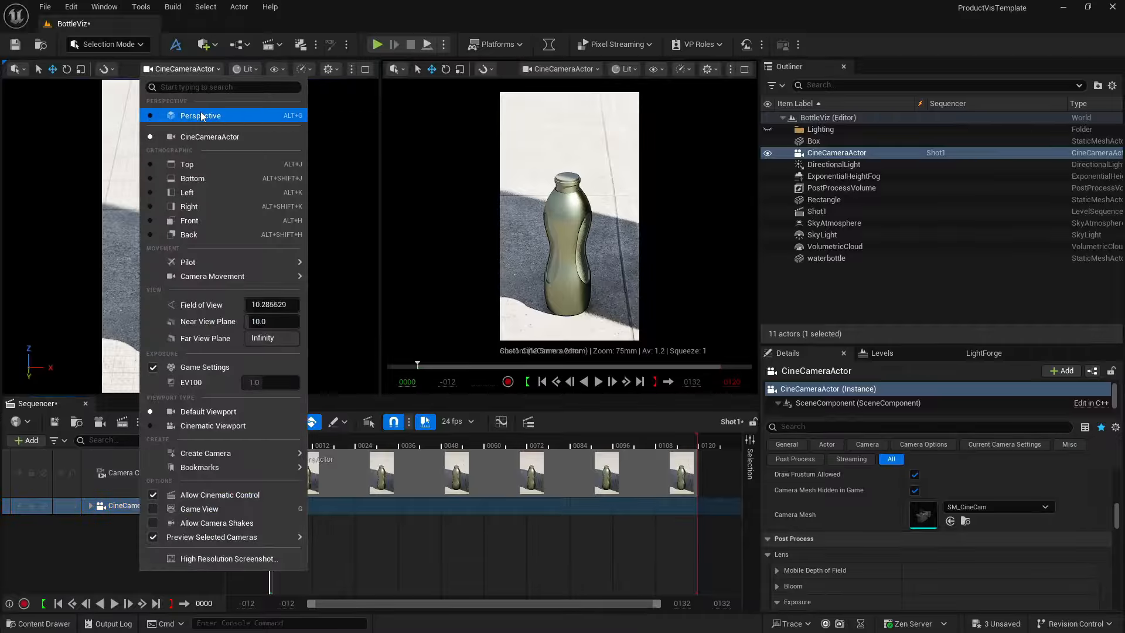
{"action": "left_click", "coordinate": [201, 115]}
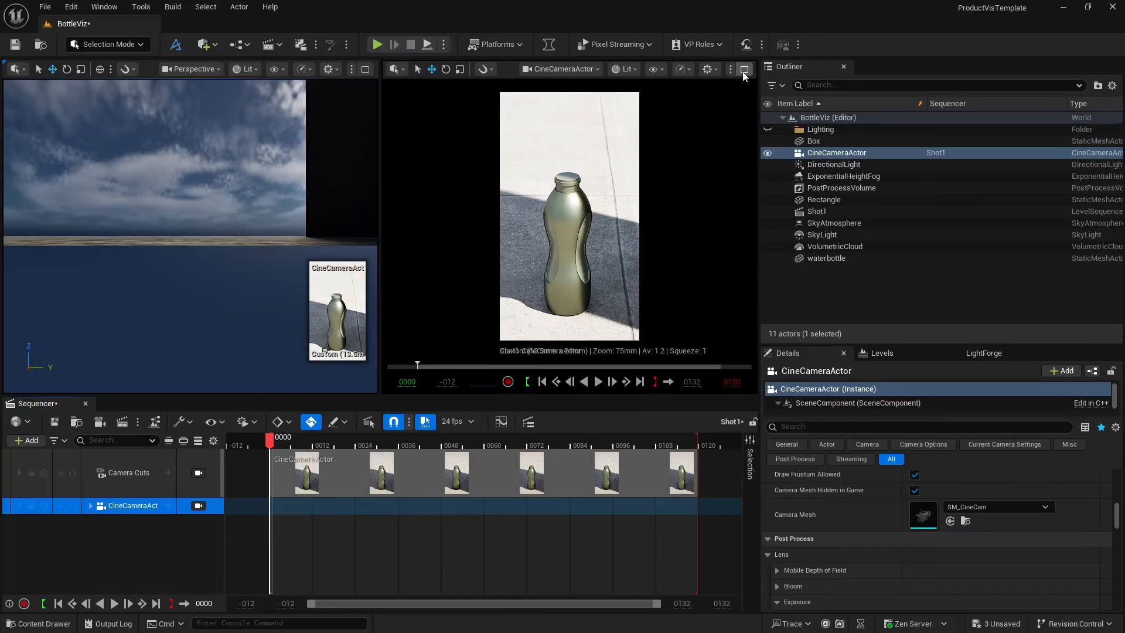
{"action": "left_click", "coordinate": [744, 69]}
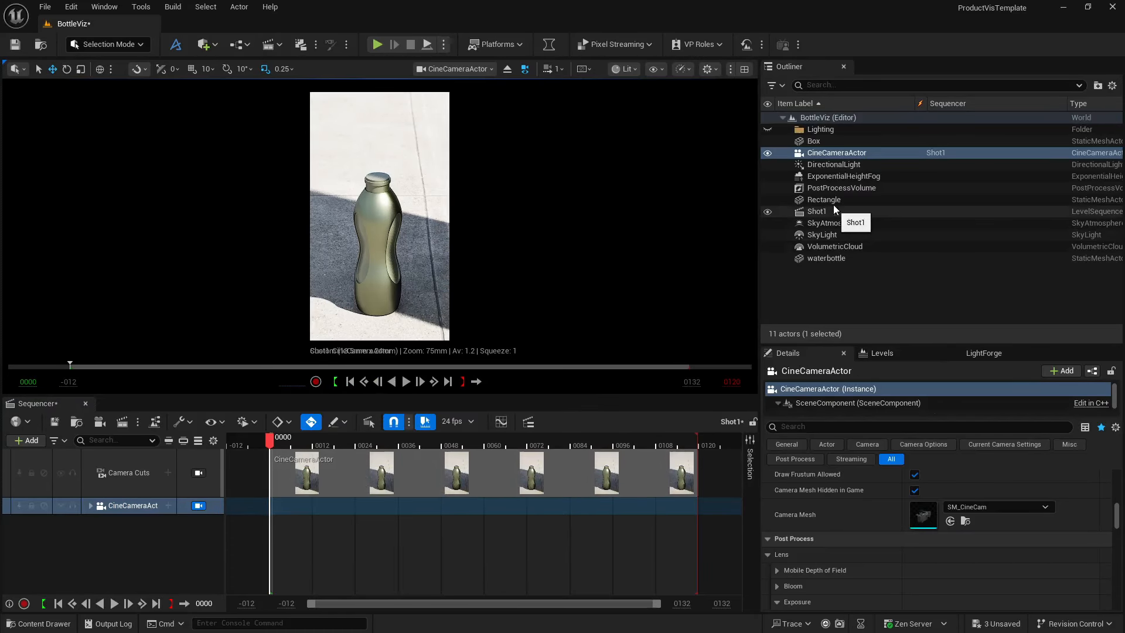
Add a rotation keyframe for the DirectionalLight at frame 0 of the sequence
{"action": "left_click", "coordinate": [833, 165]}
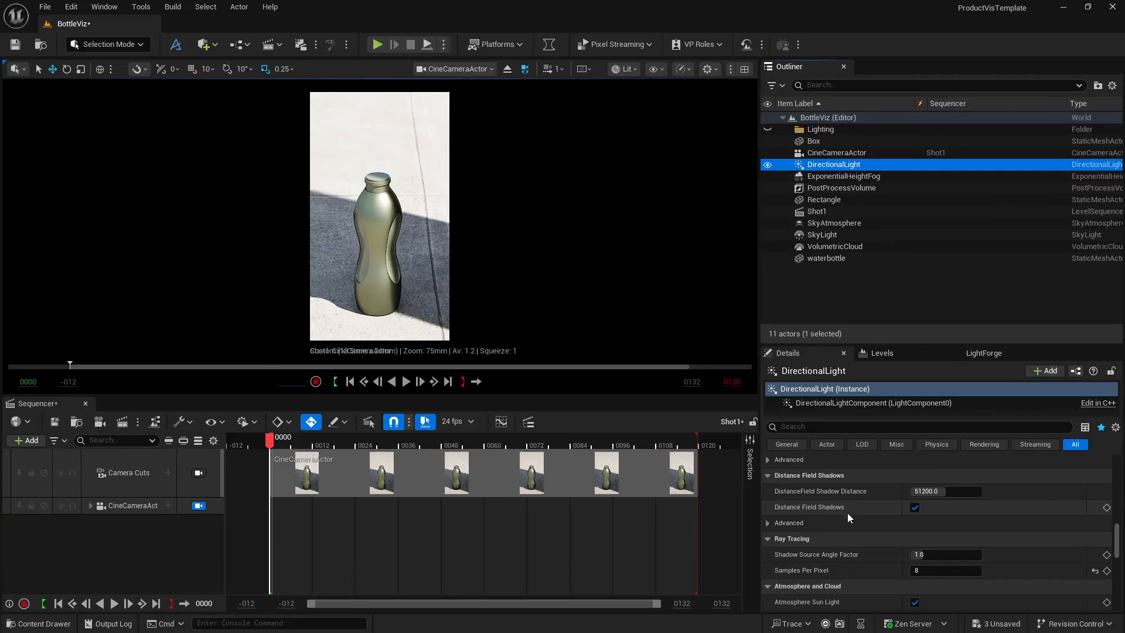
{"action": "scroll", "coordinate": [836, 502], "scroll_direction": "down", "scroll_amount": 5}
{"action": "scroll", "coordinate": [837, 502], "scroll_direction": "up", "scroll_amount": 8}
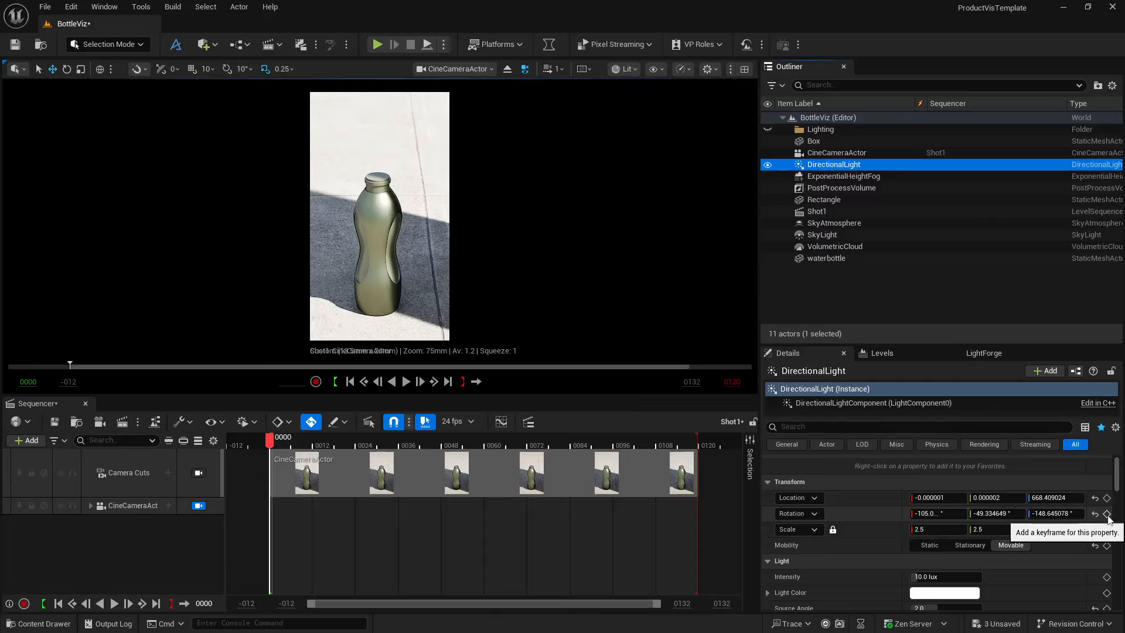
{"action": "left_click", "coordinate": [1106, 514]}
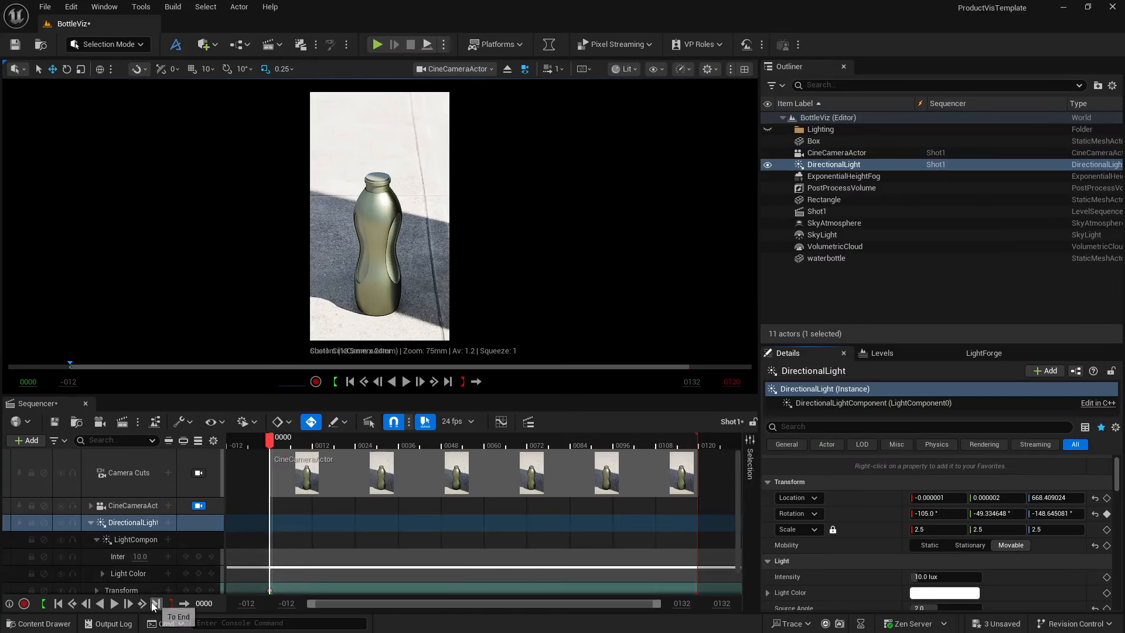
Try keying the DirectionalLight's Y rotation at -12° on frame 70, preview the playback, and undo the rotation change
{"action": "left_click_drag", "start_coordinate": [270, 439], "coordinate": [522, 450]}
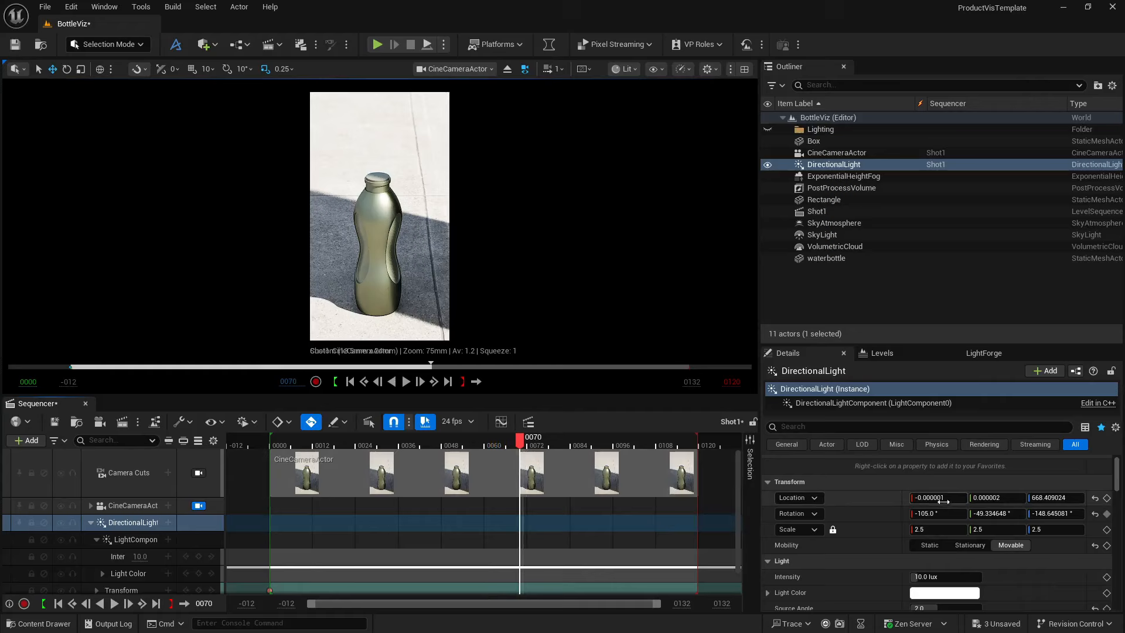
{"action": "left_click_drag", "start_coordinate": [977, 513], "coordinate": [1006, 513]}
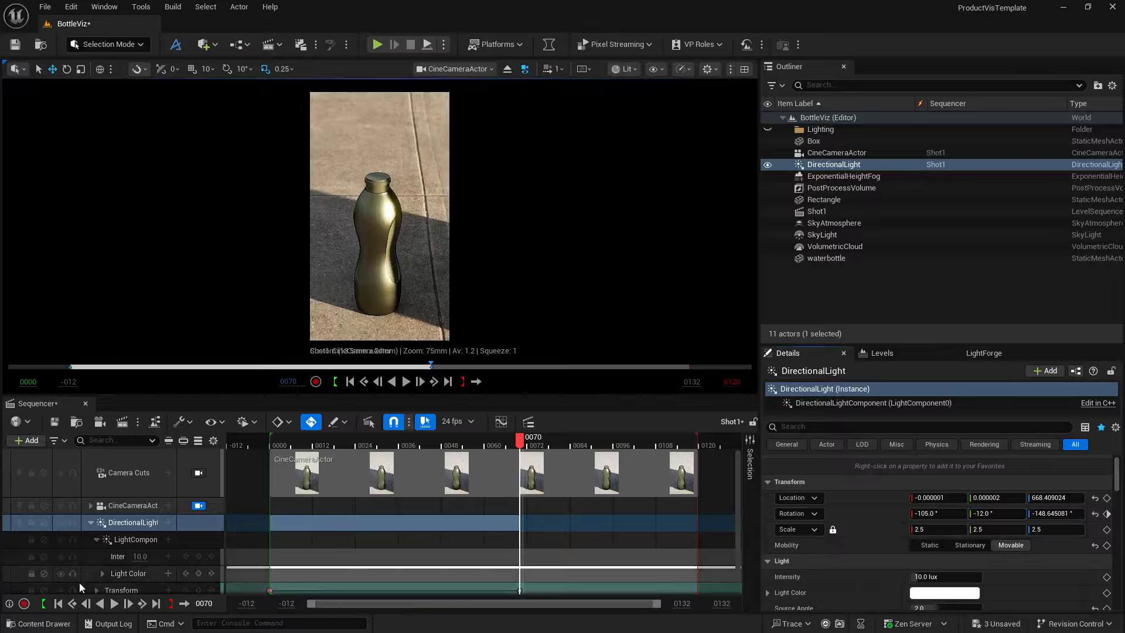
{"action": "left_click", "coordinate": [58, 603]}
{"action": "left_click", "coordinate": [114, 604]}
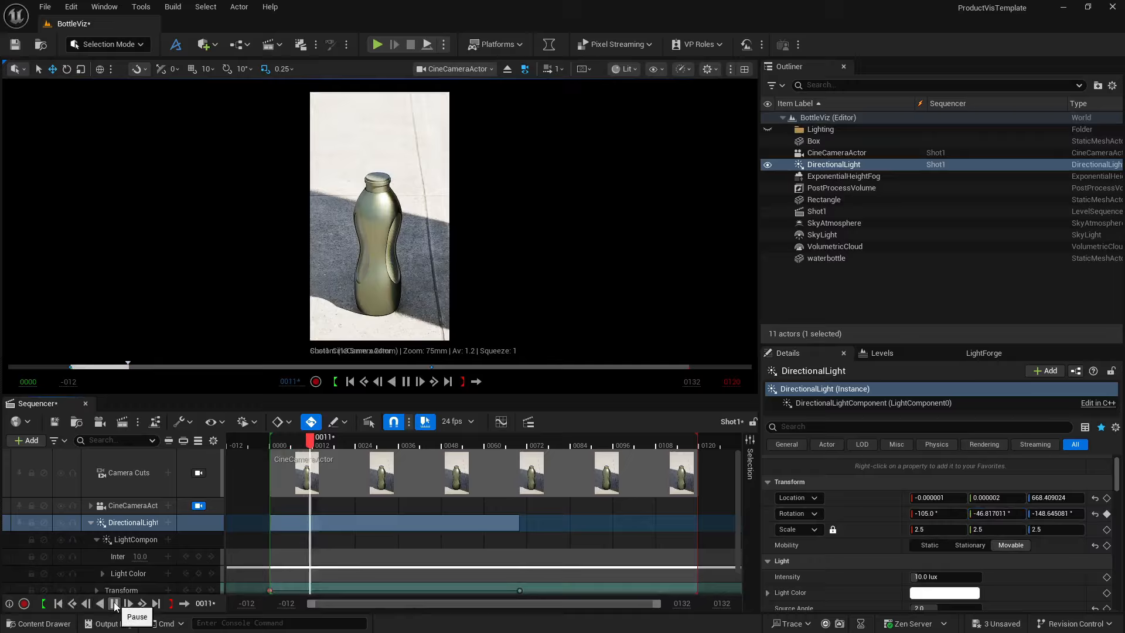
{"action": "left_click", "coordinate": [114, 604]}
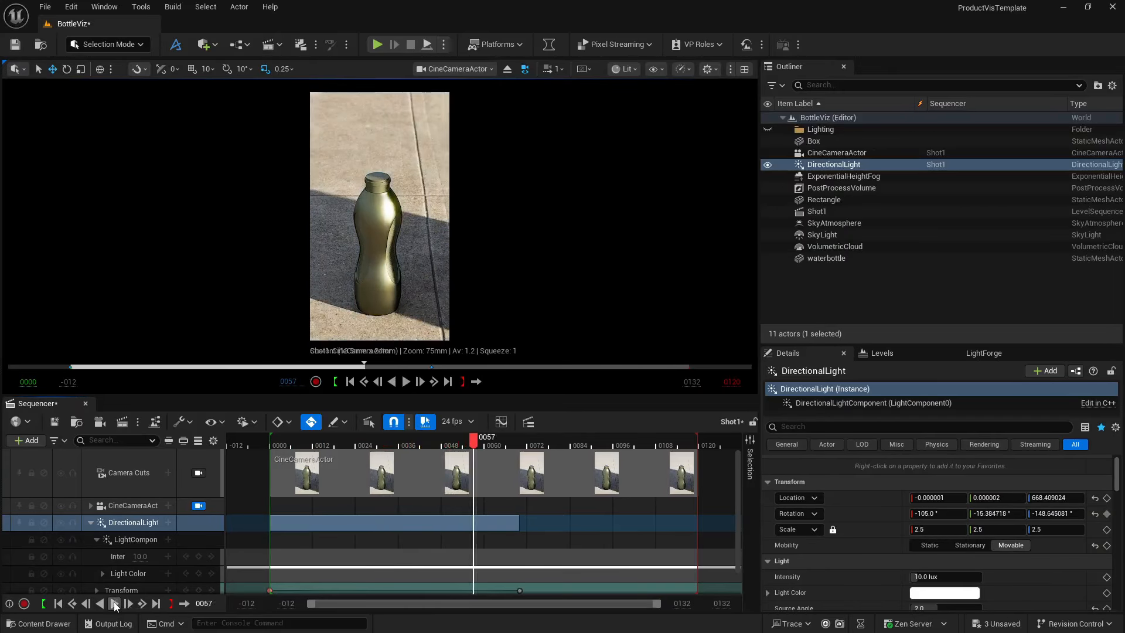
{"action": "left_click", "coordinate": [58, 603]}
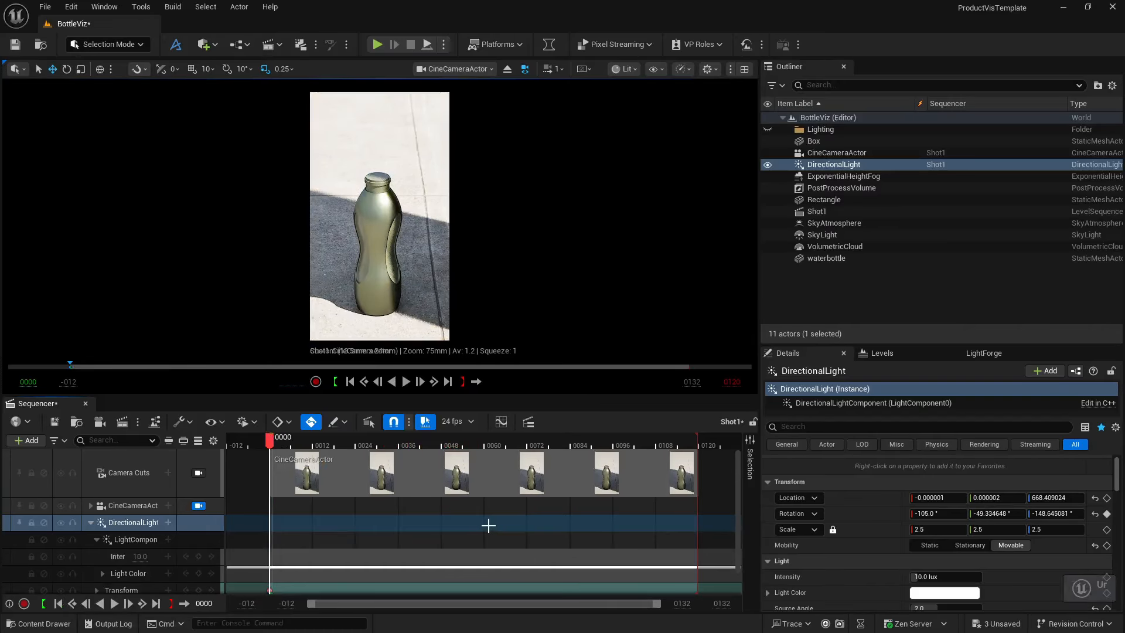
{"action": "key", "text": "ctrl+z"}
Key the DirectionalLight's Z rotation at -284° on frame 70 and play the sequence from the start
{"action": "left_click", "coordinate": [526, 440]}
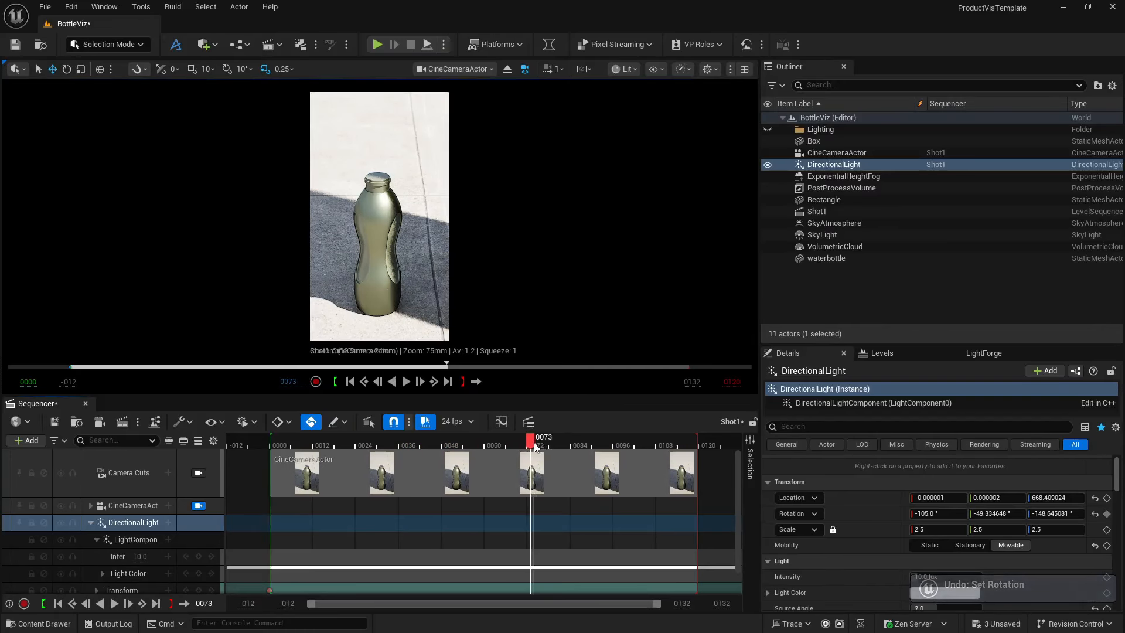
{"action": "left_click_drag", "start_coordinate": [525, 444], "coordinate": [522, 443]}
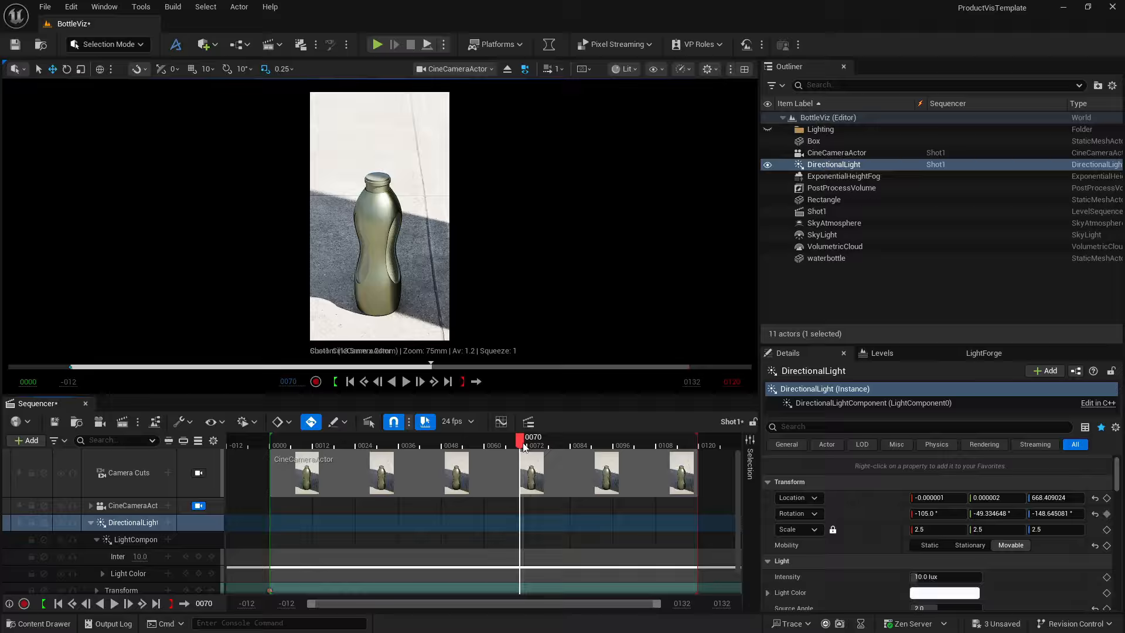
{"action": "left_click_drag", "start_coordinate": [928, 513], "coordinate": [974, 514]}
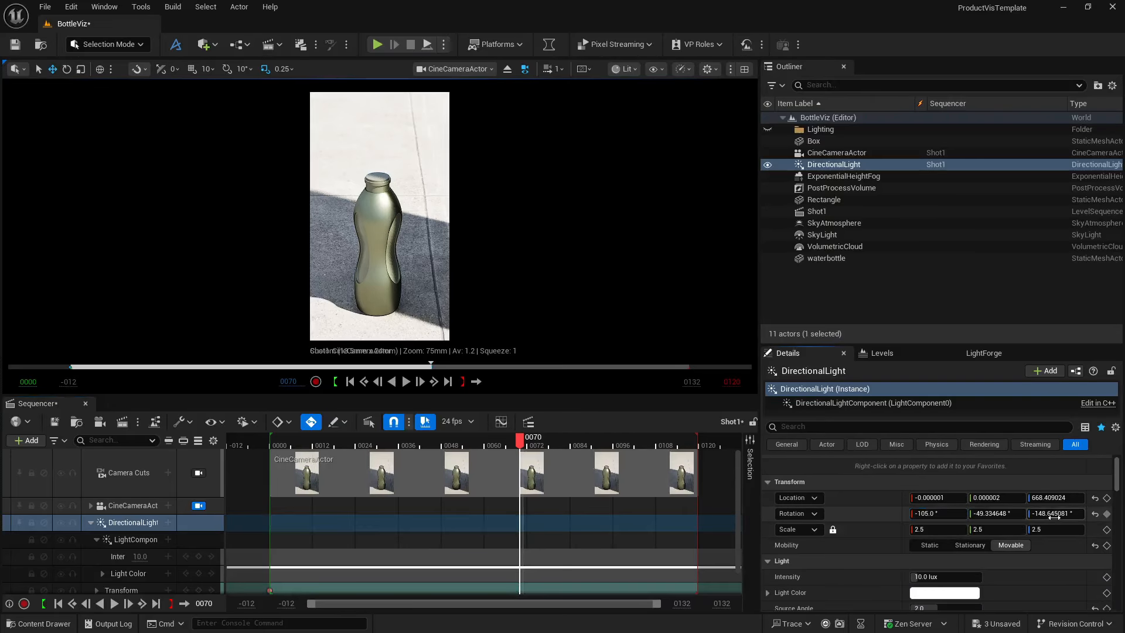
{"action": "key", "text": "ctrl+z"}
{"action": "left_click_drag", "start_coordinate": [1045, 513], "coordinate": [972, 513]}
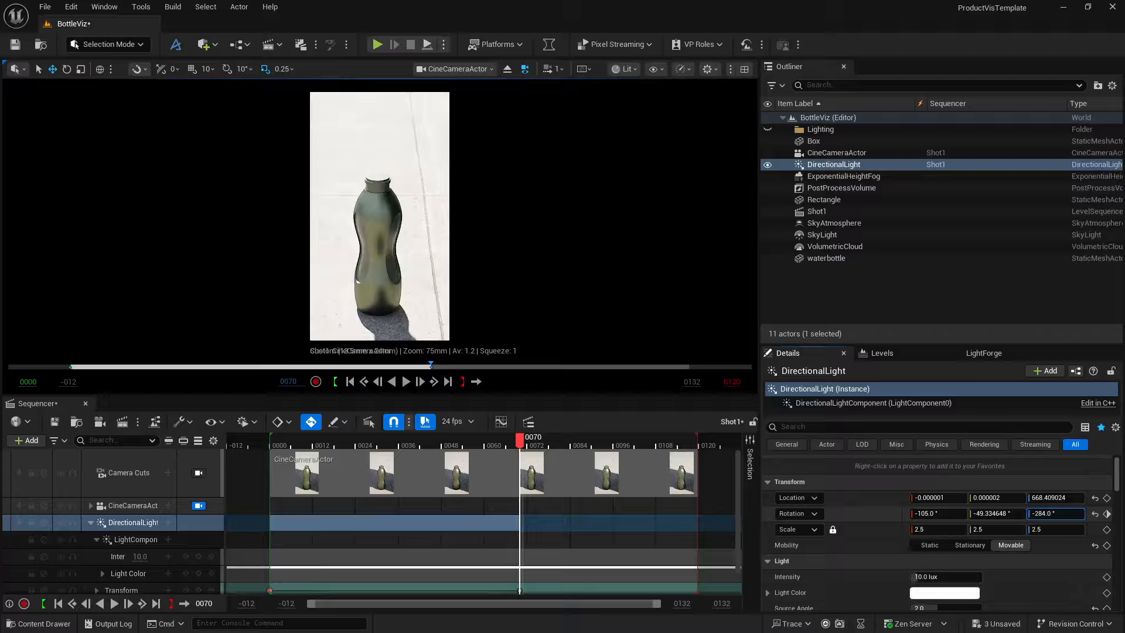
{"action": "left_click", "coordinate": [59, 604]}
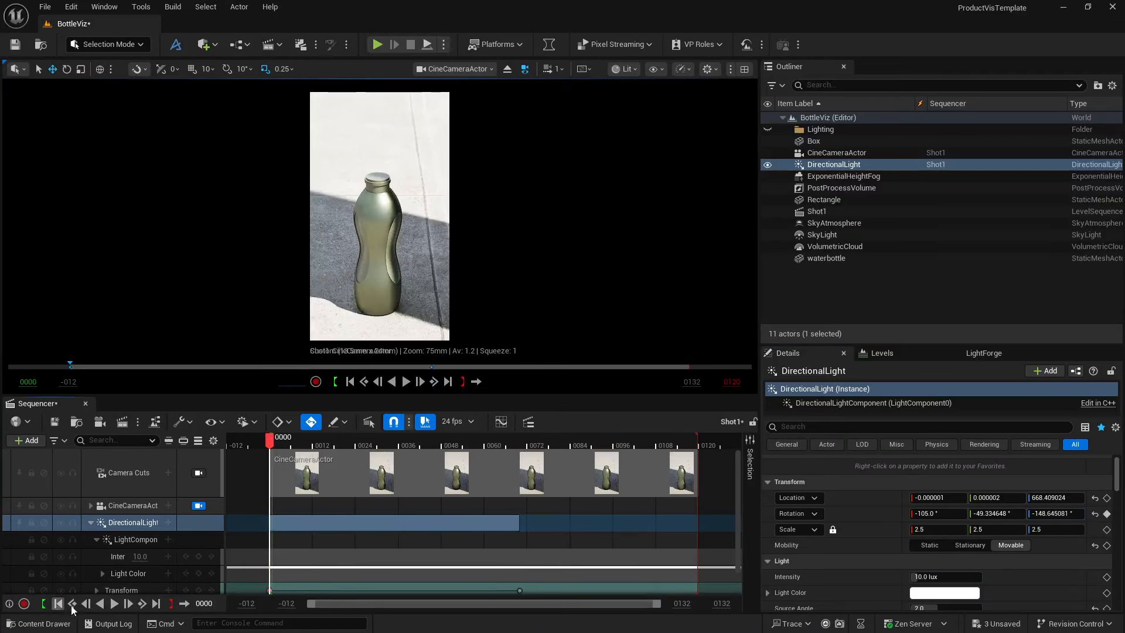
{"action": "left_click", "coordinate": [115, 604]}
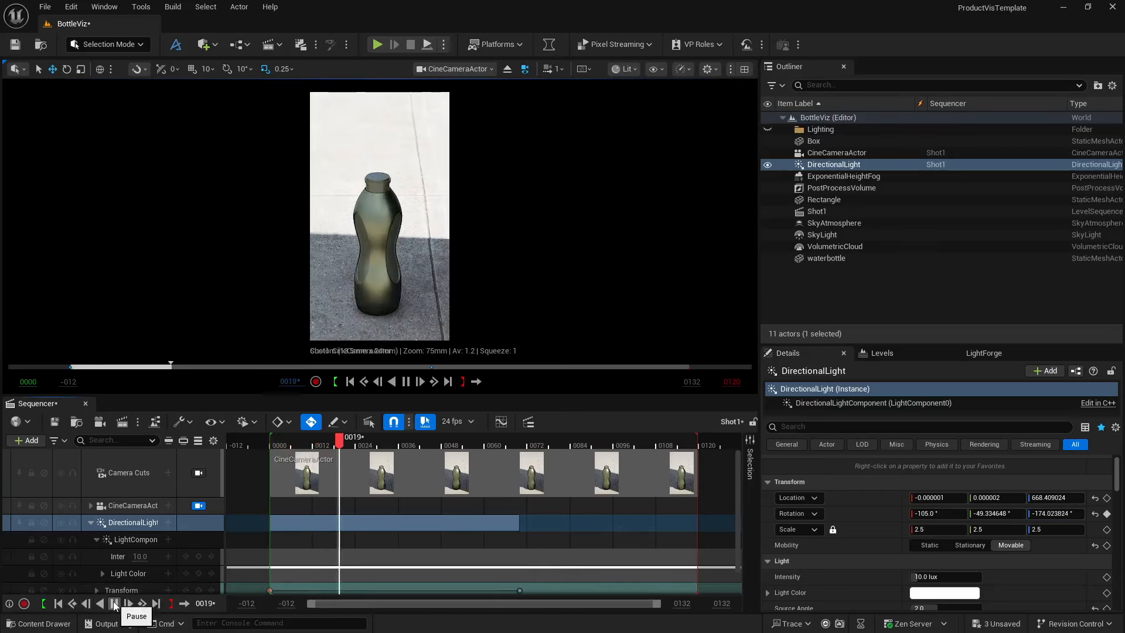